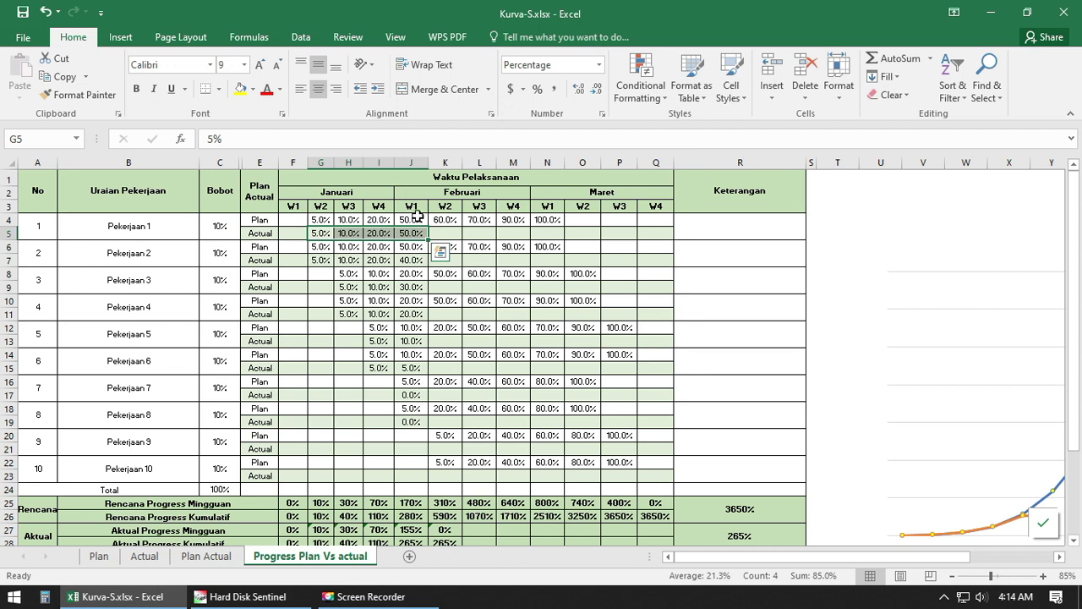
Step: Examine the Plan and Actual percentages for Februari W1 and W2 and the progress totals below the task table
left_click_drag(416, 216, 415, 488)
left_click(415, 219)
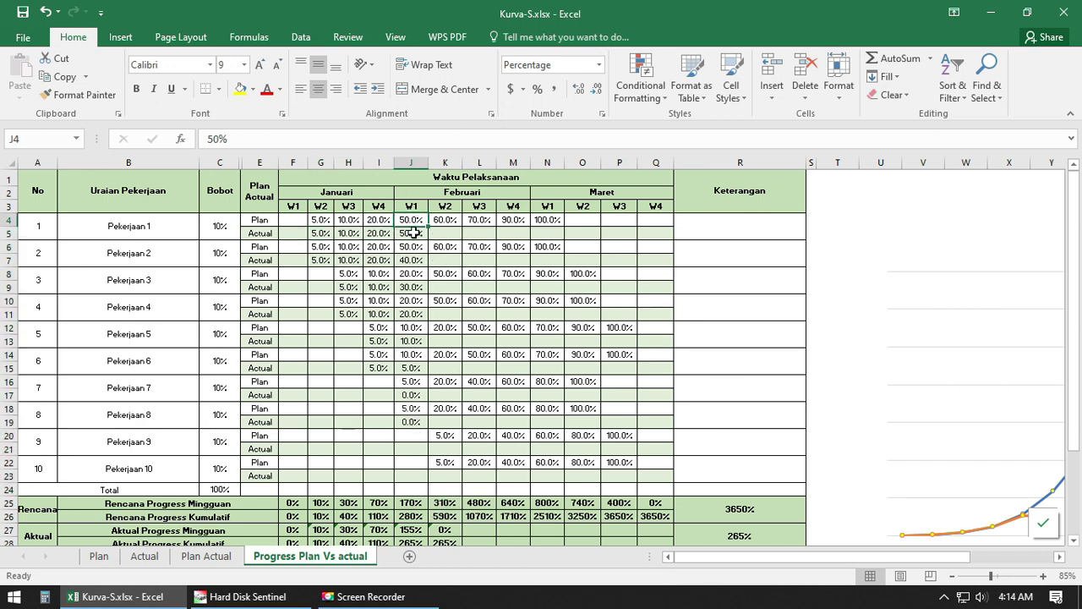
left_click(409, 248)
left_click(410, 262)
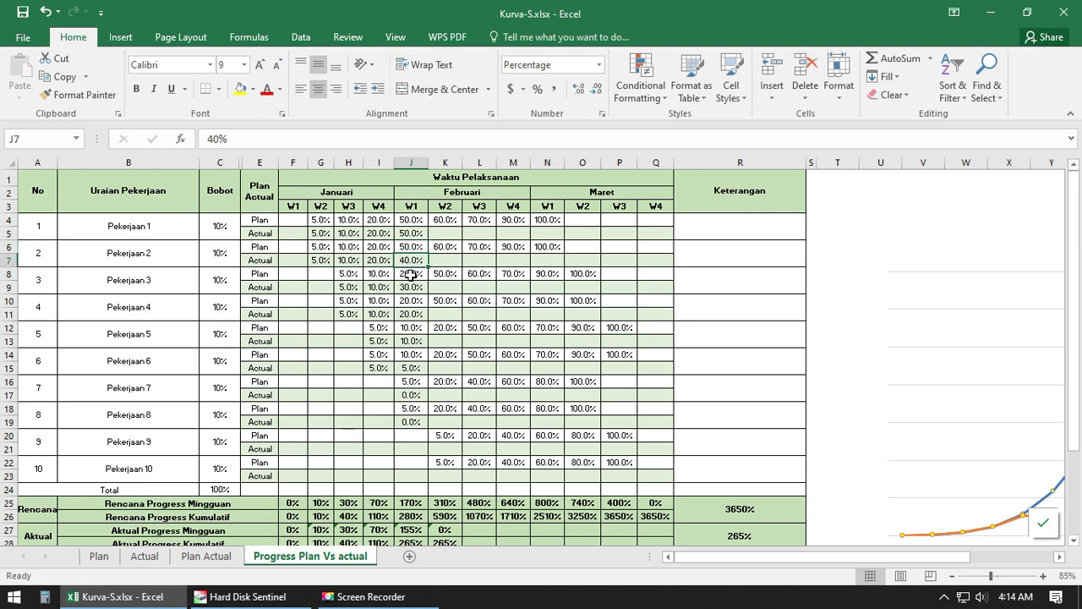
left_click_drag(411, 274, 415, 426)
left_click(432, 282)
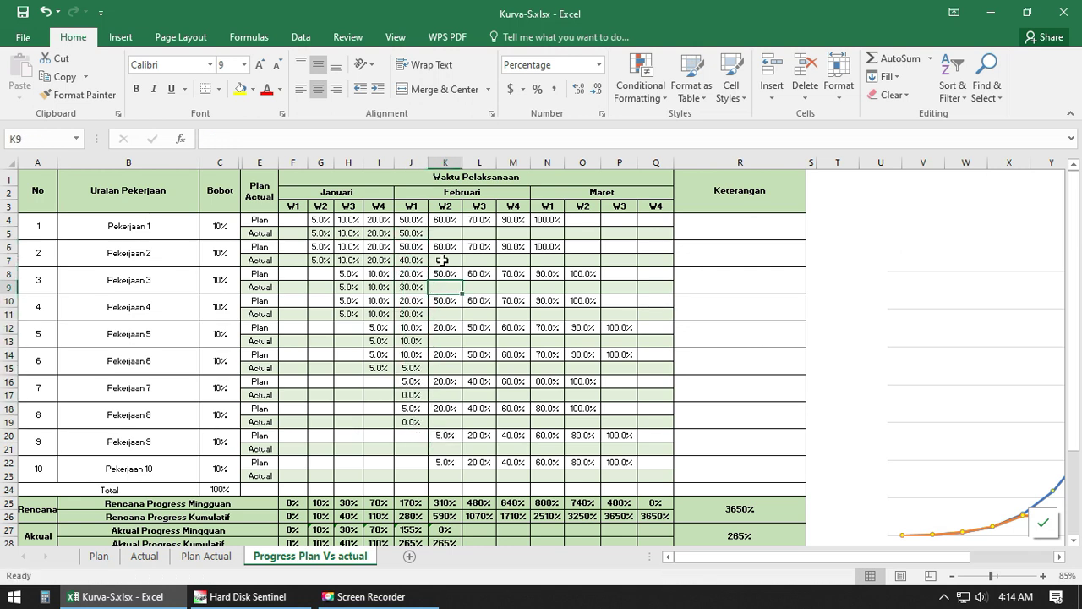
left_click(439, 261)
left_click(448, 233)
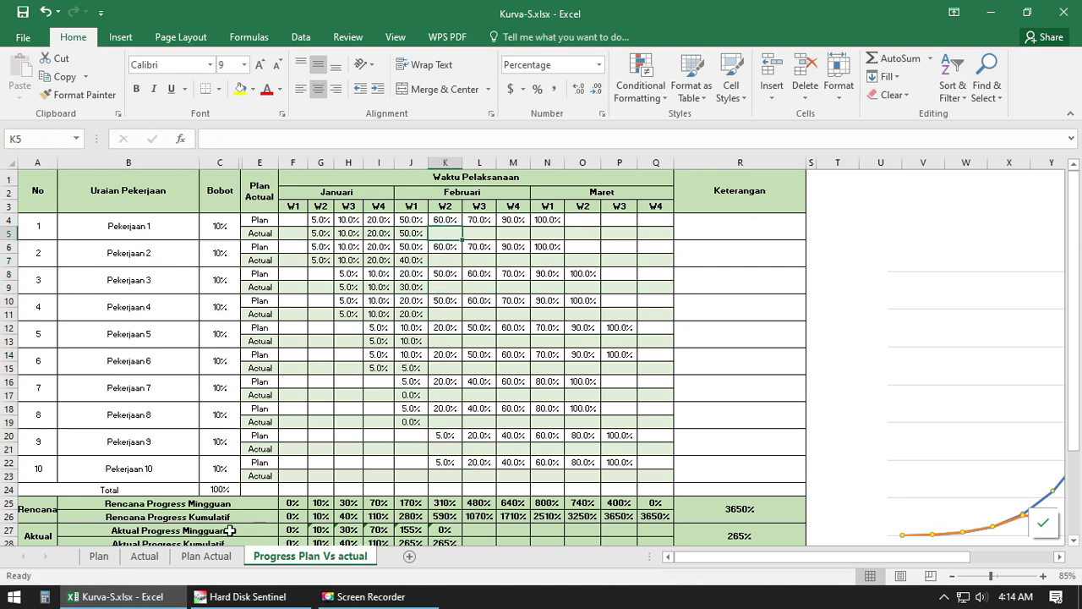
scroll(203, 525, "down", 1)
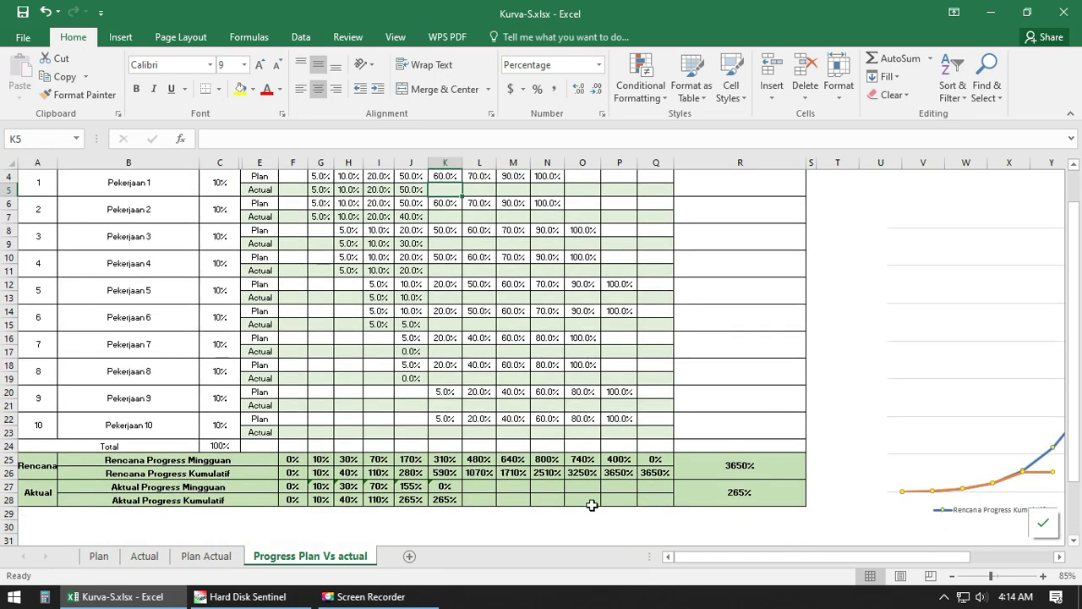
scroll(495, 499, "up", 1)
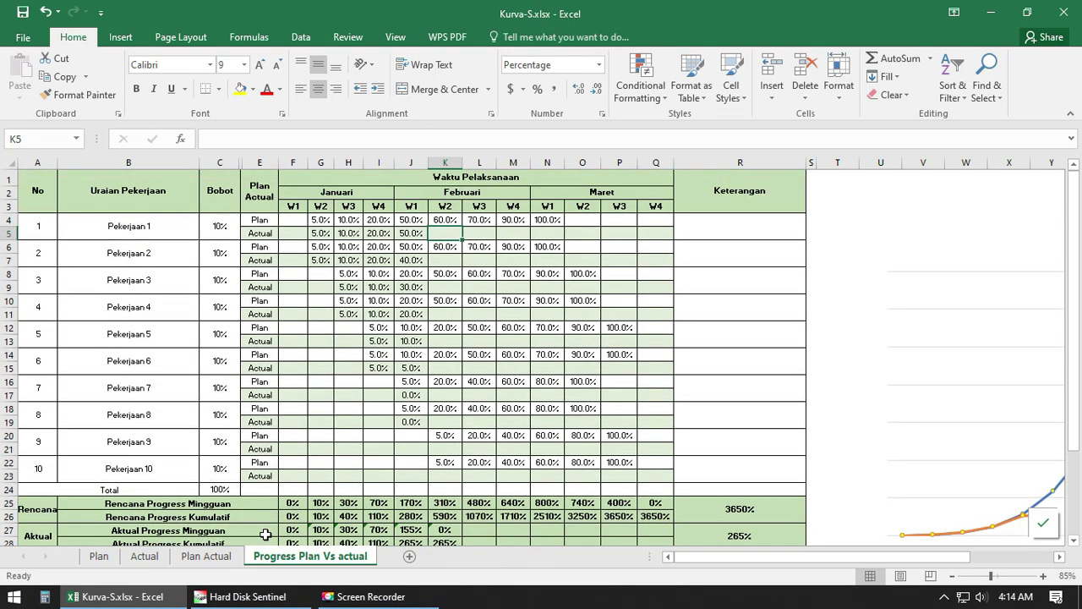
Step: Examine the weekly plan formula in G25 of the Plan Actual sheet, then return to the Progress Plan Vs actual sheet
left_click(199, 556)
left_click(316, 483)
left_click(333, 481)
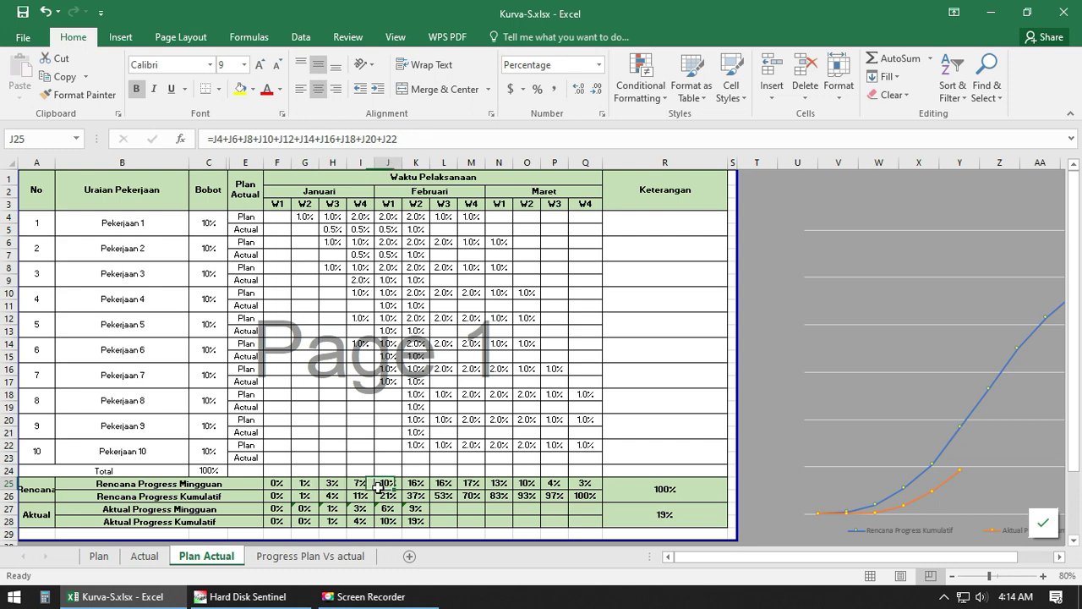
left_click(308, 481)
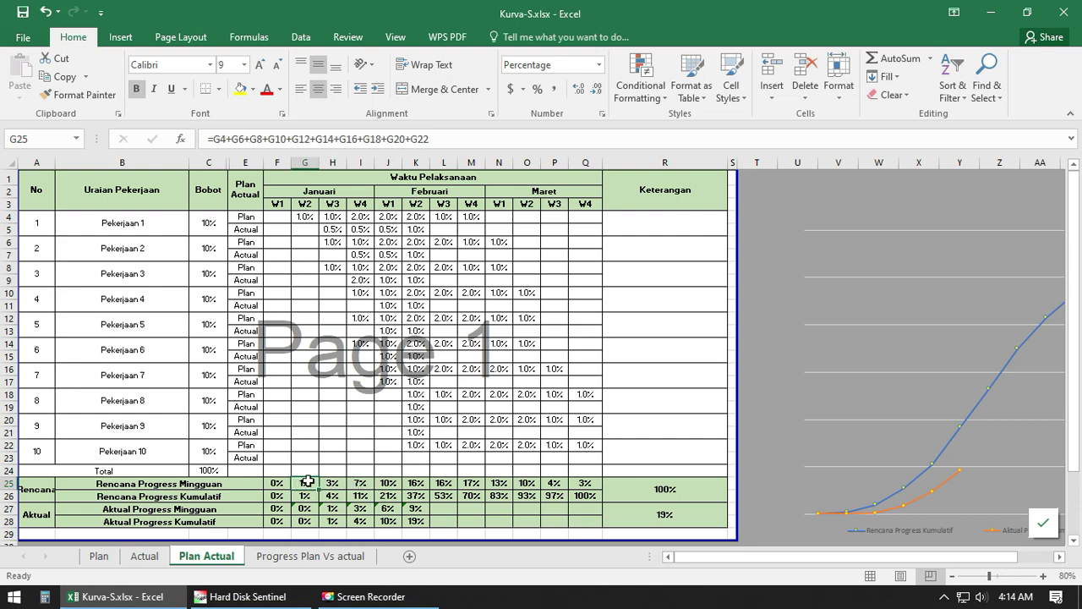
left_click(388, 139)
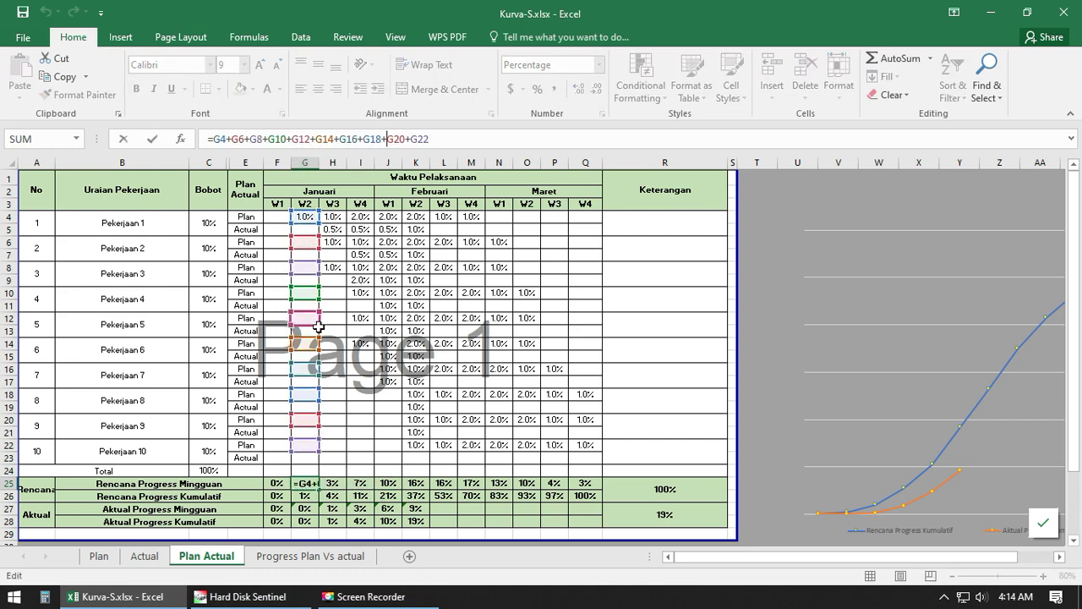
key("Escape")
left_click(360, 556)
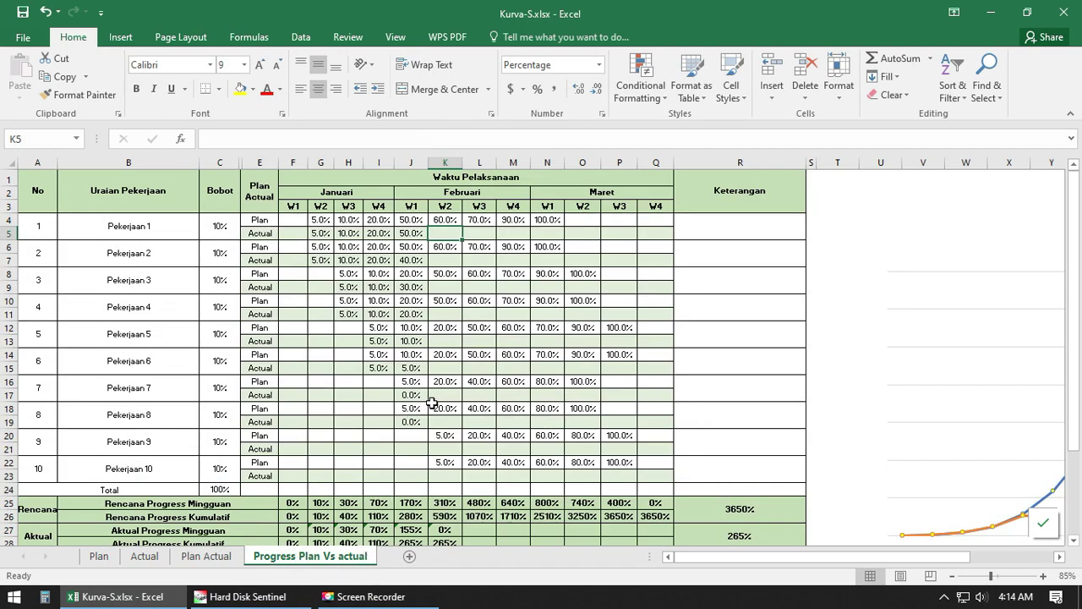
Step: Examine the Rencana weekly and cumulative totals, including the final Maret W4 cells and the formula in F25
left_click(411, 218)
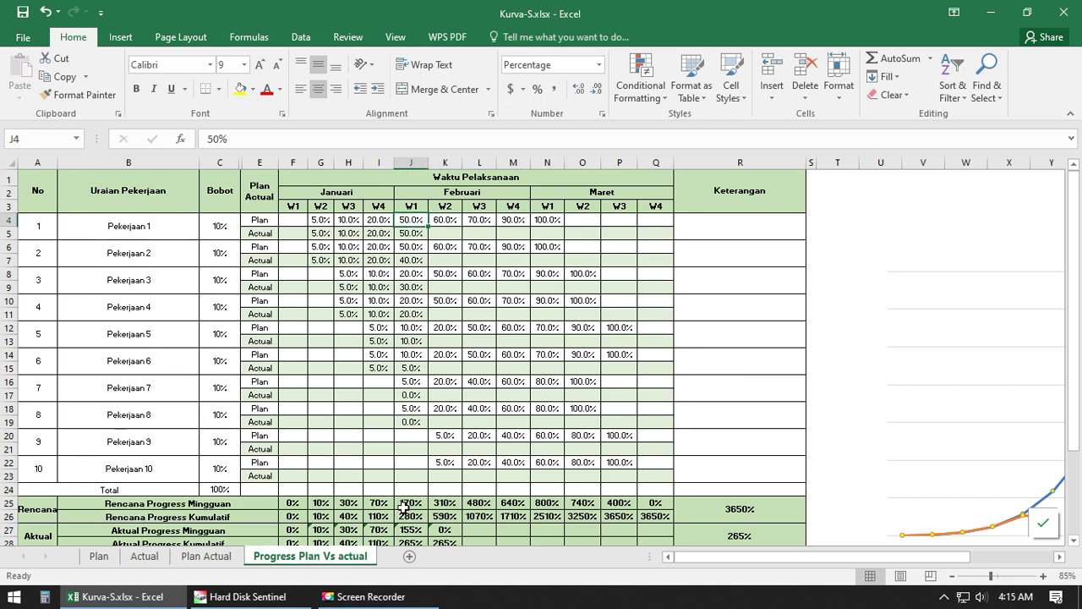
left_click(348, 502)
left_click(411, 515)
left_click(651, 517)
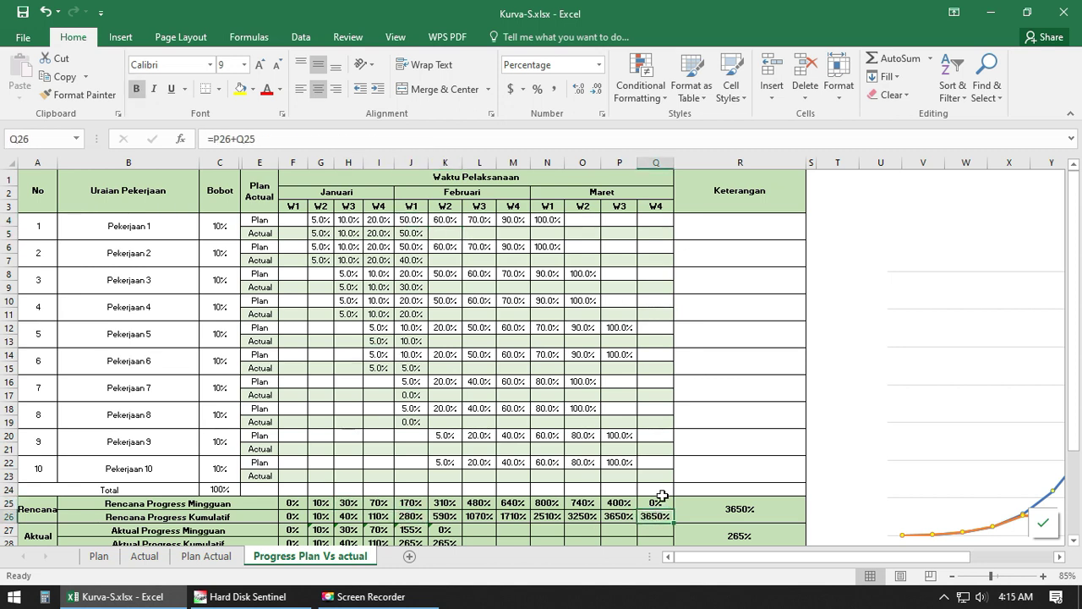
left_click_drag(662, 501, 658, 516)
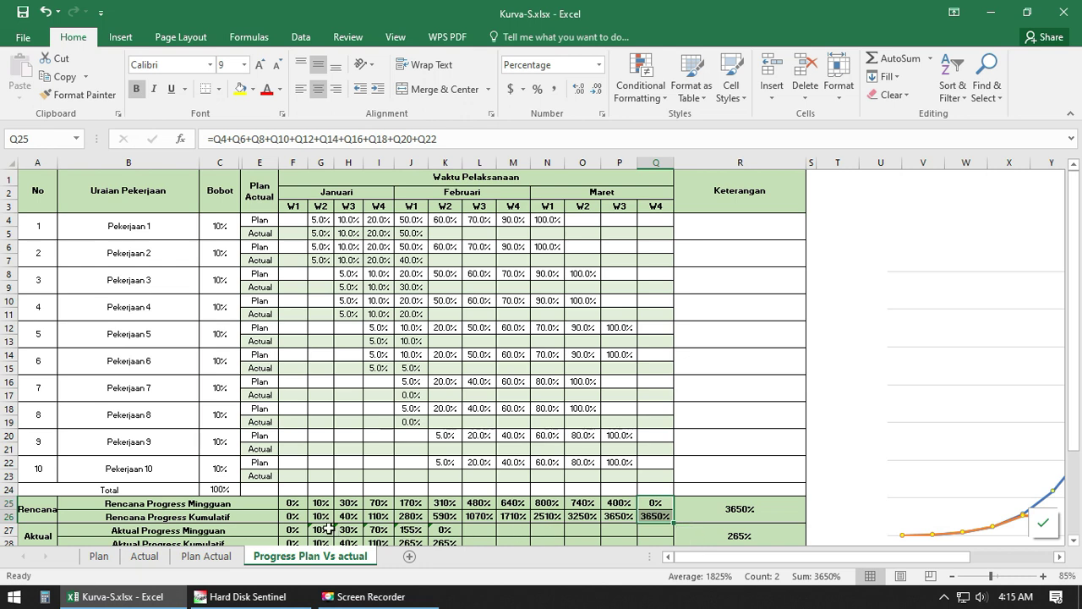
left_click(292, 504)
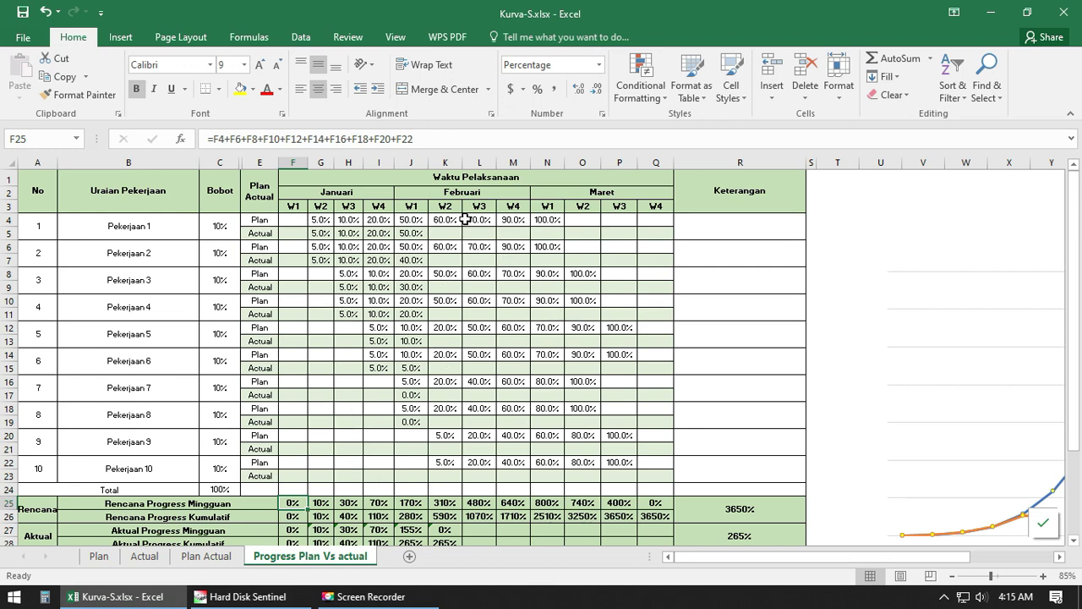
Step: Review Pekerjaan 1's plan percentages week by week from Januari W1 to Maret W1
left_click_drag(320, 217, 482, 219)
left_click(551, 222)
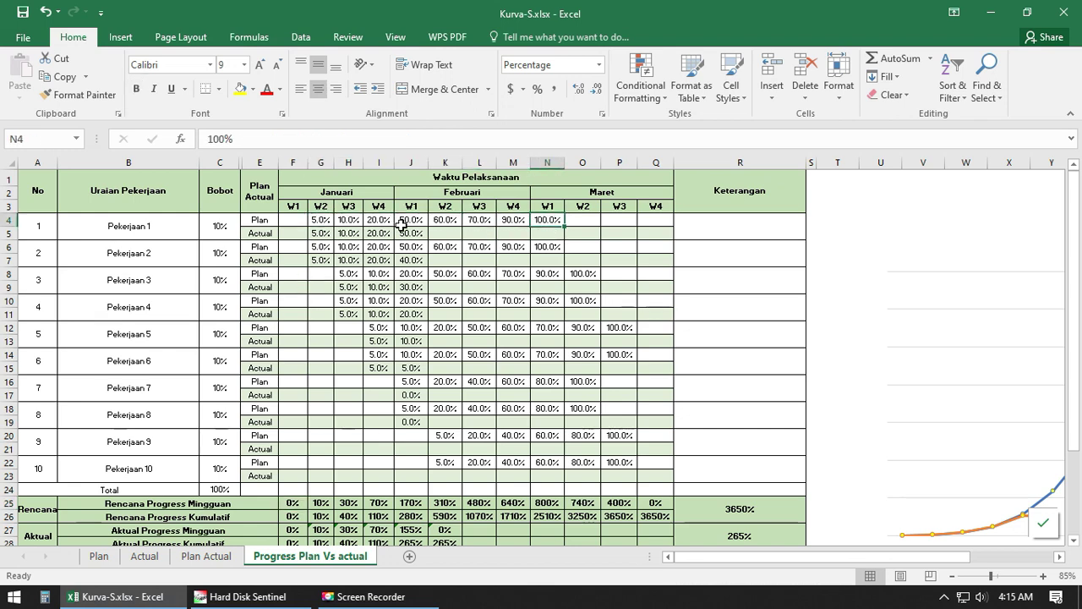
left_click(165, 232)
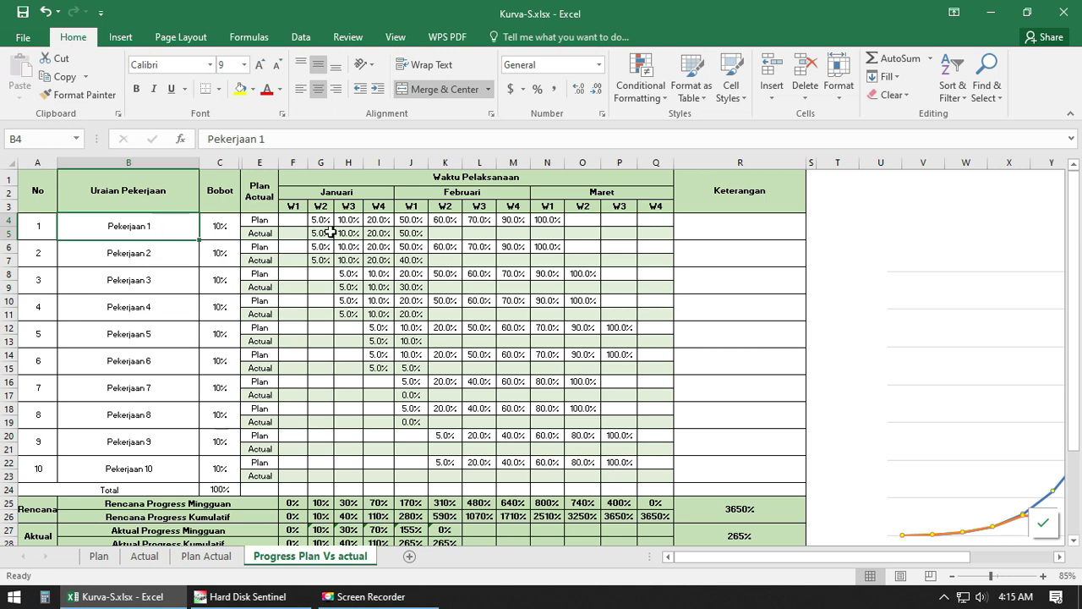
left_click(293, 218)
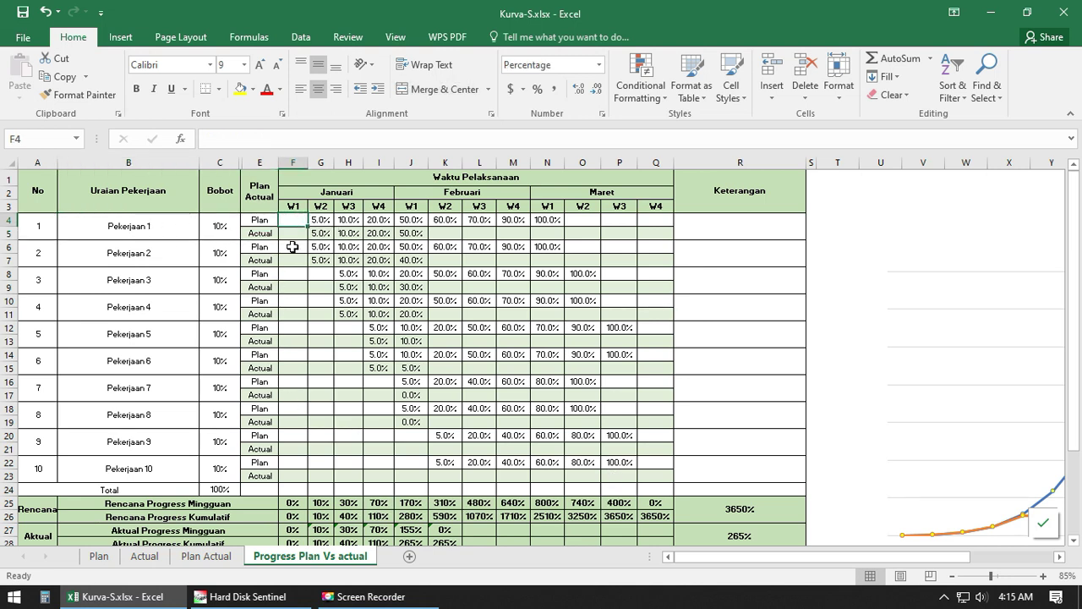
left_click(319, 222)
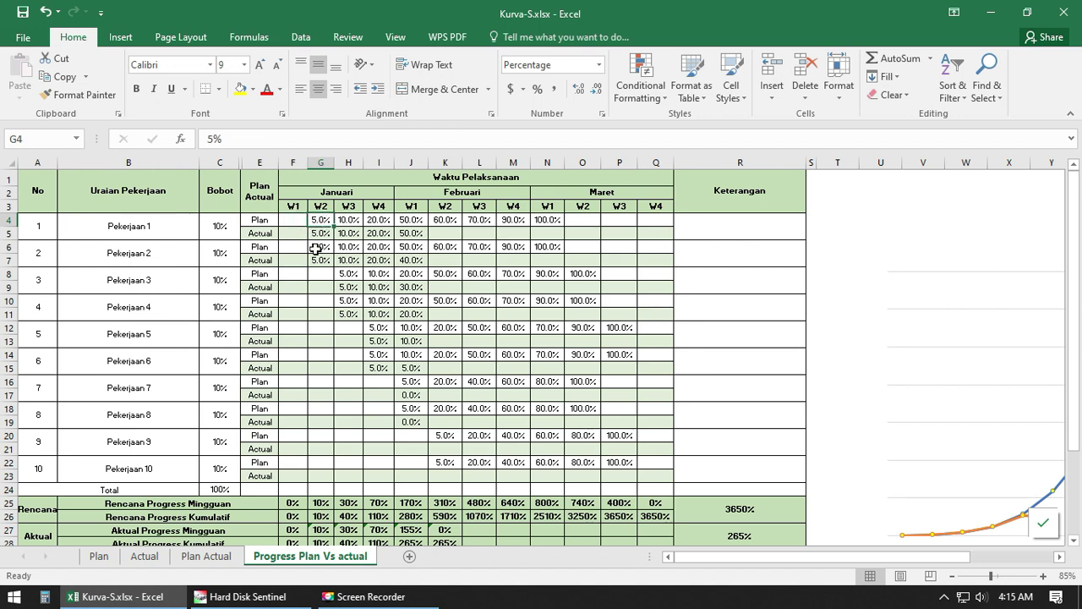
left_click(346, 219)
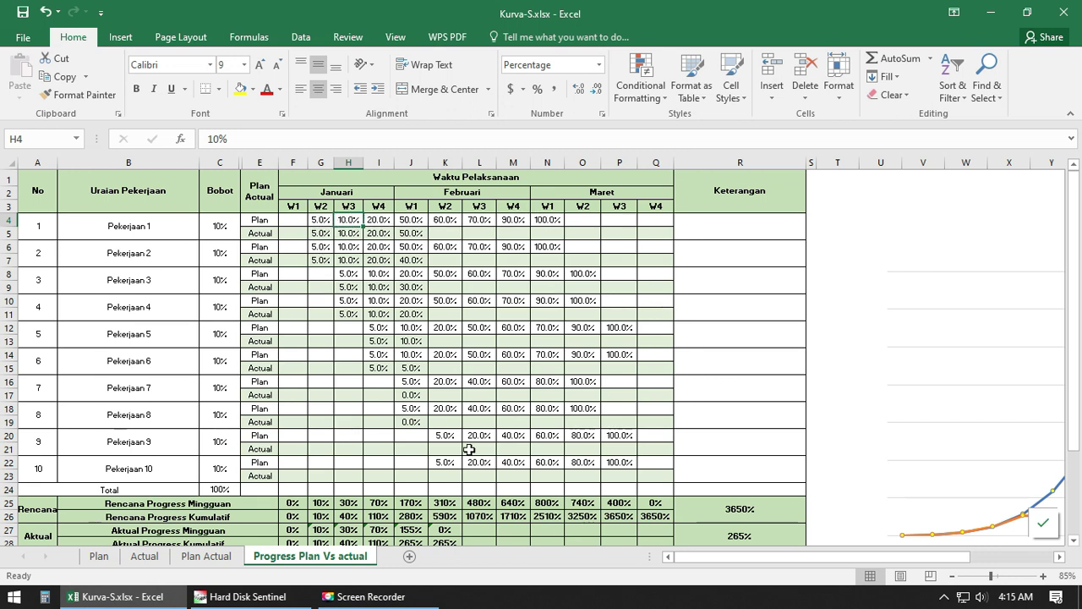
Step: Compare the full Rencana Progress Mingguan and Kumulatif rows with Pekerjaan 1's first plan weeks and its Bobot
left_click_drag(292, 503, 684, 517)
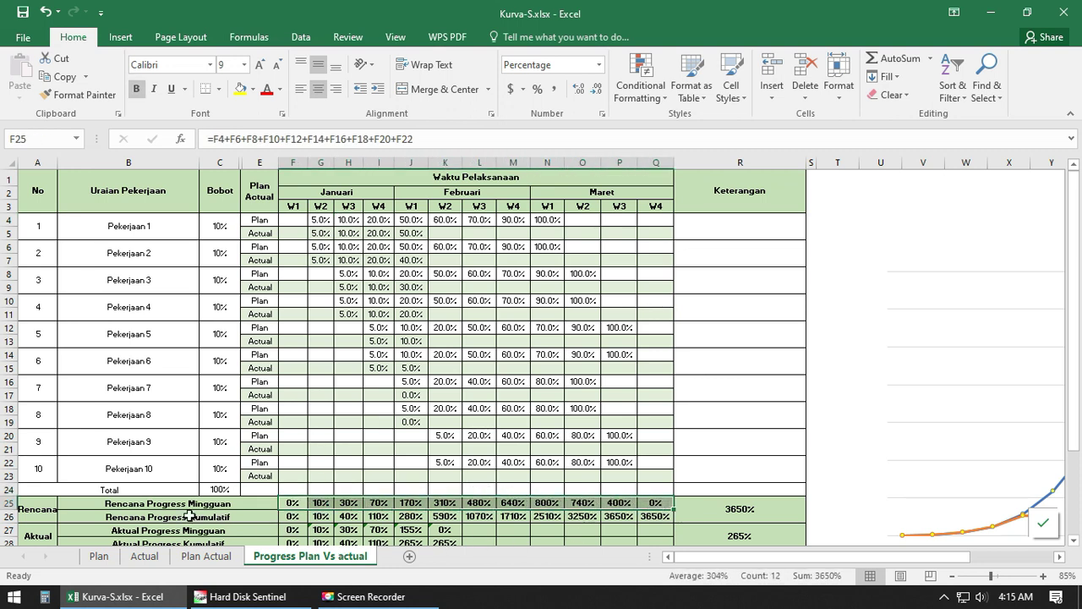
left_click_drag(292, 516, 681, 525)
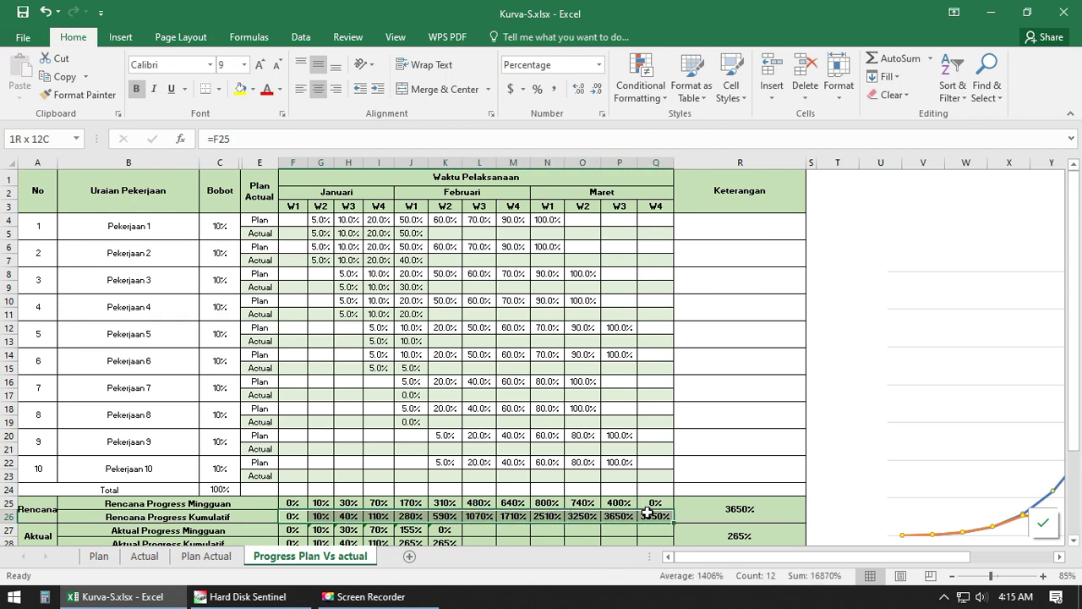
left_click(320, 503)
left_click(289, 221)
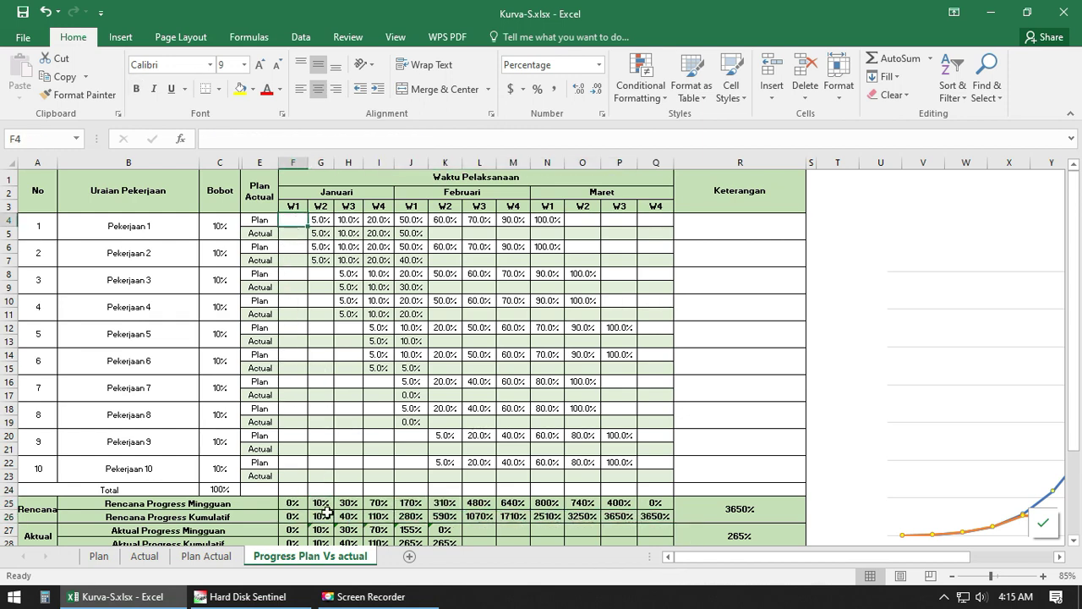
left_click(300, 502)
left_click(324, 220)
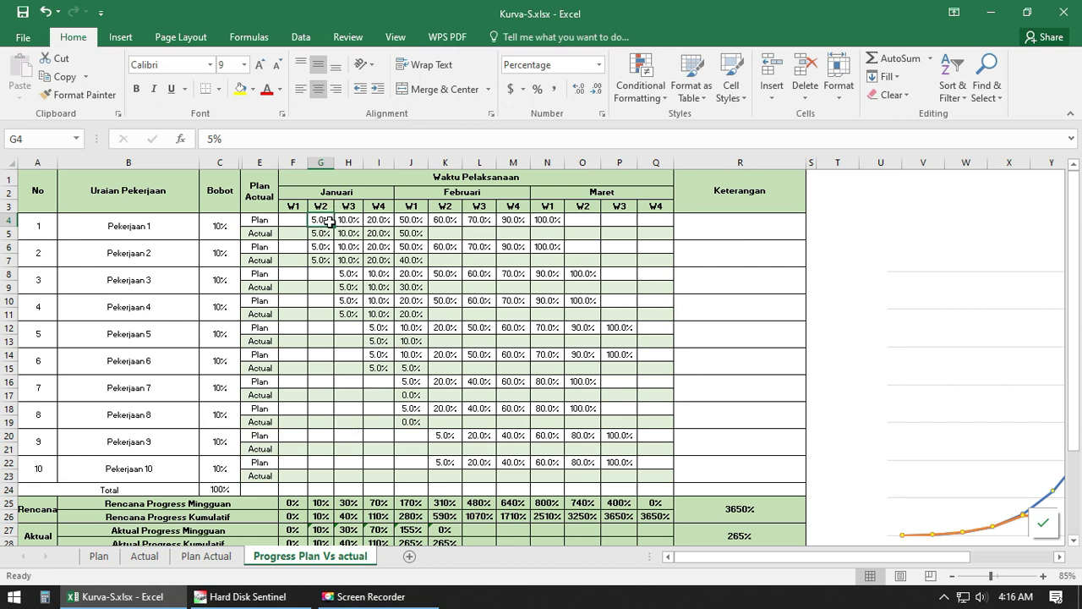
left_click(220, 232)
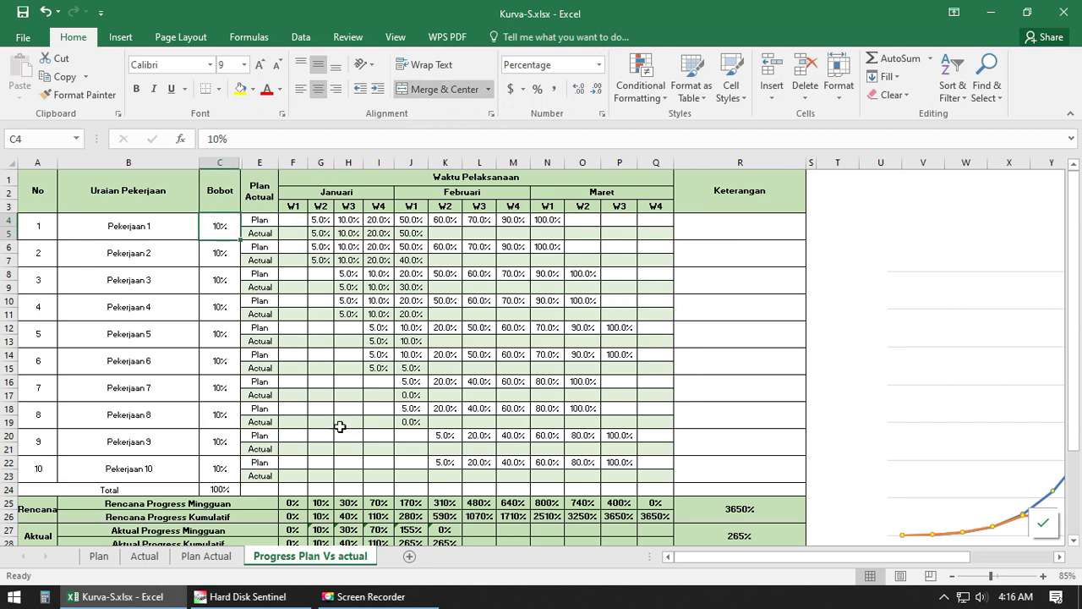
left_click(293, 503)
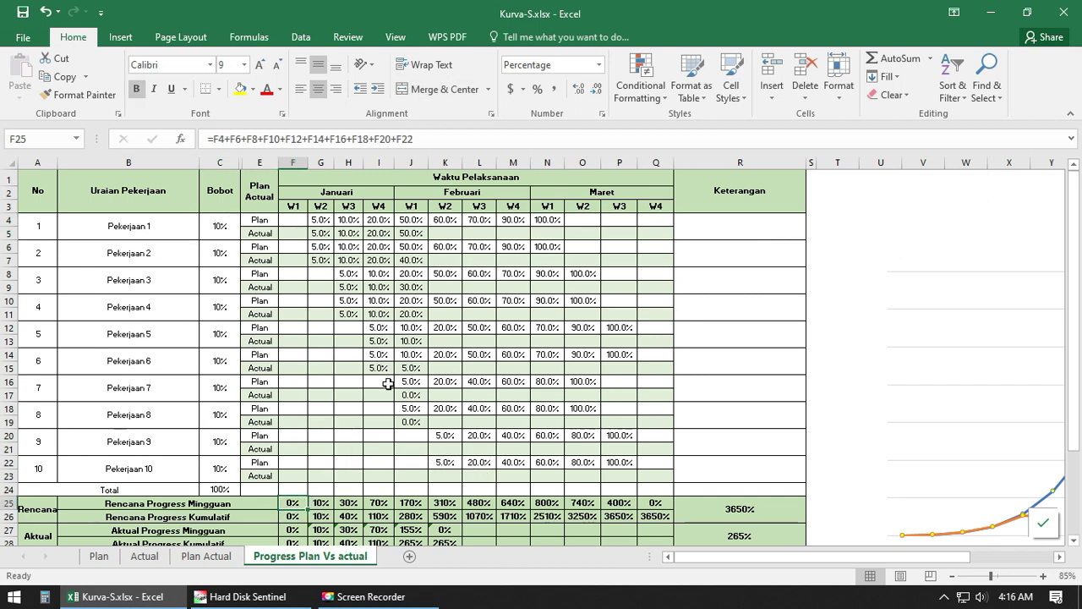
type("=")
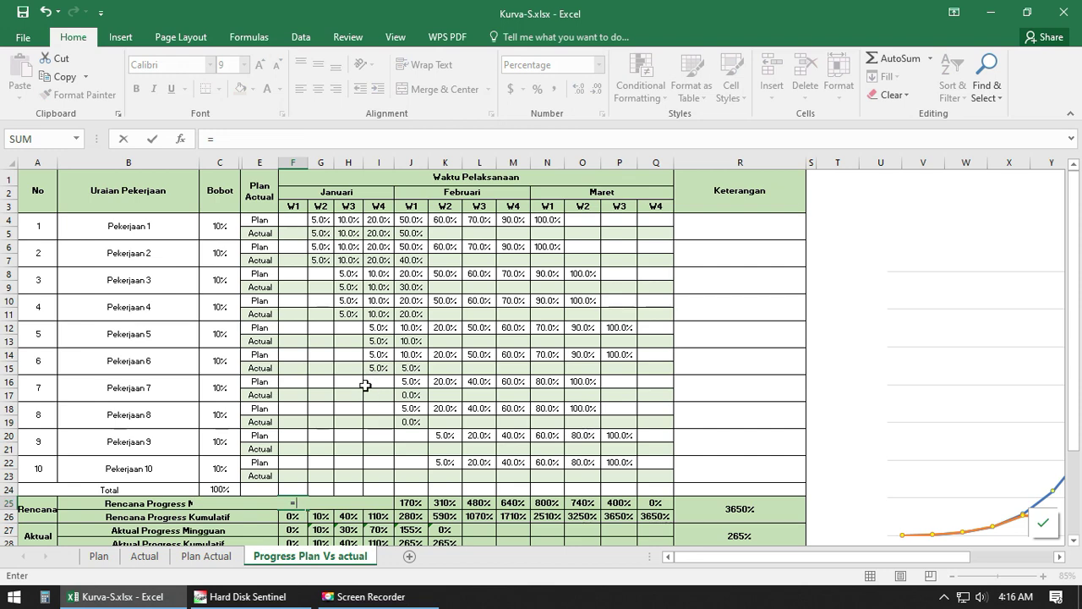
left_click(292, 219)
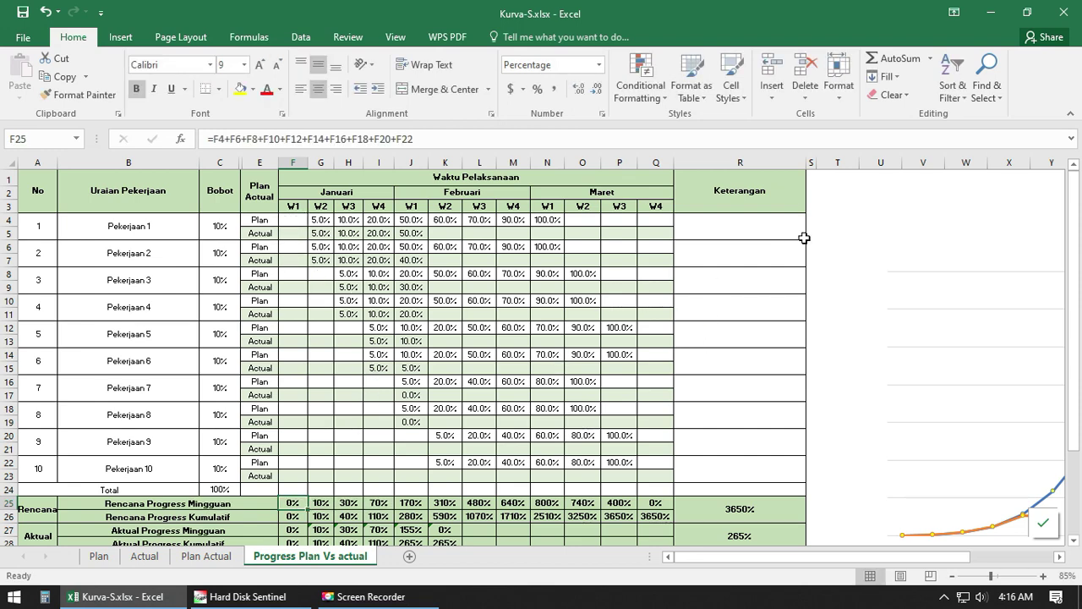
Step: Copy the month and week headers in F2:Q3 to the empty area beside the table, starting at cell T2
left_click(827, 221)
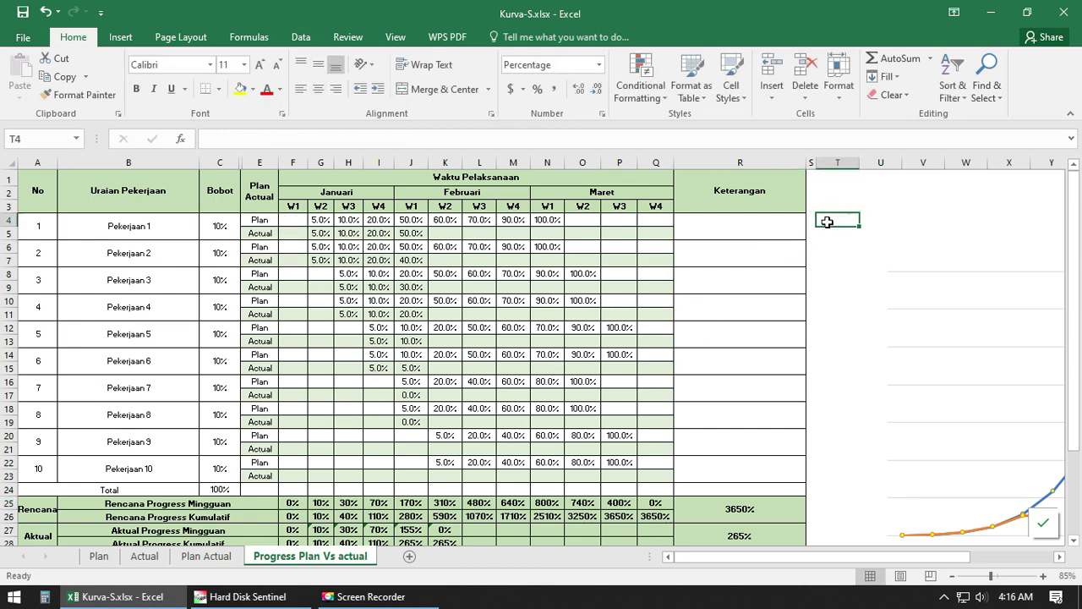
left_click_drag(292, 221, 654, 232)
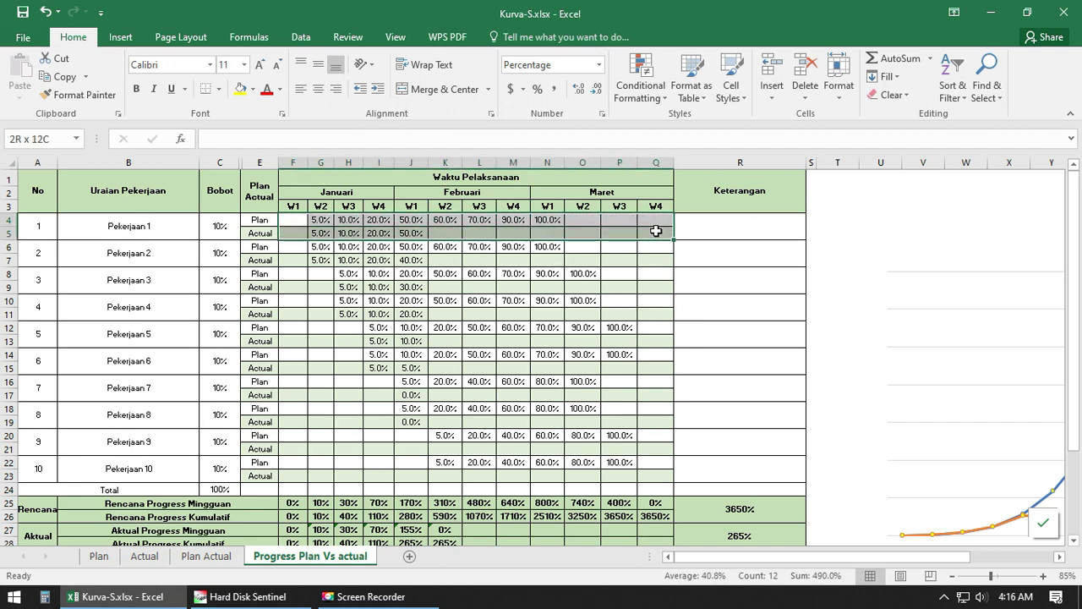
left_click(833, 222)
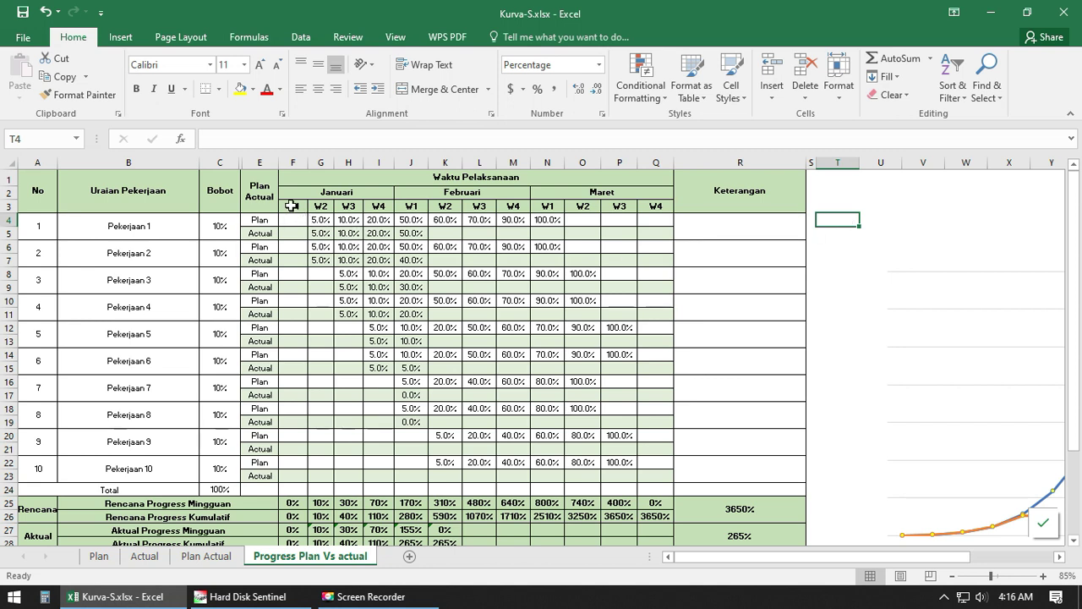
left_click_drag(292, 206, 642, 193)
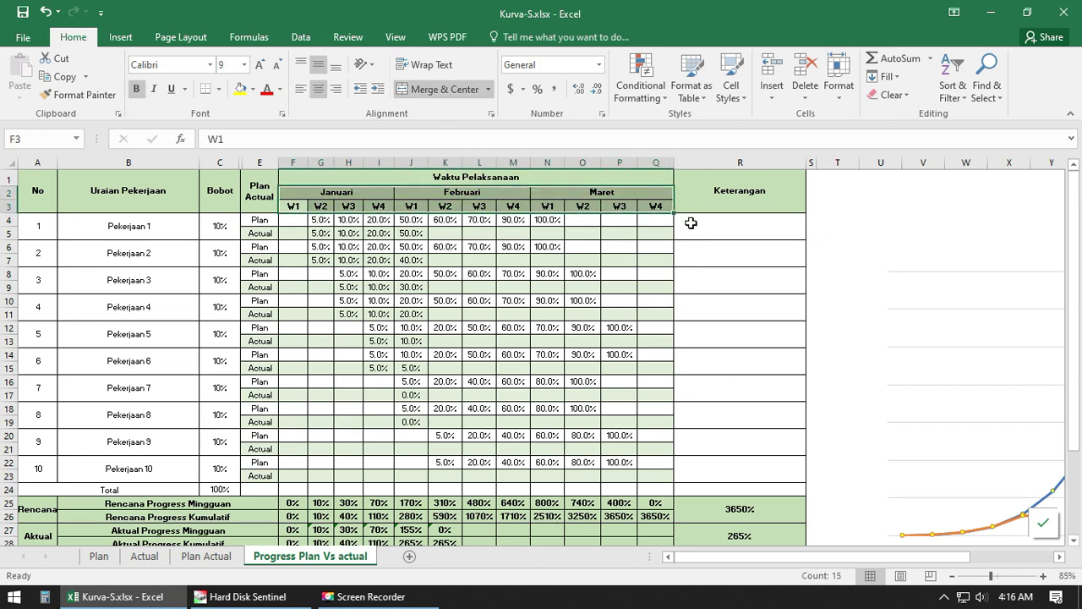
key("ctrl+c")
left_click(846, 206)
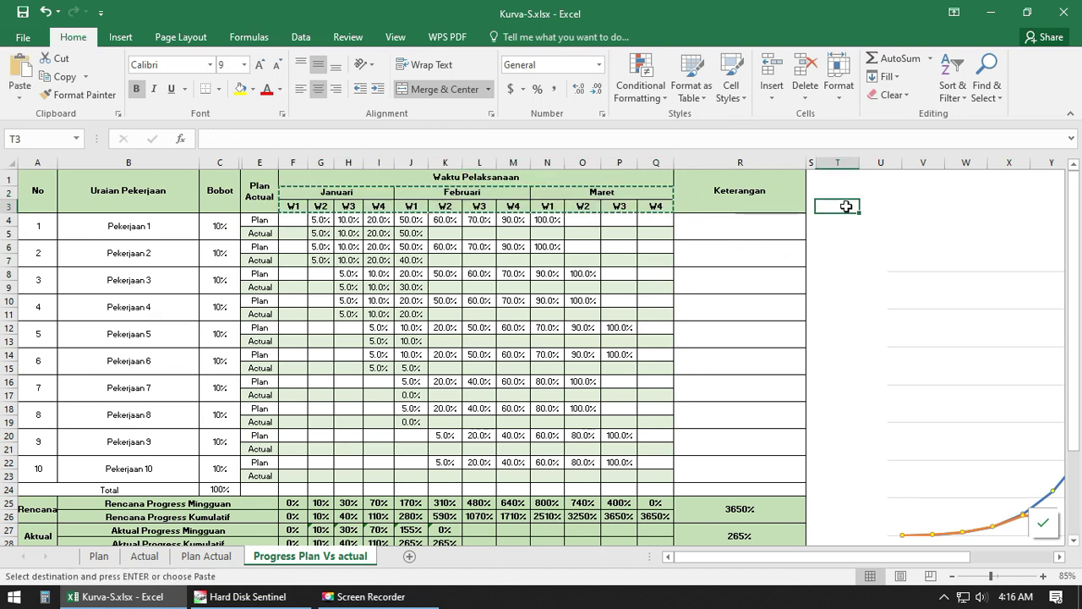
left_click(846, 191)
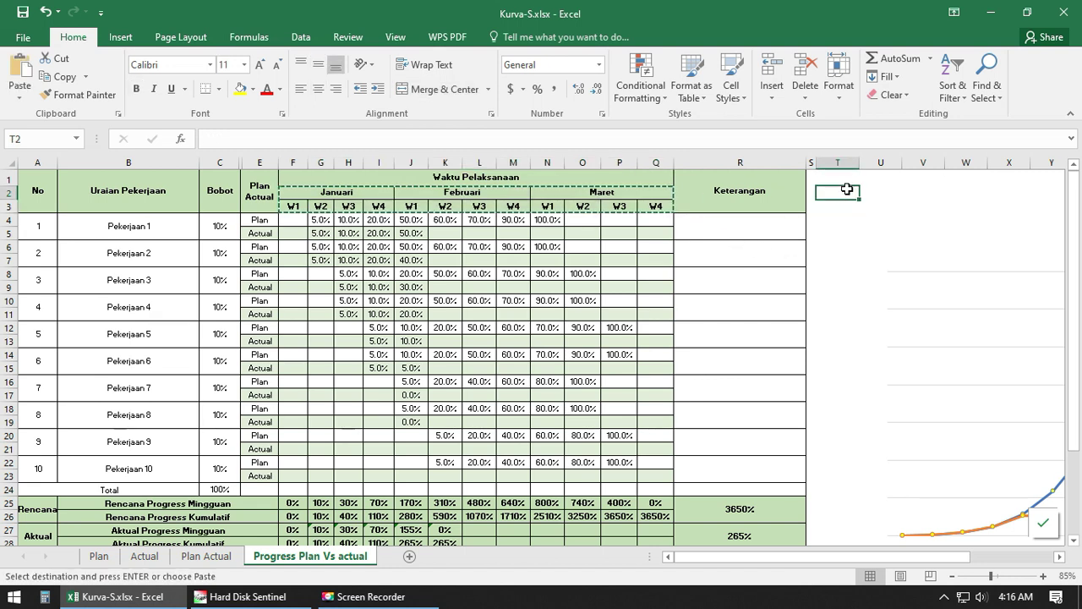
key("ctrl+v")
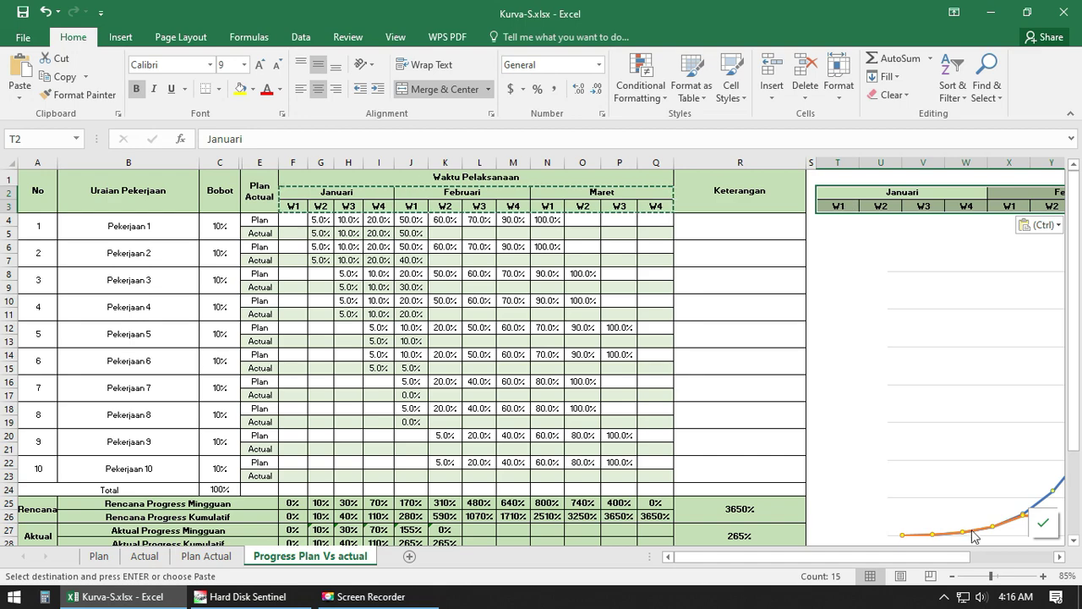
mouse_move(958, 562)
left_mouse_down()
mouse_move(974, 558)
mouse_move(958, 542)
left_mouse_up()
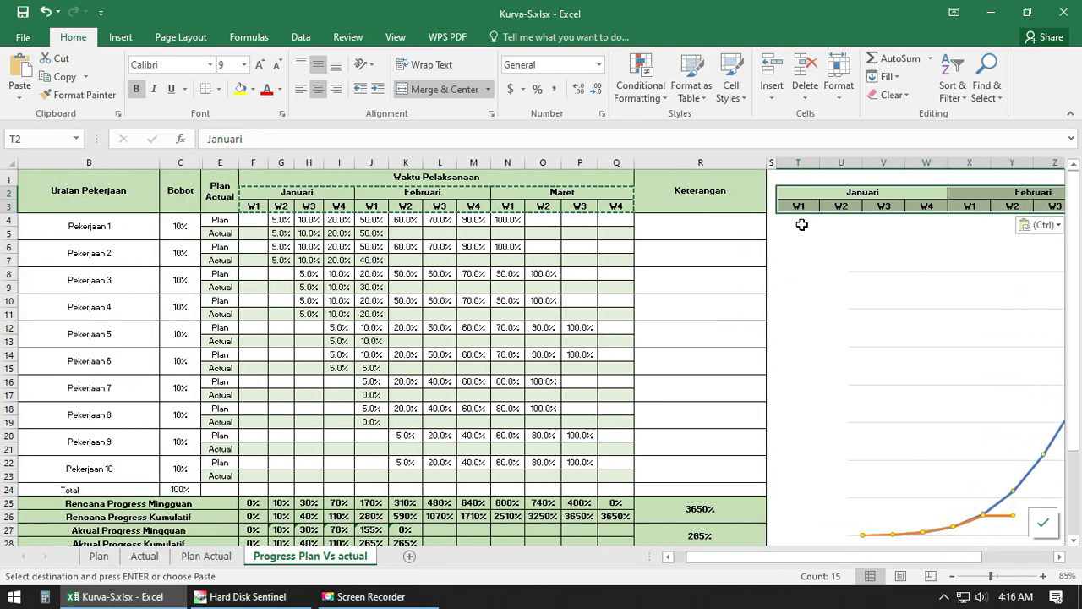
Step: Enter the formula =F4*$C$4 in T4 to weight Pekerjaan 1's Januari W1 plan by its Bobot
left_click(800, 224)
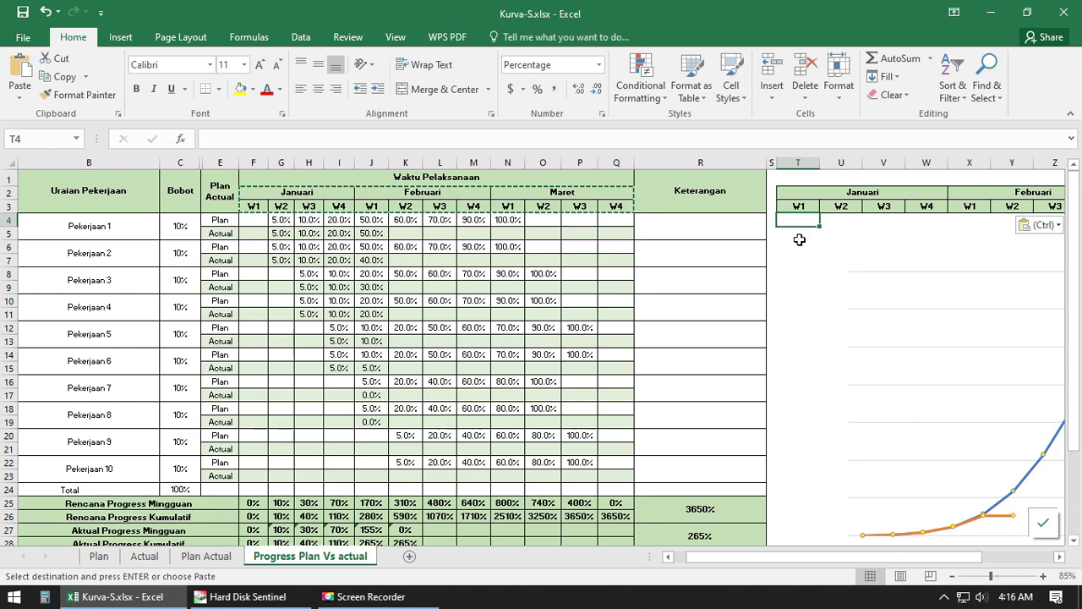
type("=")
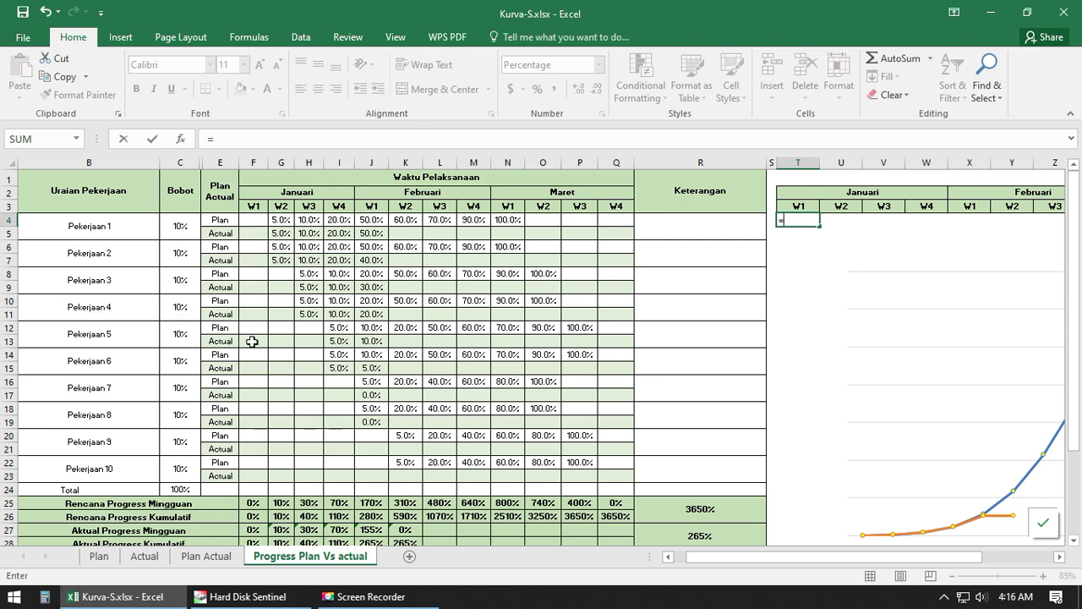
left_click(256, 220)
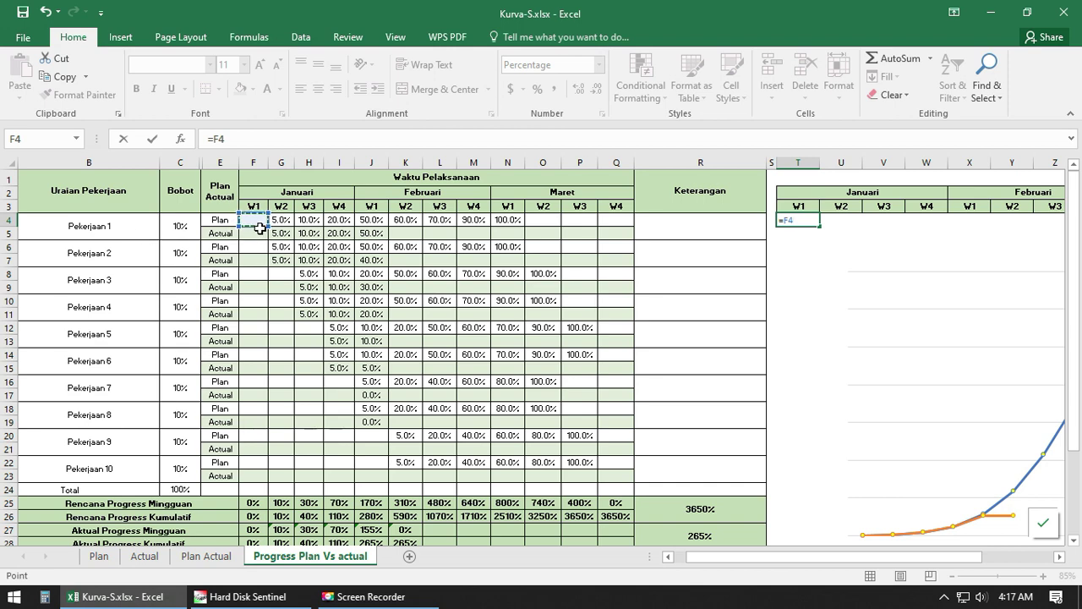
type("*")
left_click(179, 233)
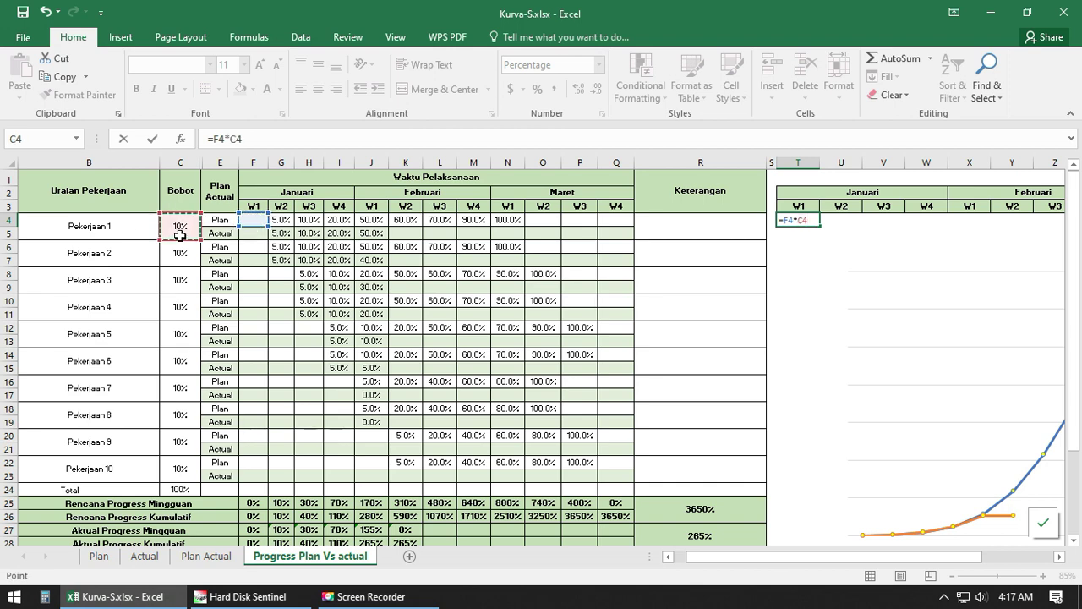
key("F4")
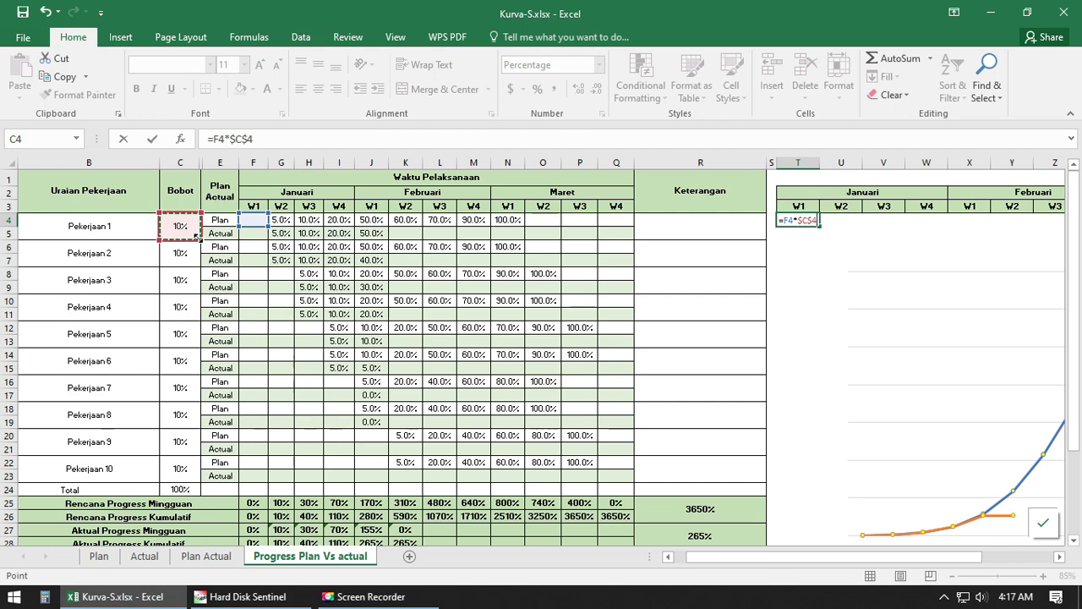
key("Return")
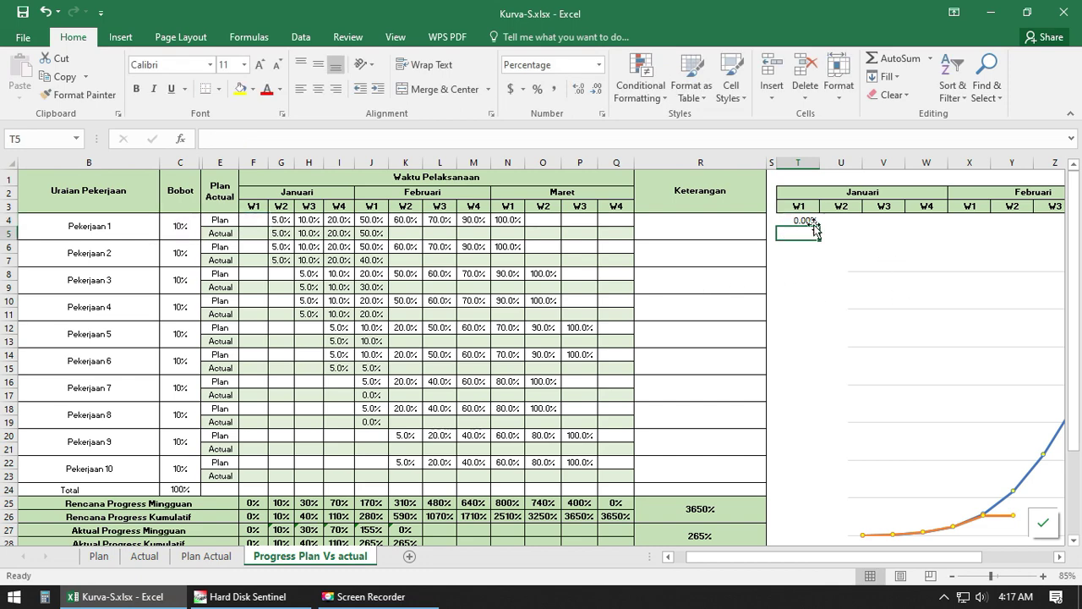
Step: Check T4's formula against plan cell F4, and fill it across row 4 from T4 to Y4
left_click(809, 221)
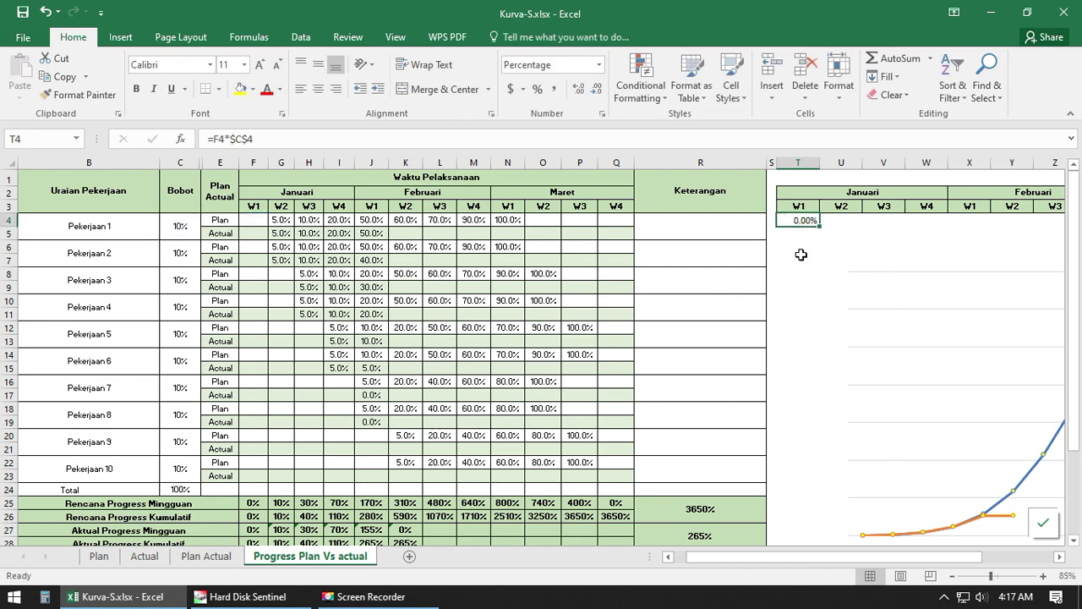
left_click(256, 220)
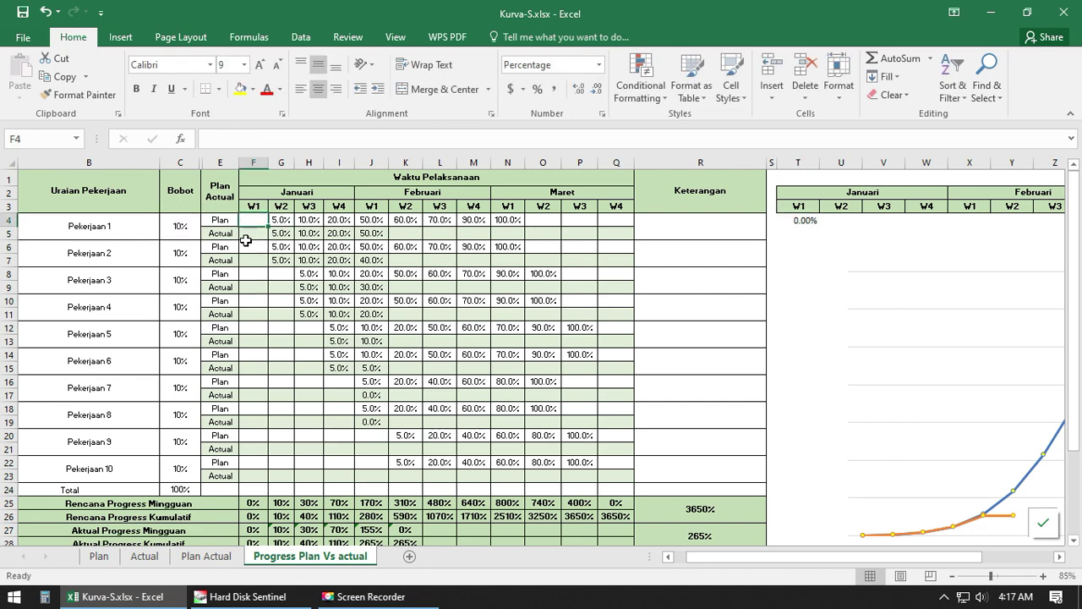
left_click(809, 221)
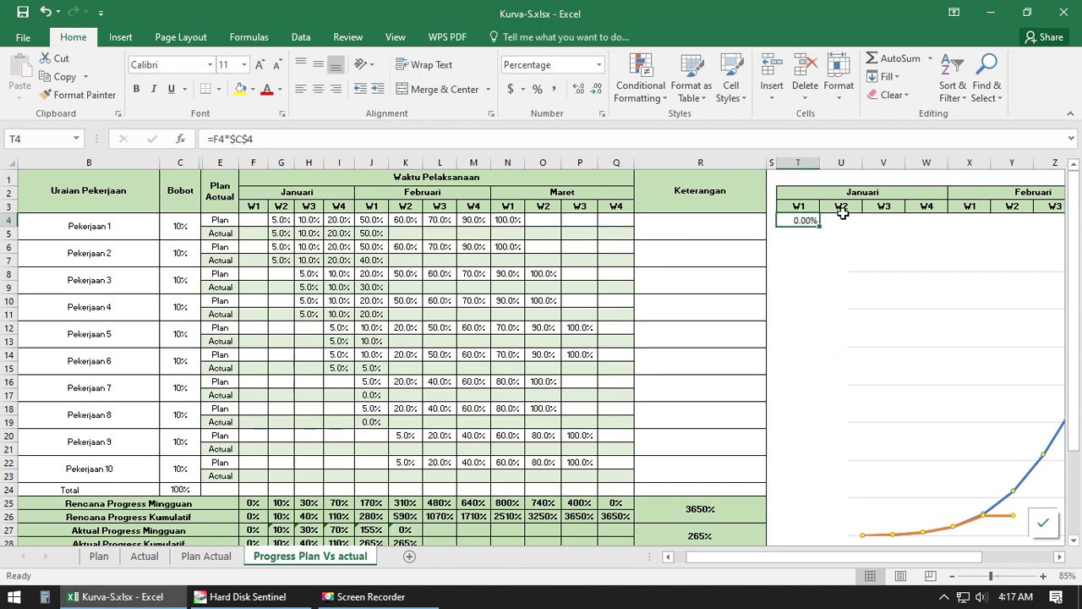
left_click(840, 220)
left_click(840, 208)
left_click(840, 221)
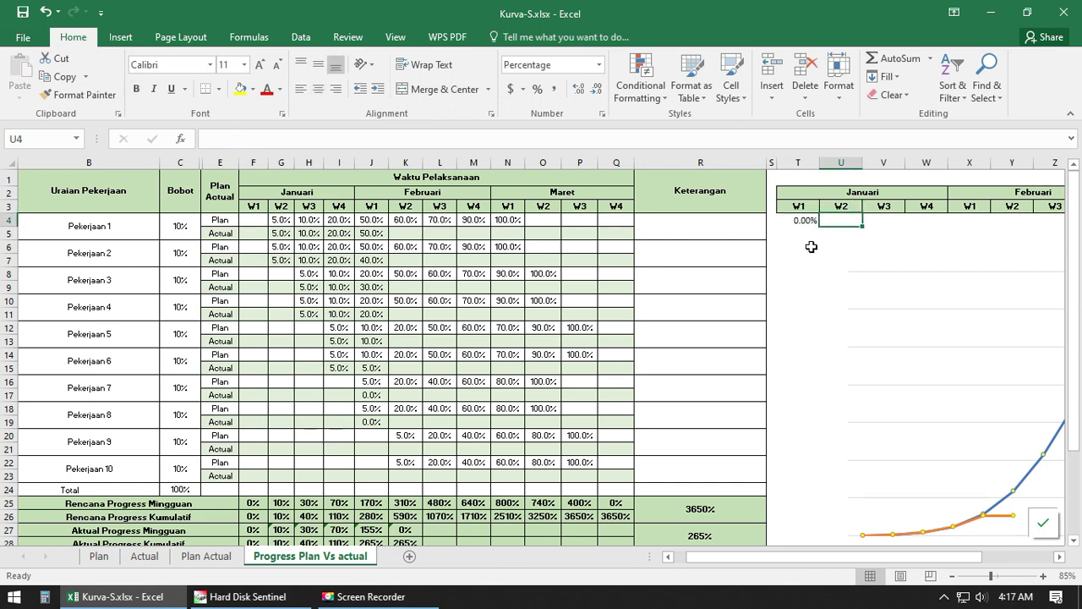
left_click(810, 221)
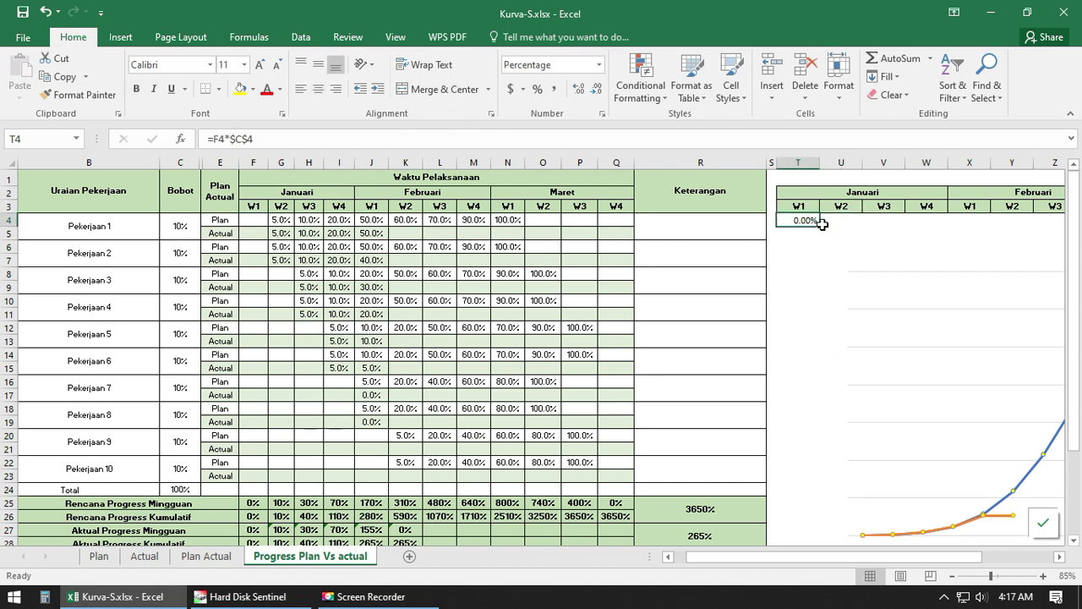
left_click_drag(820, 226, 1033, 233)
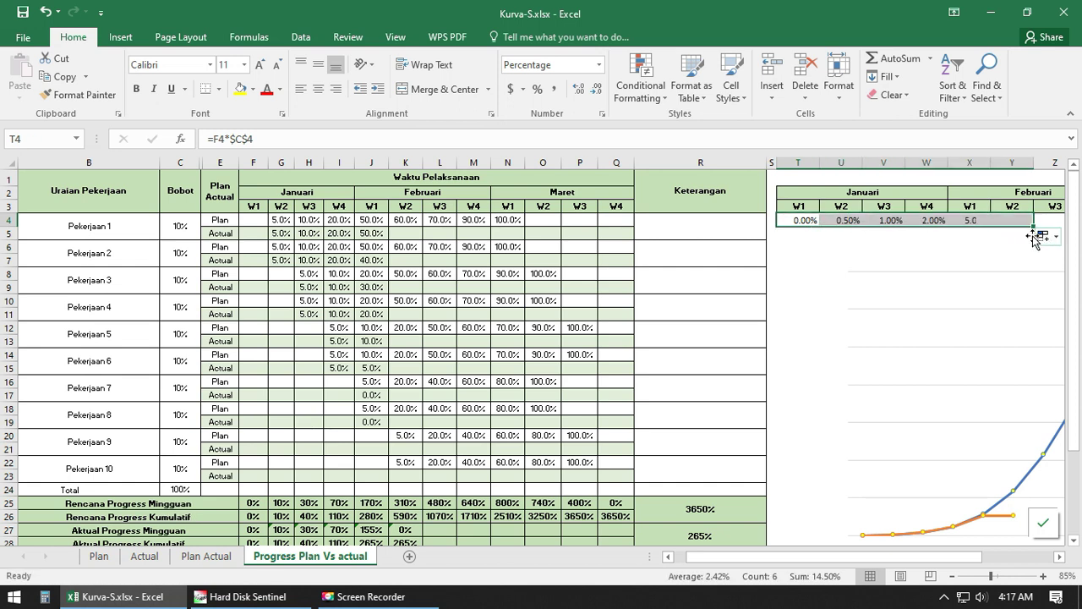
Step: Extend the weighted plan formula in row 4 to AE4 and compare the row's sum with Pekerjaan 1's Bobot
left_click(845, 221)
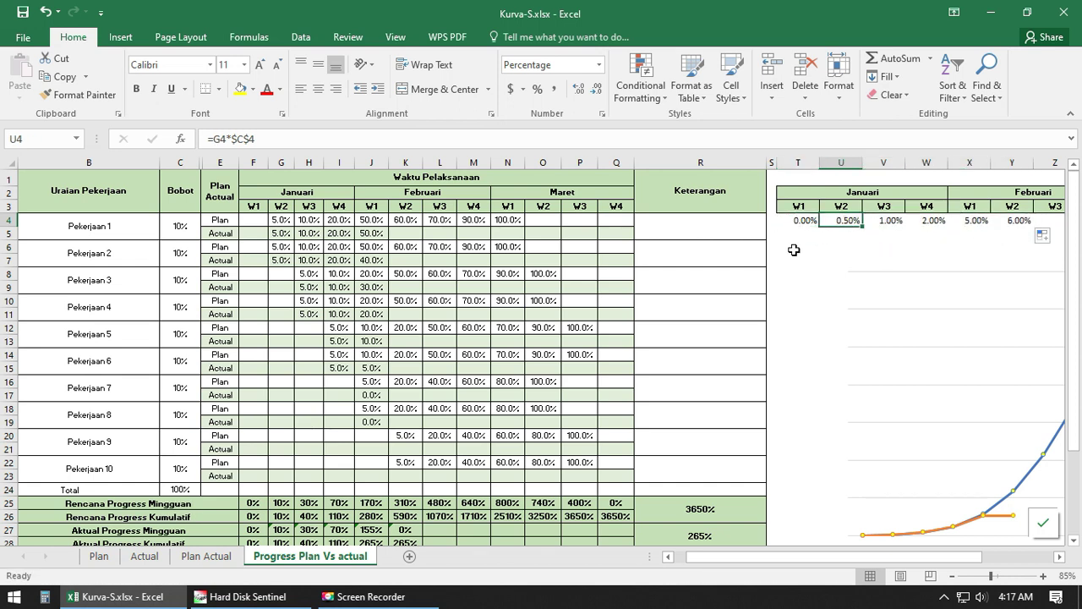
left_click(282, 222)
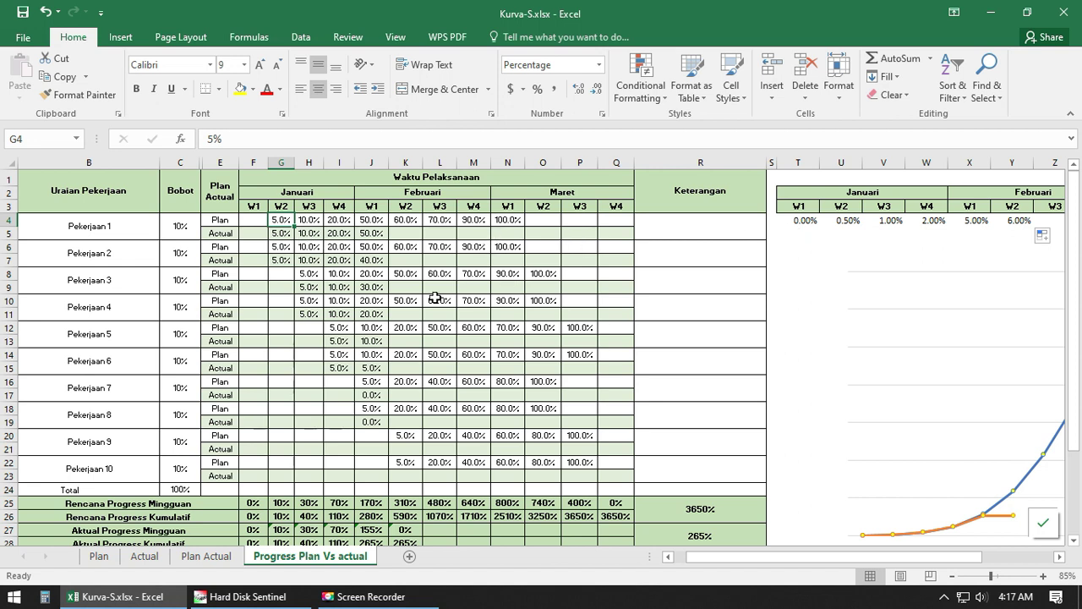
left_click(813, 223)
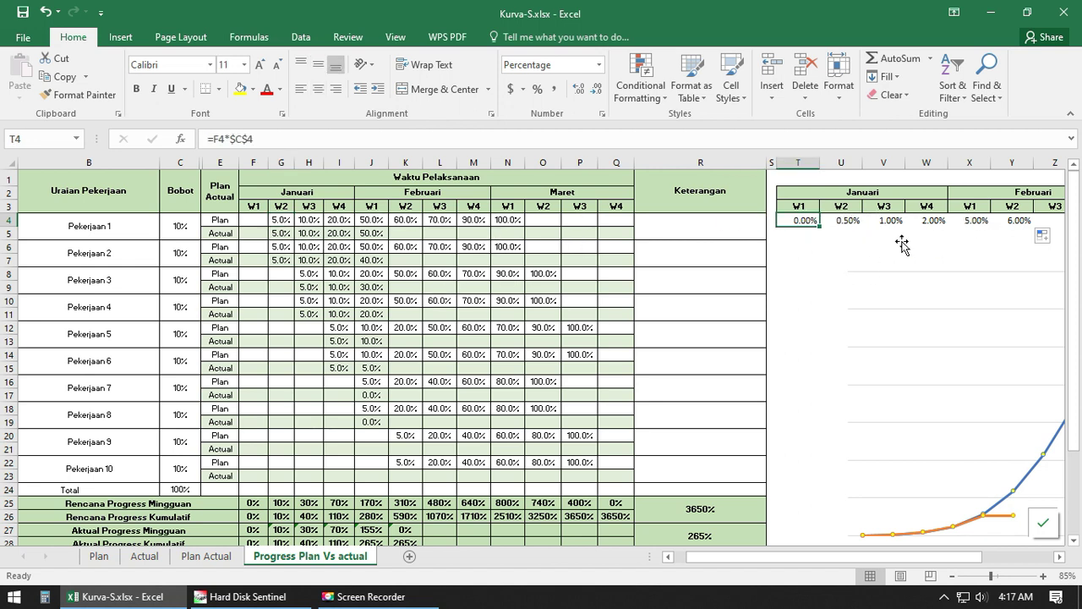
left_click(1020, 221)
left_click_drag(1032, 226, 523, 216)
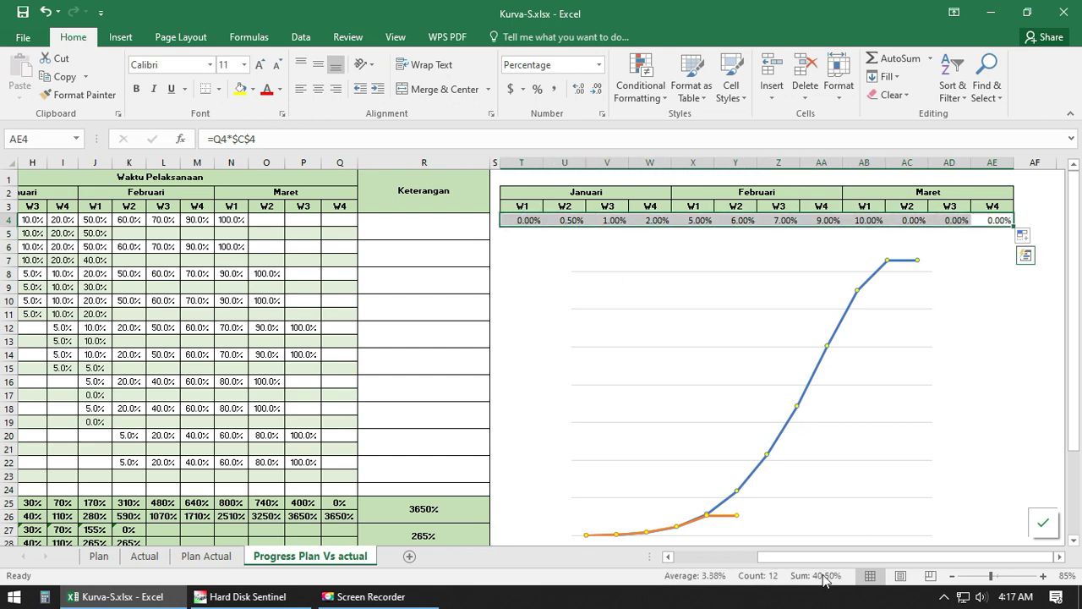
left_click_drag(834, 560, 750, 564)
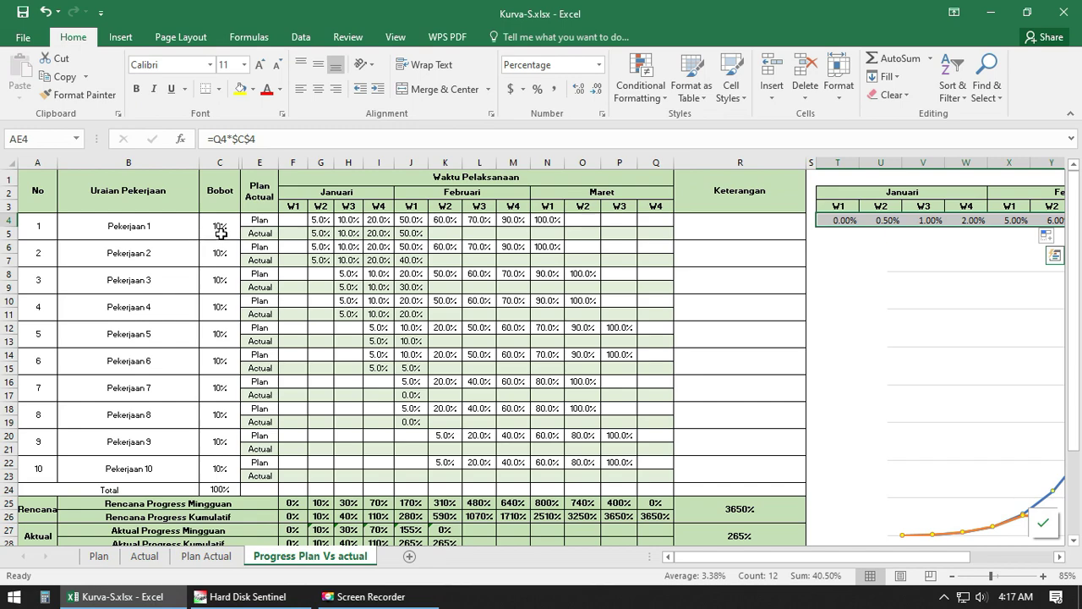
left_click_drag(978, 561, 984, 559)
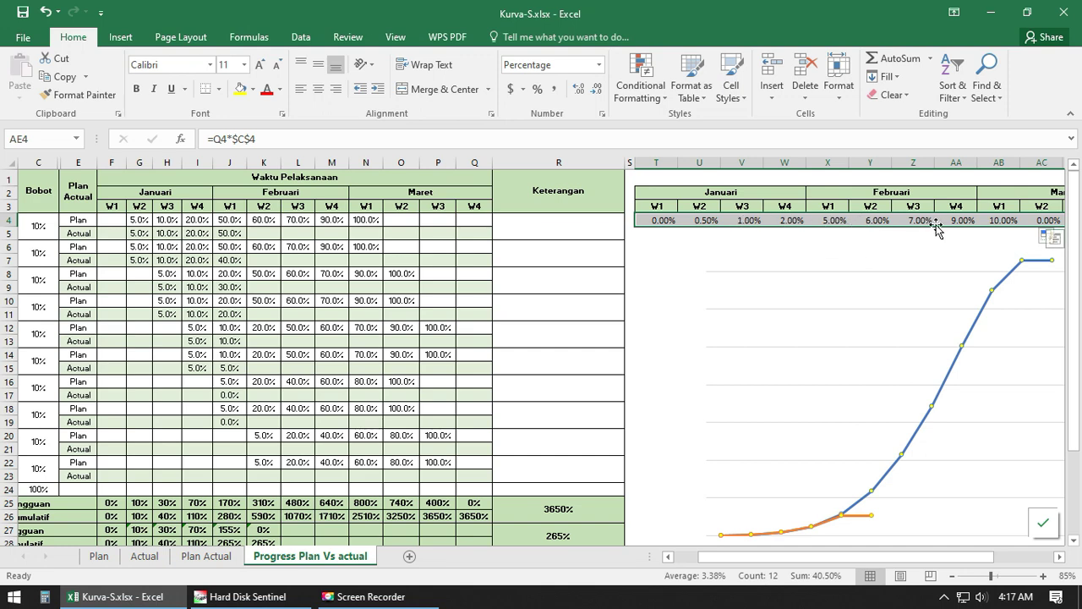
Step: Change U4's formula to =(G4-F4)*$C$4 so it weights the weekly increment, and fill it across to AE4
left_click(660, 222)
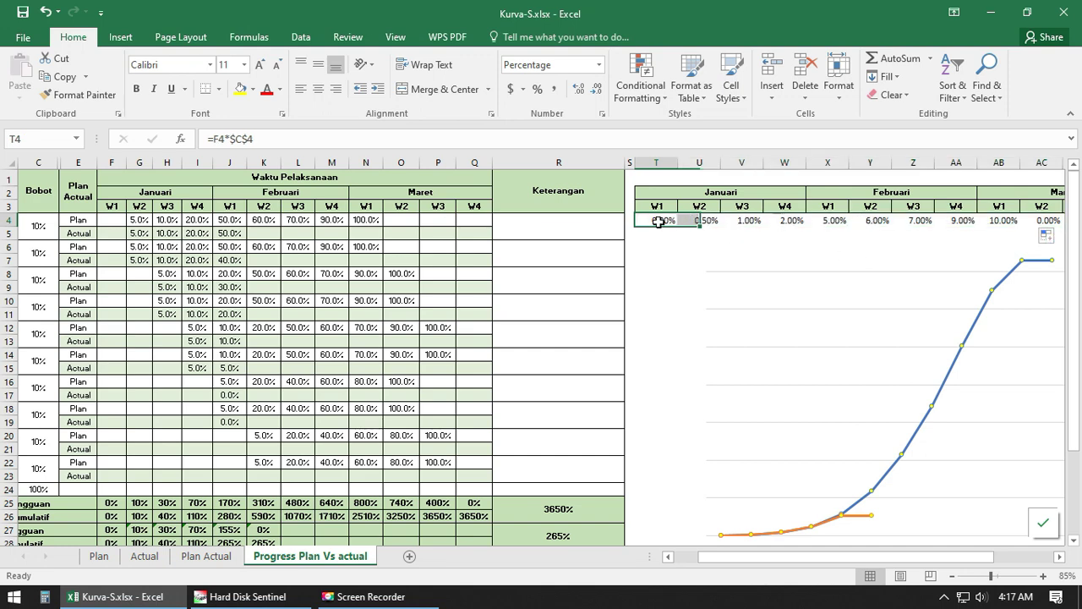
left_click(707, 221)
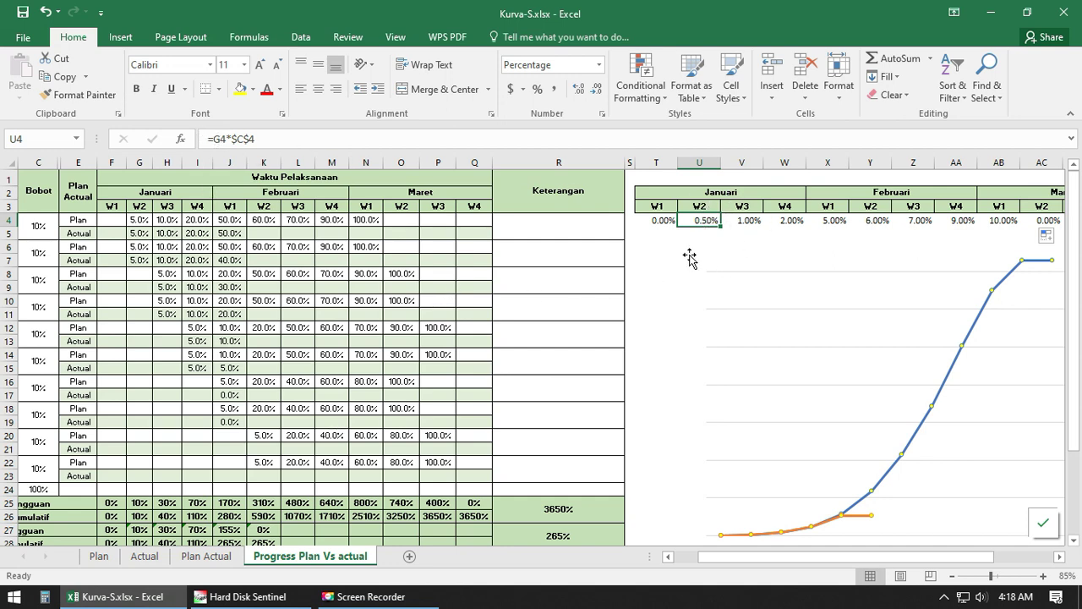
left_click(230, 138)
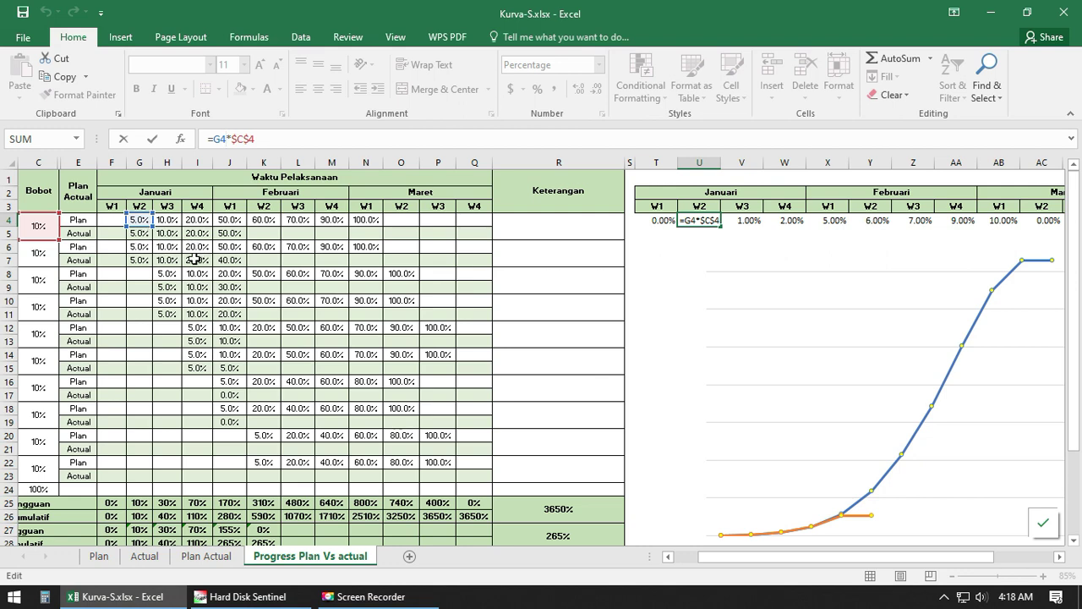
type("-")
left_click(114, 220)
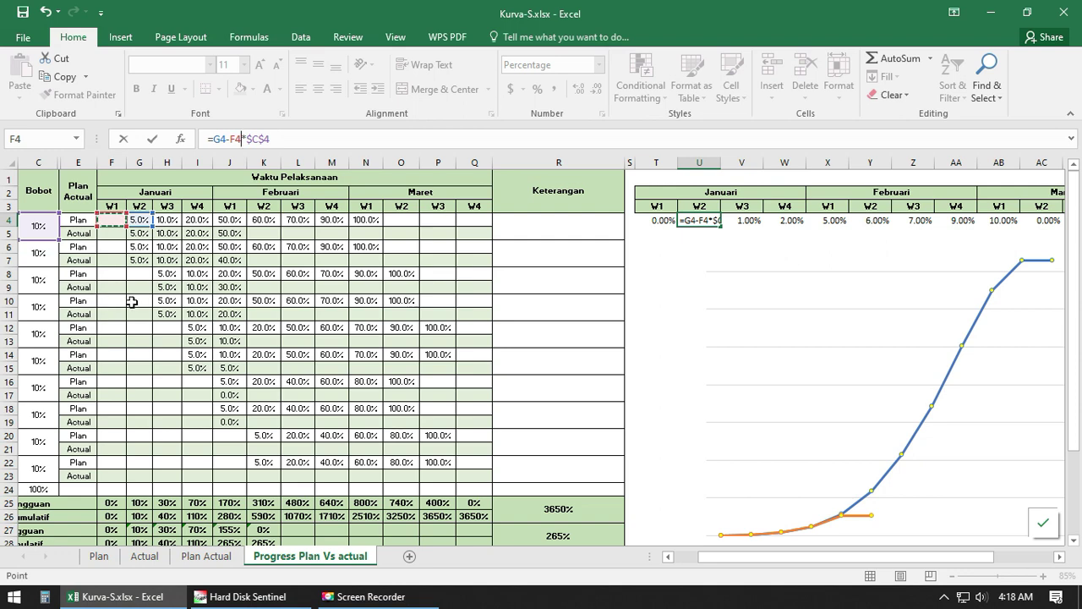
type(")")
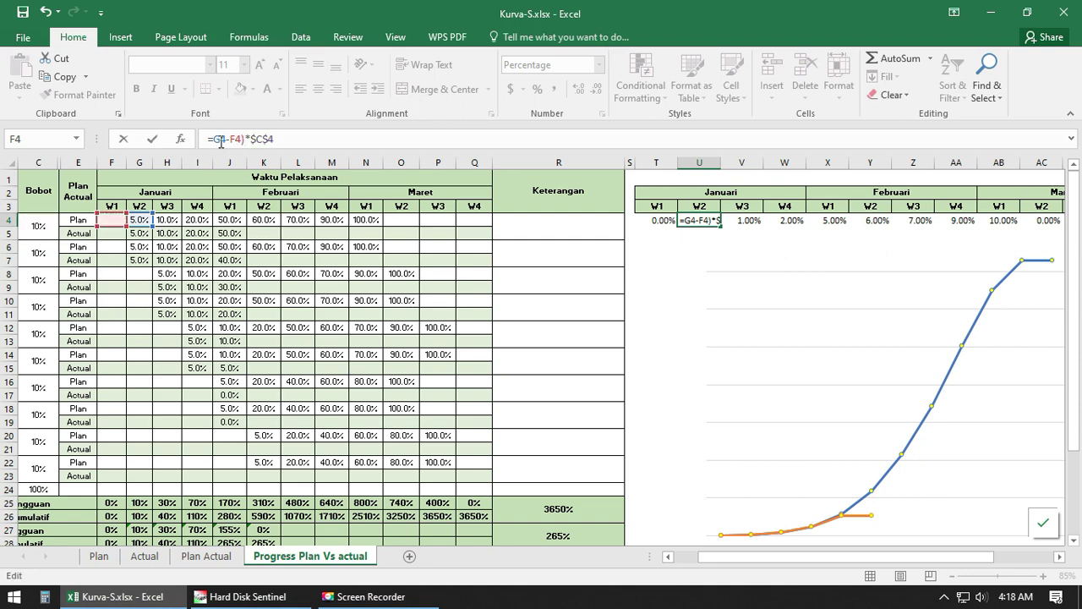
type("(")
key("Return")
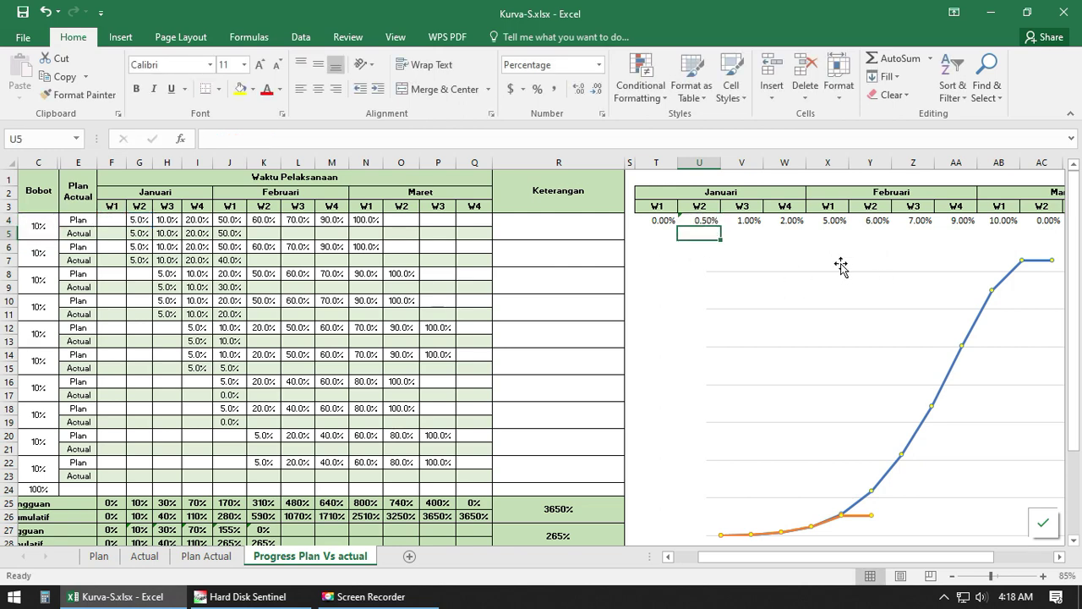
left_click(708, 219)
left_click_drag(720, 226, 1006, 221)
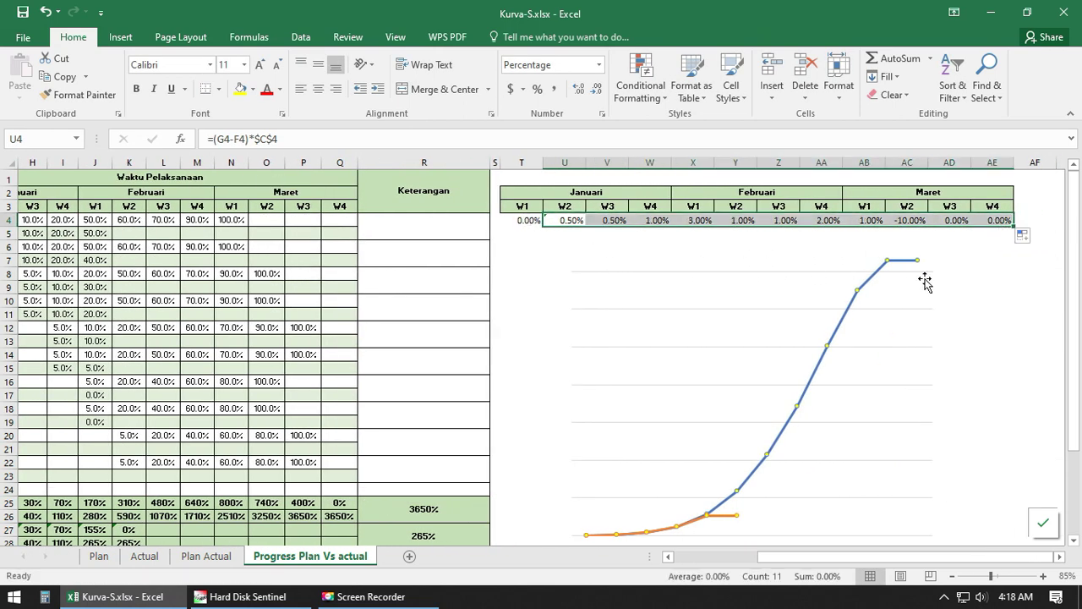
Step: Clear the helper cells for weeks without a Pekerjaan 1 plan value: AC4:AE4 and T4
left_click(908, 221)
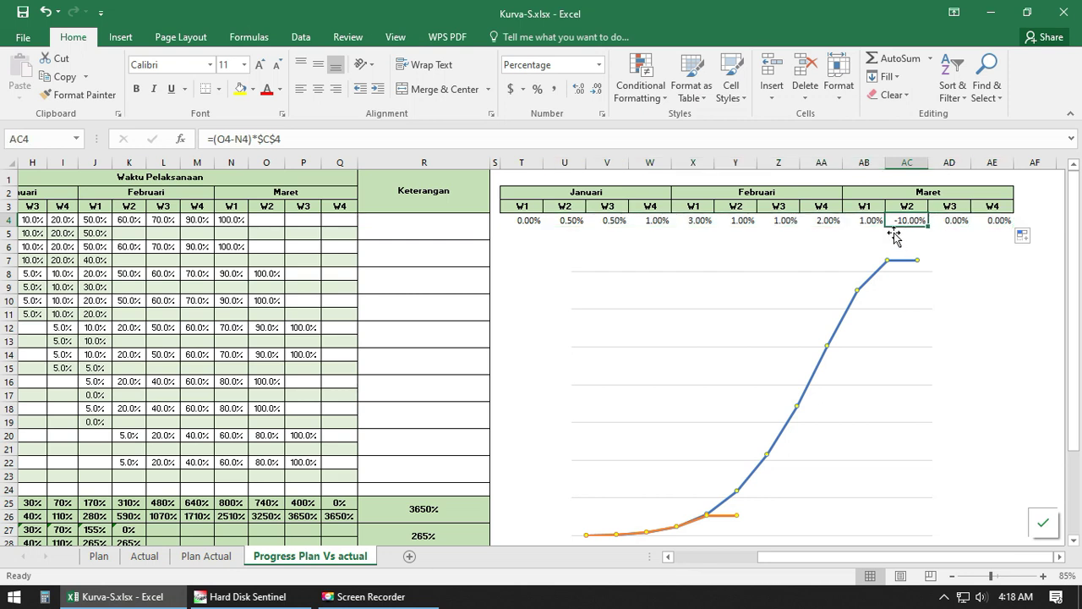
left_click_drag(262, 222, 342, 222)
left_click(894, 238)
left_click_drag(900, 223, 993, 224)
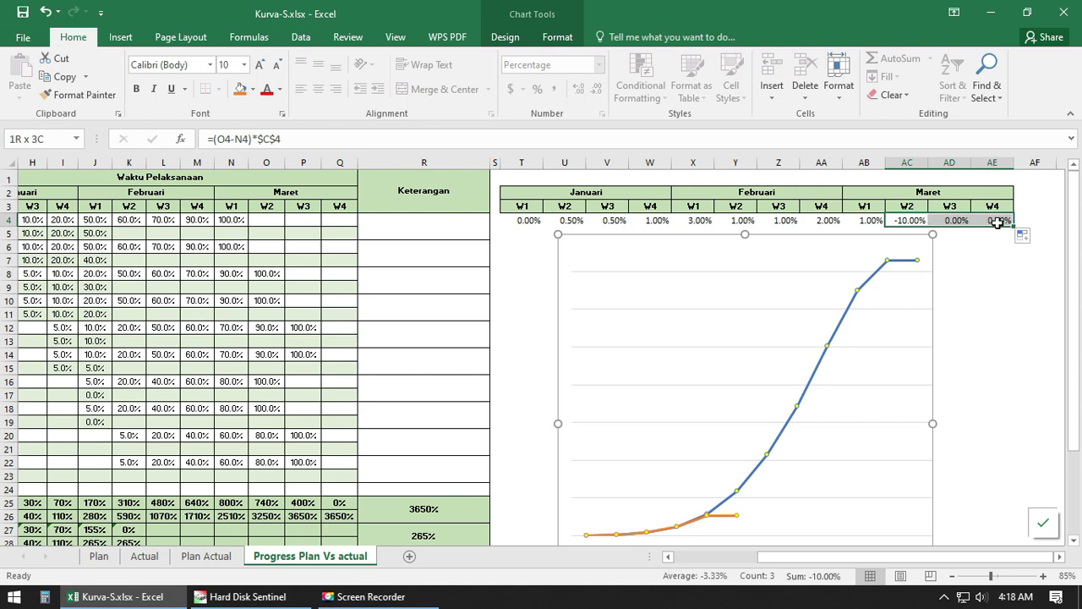
key("Delete")
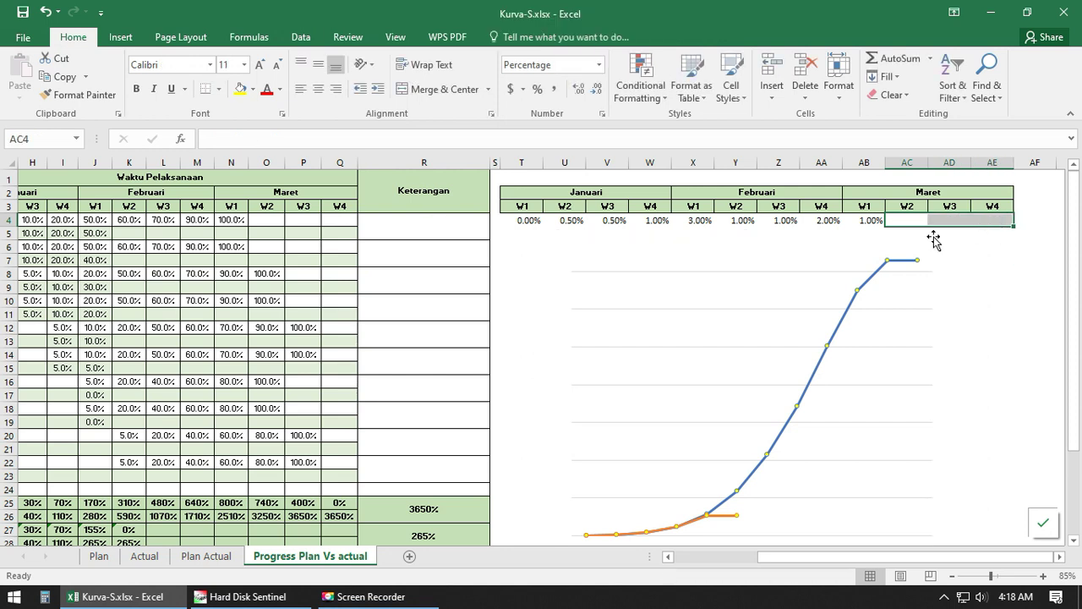
left_click(520, 221)
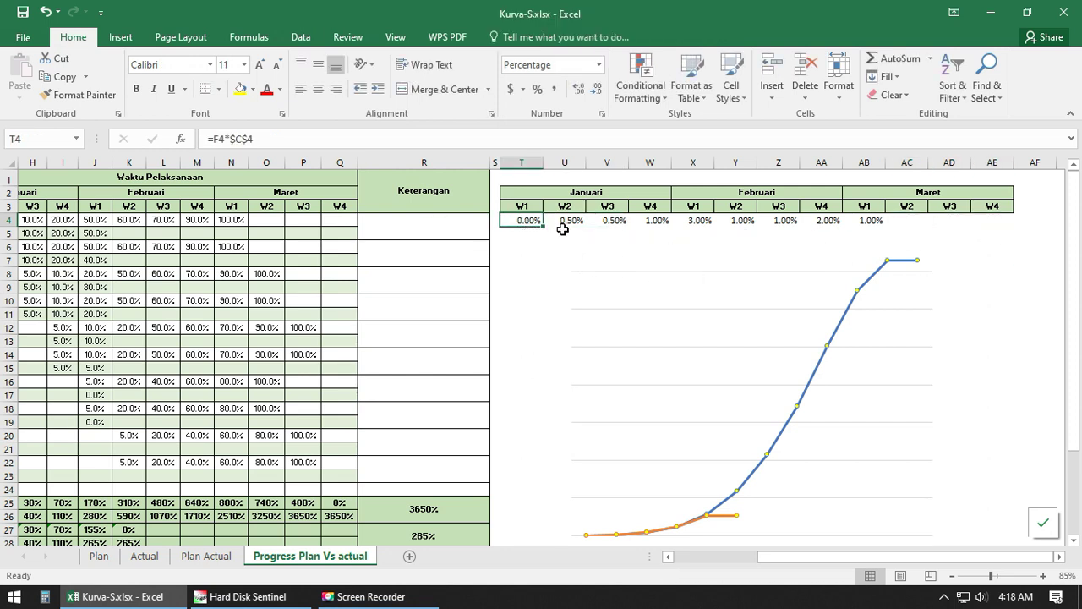
key("Delete")
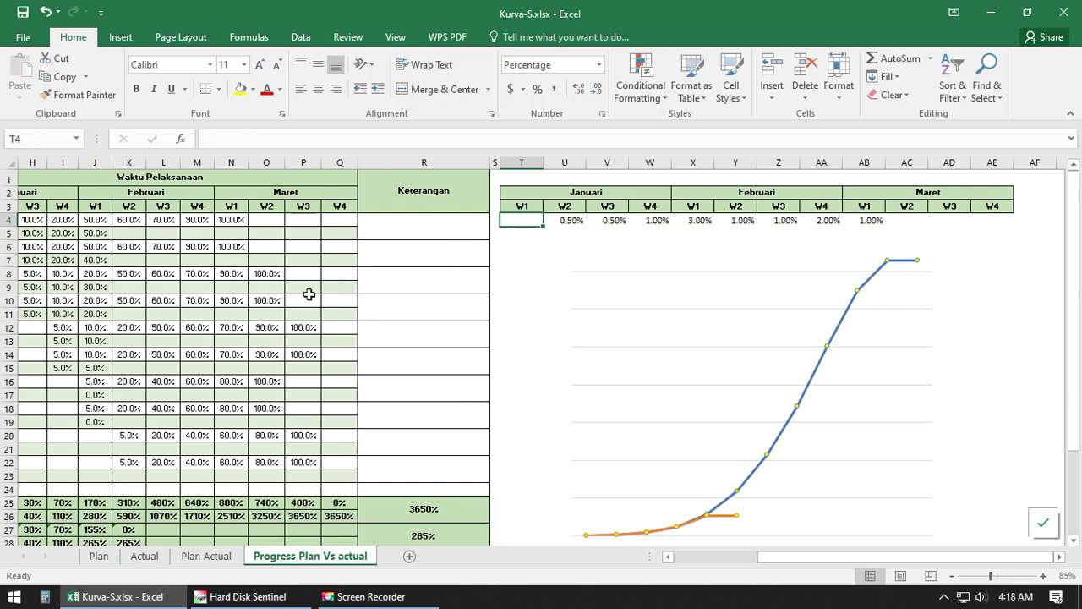
Step: Compare the sum of the weighted weekly increments in U4:AB4 with Pekerjaan 1's Bobot
left_click_drag(795, 556, 710, 556)
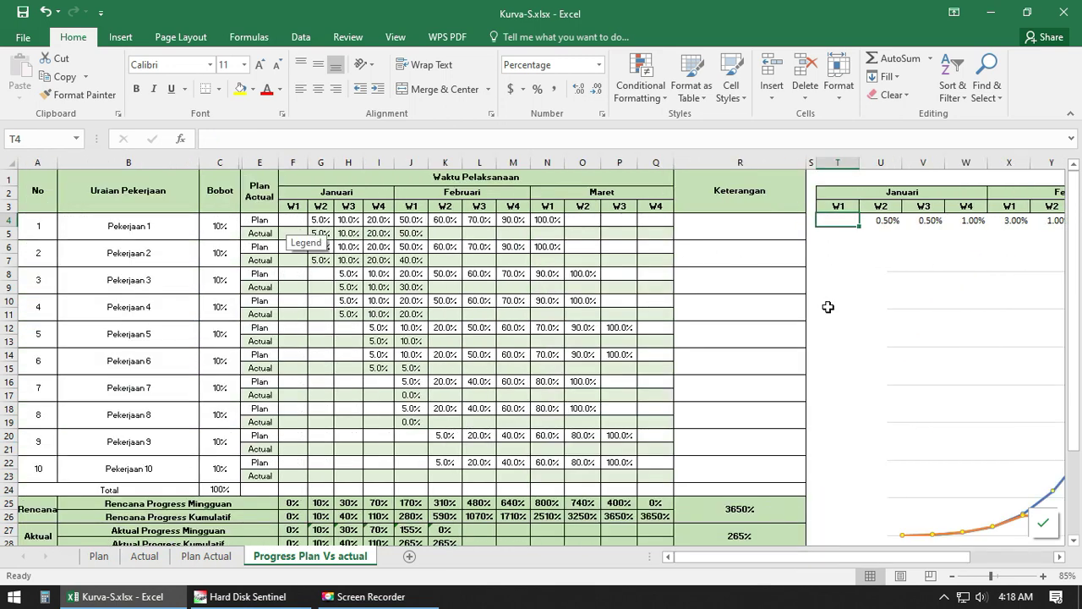
left_click_drag(873, 558, 934, 559)
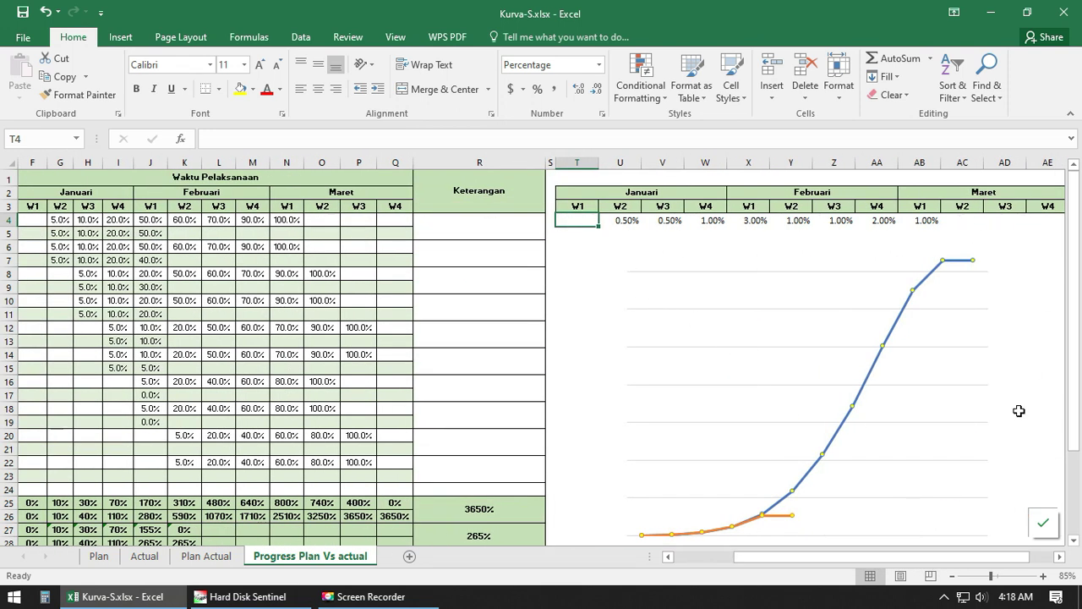
left_click(972, 241)
left_click(969, 218)
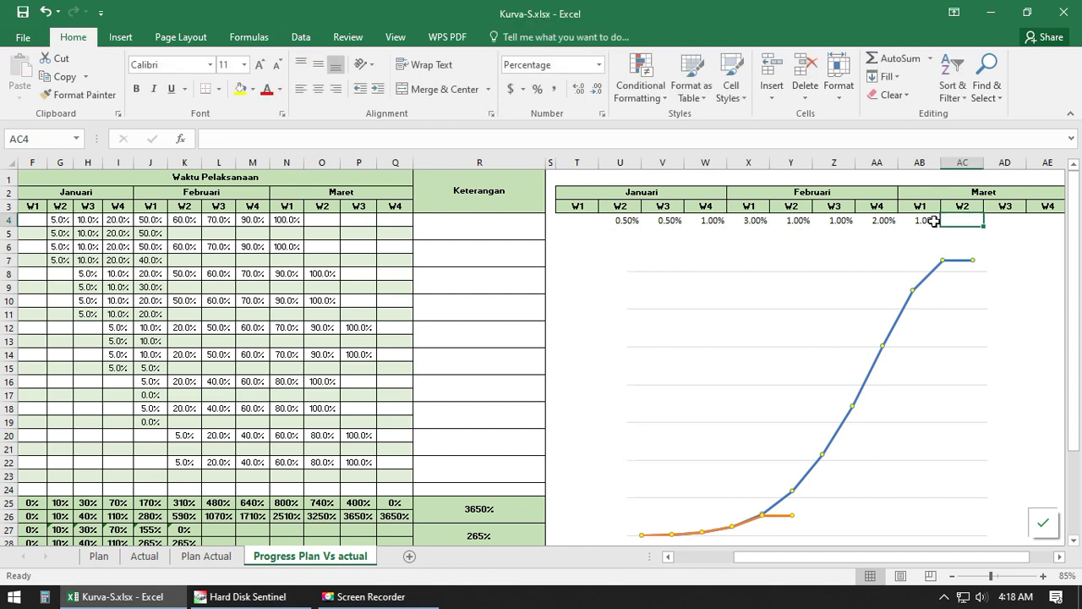
left_click_drag(930, 219, 607, 220)
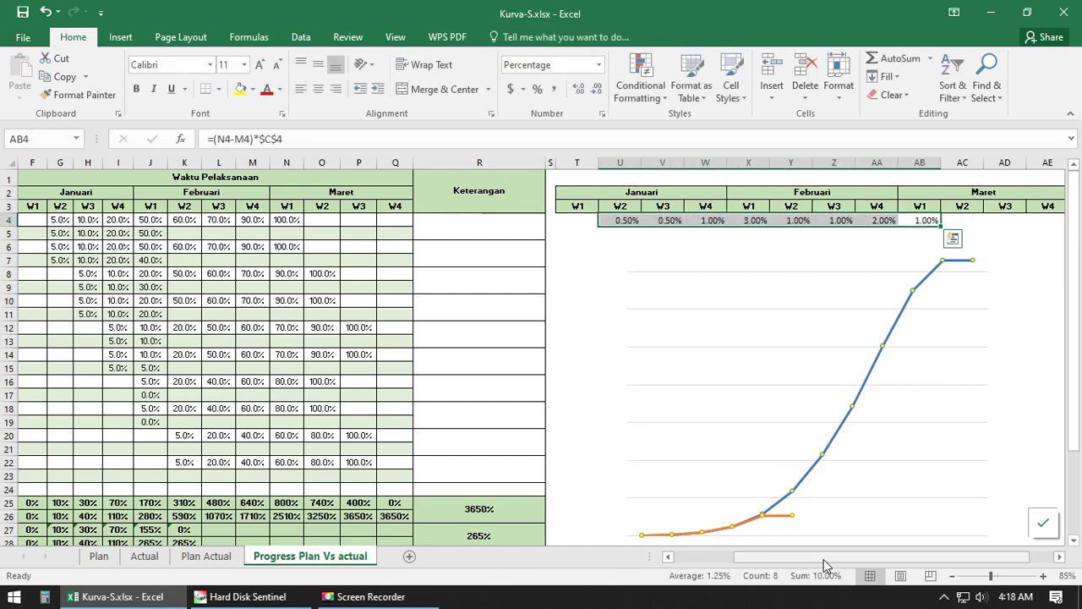
left_click_drag(791, 558, 730, 566)
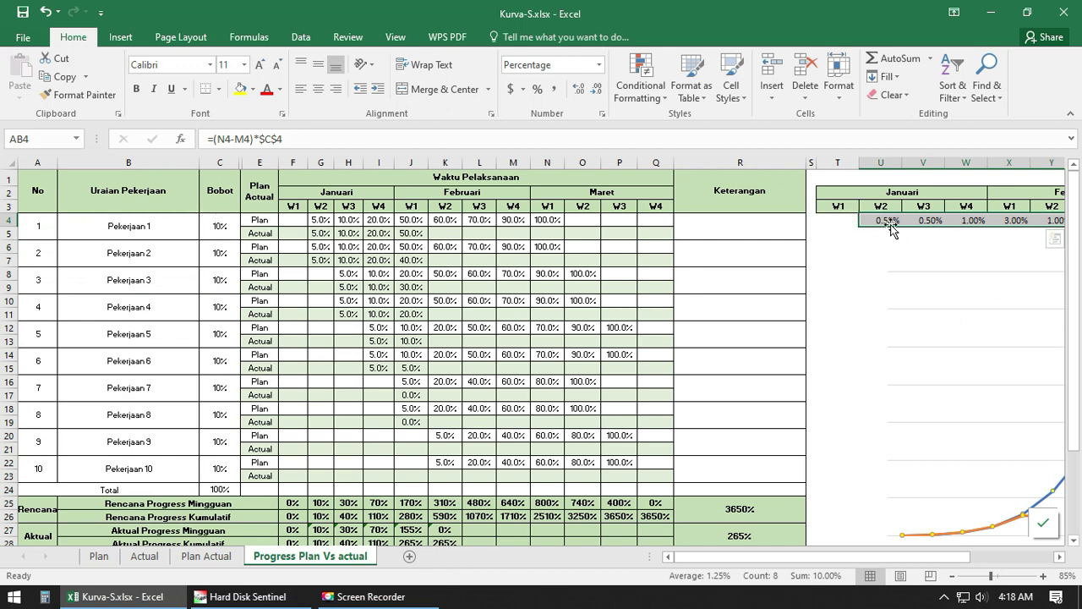
Step: Undo the clearing of helper cells T4 and AC4:AE4 to restore their weighted plan formulas
left_click_drag(880, 220, 1018, 225)
left_click(1045, 219)
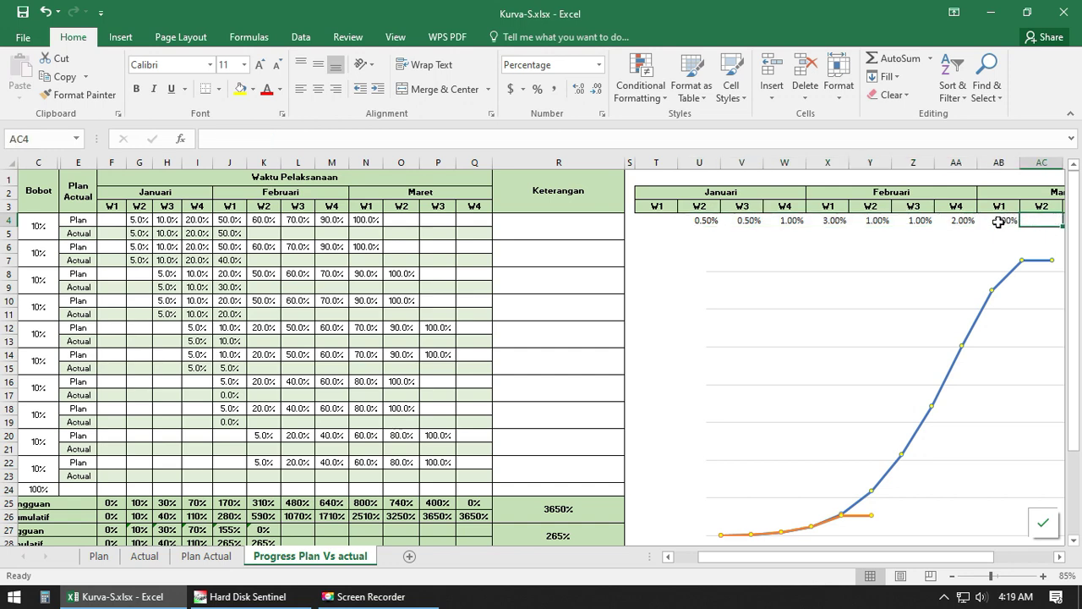
left_click(1000, 221)
left_click(1045, 222)
key("ctrl+z")
key("ctrl+z")
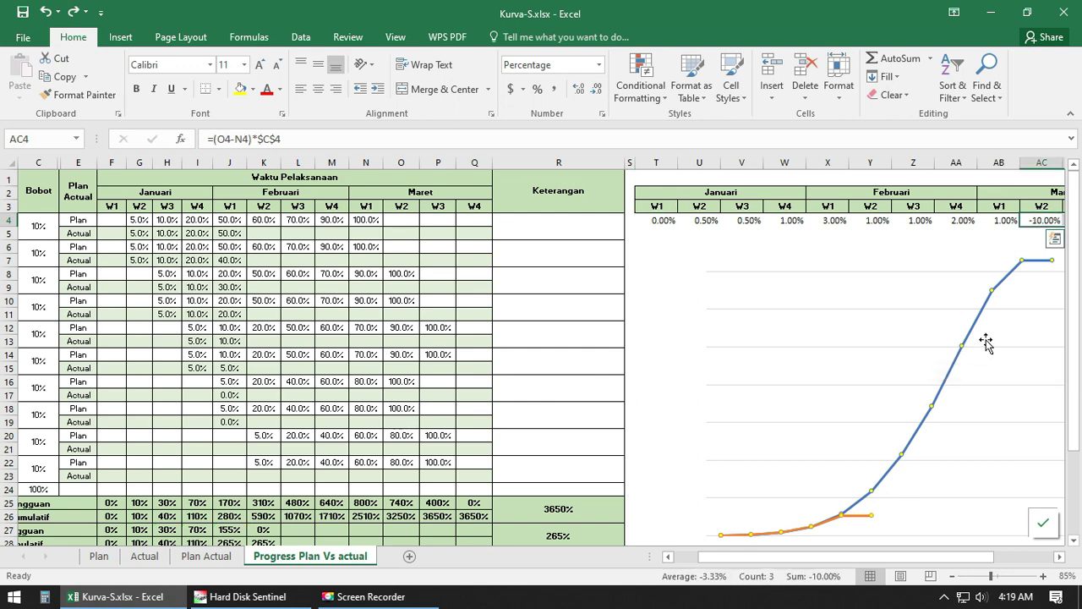
Step: Move the S-curve chart away from beneath the helper table, so it starts at column AF
left_click_drag(963, 557, 999, 556)
left_click(959, 314)
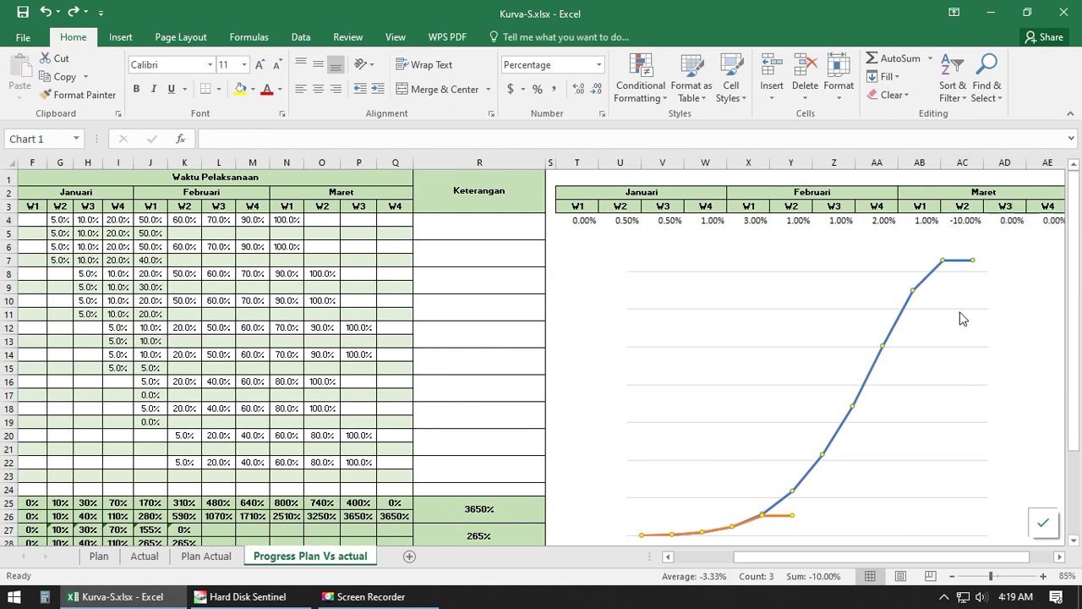
left_click_drag(616, 244, 1039, 268)
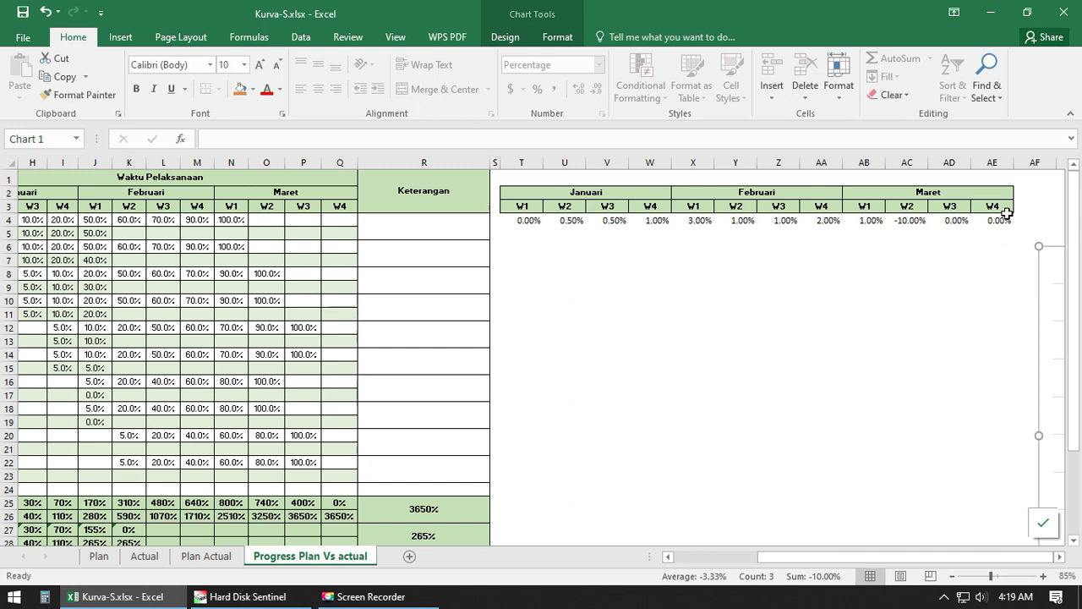
Step: Examine the weighted plan formulas in T4 and U4 and the Bobot cell that they reference
left_click_drag(1000, 217, 524, 220)
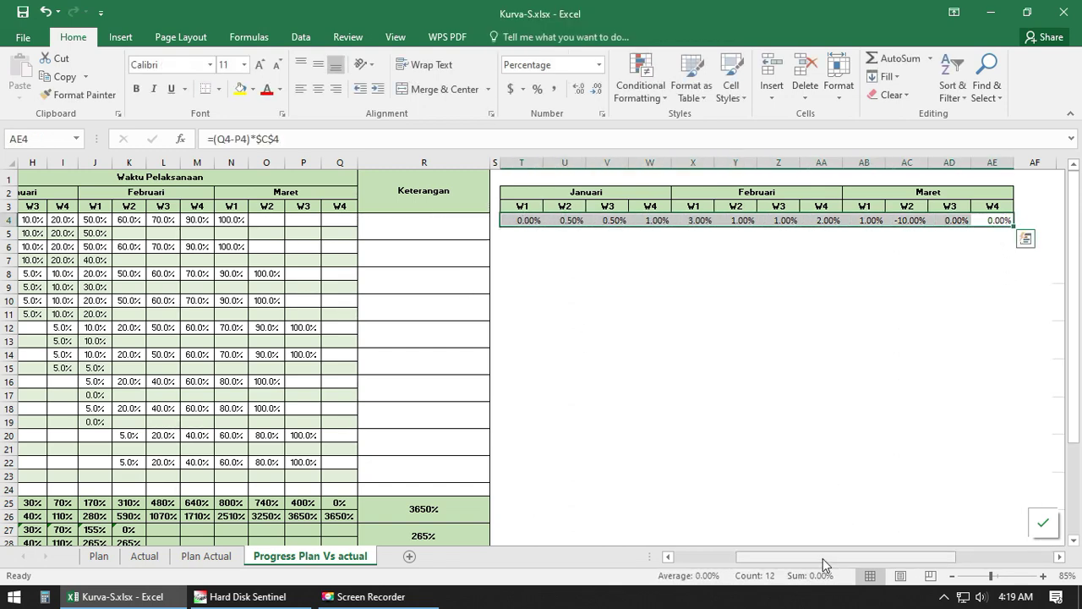
left_click_drag(822, 565, 798, 560)
left_click(703, 341)
left_click(625, 221)
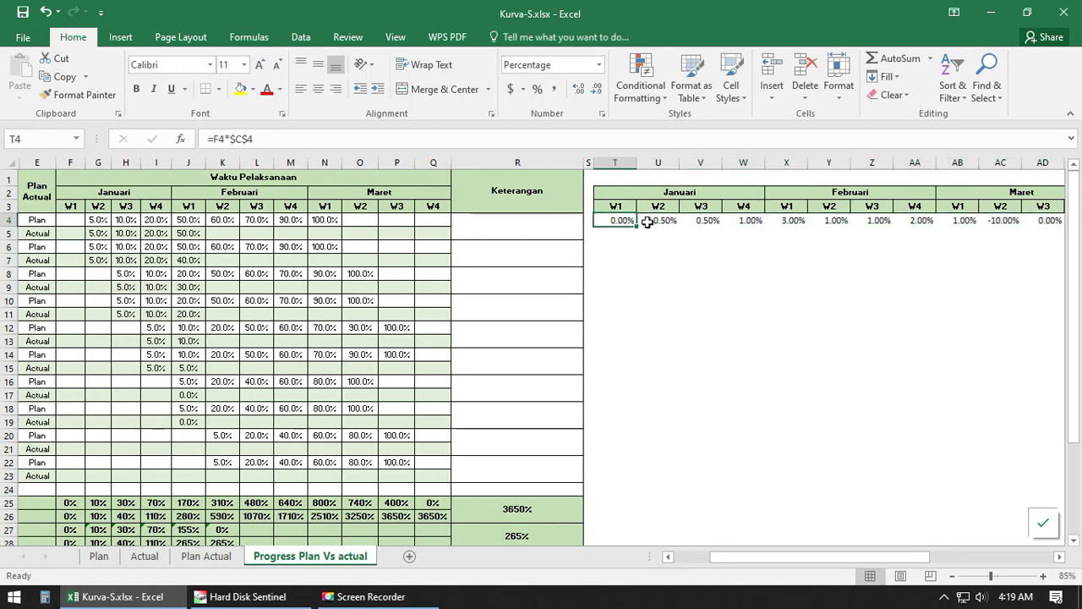
left_click(653, 221)
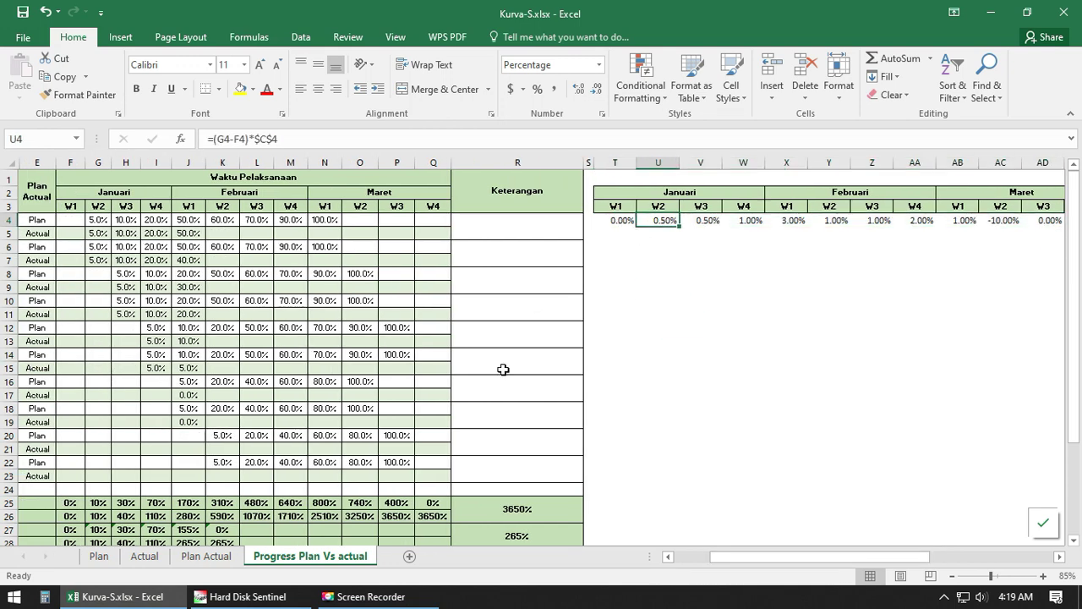
left_click_drag(800, 562, 761, 560)
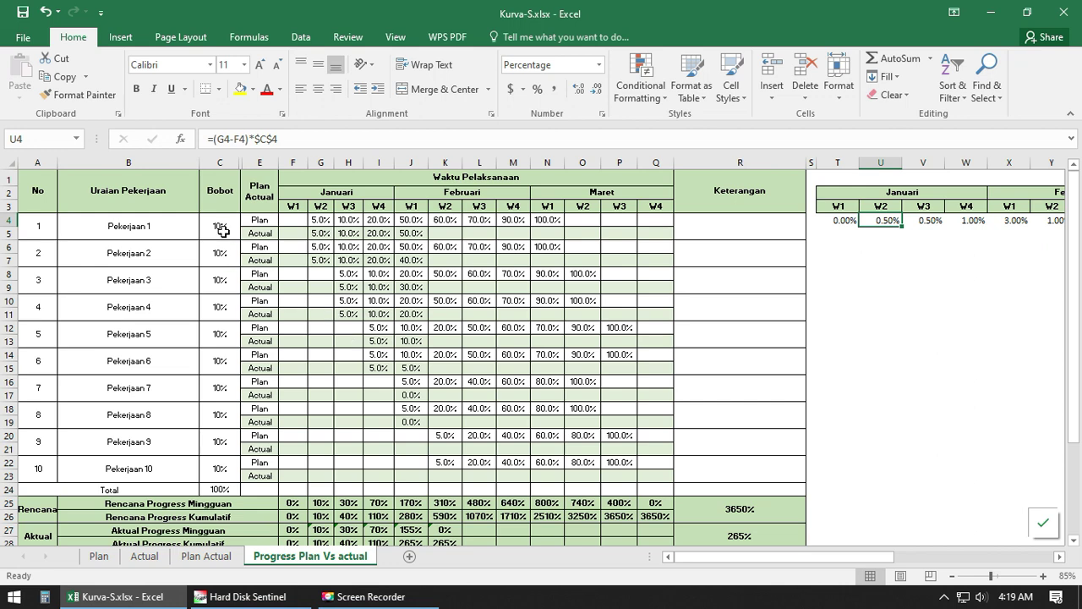
double_click(832, 219)
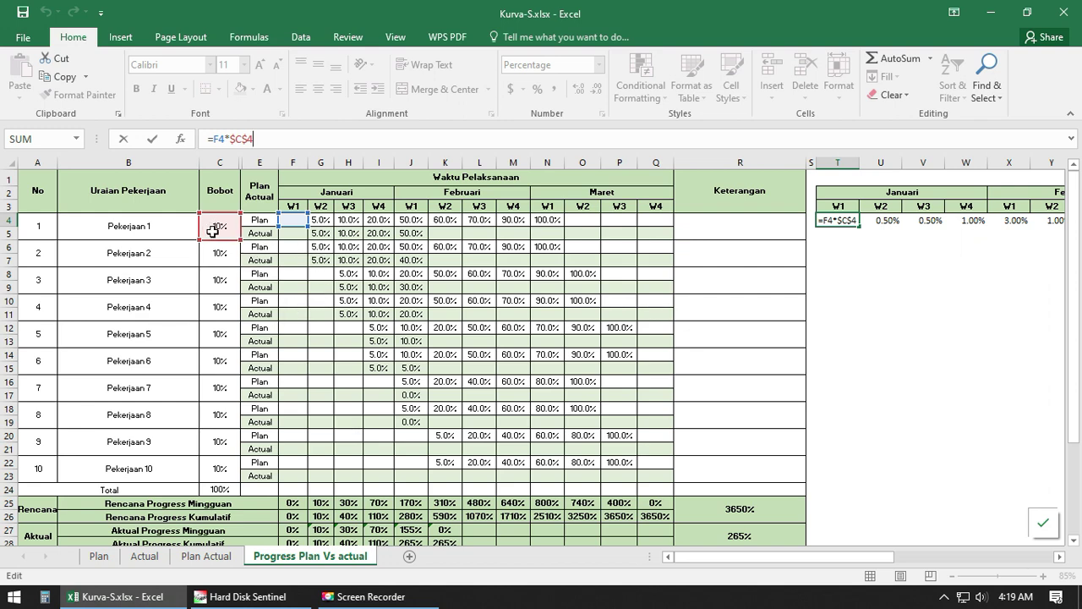
key("ctrl+Return")
left_click_drag(886, 287, 881, 276)
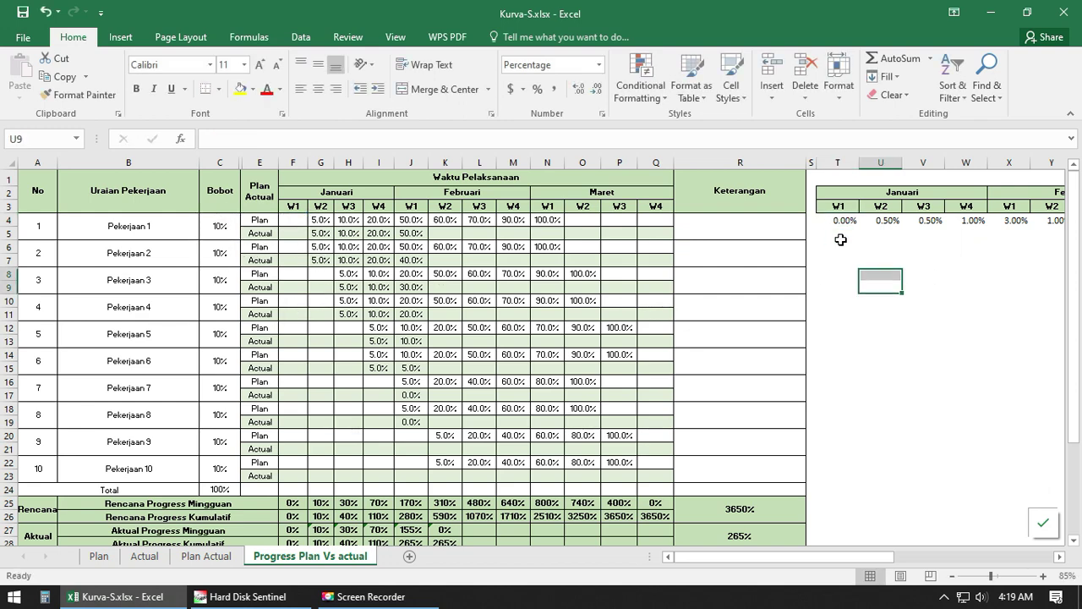
Step: Fill T4's formula down through T23 to cover every plan and actual row
left_click_drag(847, 221, 525, 222)
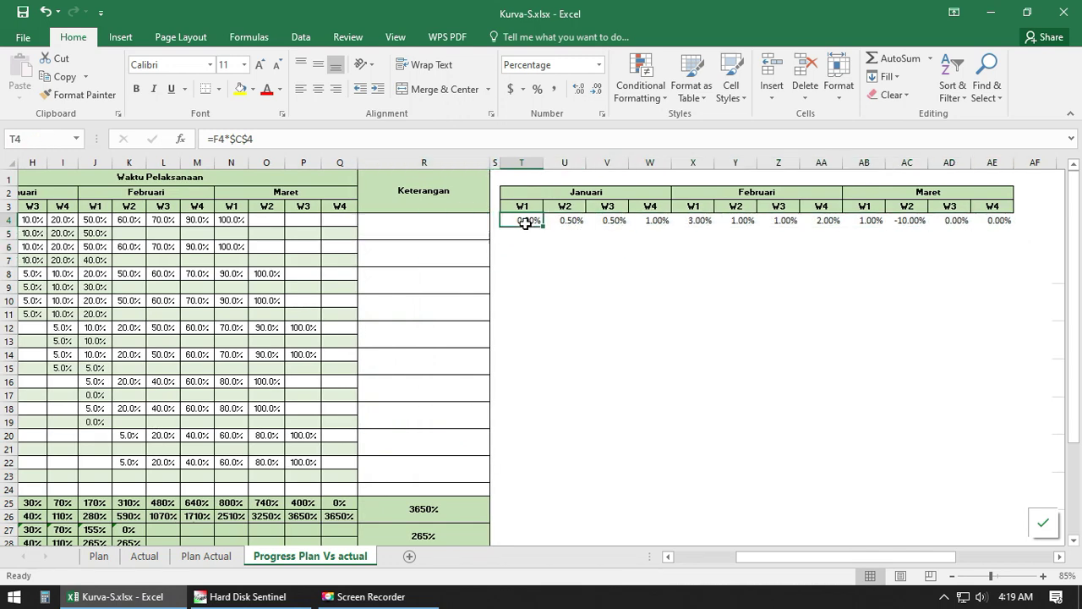
left_click_drag(822, 560, 692, 548)
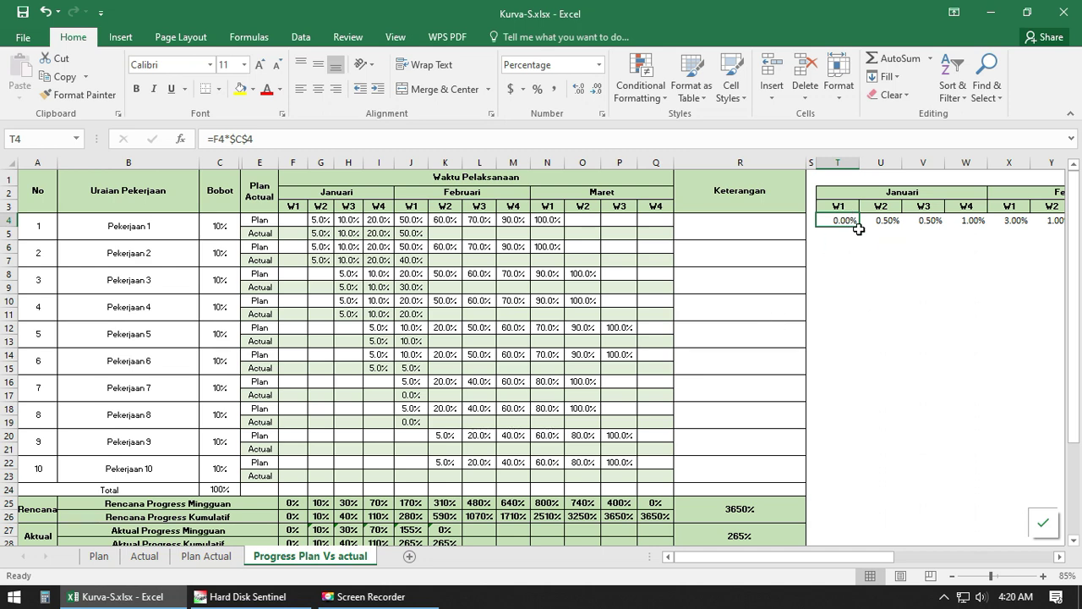
left_click_drag(858, 227, 846, 481)
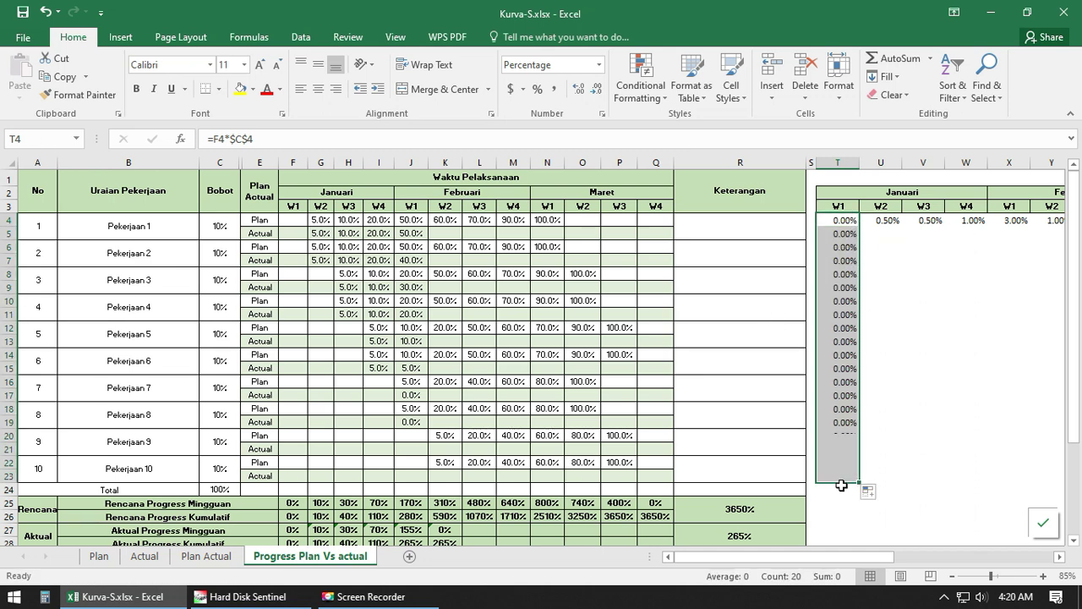
Step: Change the Bobot reference in T6 and T7 to $C$6 for Pekerjaan 2's plan and actual rows
left_click(845, 233)
left_click(851, 247)
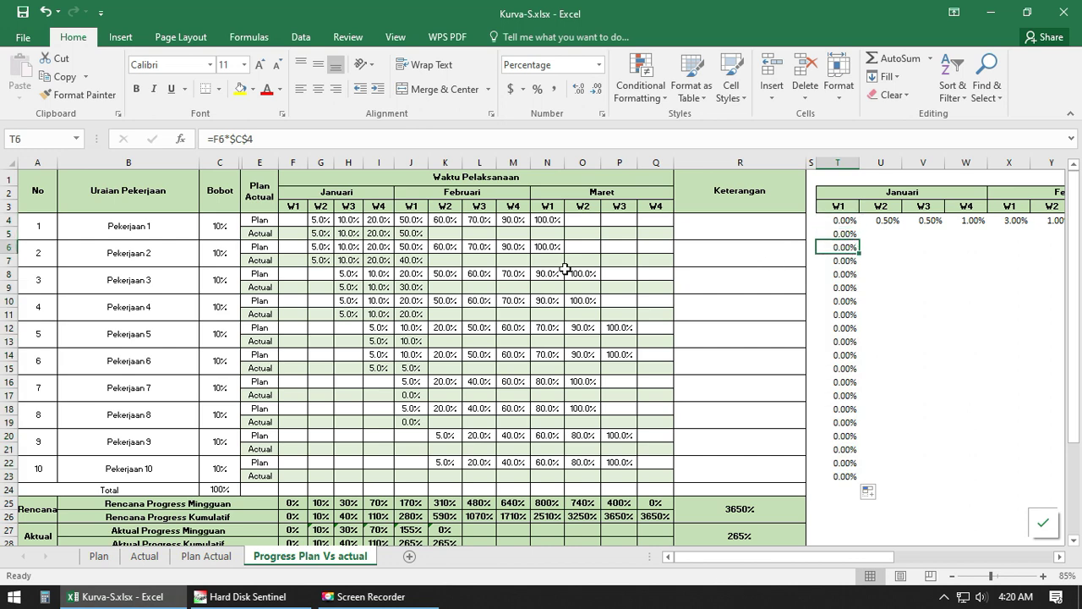
left_click(265, 141)
left_click_drag(234, 228, 200, 256)
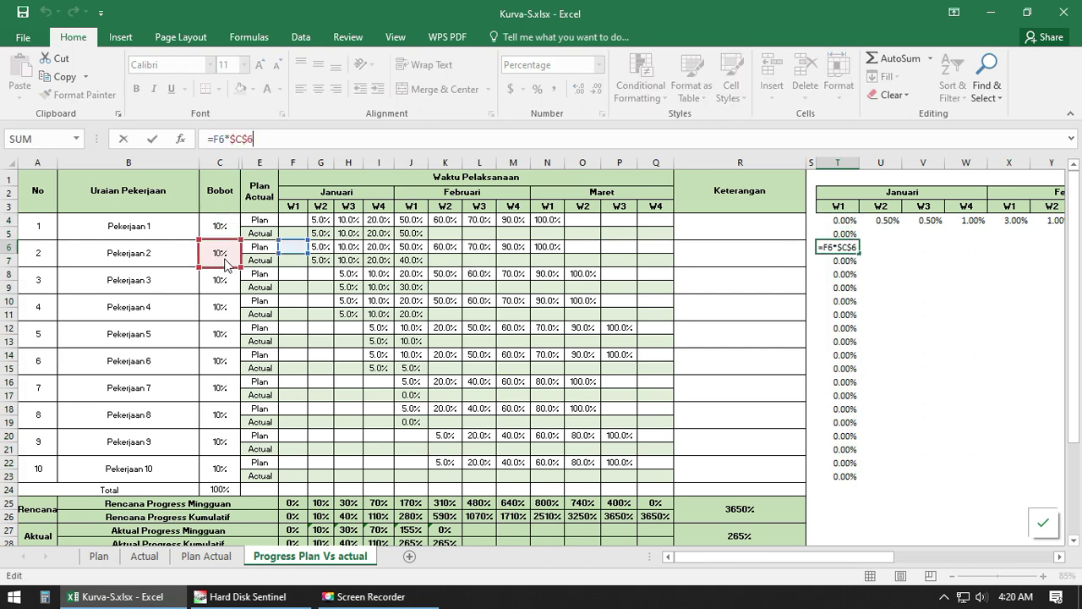
key("Return")
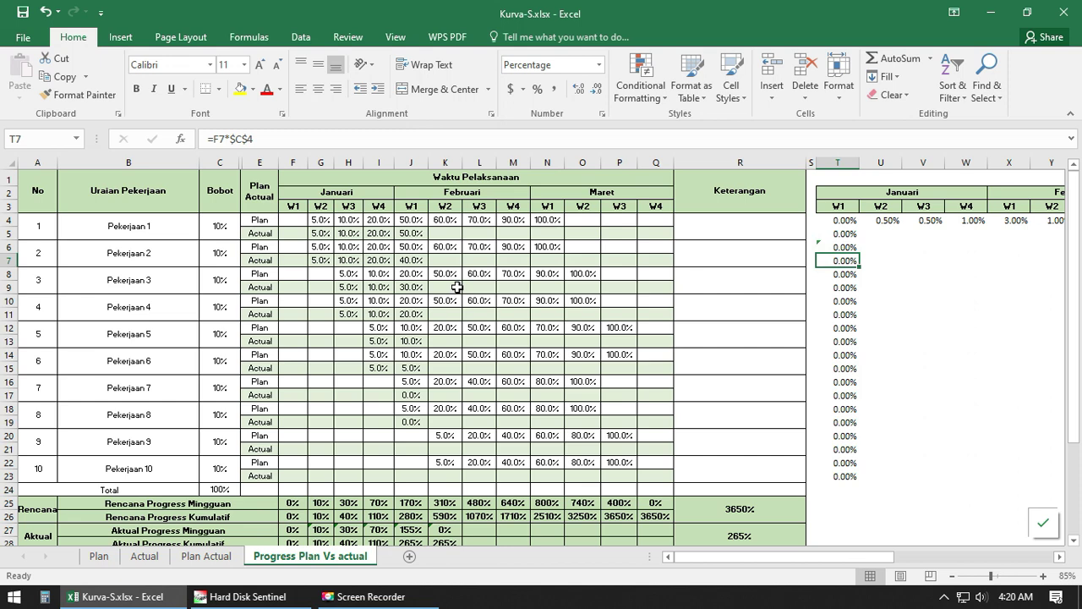
left_click(287, 140)
left_click_drag(228, 234, 201, 259)
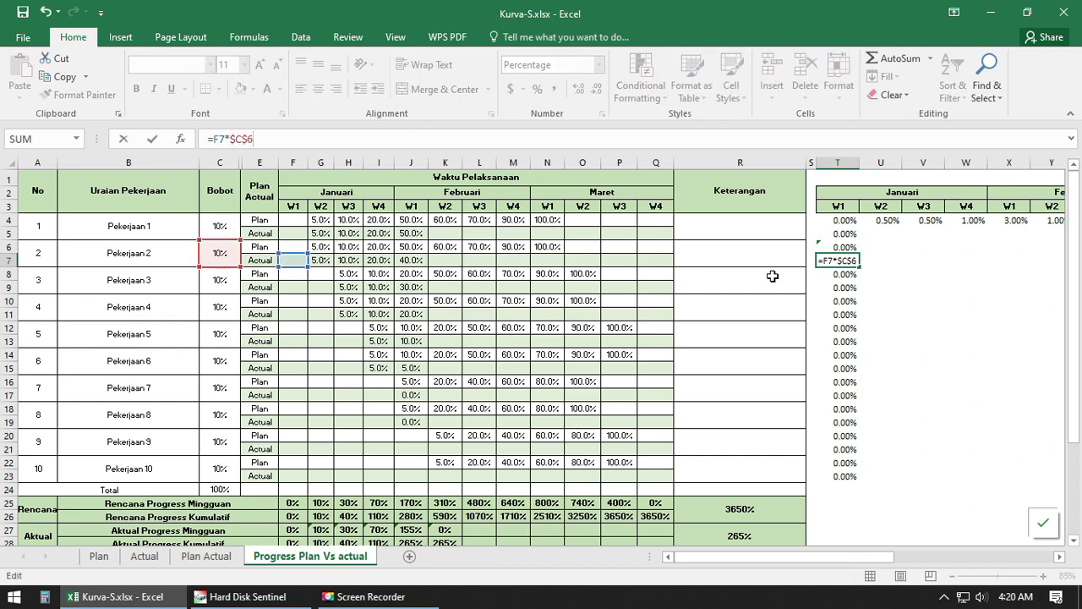
key("Return")
Step: Change the Bobot reference in T8 and T9 to $C$8 for Pekerjaan 3's plan and actual rows
left_click(334, 141)
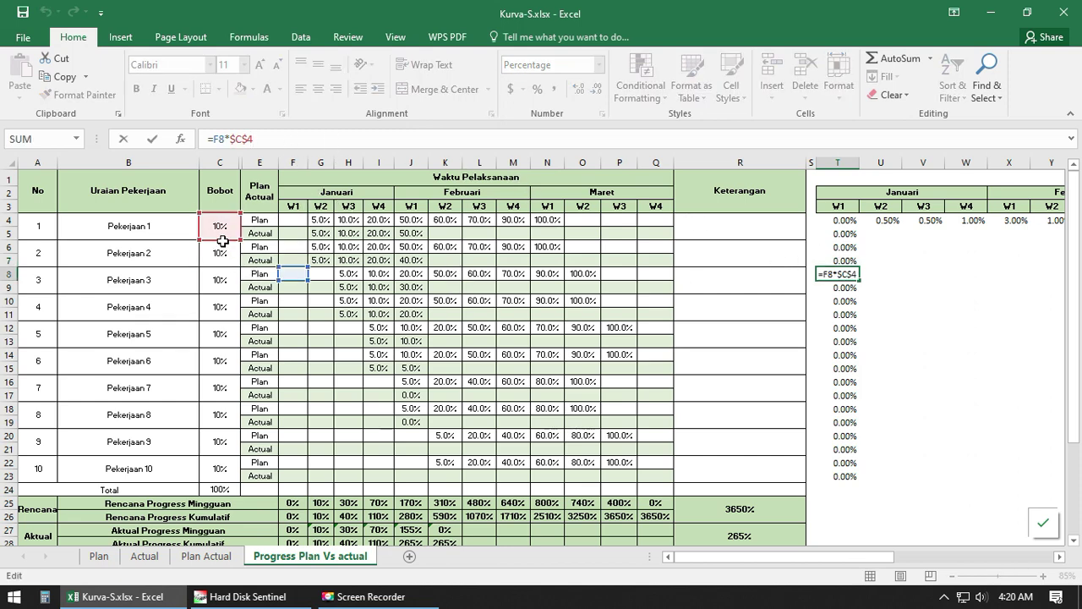
left_click_drag(221, 241, 218, 278)
key("Return")
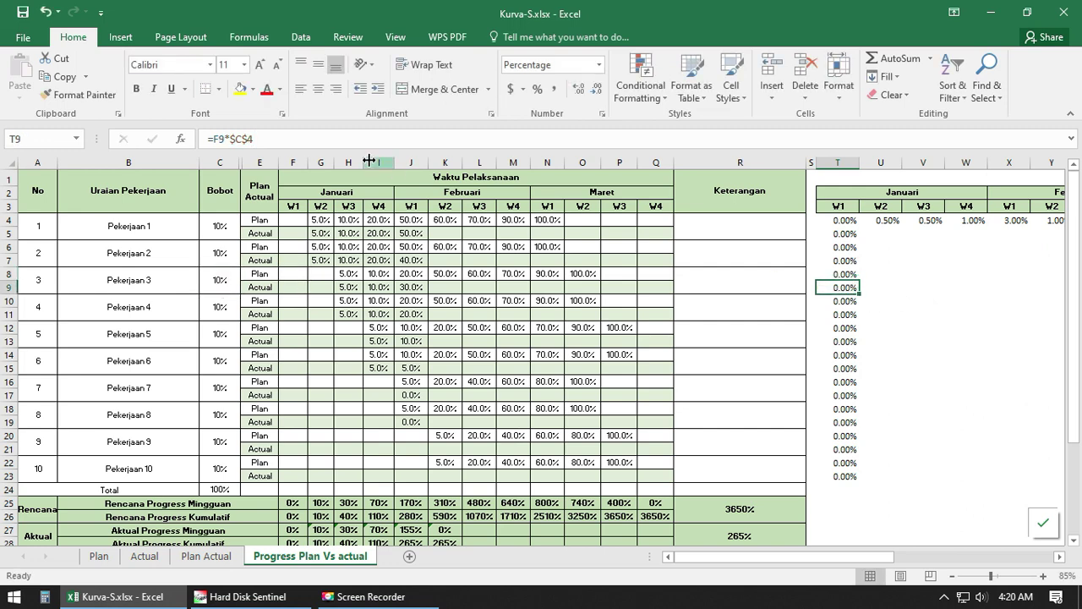
left_click(342, 141)
left_click_drag(224, 237, 229, 295)
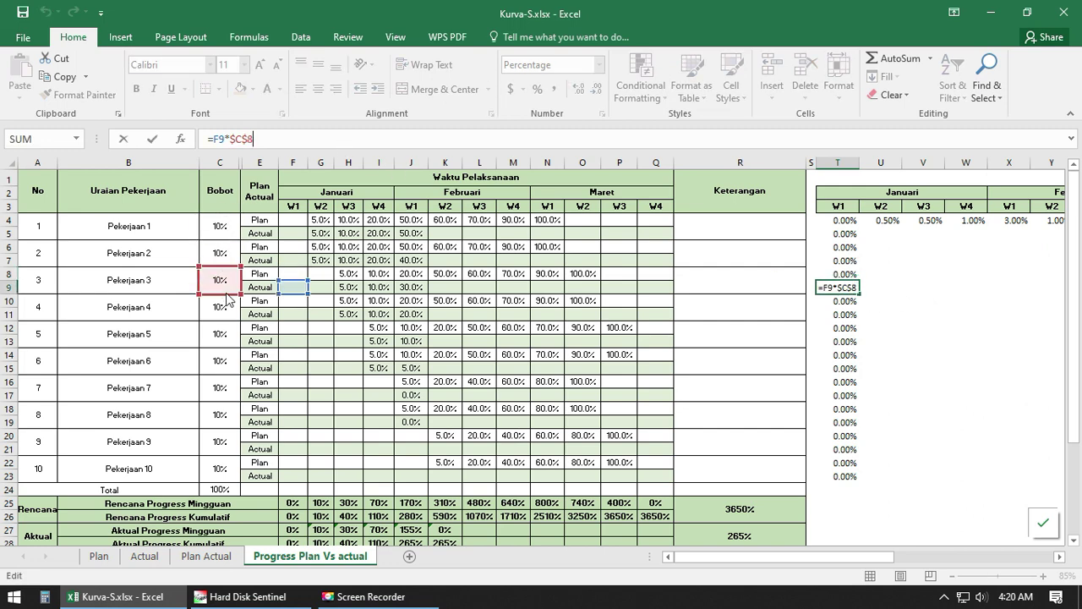
key("Return")
Step: Change the Bobot reference in T10 and T11 to $C$10 for Pekerjaan 4's plan and actual rows
left_click(718, 142)
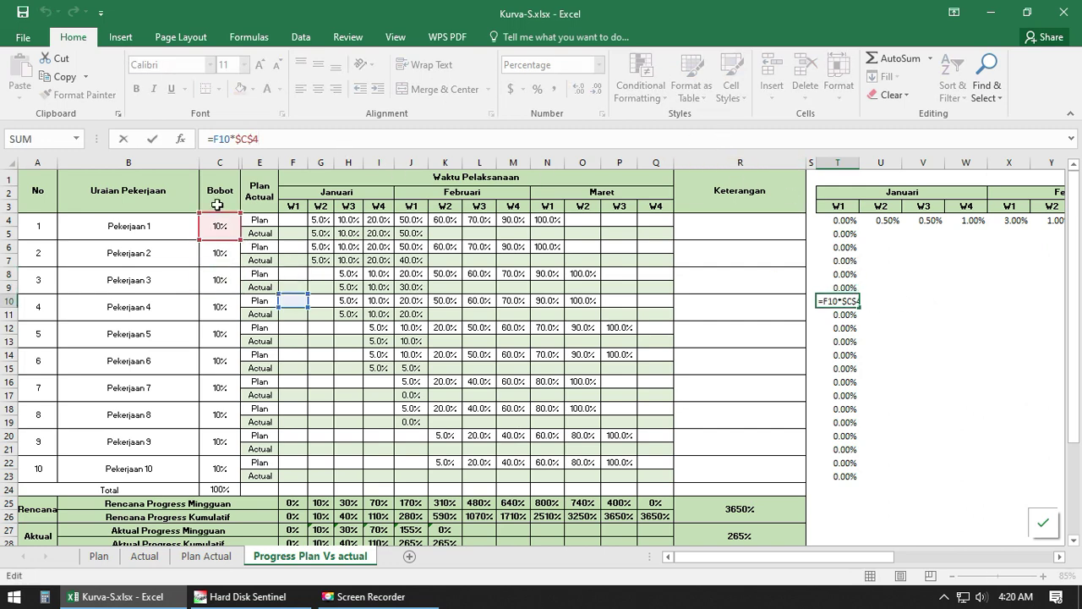
left_click_drag(217, 204, 222, 307)
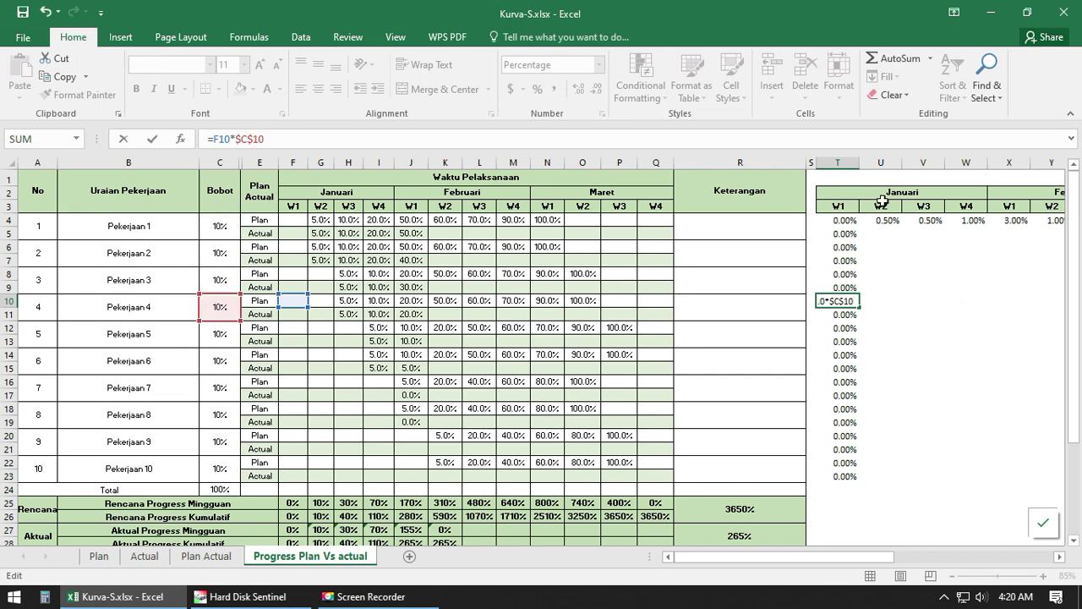
key("Return")
left_click(528, 138)
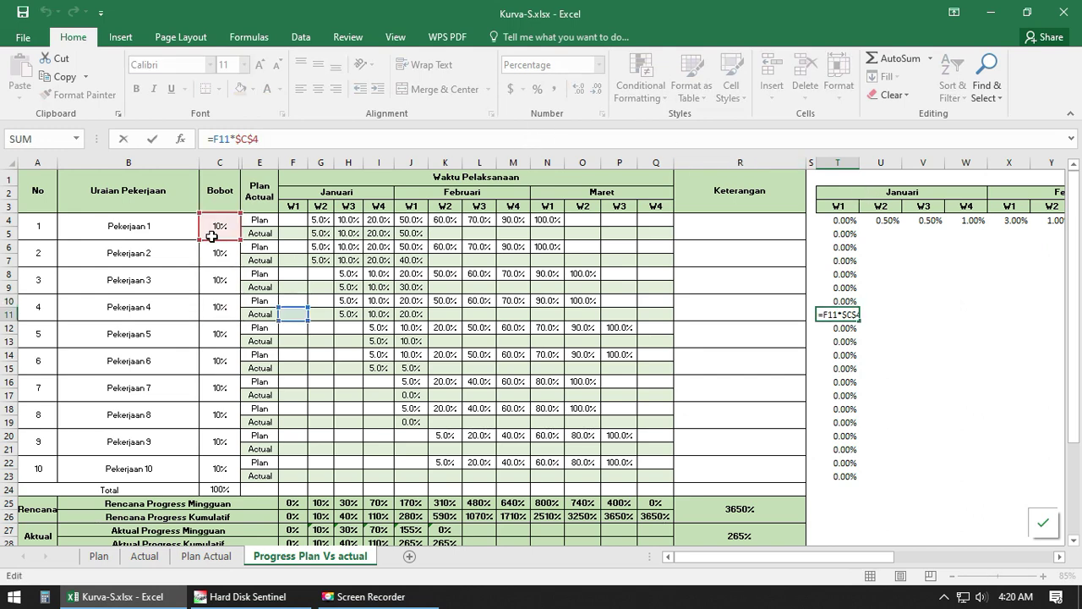
left_click_drag(212, 236, 221, 314)
key("Return")
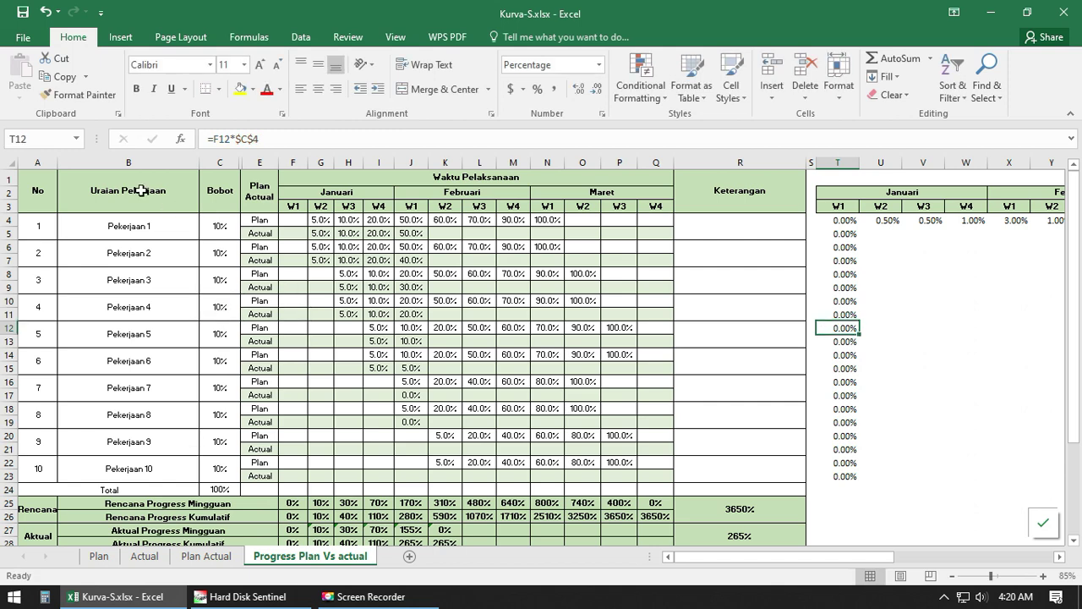
Step: Change the Bobot reference in T12 and T13 to $C$12 for Pekerjaan 5's plan and actual rows
left_click(291, 138)
left_click_drag(222, 212, 217, 333)
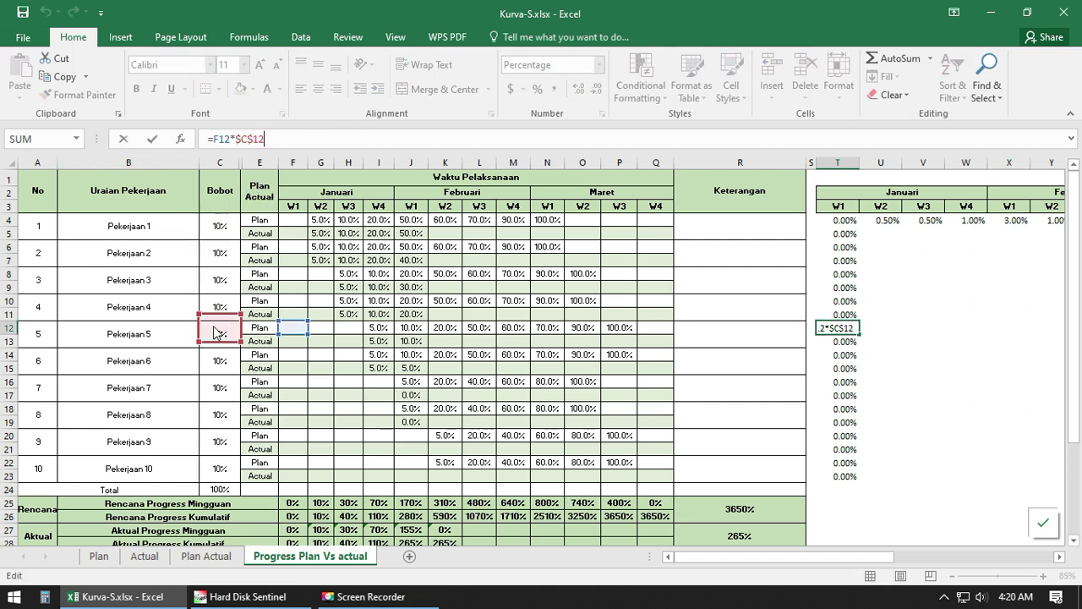
key("Return")
left_click(292, 138)
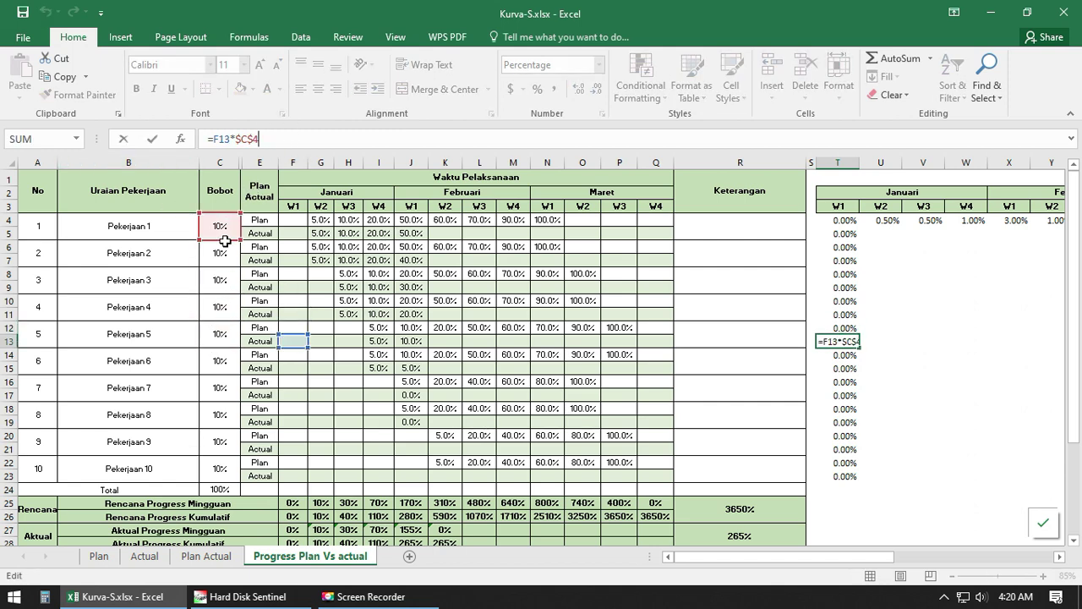
left_click_drag(218, 243, 217, 336)
key("Return")
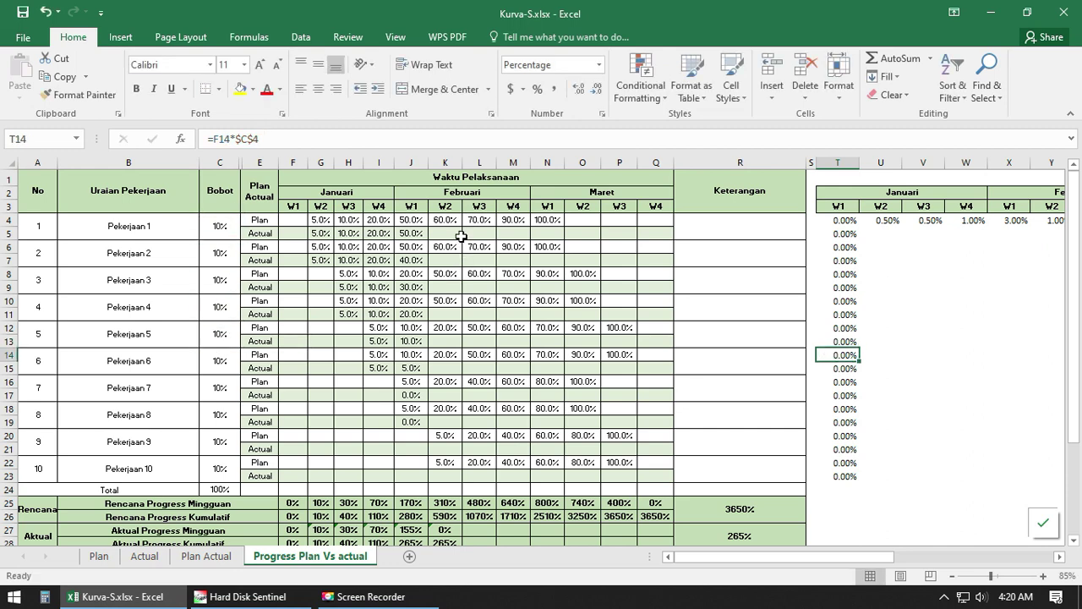
Step: Change the Bobot reference in T14 and T15 to $C$14 for Pekerjaan 6's plan and actual rows
left_click(334, 142)
left_click_drag(227, 222, 226, 365)
key("Return")
left_click(338, 139)
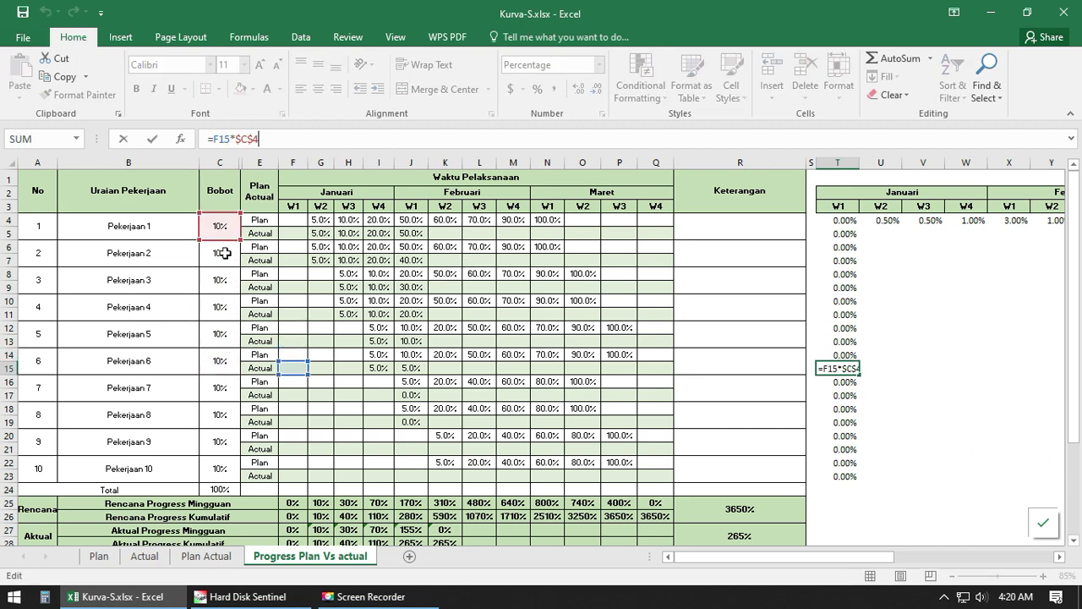
left_click_drag(226, 239, 224, 365)
key("Return")
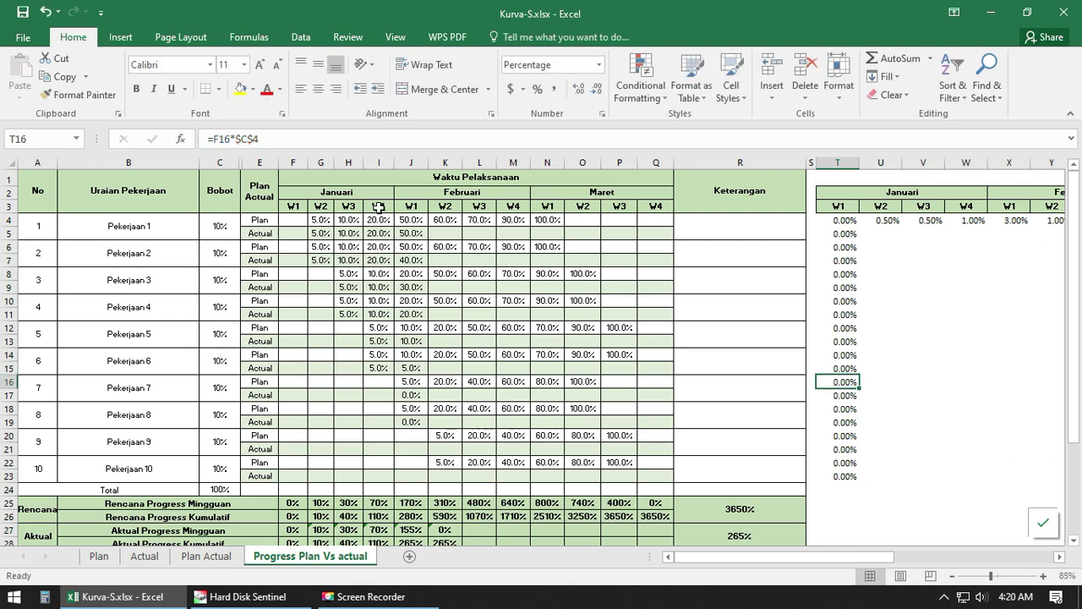
Step: Change the Bobot reference in T16 and T17 to $C$16 for Pekerjaan 7's plan and actual rows
left_click(337, 143)
left_click_drag(225, 239, 226, 391)
key("Return")
left_click(242, 133)
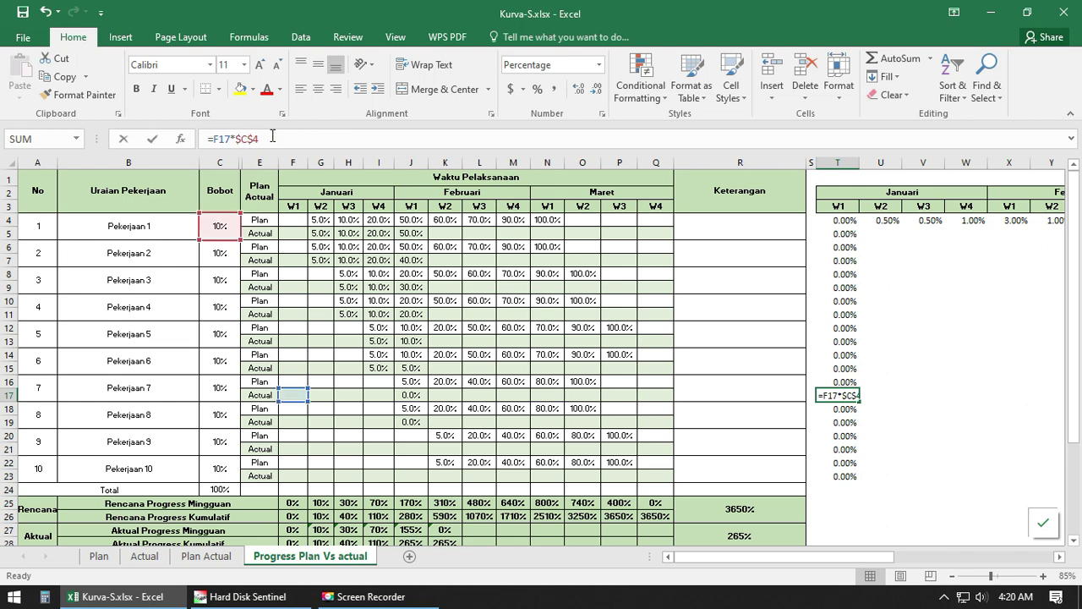
left_click_drag(237, 240, 225, 389)
key("Return")
left_click(292, 138)
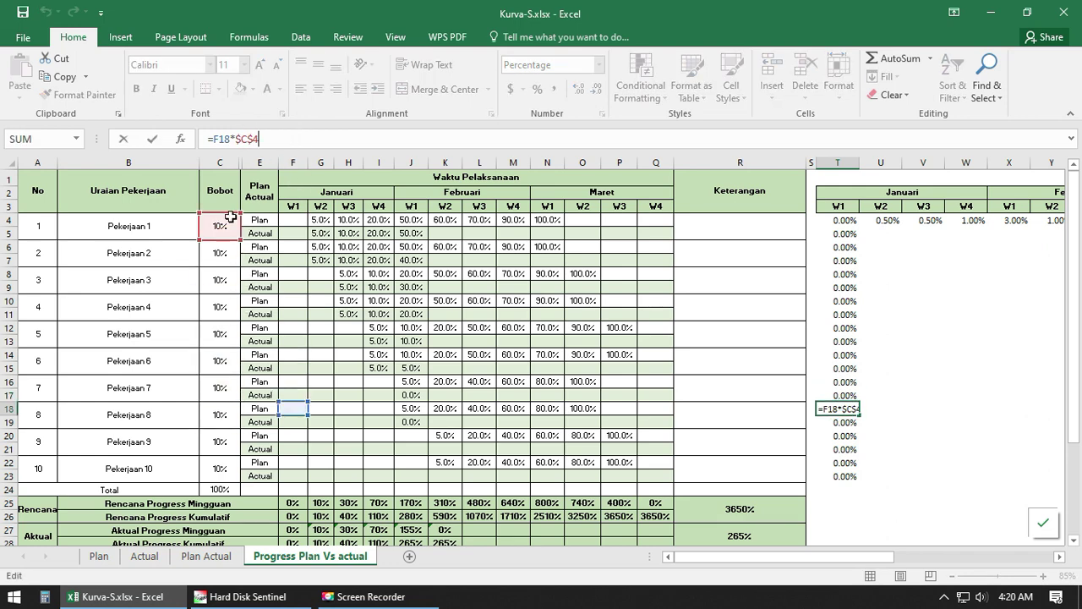
left_click(210, 244)
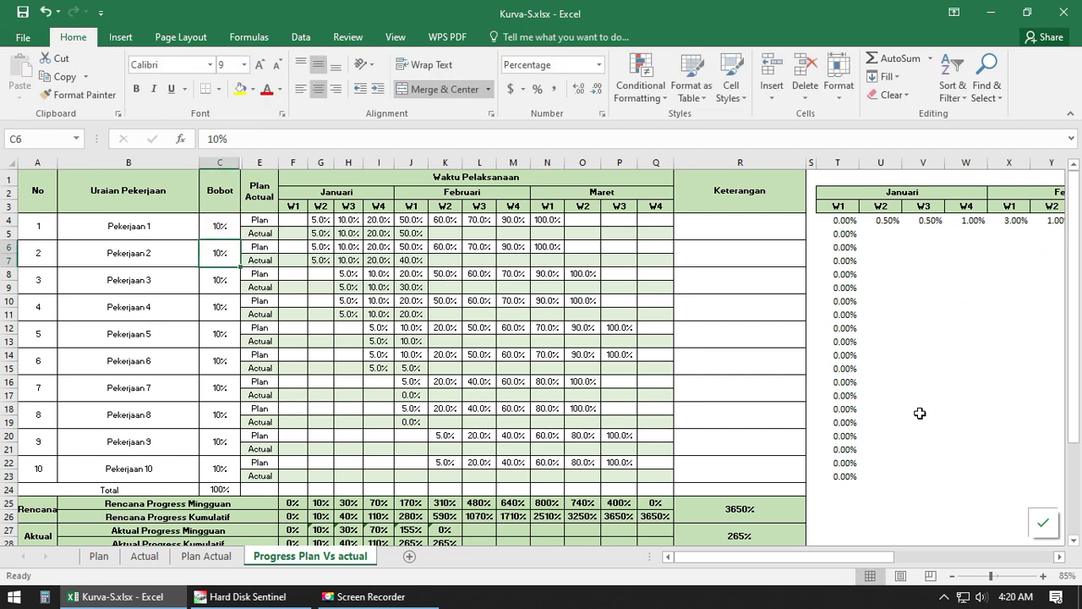
left_click(852, 393)
left_click(276, 139)
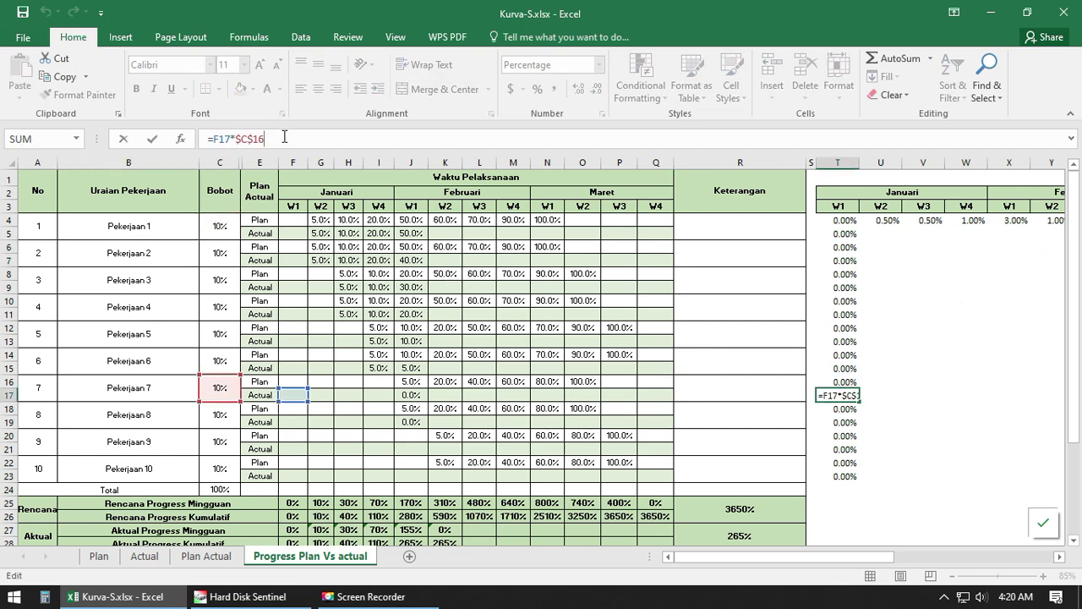
key("Return")
Step: Change the Bobot reference in T18 and T19 to $C$18 for Pekerjaan 8's plan and actual rows
left_click(288, 138)
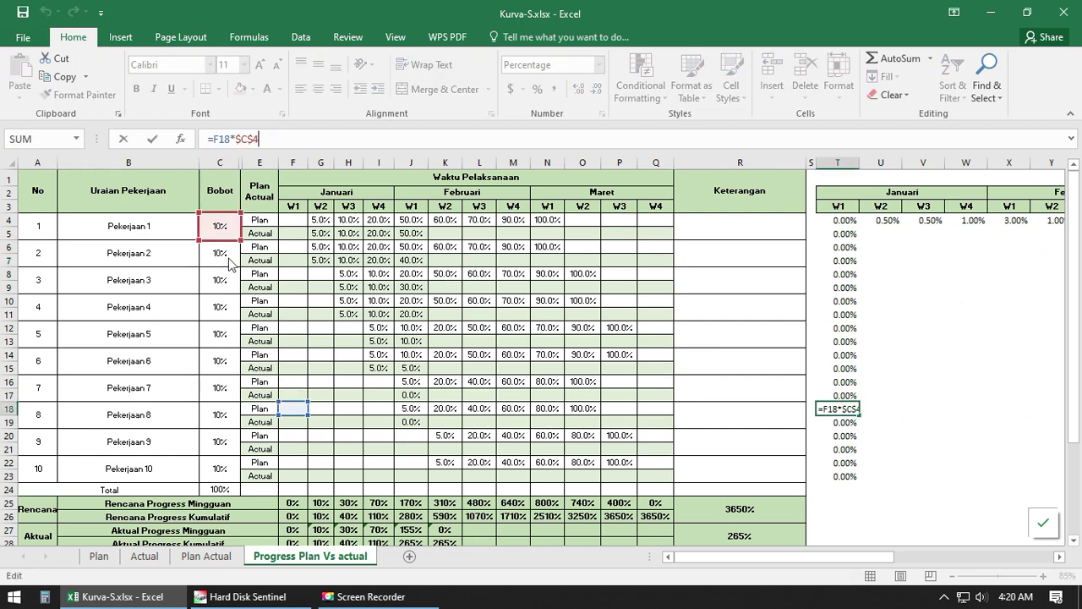
left_click_drag(229, 242, 227, 420)
key("Return")
key("F2")
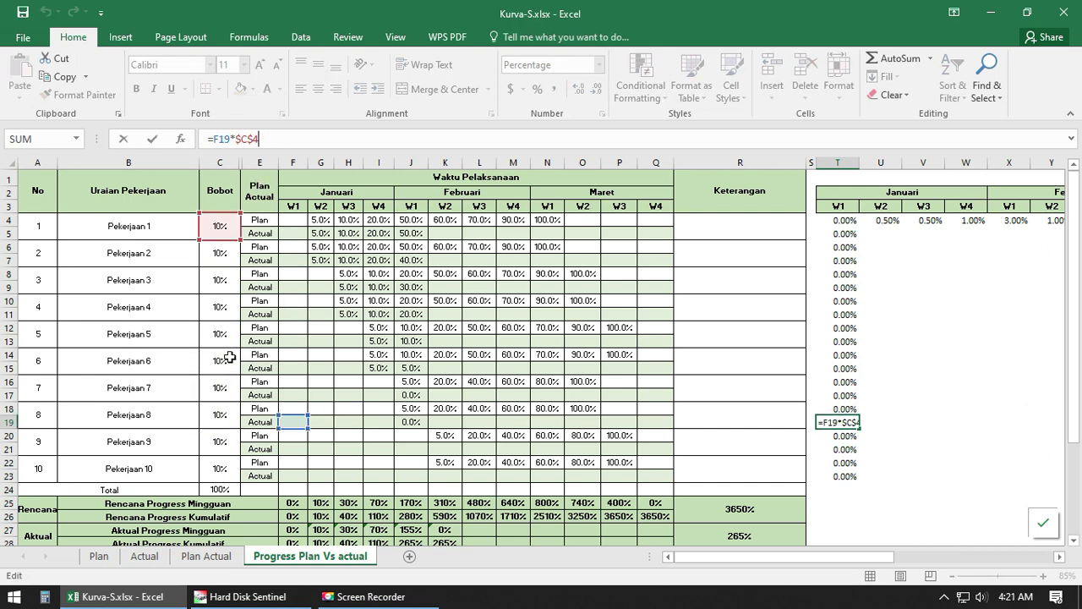
left_click_drag(231, 242, 224, 421)
key("Return")
Step: Change the Bobot reference in T20 and T21 to $C$20 for Pekerjaan 9's plan and actual rows
left_click(274, 138)
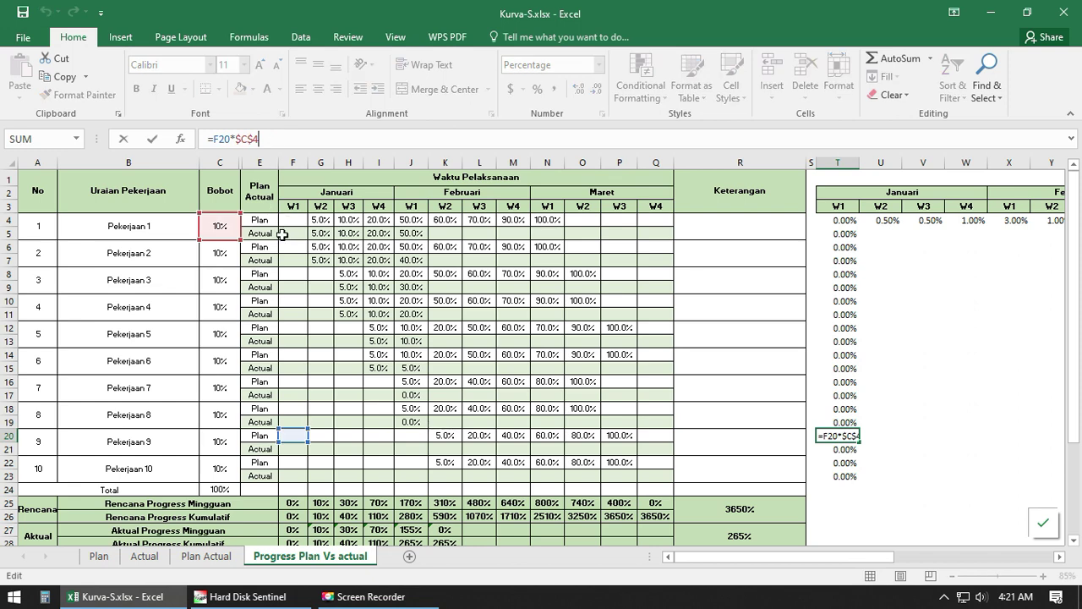
left_click_drag(231, 242, 224, 440)
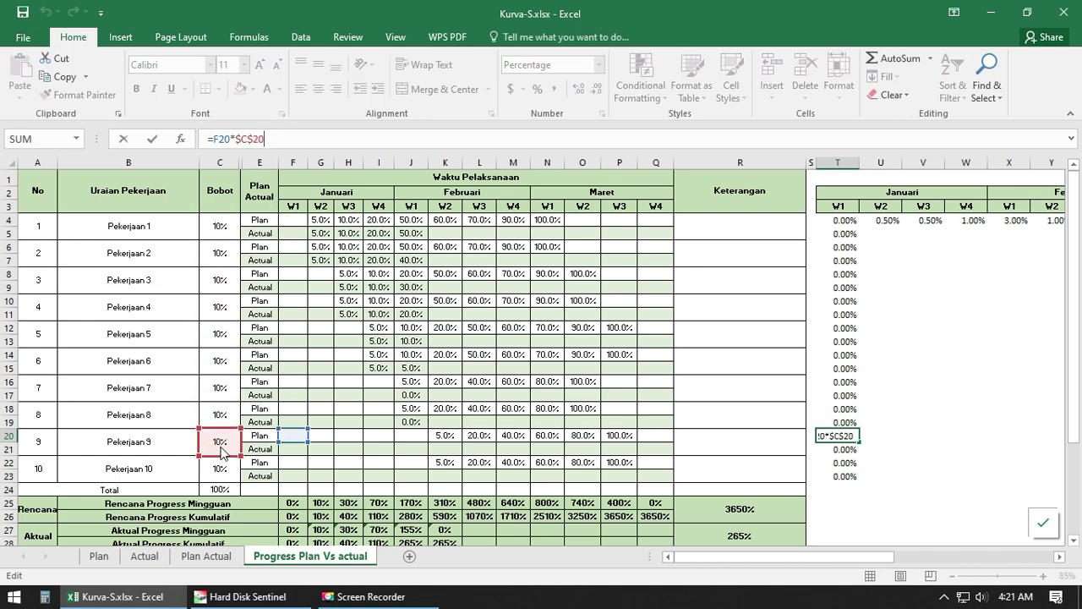
key("Return")
left_click(280, 139)
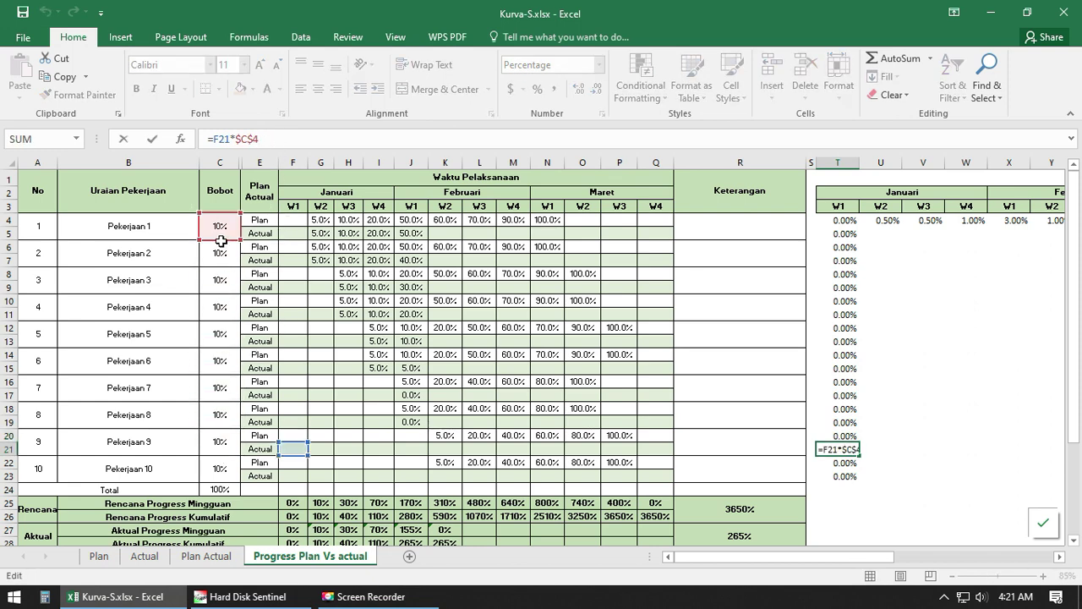
left_click_drag(221, 241, 222, 442)
key("Return")
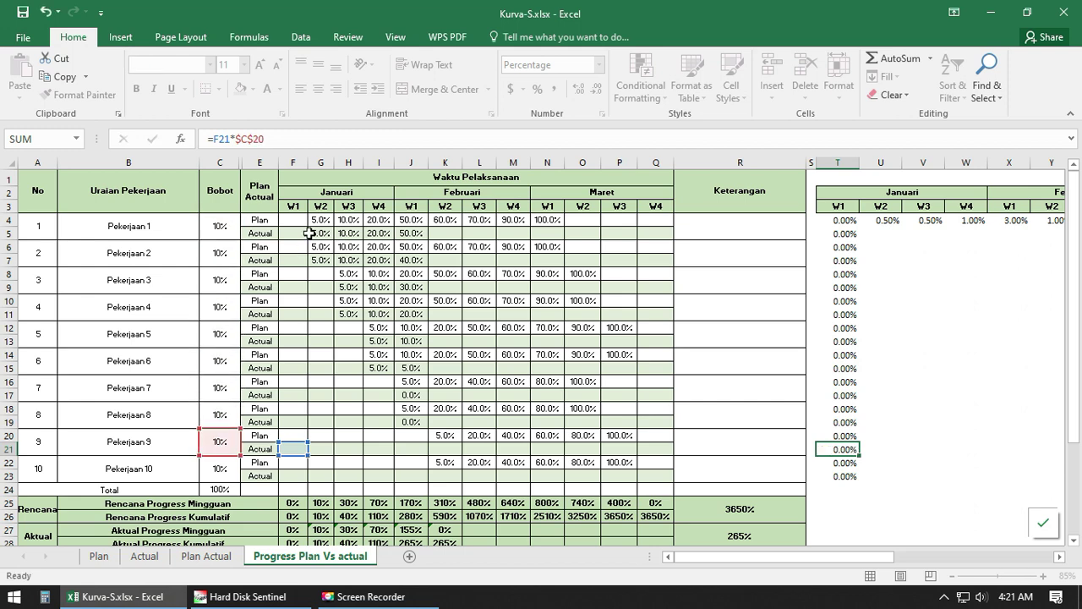
Step: Change the Bobot reference in T22 and T23 to $C$22 for Pekerjaan 10's plan and actual rows
left_click(301, 139)
left_click_drag(225, 246, 208, 468)
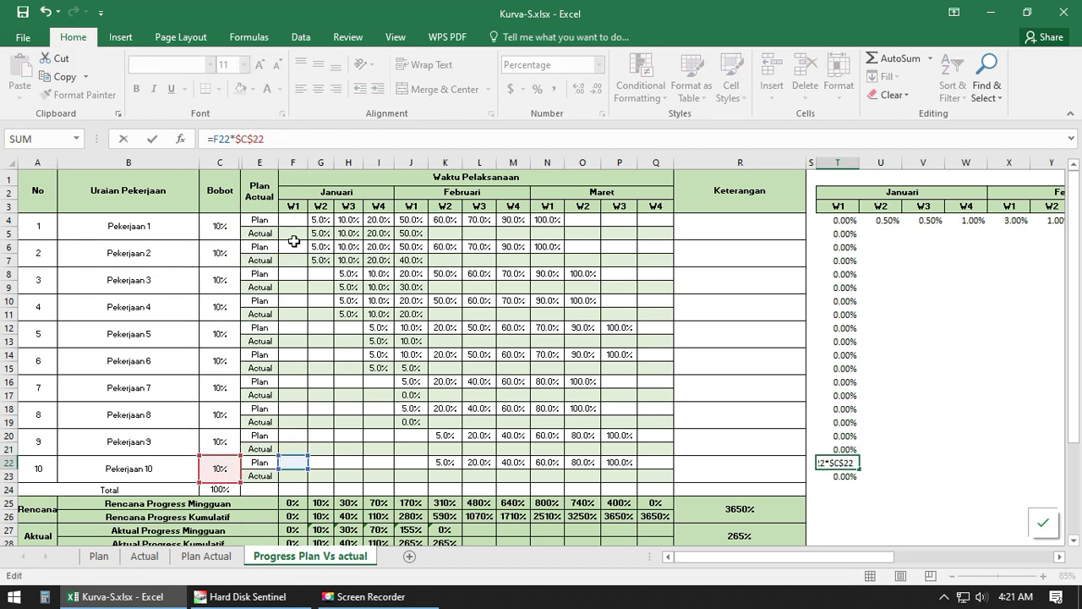
key("Return")
key("F2")
left_click_drag(220, 251, 217, 466)
key("Return")
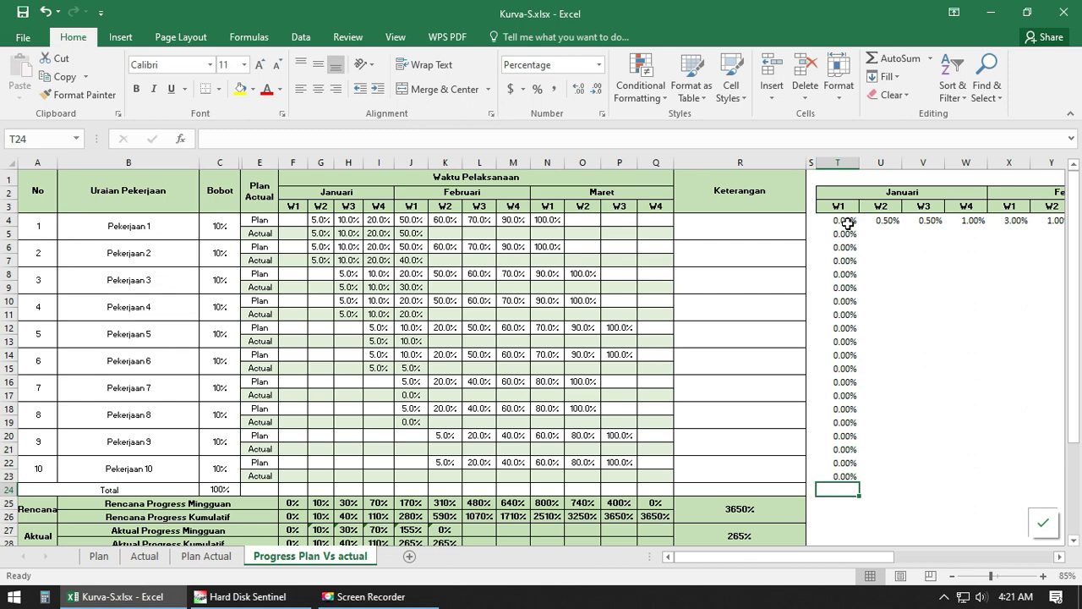
Step: Fill the January W2 weekly-increment formula in U4 down through U23 of the helper table
left_click_drag(851, 222, 838, 476)
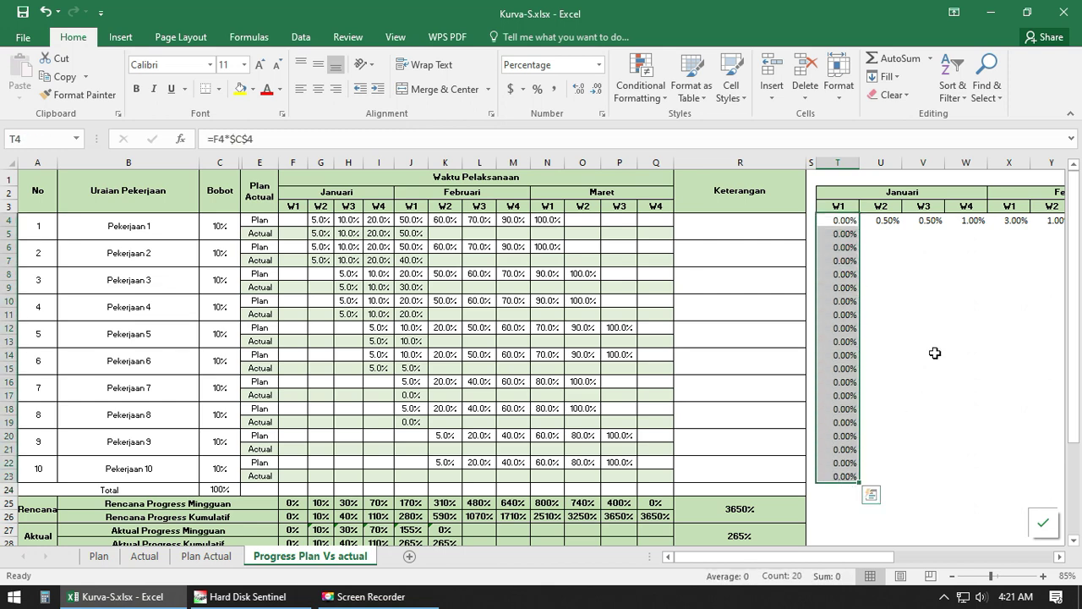
left_click(922, 328)
left_click(893, 222)
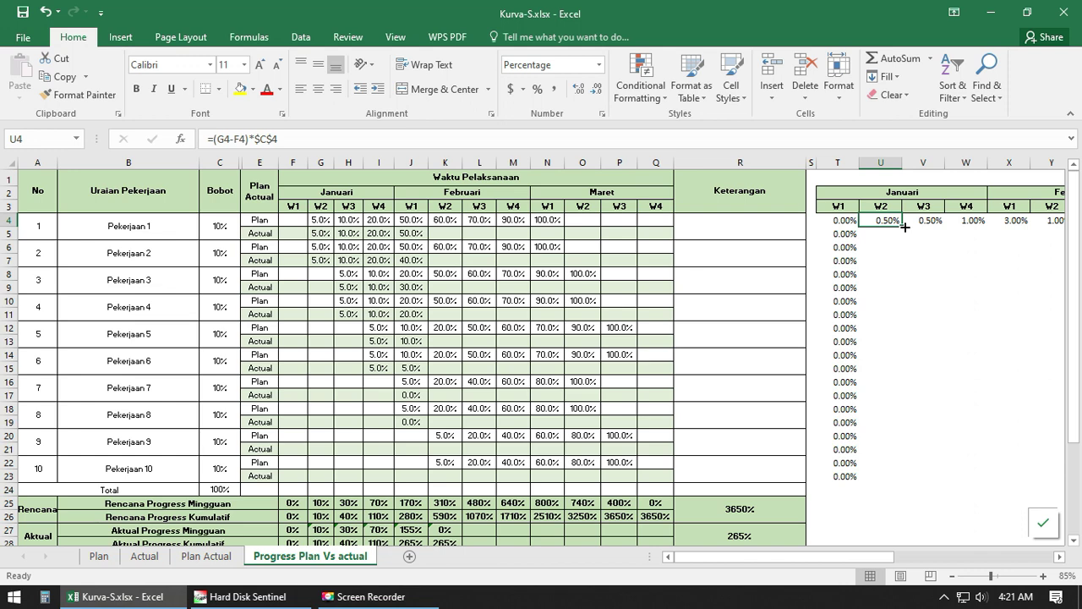
left_click(1058, 557)
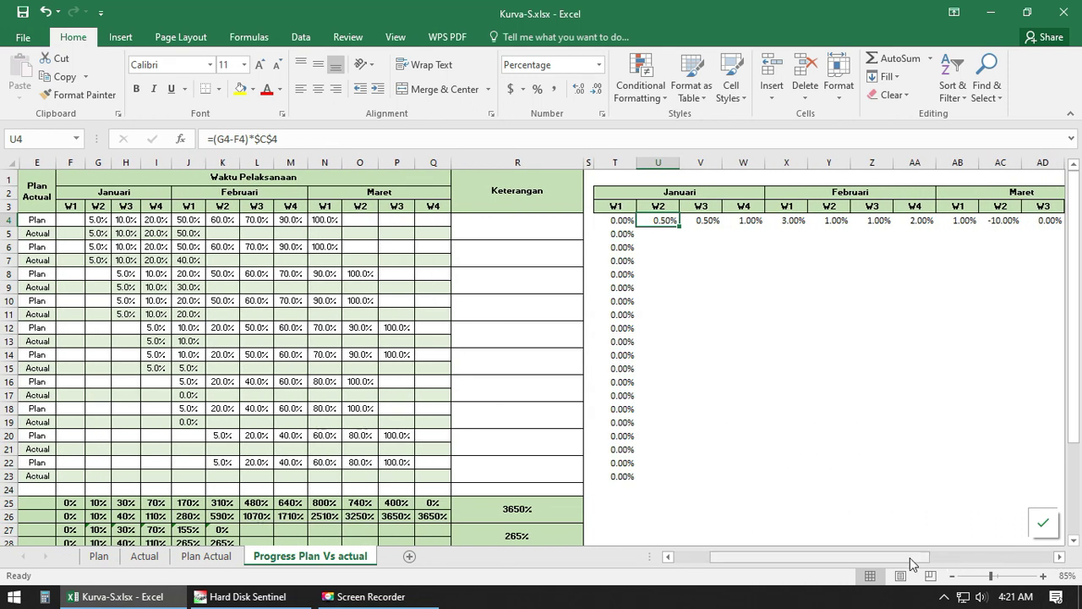
left_click_drag(909, 558, 815, 558)
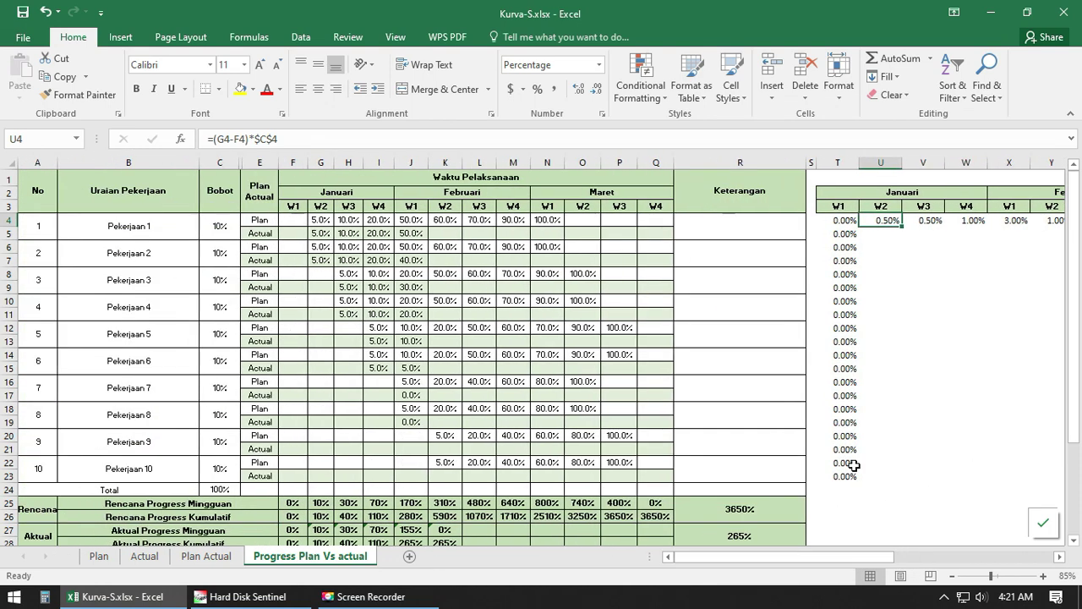
left_click_drag(905, 226, 904, 294)
left_click_drag(902, 450, 901, 482)
Step: Check U5's Bobot reference, and change the one in U6 and U7 to $C$6 for Pekerjaan 2's plan and actual rows
left_click(888, 232)
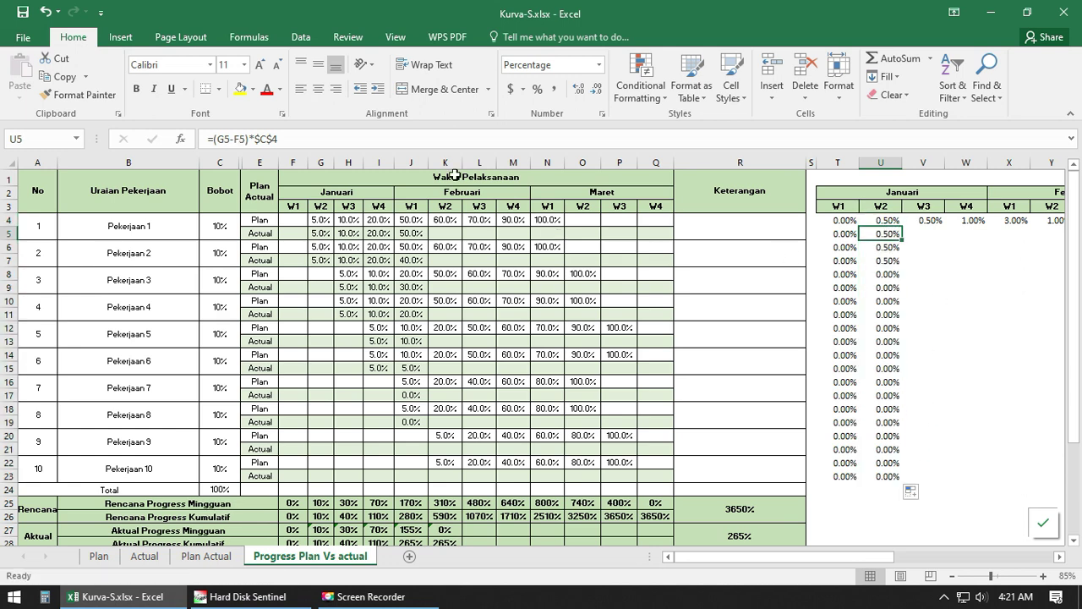
left_click(330, 140)
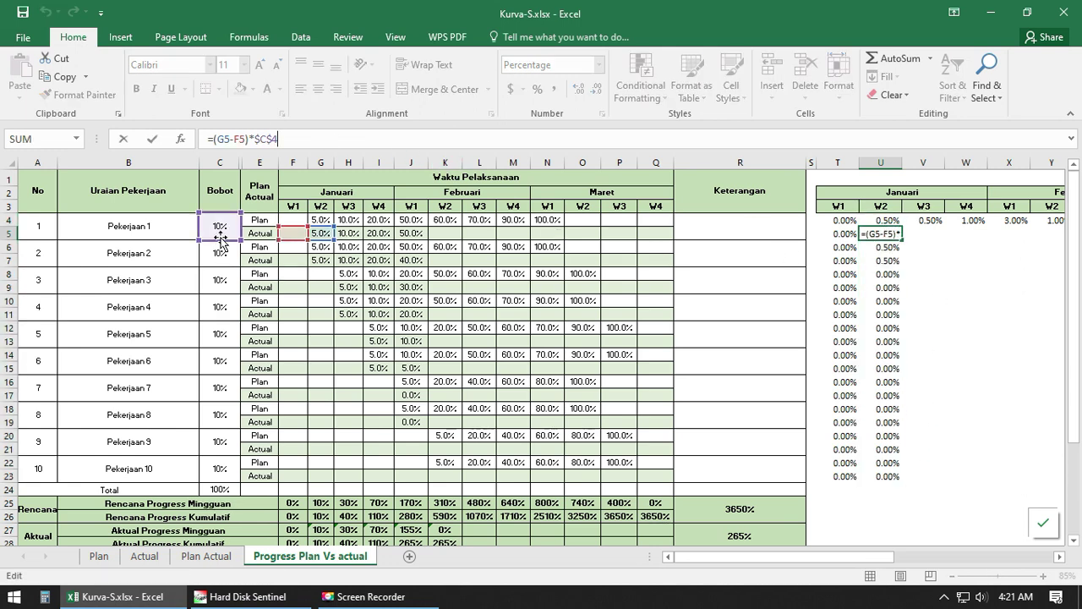
key("Return")
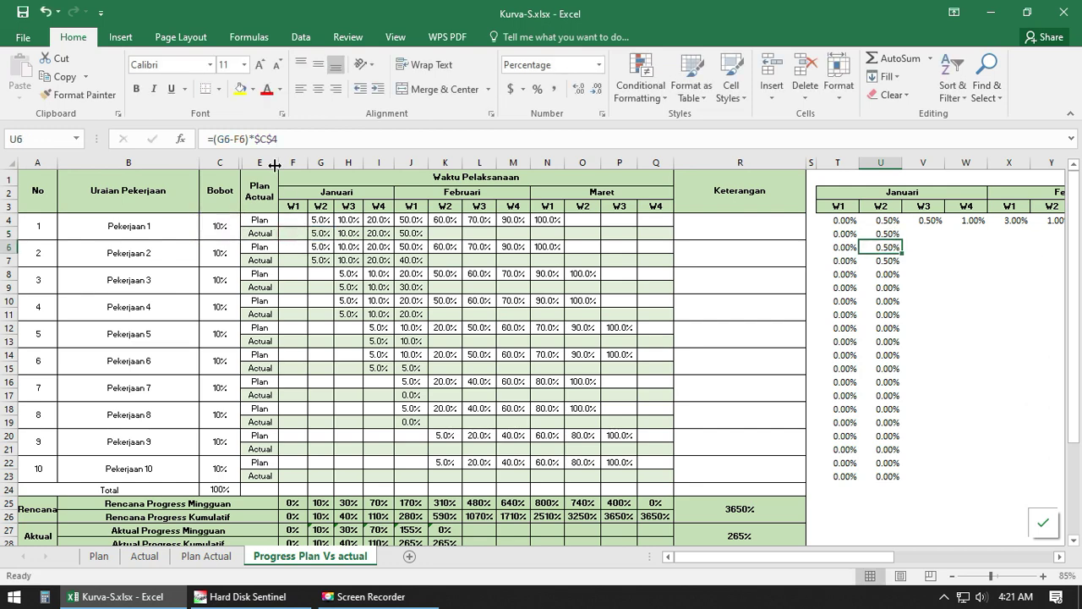
left_click(306, 137)
left_click_drag(218, 226, 228, 253)
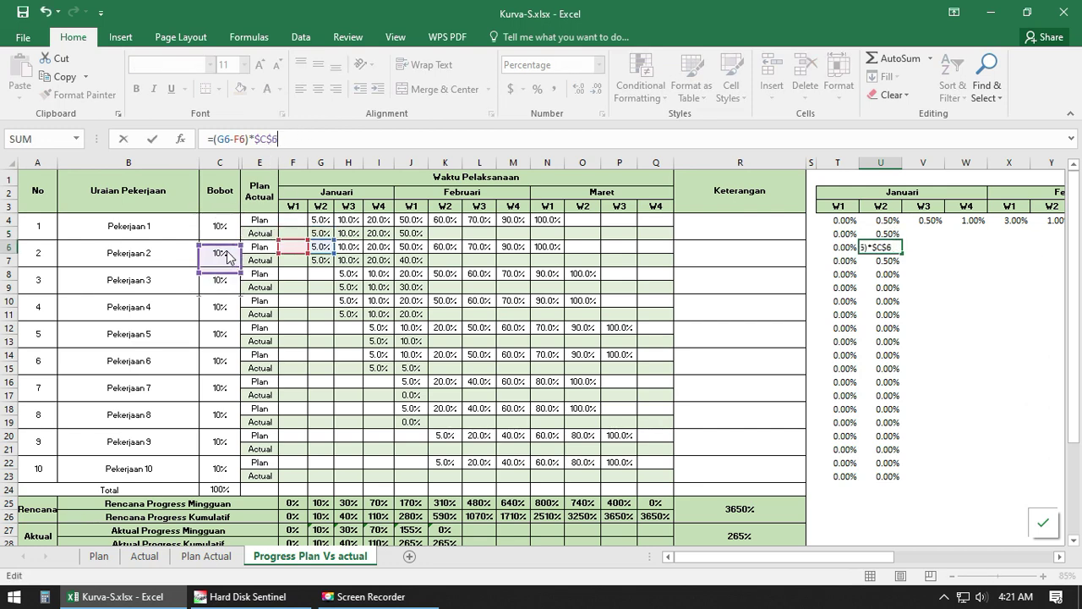
key("Return")
key("F2")
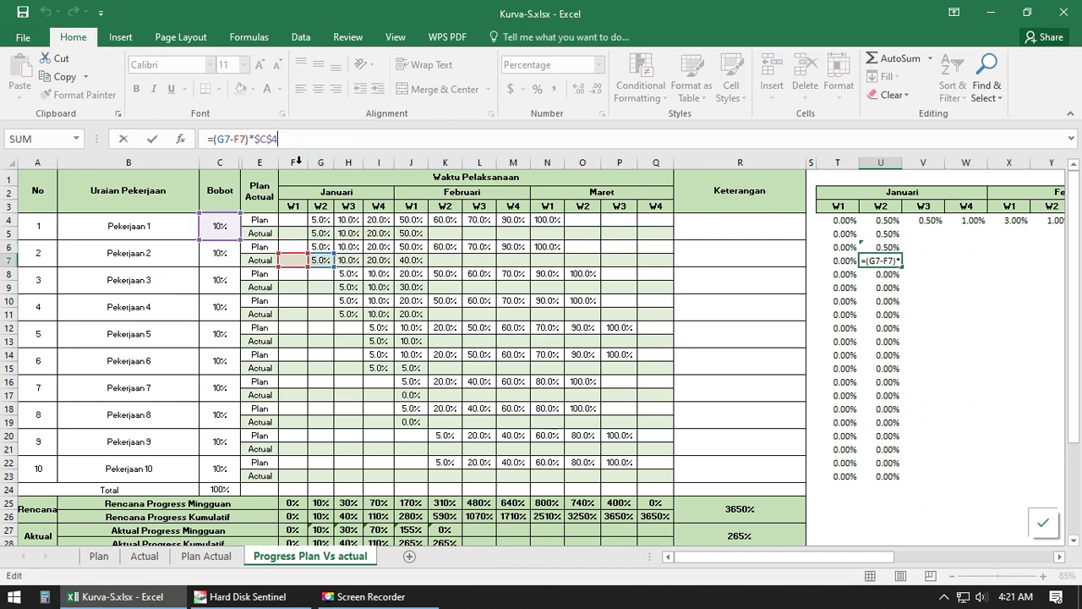
left_click_drag(240, 226, 240, 253)
key("Return")
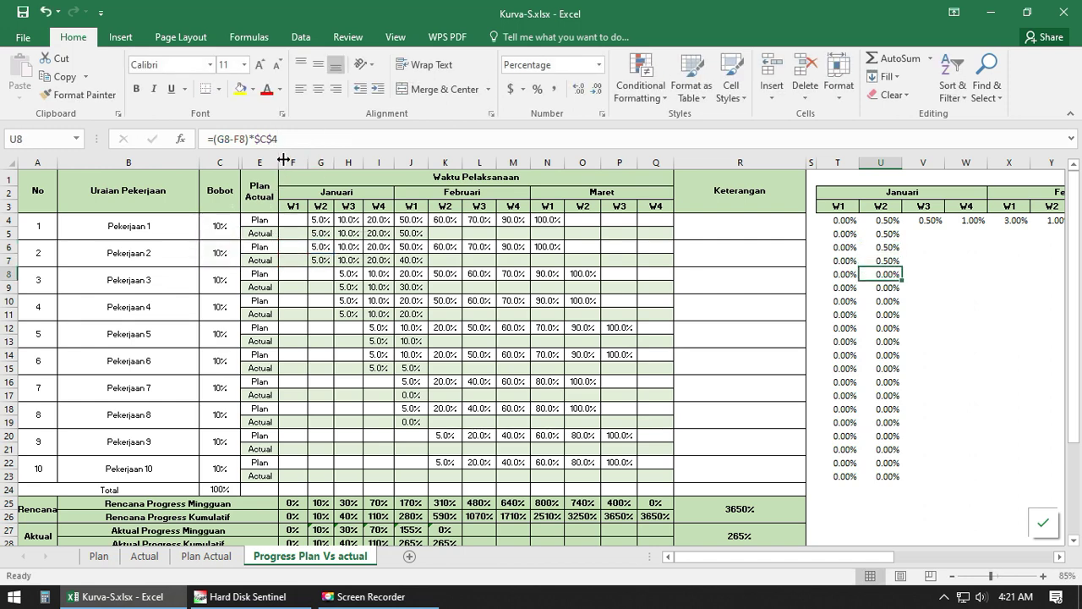
Step: Change the Bobot reference in U8 and U9 to $C$8 for Pekerjaan 3's plan and actual rows
key("F2")
left_click_drag(230, 242, 224, 273)
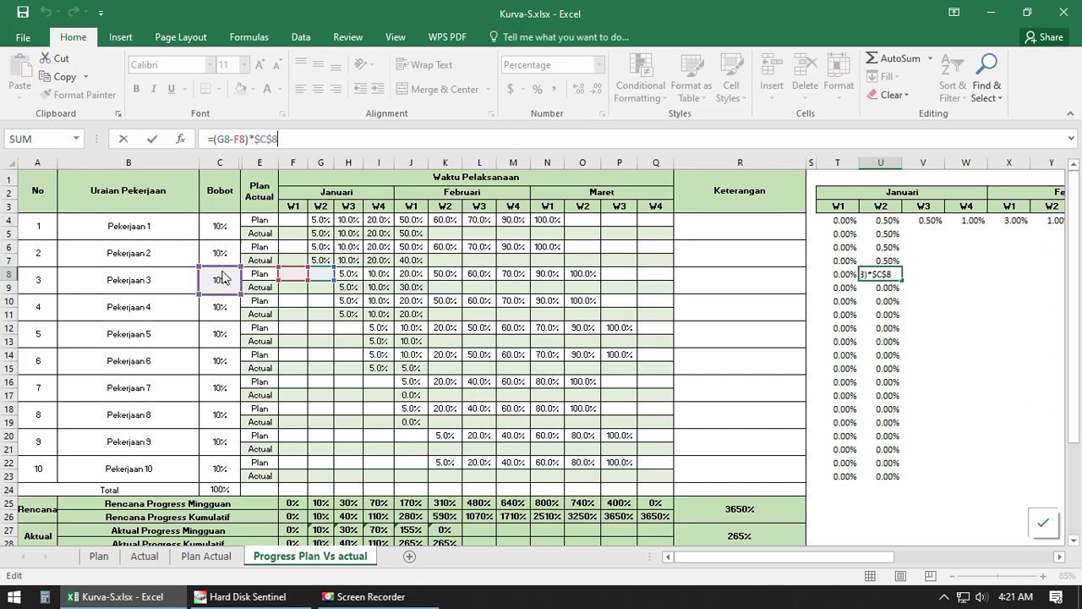
key("Return")
key("F2")
left_click_drag(244, 207, 230, 287)
key("Return")
Step: Change the Bobot reference in U10 and U11 to $C$10 for Pekerjaan 4's plan and actual rows
key("F2")
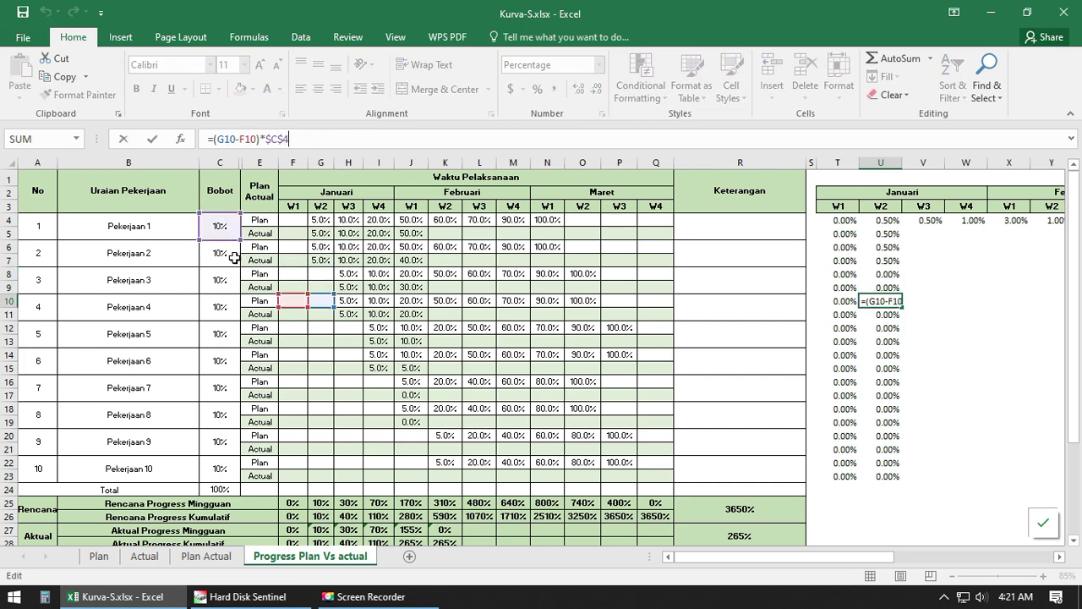
left_click_drag(228, 212, 222, 308)
key("Return")
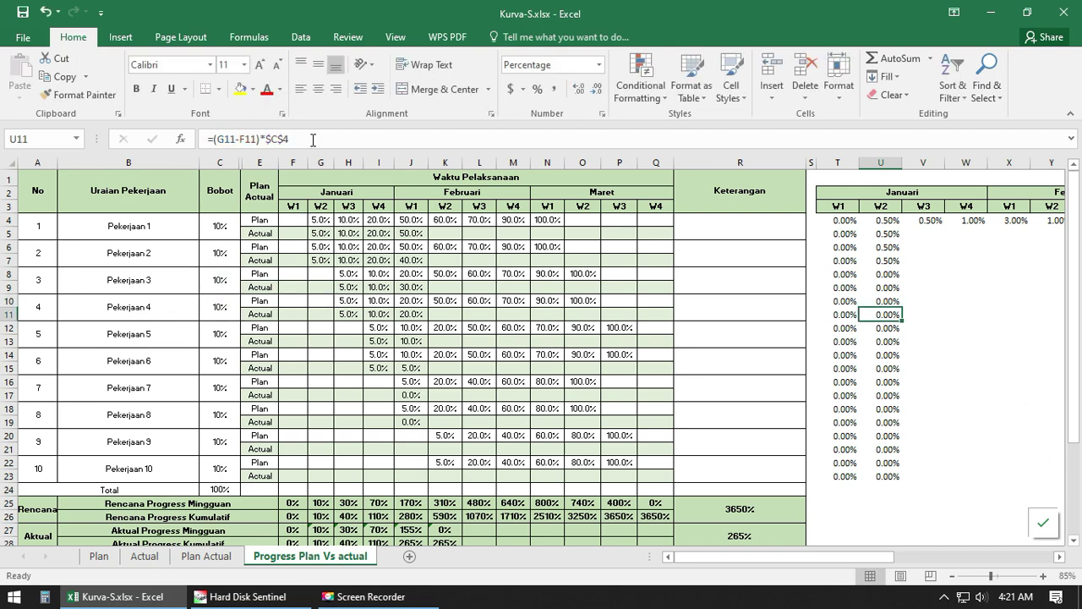
key("F2")
left_click_drag(229, 244, 221, 309)
key("Return")
Step: Change the Bobot reference in U12 and U13 to $C$12 for Pekerjaan 5's plan and actual rows
key("F2")
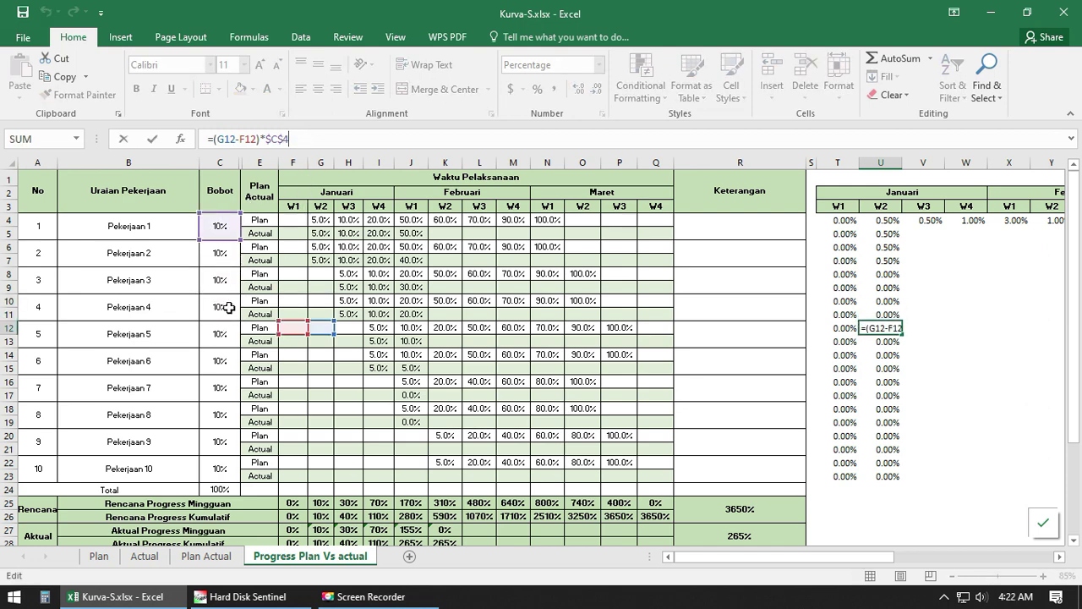
left_click_drag(218, 243, 222, 332)
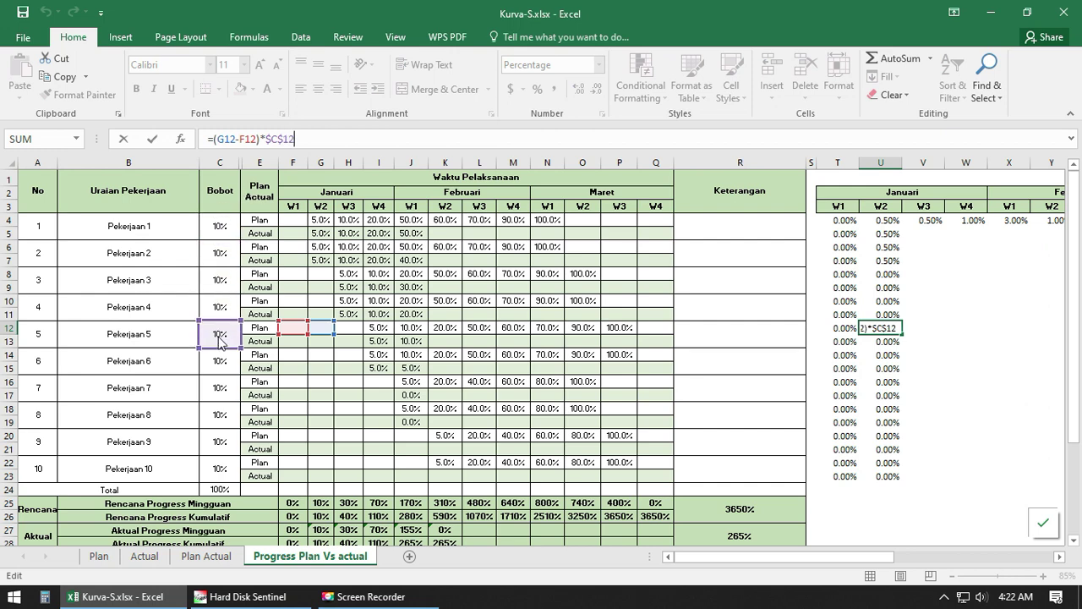
key("Return")
key("F2")
left_click_drag(225, 243, 221, 335)
key("Return")
Step: Change the Bobot reference in U14 and U15 to $C$14 for Pekerjaan 6's plan and actual rows
key("F2")
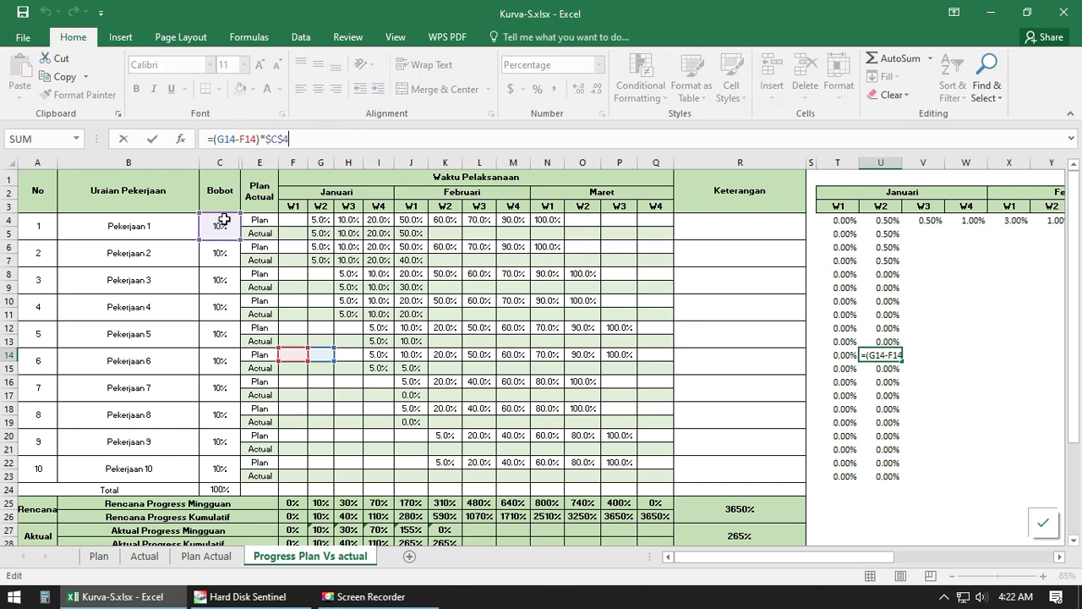
left_click_drag(220, 243, 228, 348)
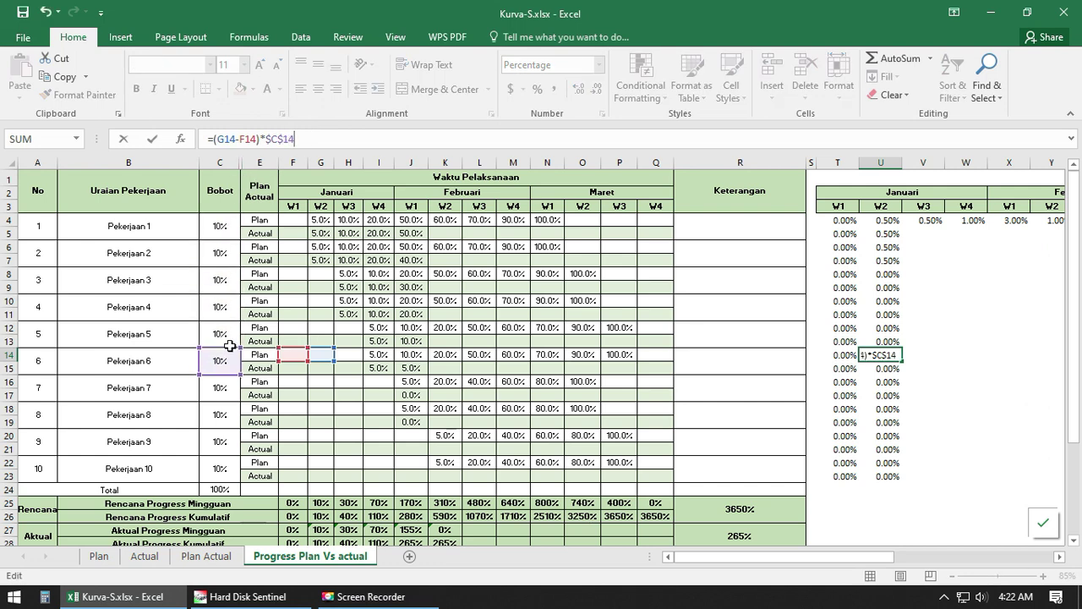
key("Return")
key("F2")
left_click_drag(223, 243, 230, 359)
key("Return")
Step: Change the Bobot reference in U16 and U17 to $C$16 for Pekerjaan 7's plan and actual rows
key("F2")
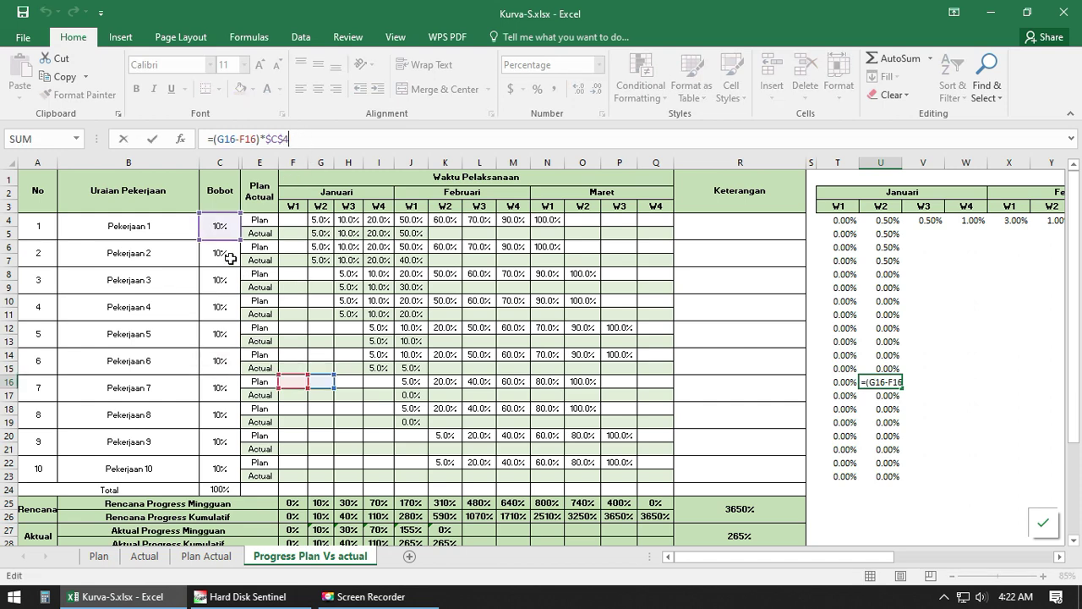
left_click_drag(228, 240, 221, 387)
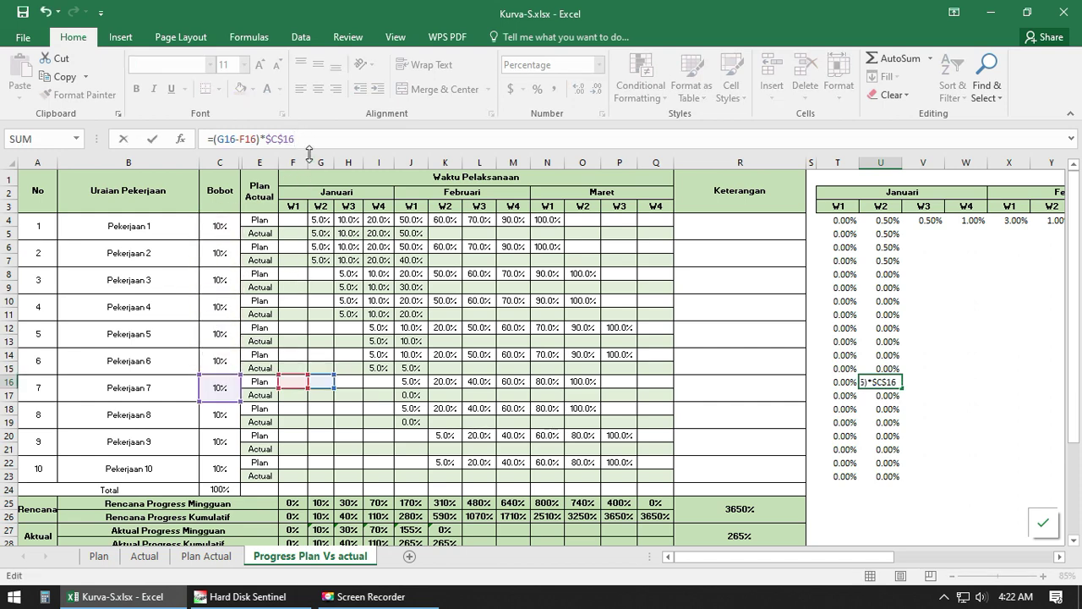
key("Return")
key("F2")
left_click_drag(212, 244, 220, 387)
key("Return")
Step: Change the Bobot reference in U18 and U19 to $C$18 for Pekerjaan 8's plan and actual rows
key("F2")
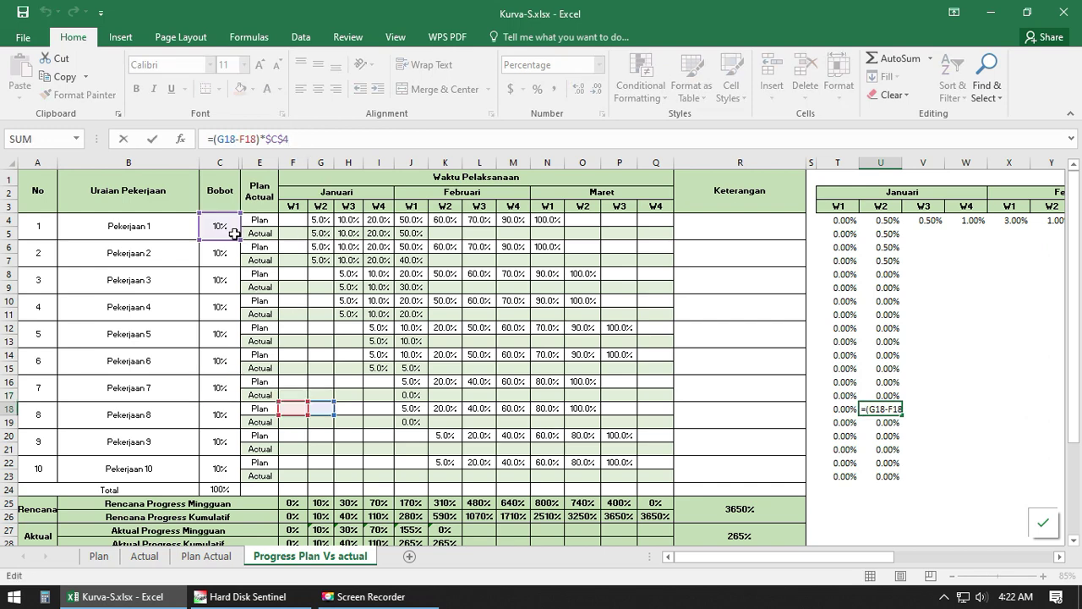
left_click_drag(233, 233, 223, 414)
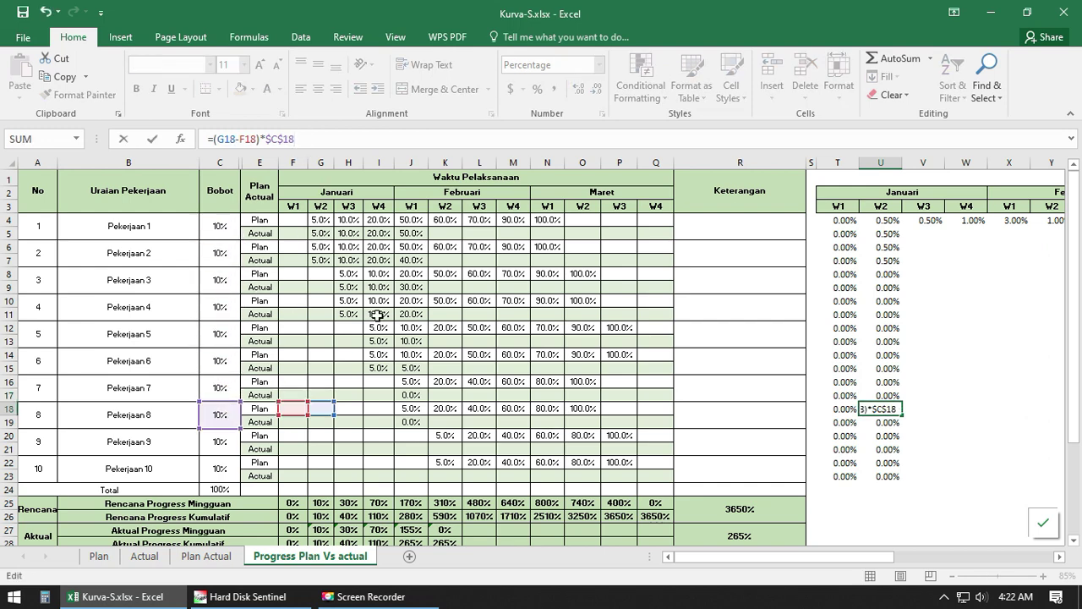
key("Return")
key("F2")
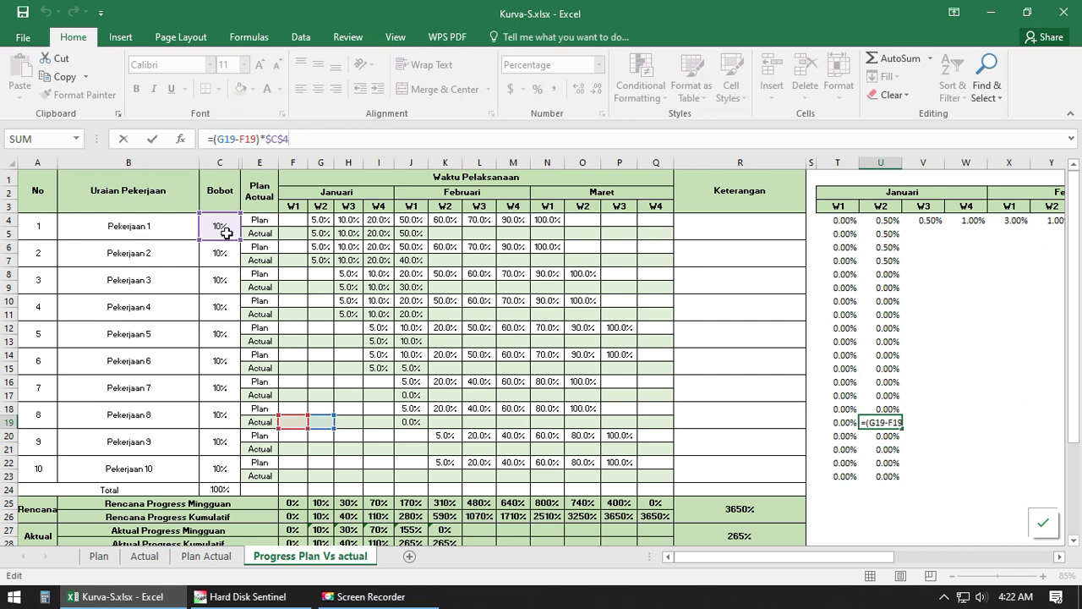
left_click_drag(227, 233, 223, 414)
key("Return")
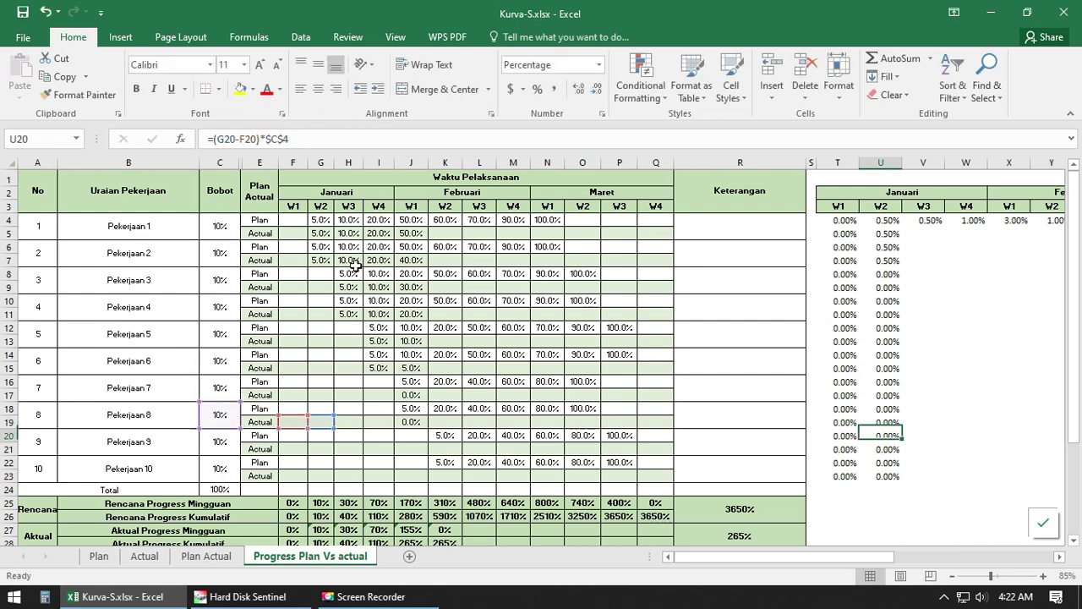
Step: Change the Bobot reference in U20 and U21 to $C$20 for Pekerjaan 9's plan and actual rows
left_click(305, 149)
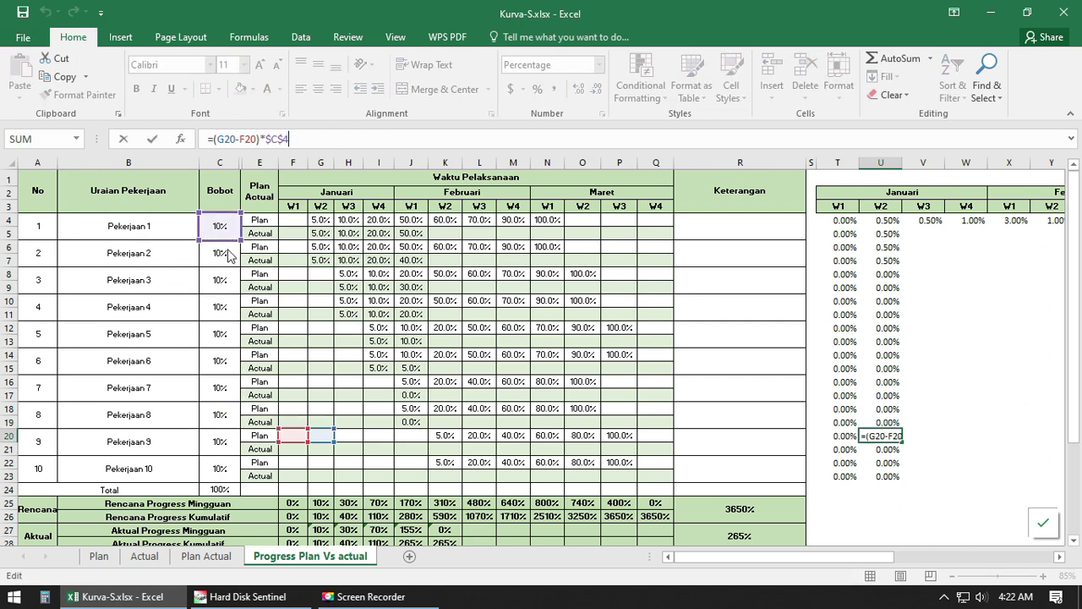
left_click_drag(229, 251, 220, 441)
key("Return")
left_click(325, 140)
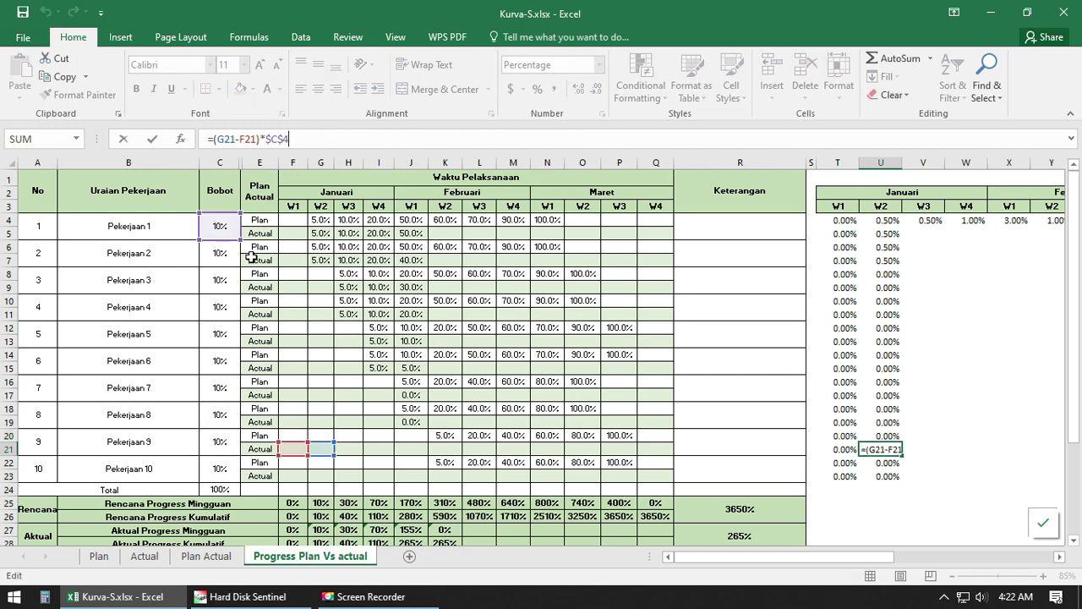
left_click_drag(223, 242, 218, 444)
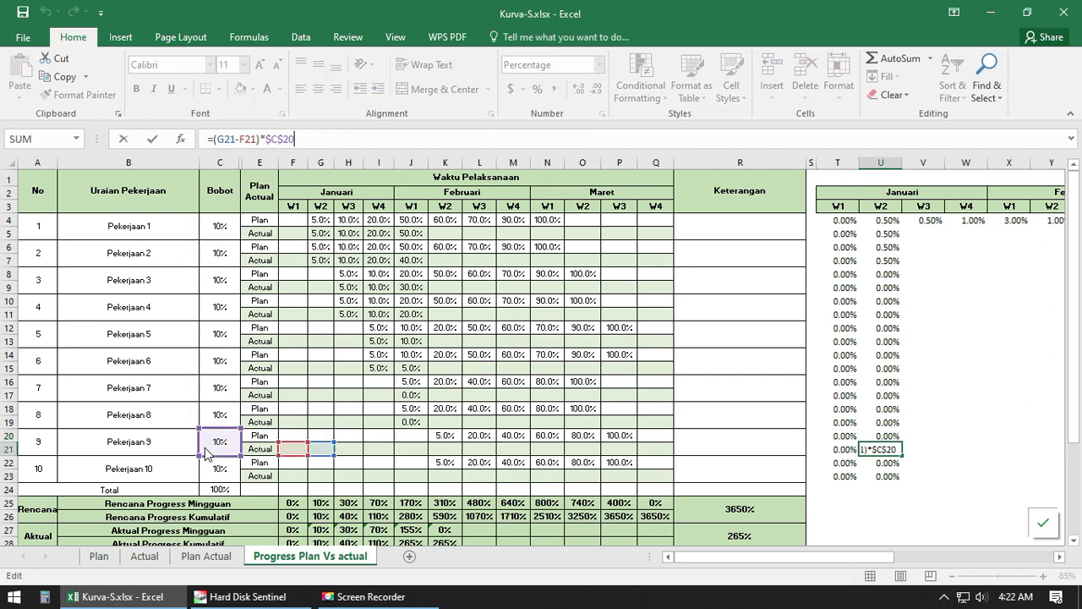
key("Return")
Step: Change the Bobot reference in U22 to $C$22 for Pekerjaan 10's plan row
left_click(306, 142)
left_click_drag(234, 243, 227, 464)
key("Return")
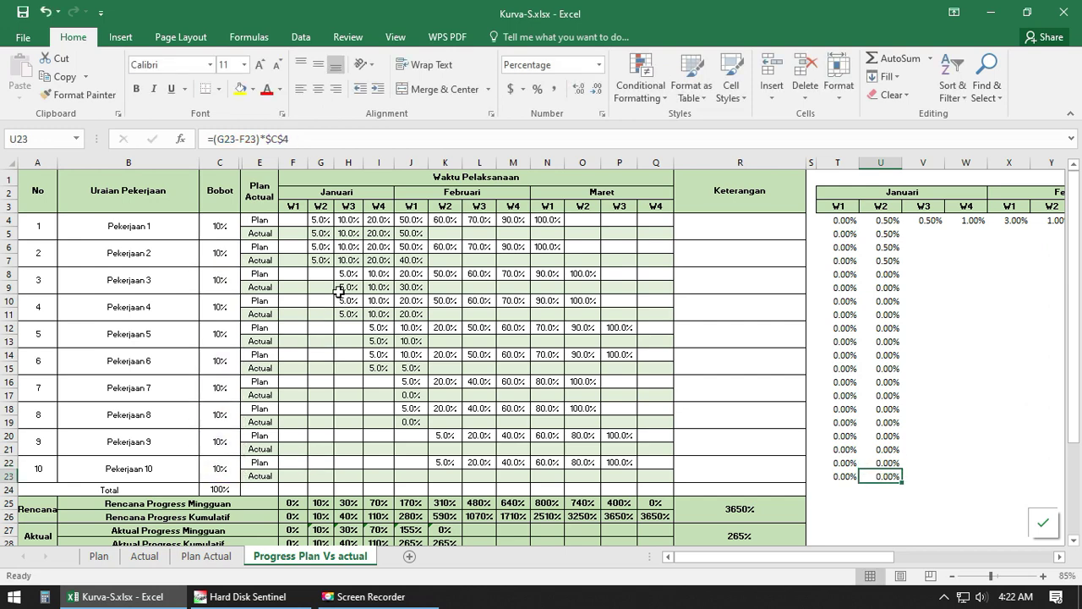
Step: Change the Bobot reference in U23 to $C$22 for Pekerjaan 10's actual row
left_click(299, 140)
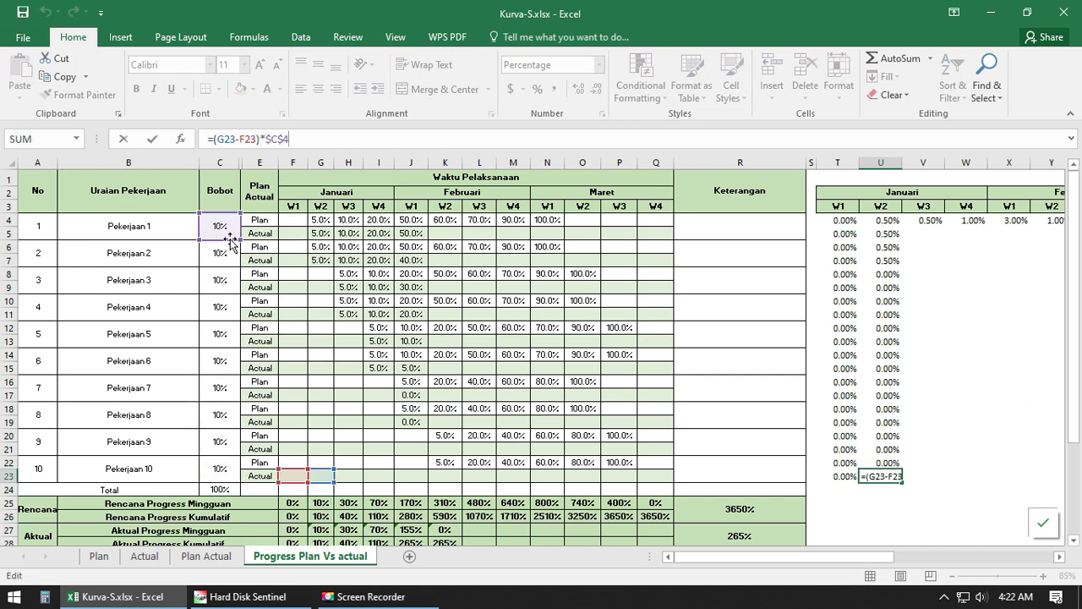
left_click_drag(231, 242, 221, 256)
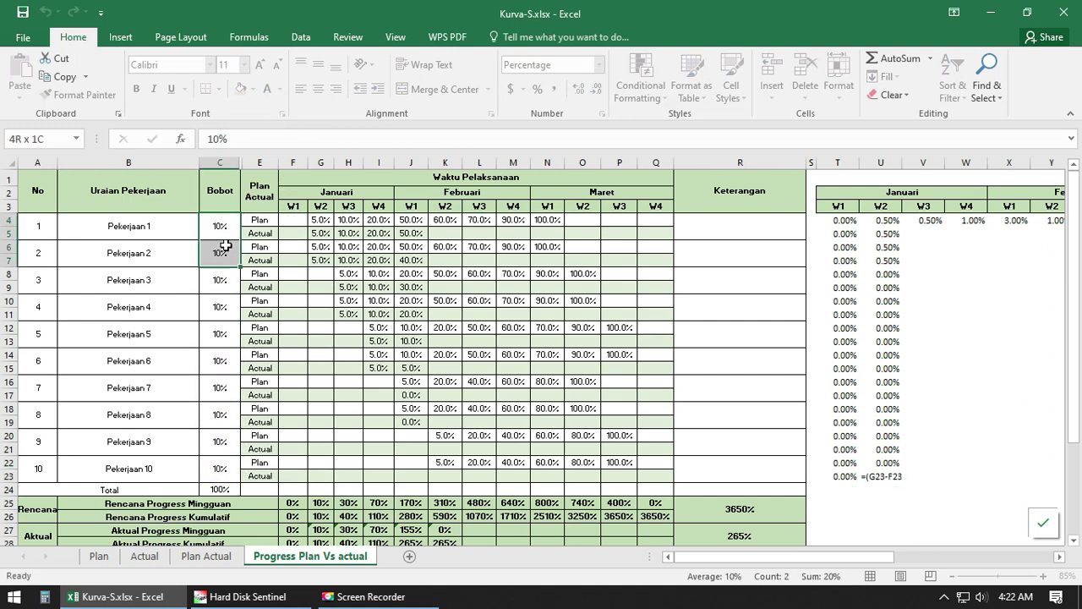
left_click(890, 478)
left_click(314, 139)
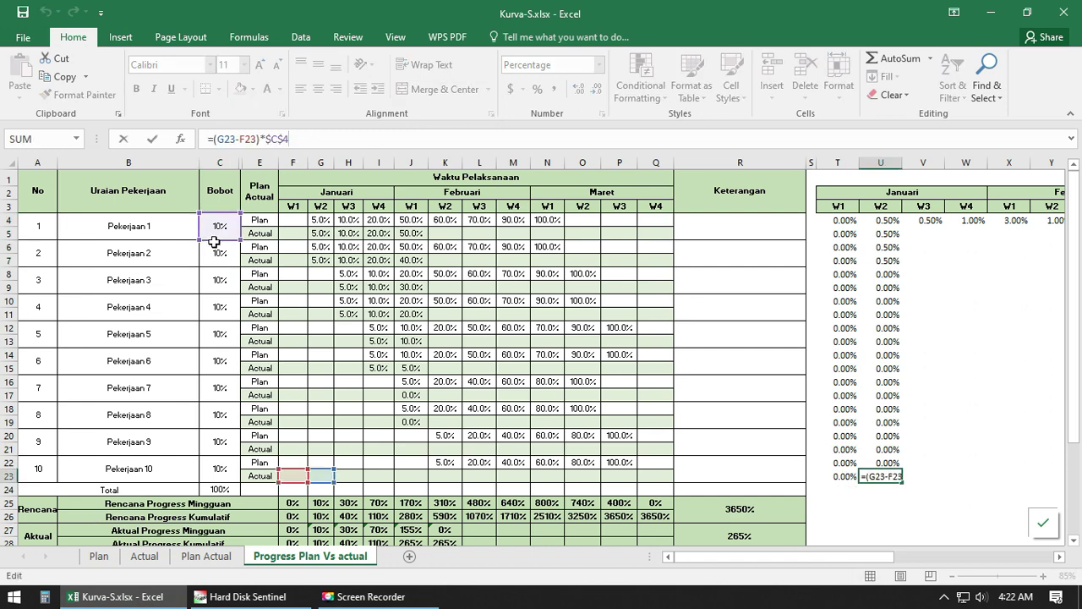
left_click_drag(214, 240, 217, 469)
key("Return")
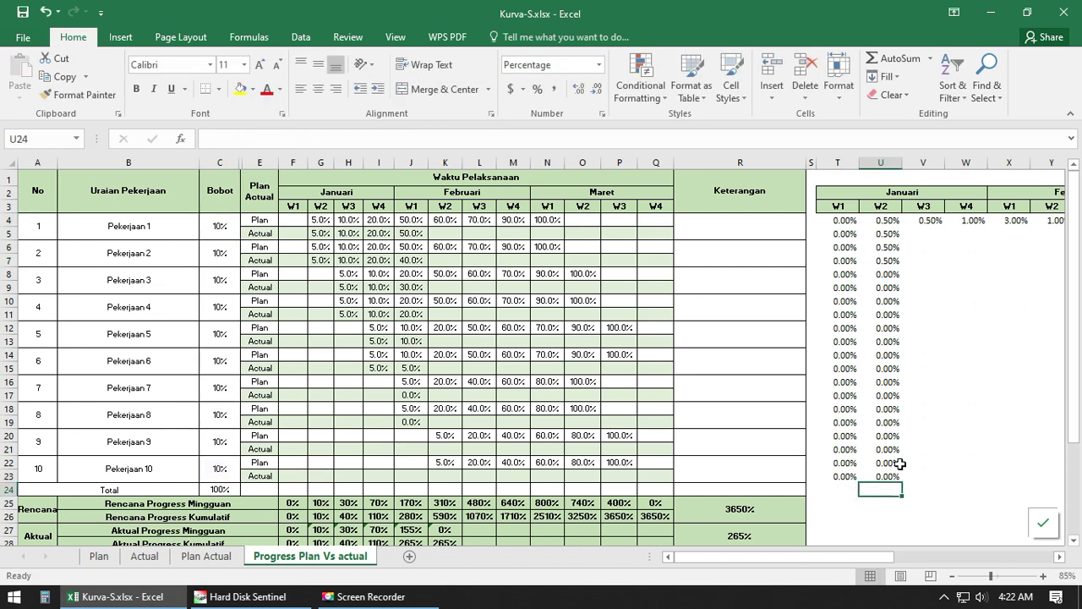
Step: Fill the weekly increment formulas from U5:U23 across to column AE, the last week of Maret
left_click(892, 474)
left_click(900, 252)
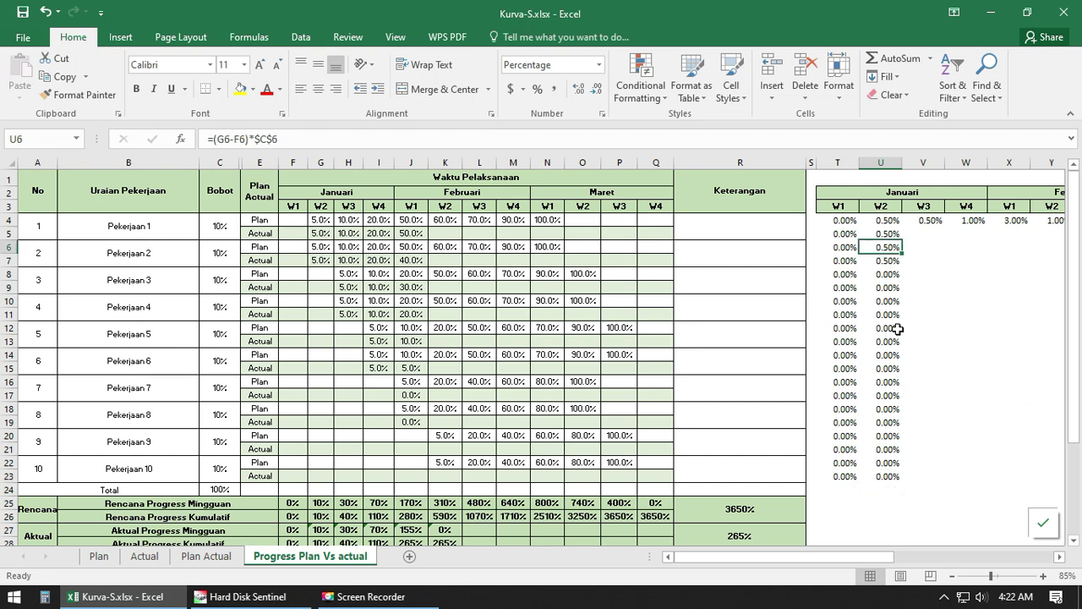
left_click_drag(896, 221, 1024, 453)
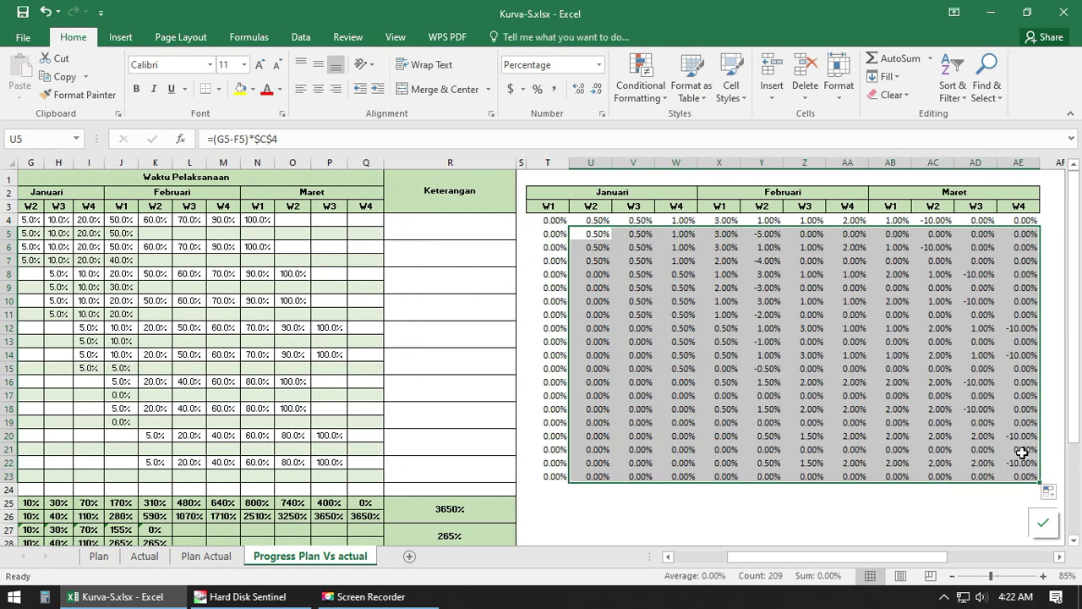
left_click_drag(911, 558, 880, 557)
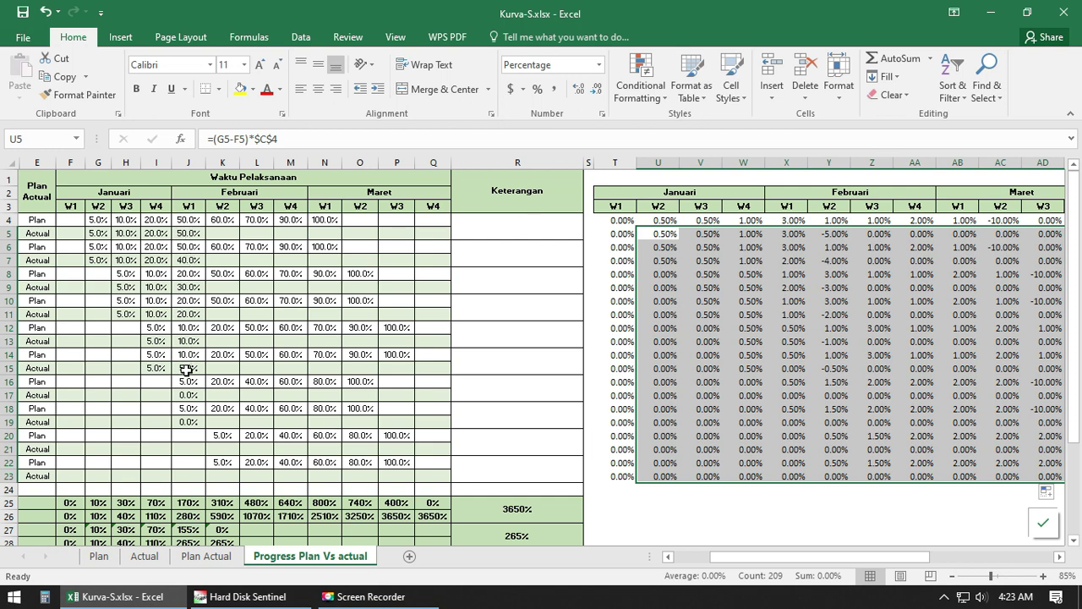
Step: Clear the February W2 to Maret W4 increments in the actual rows of Pekerjaan 1 and 2 (Y5:AE5 and Y7:AE7)
left_click(866, 262)
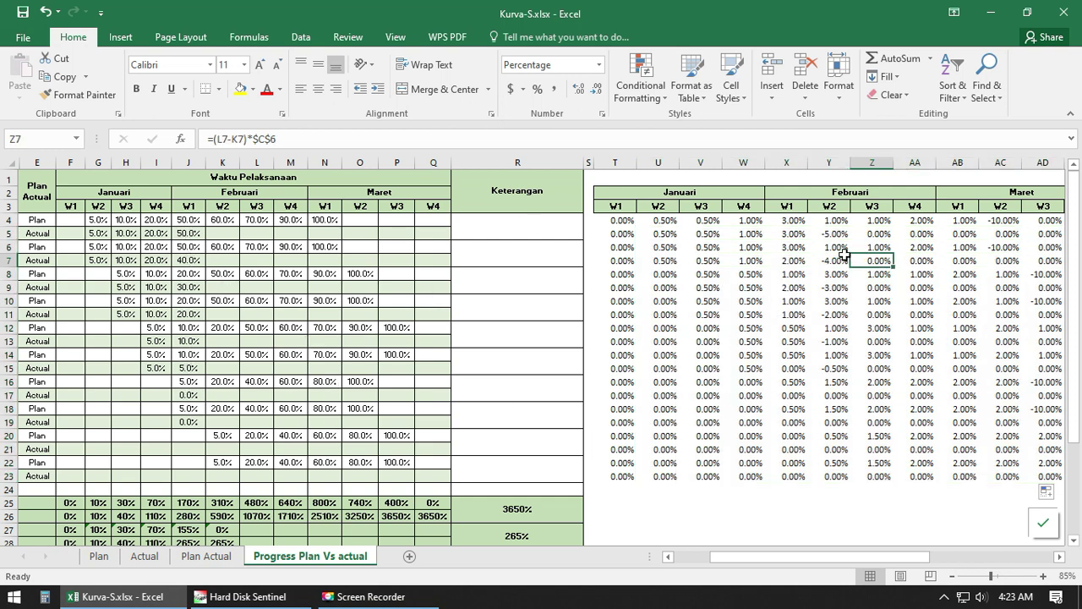
left_click(799, 233)
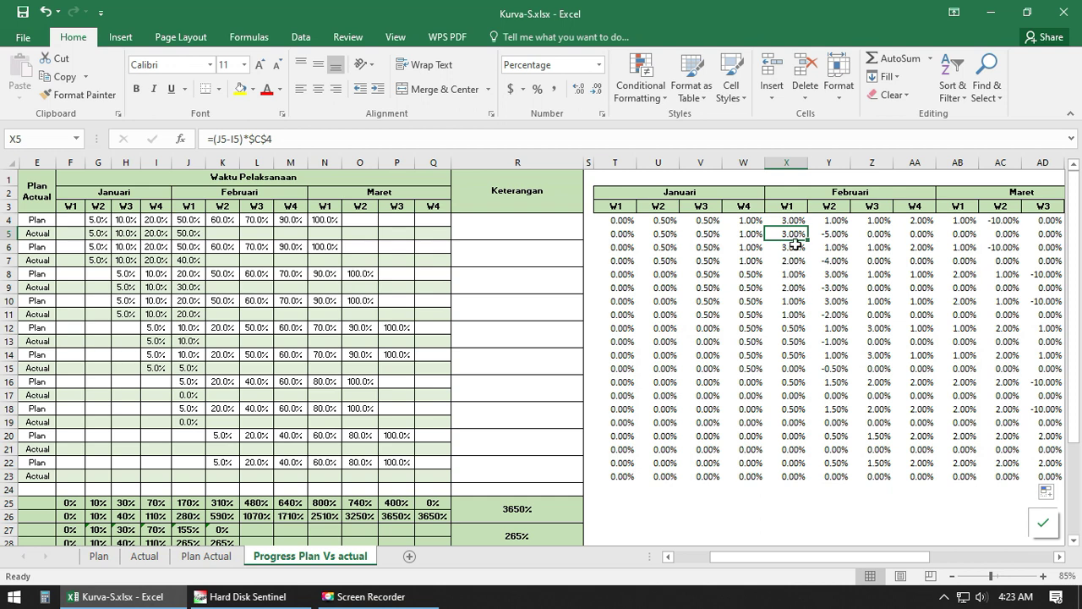
left_click_drag(832, 237, 989, 236)
key("Delete")
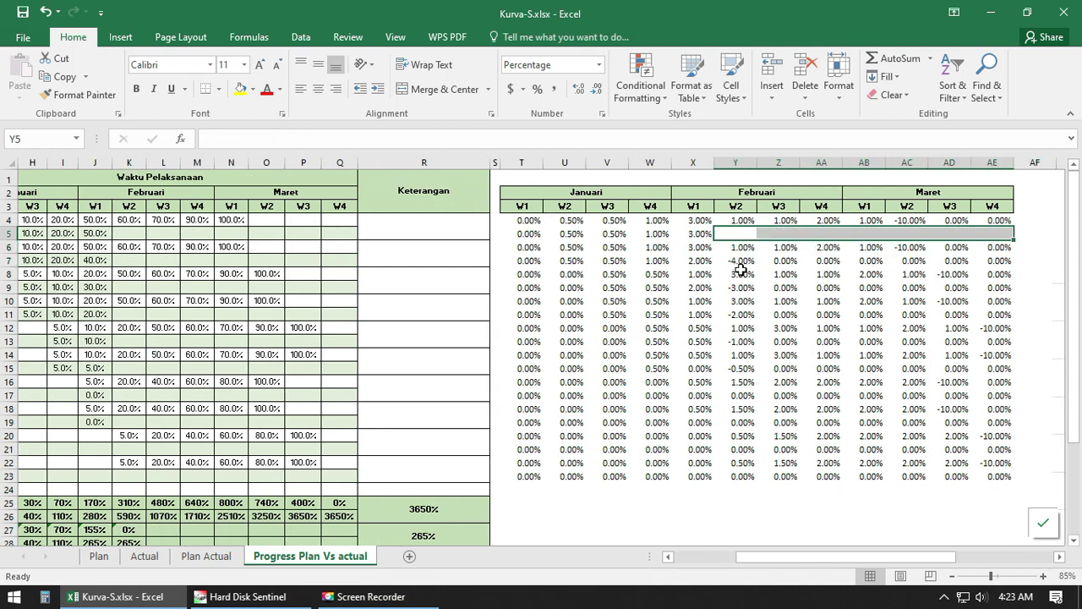
left_click_drag(736, 261, 1002, 261)
key("Delete")
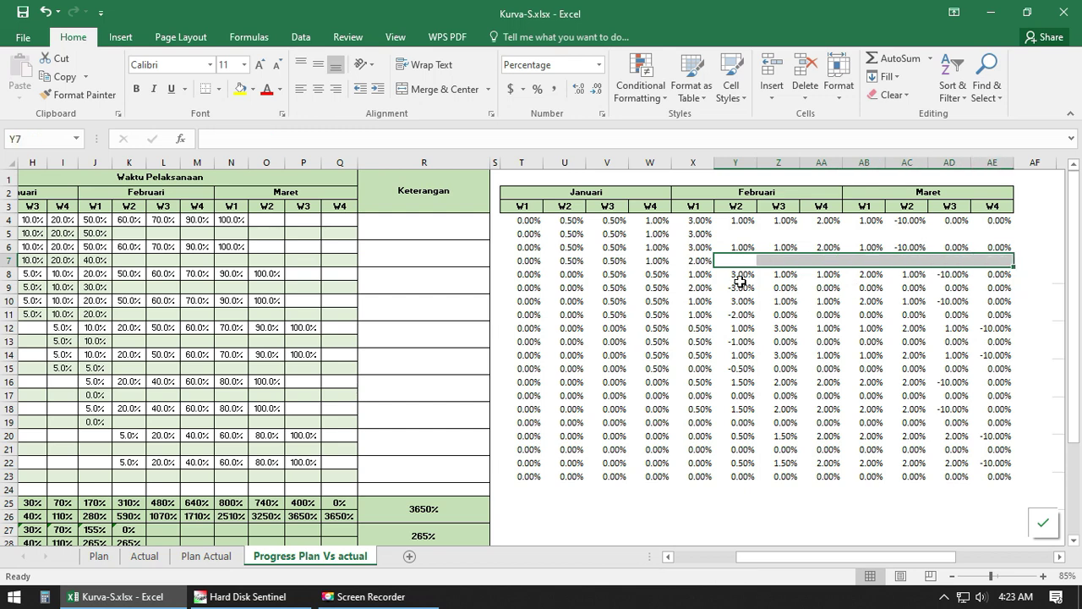
Step: Clear columns Y to AE in rows 9, 11, 13 and 15, the actual rows of Pekerjaan 3 through 6
left_click_drag(740, 287, 1006, 290)
key("Delete")
left_click_drag(737, 315, 1003, 315)
key("Delete")
left_click_drag(736, 341, 1006, 342)
key("Delete")
left_click_drag(740, 369, 1010, 369)
key("Delete")
Step: Clear columns Y to AE in rows 17, 19, 21 and 23, the actual rows of Pekerjaan 7 through 10
left_click_drag(741, 395, 1006, 395)
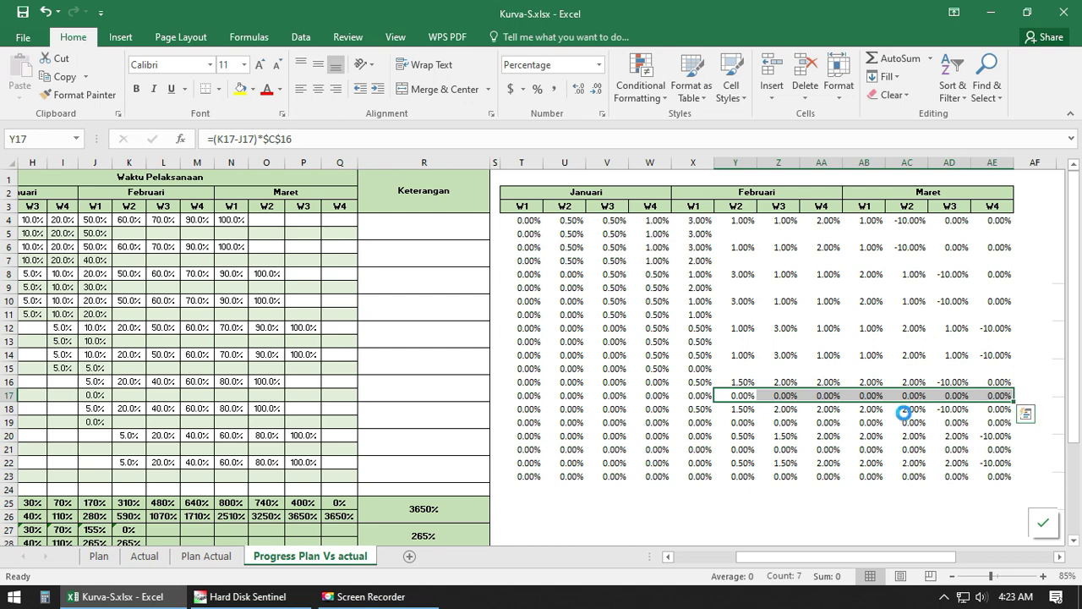
key("Delete")
left_click_drag(741, 422, 1006, 423)
key("Delete")
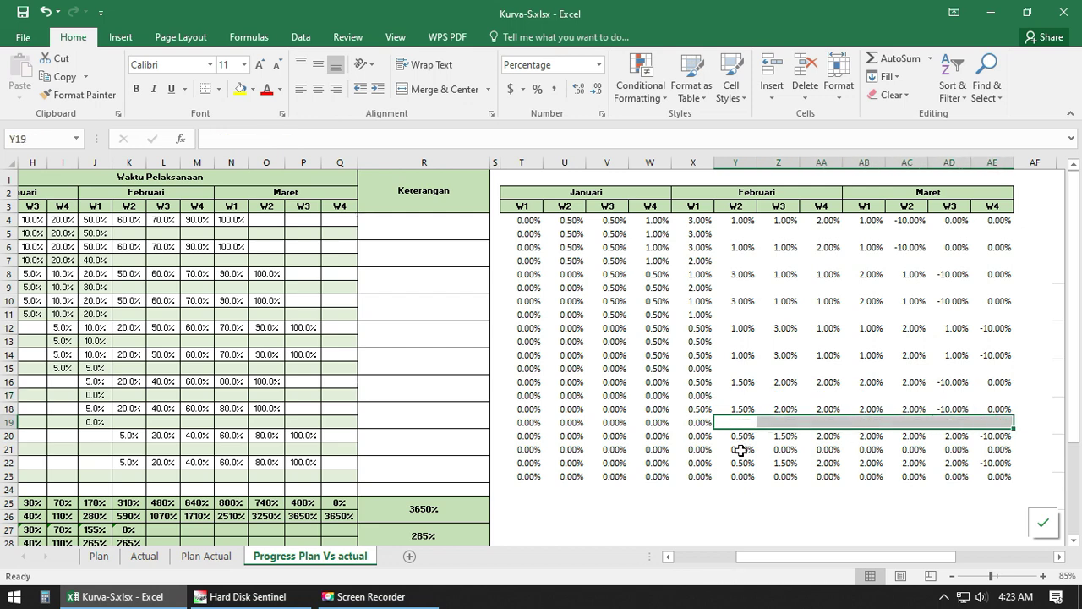
left_click_drag(738, 448, 1006, 448)
key("Delete")
left_click_drag(738, 476, 1007, 476)
key("Delete")
left_click_drag(811, 558, 747, 562)
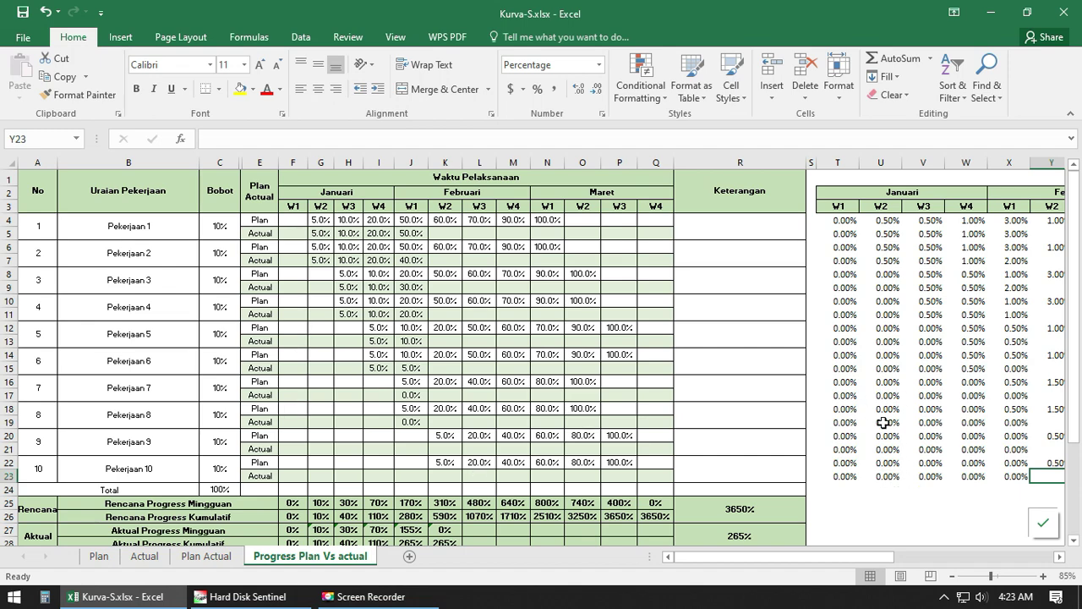
mouse_move(872, 560)
left_mouse_down()
mouse_move(933, 566)
mouse_move(875, 566)
left_mouse_up()
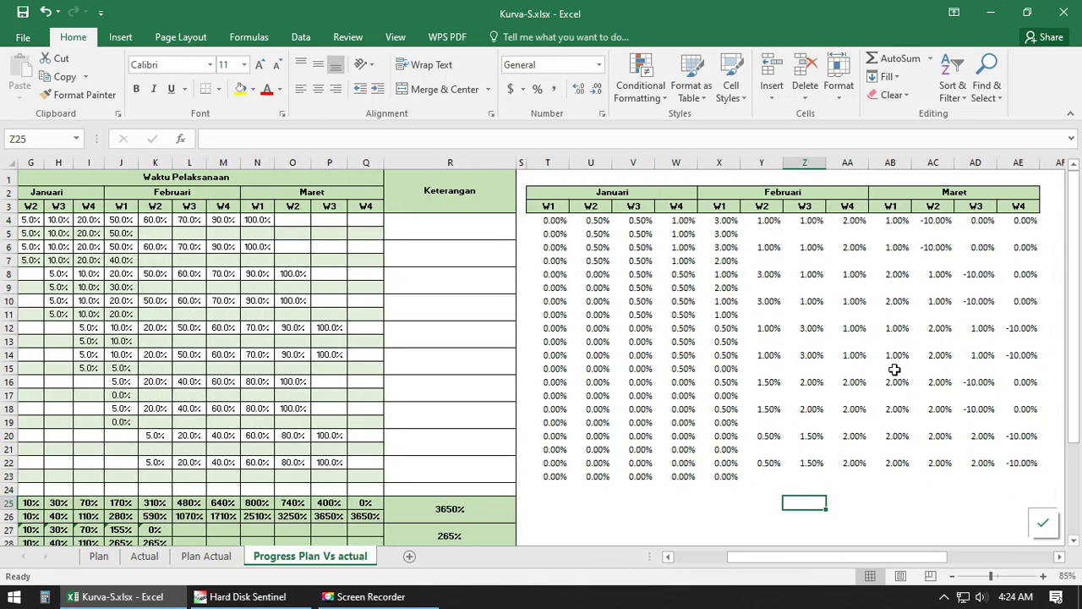
left_click_drag(767, 234, 1026, 234)
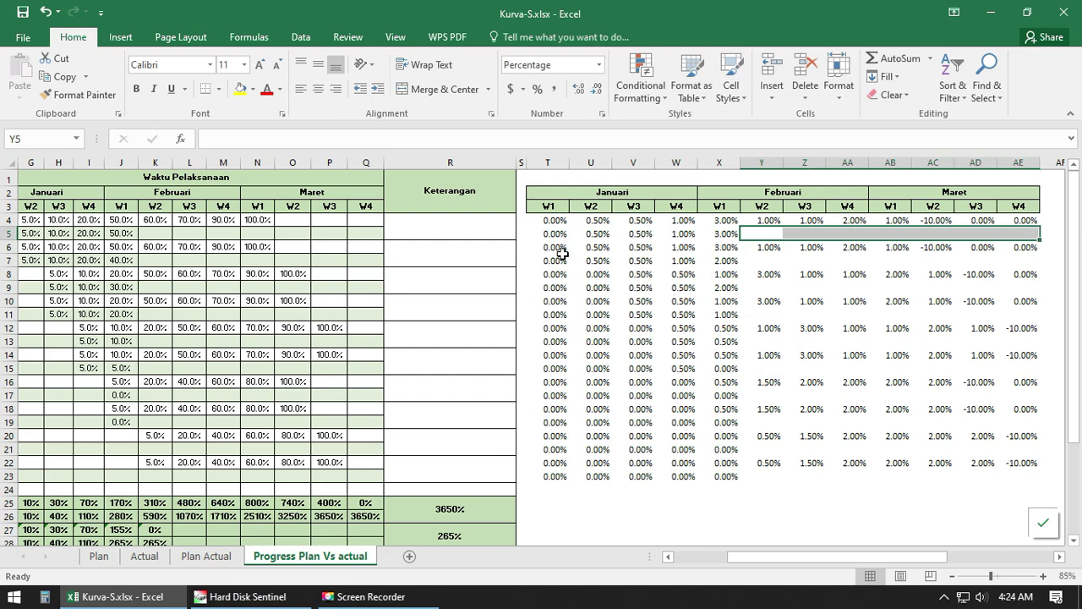
Step: Clear the zero increments in T4:T23 and U8:U23 of the helper table
left_click(553, 220)
left_click_drag(552, 219, 542, 465)
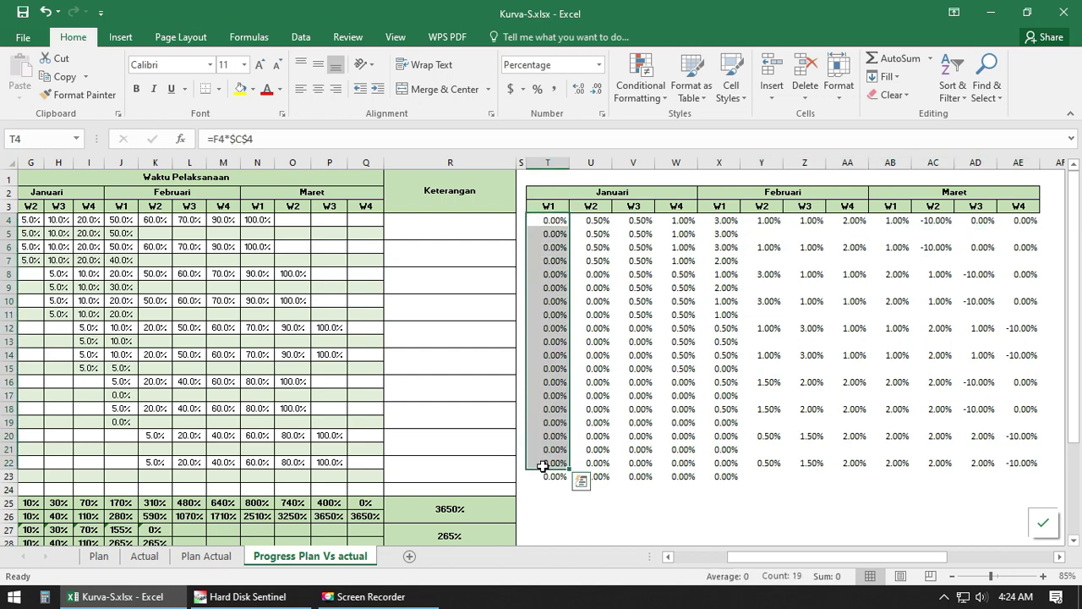
key("Delete")
left_click(556, 479)
key("Delete")
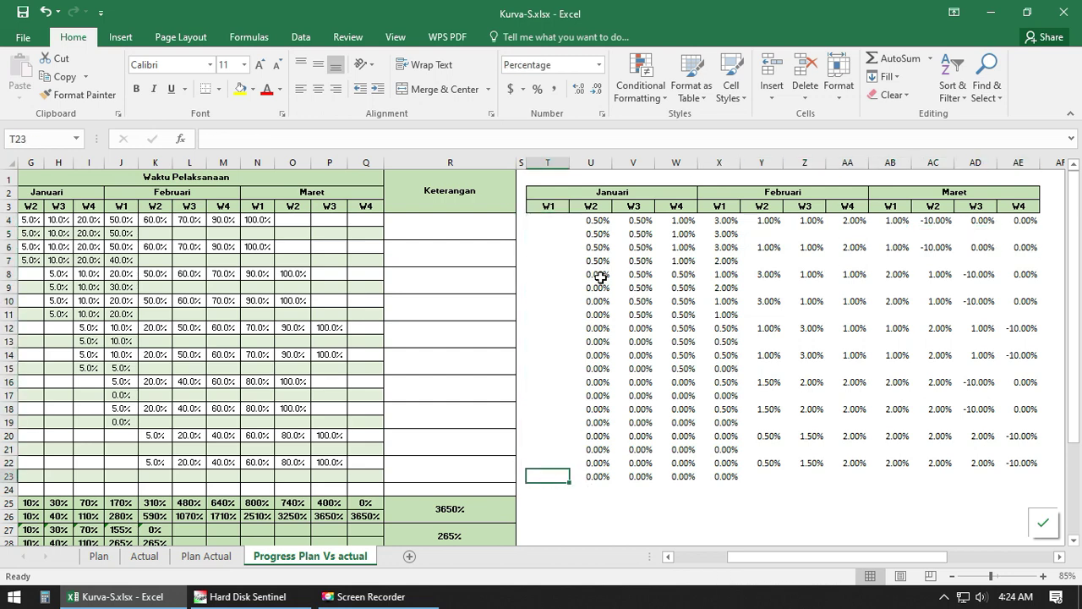
left_click_drag(599, 273, 596, 475)
key("Delete")
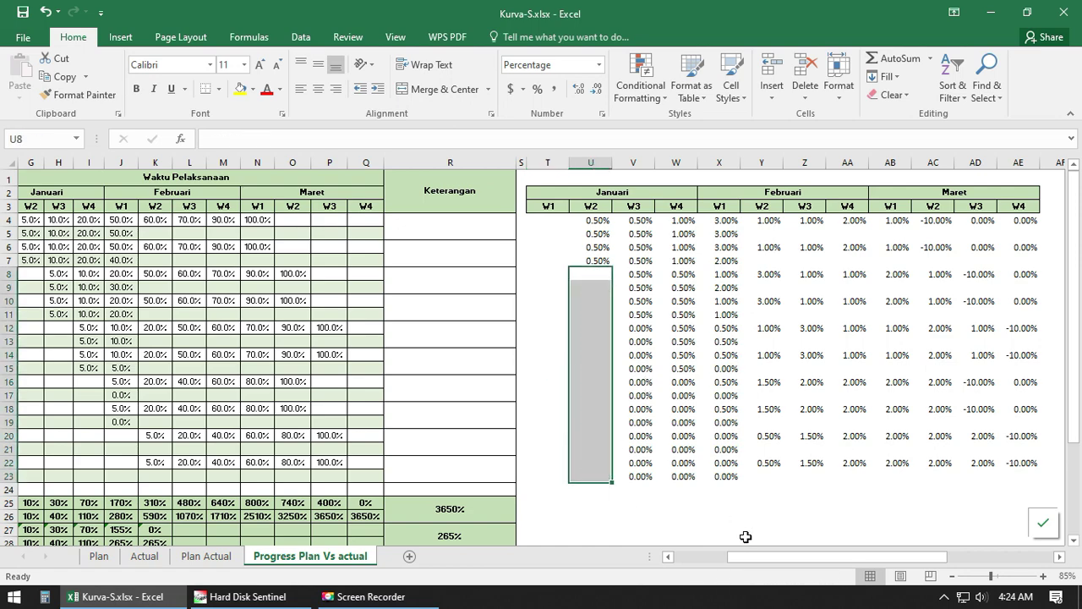
Step: Undo the clearing of the Januari W1 and W2 increments in columns T and U
left_click_drag(749, 557, 716, 556)
key("ctrl+v")
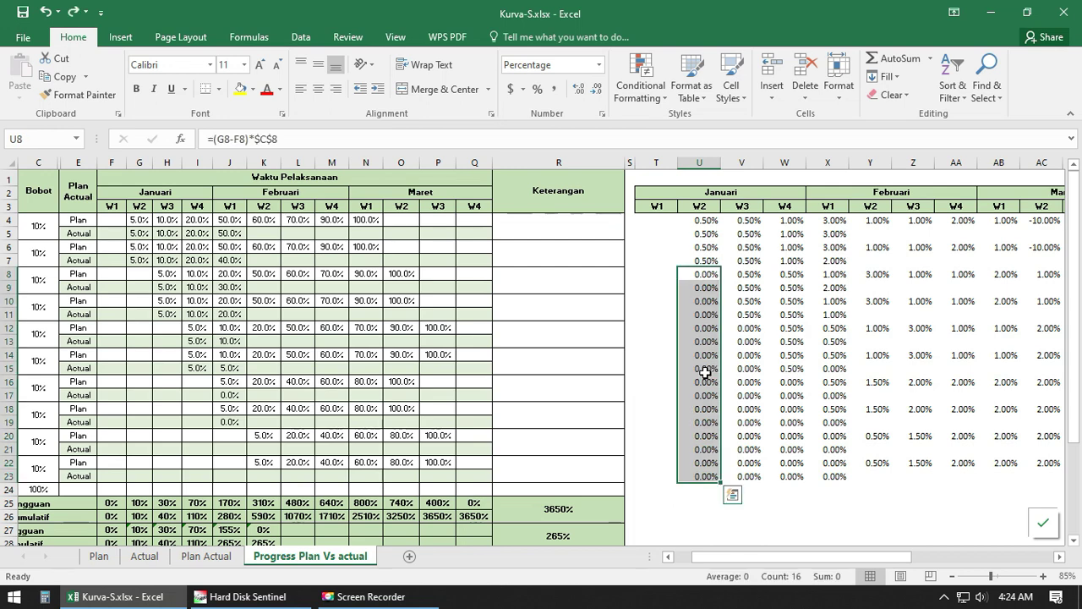
key("ctrl+z")
key("ctrl+z")
Step: Set up a Less Than conditional formatting rule with a 0% threshold for the helper table range T4:AE24
left_click(773, 277)
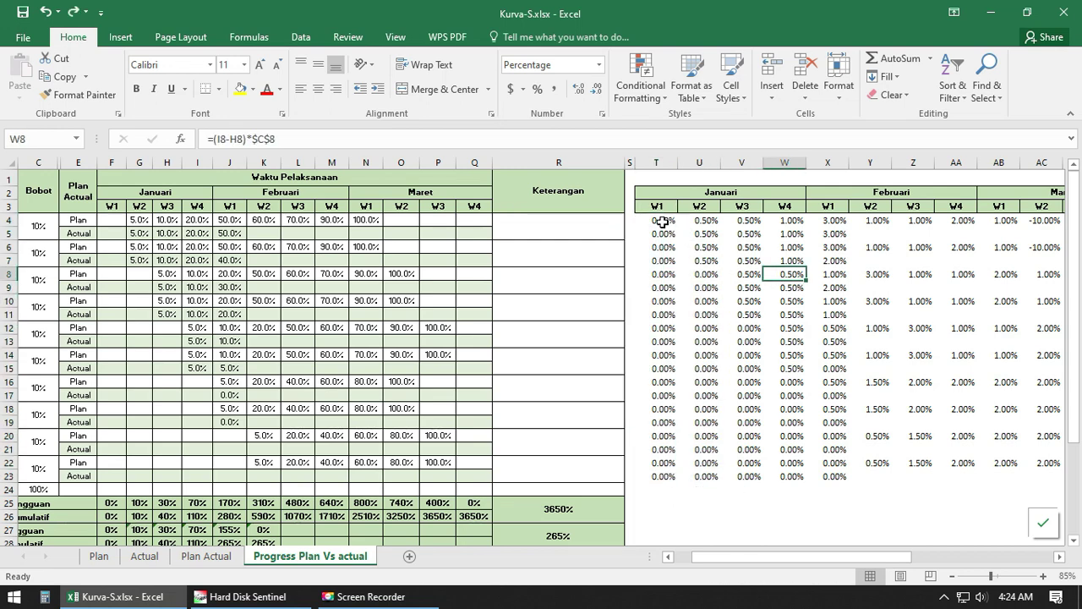
left_click_drag(662, 221, 1007, 491)
left_click(654, 101)
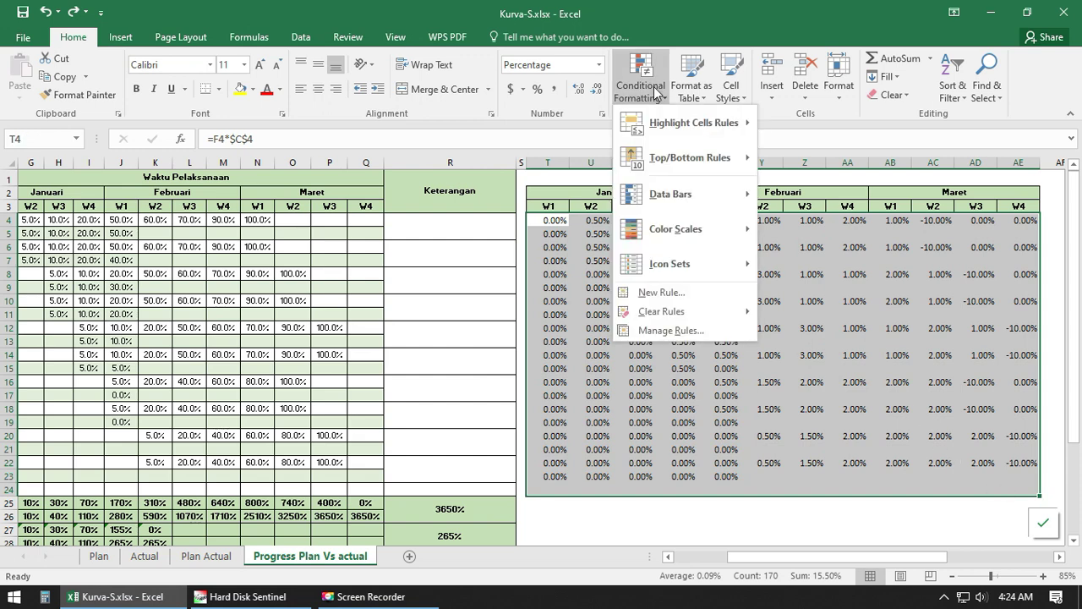
mouse_move(744, 130)
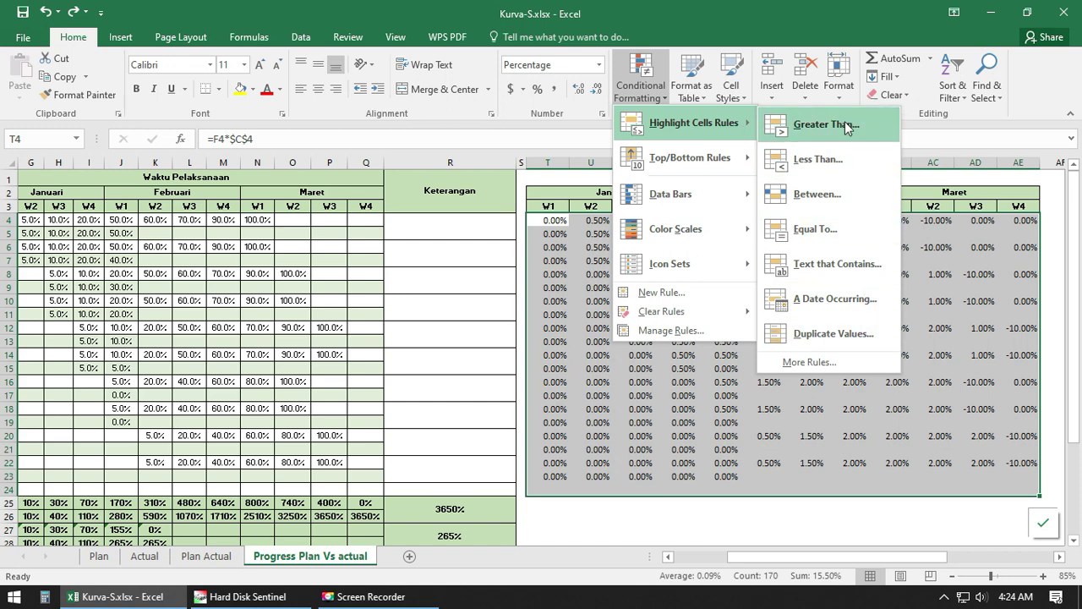
mouse_move(668, 155)
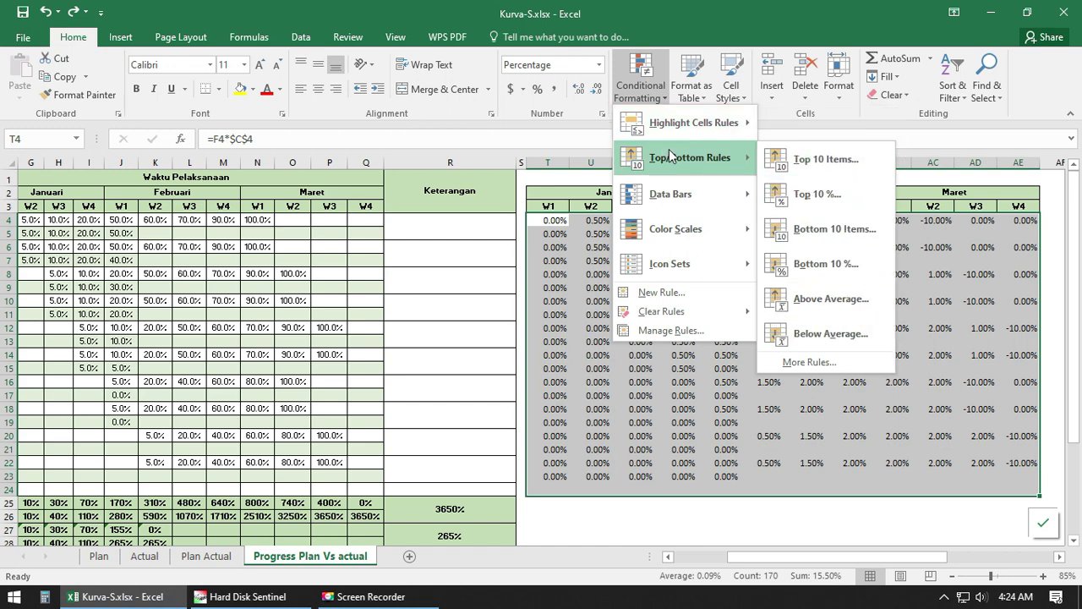
mouse_move(663, 119)
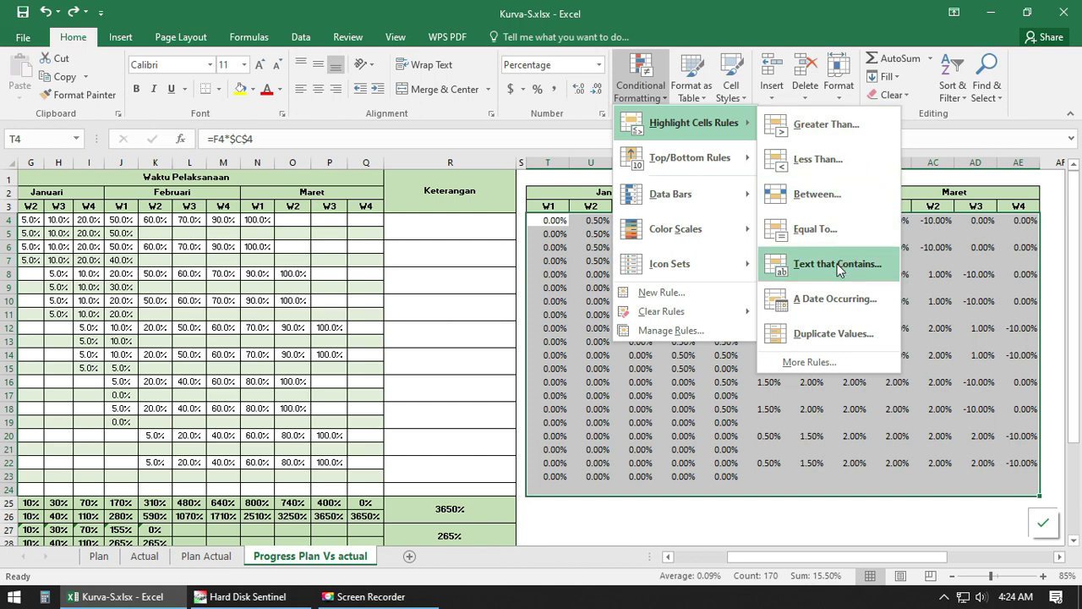
left_click(807, 159)
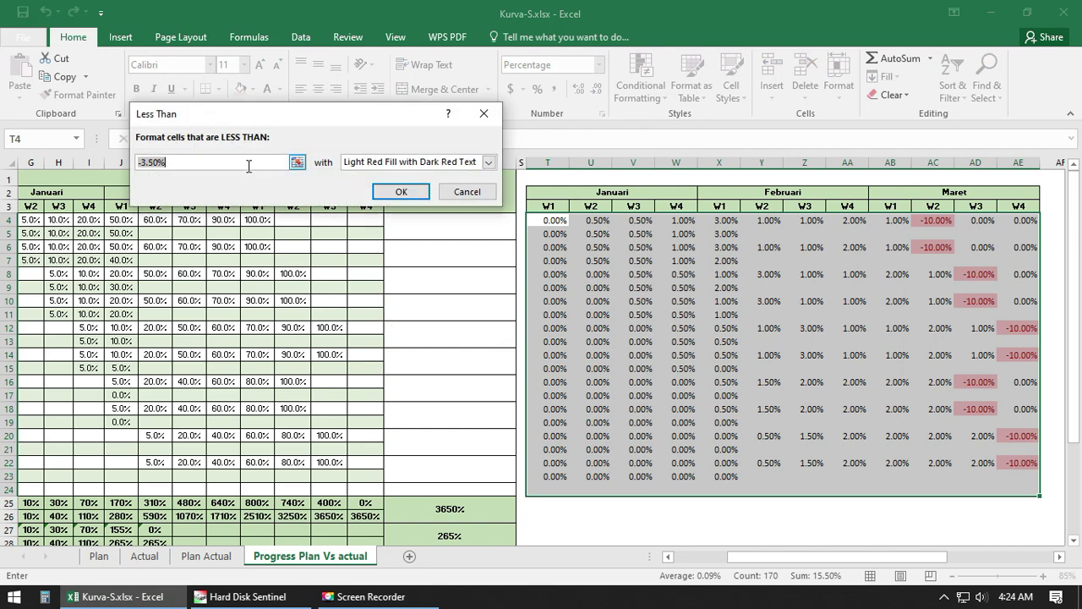
left_click_drag(158, 163, 132, 163)
type("0")
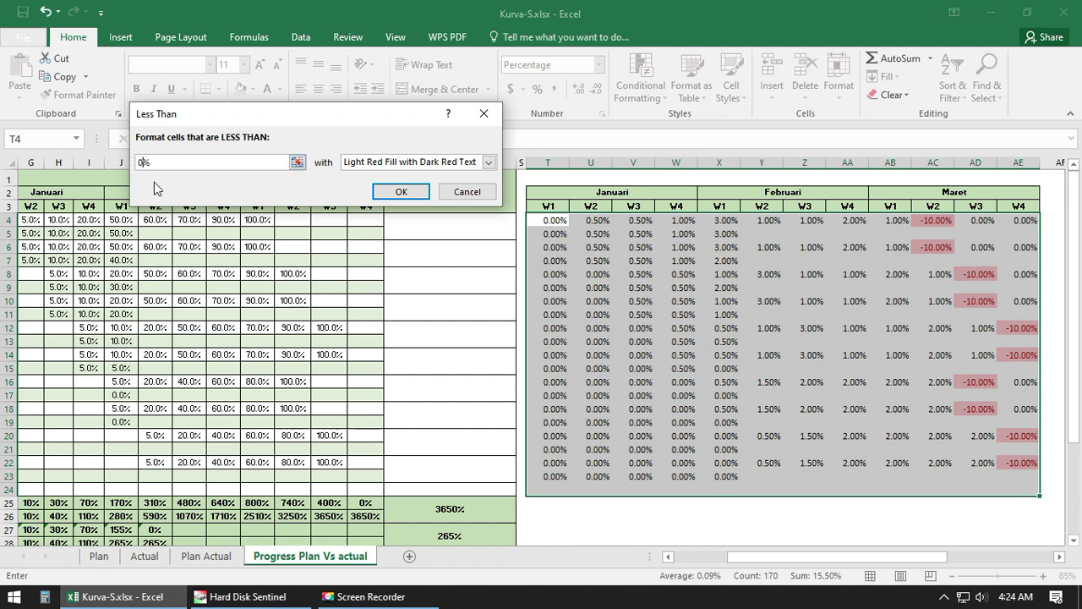
Step: Give the Less Than rule a custom format with white font color and apply it to the helper table
left_click(489, 162)
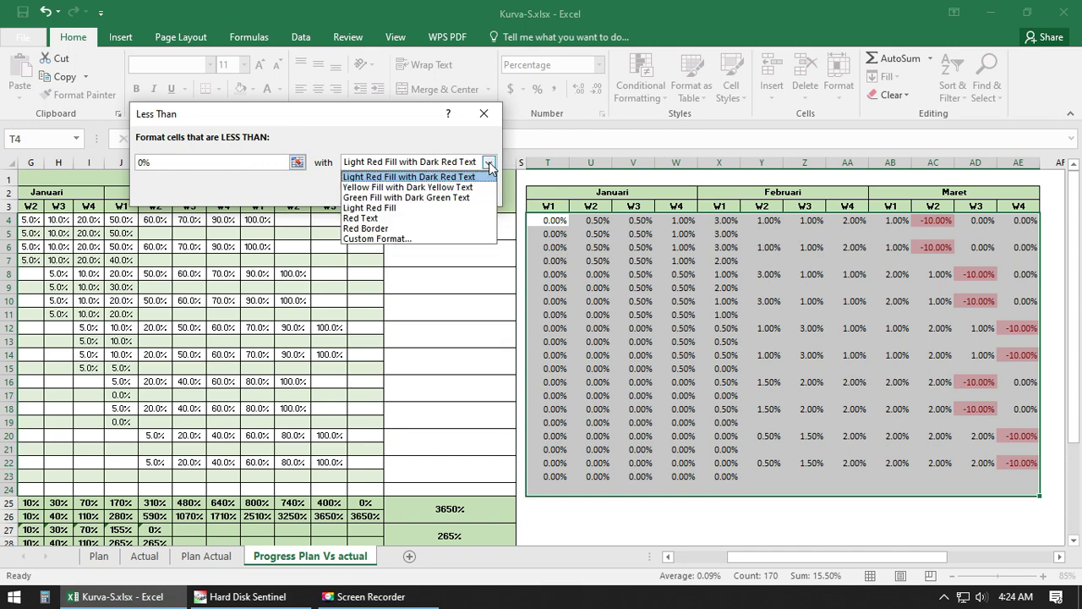
left_click(380, 239)
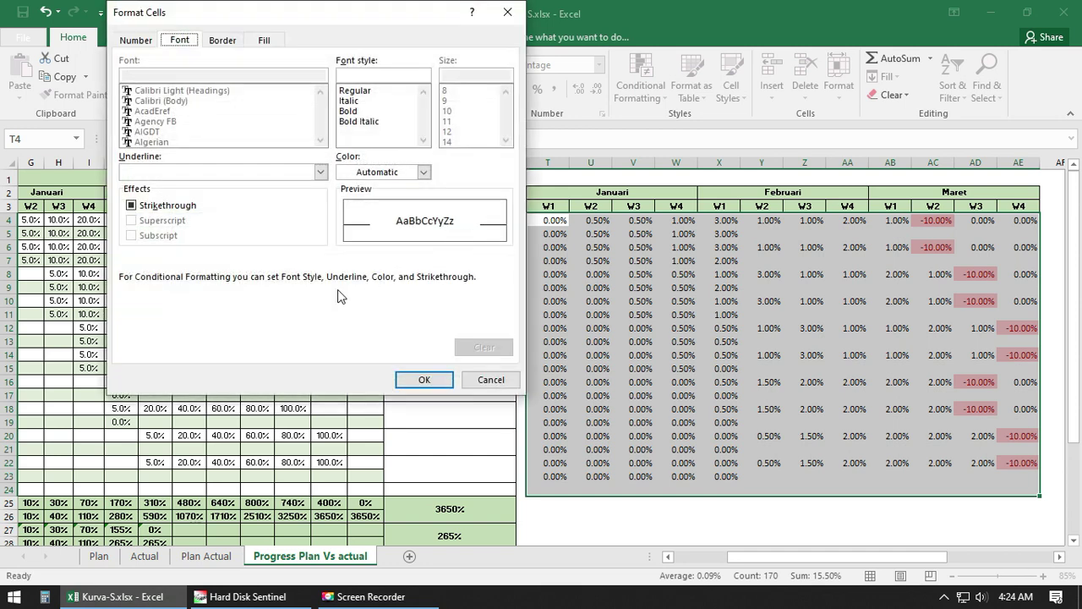
left_click(140, 40)
left_click(178, 42)
left_click(424, 171)
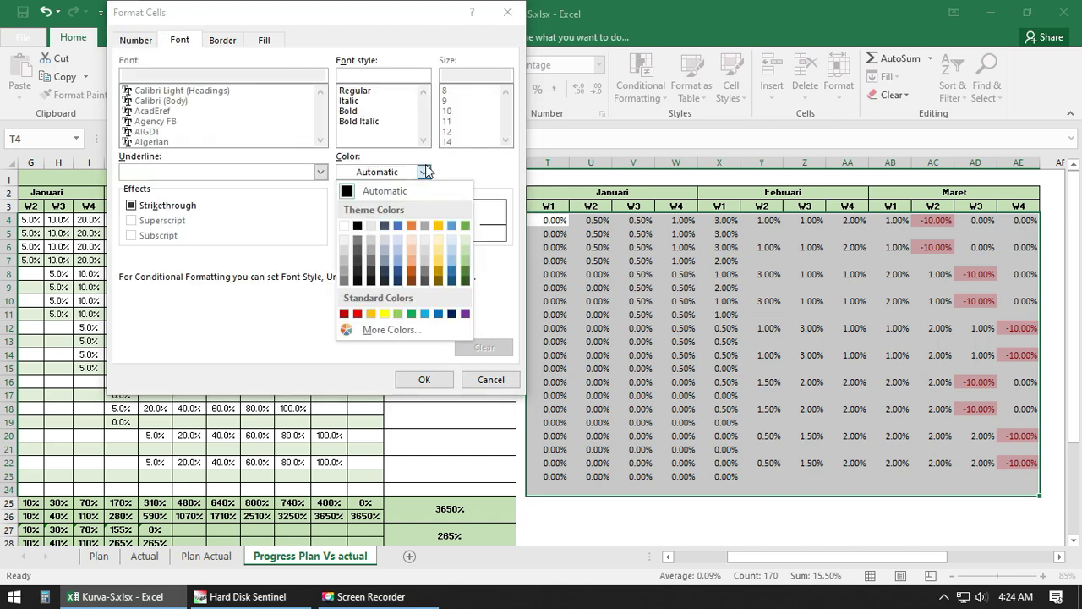
left_click(344, 226)
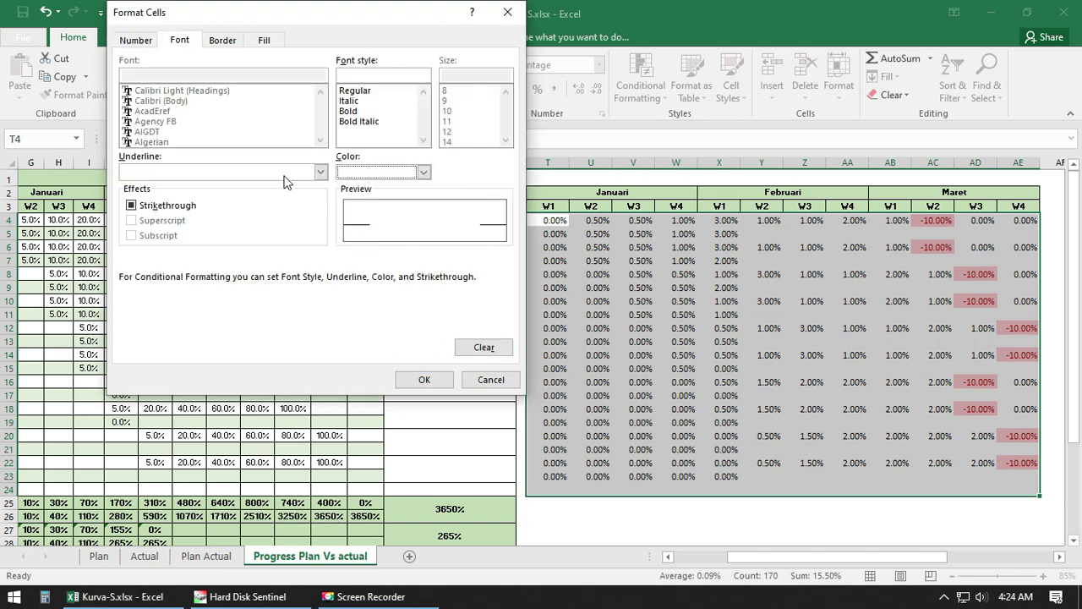
left_click(425, 380)
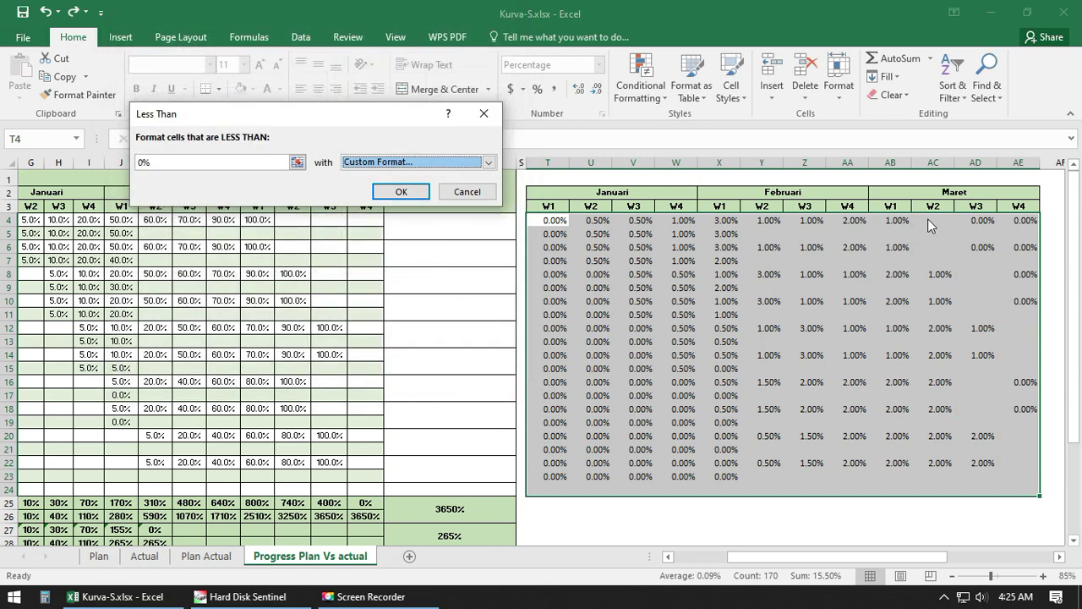
left_click(186, 162)
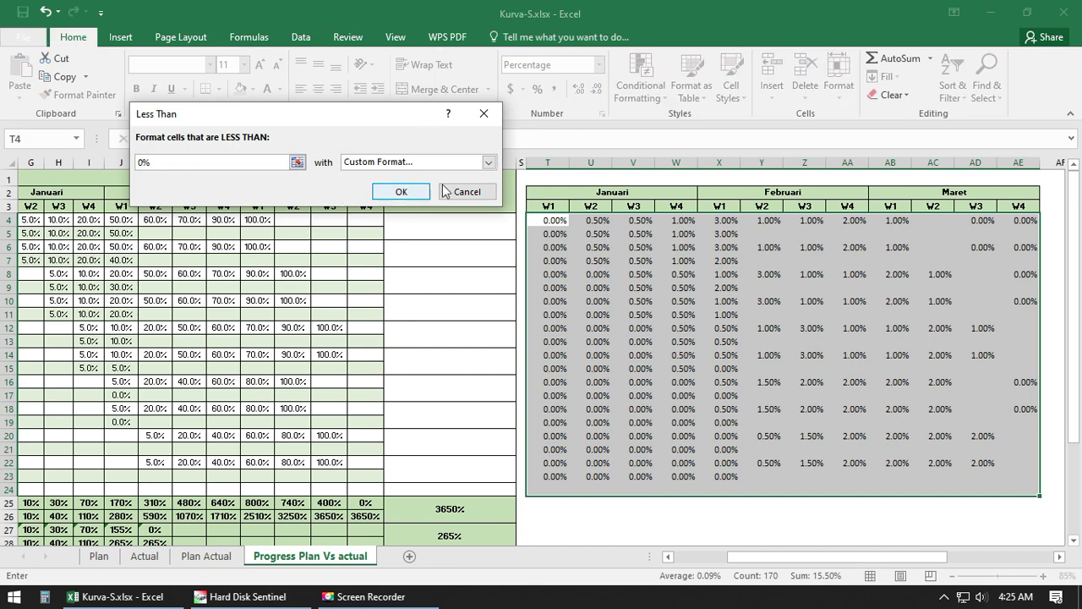
left_click(296, 162)
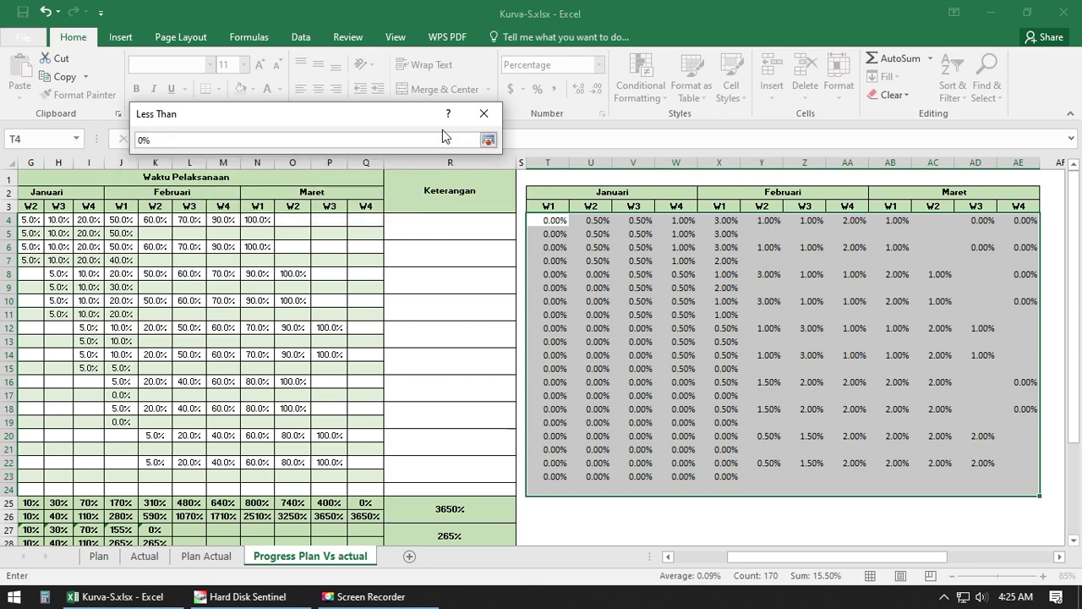
left_click(486, 139)
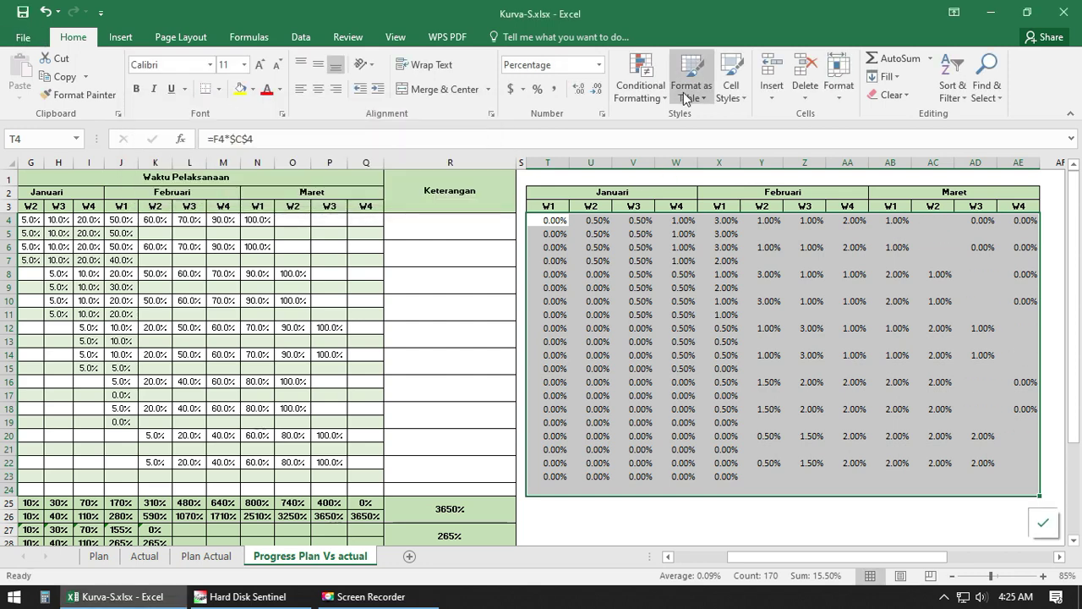
Step: Set up an Equal To conditional formatting rule with a 0% value for the helper table range T4:AE24
left_click(639, 84)
mouse_move(659, 123)
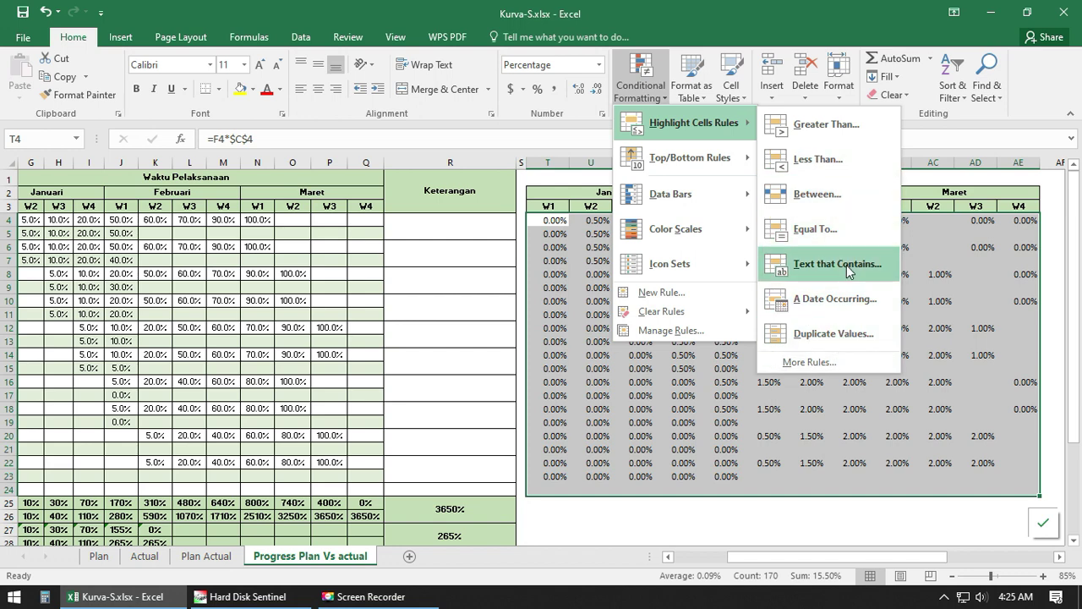
left_click(816, 228)
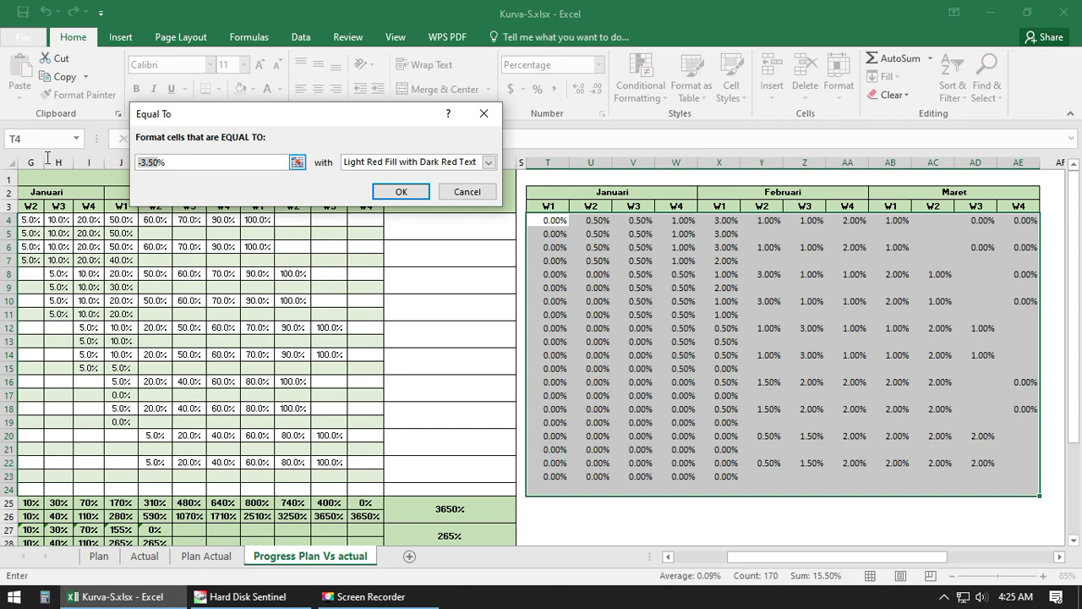
type("0%")
Step: Give the Equal To rule a custom format with white font, white pattern color and white background fill, and apply it
left_click(488, 162)
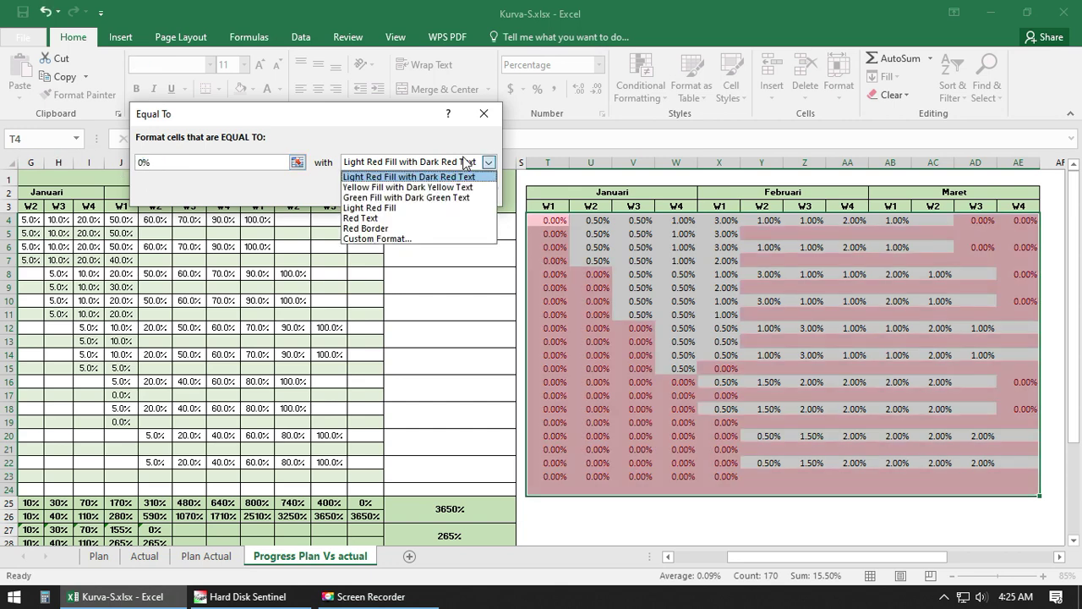
left_click(372, 238)
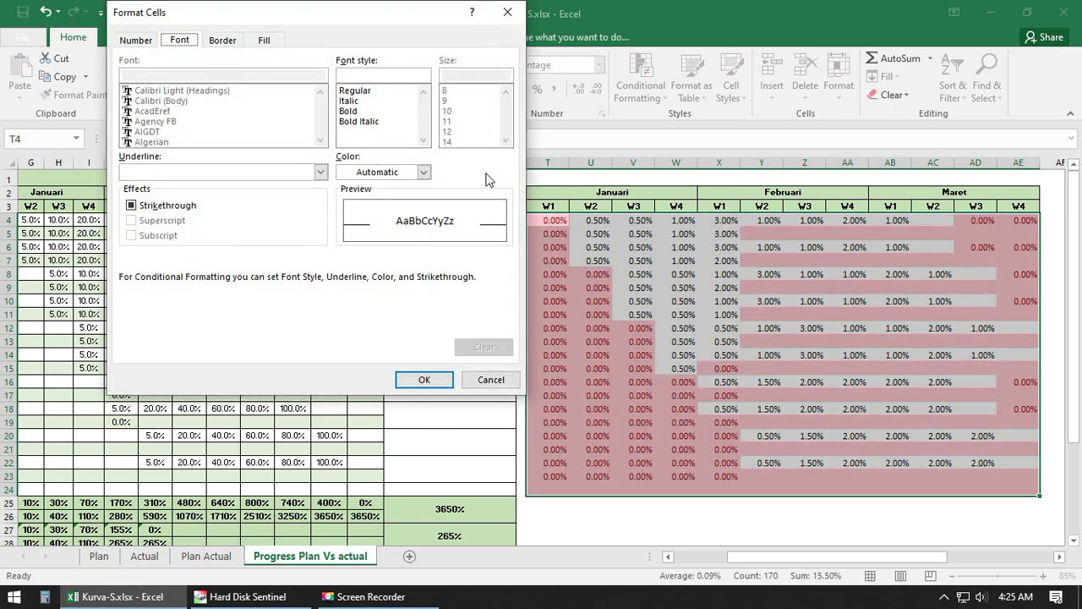
left_click(389, 173)
left_click(362, 233)
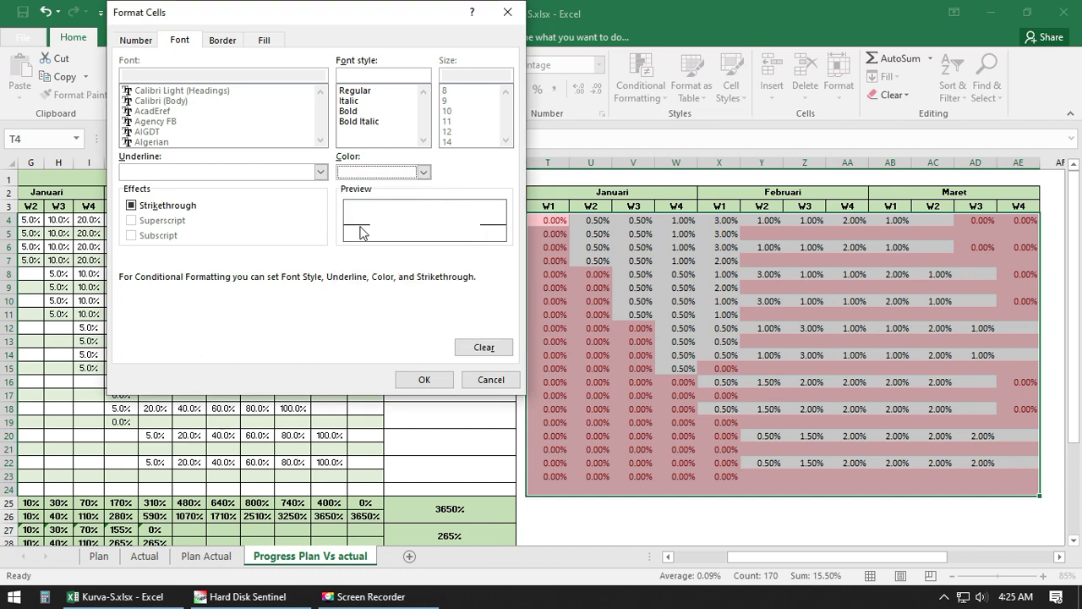
left_click(222, 40)
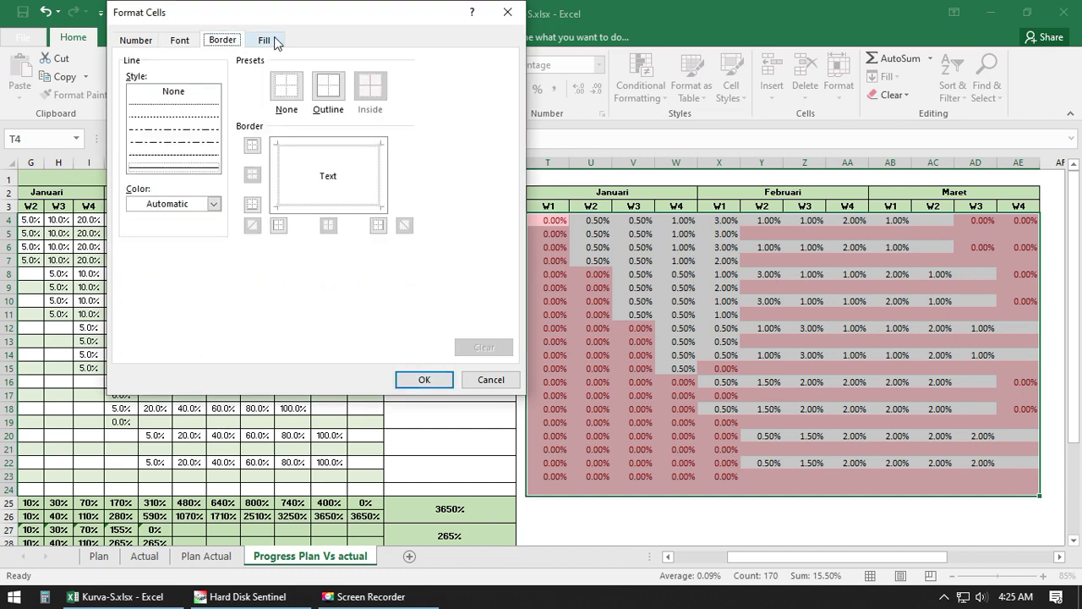
left_click(264, 40)
left_click(404, 76)
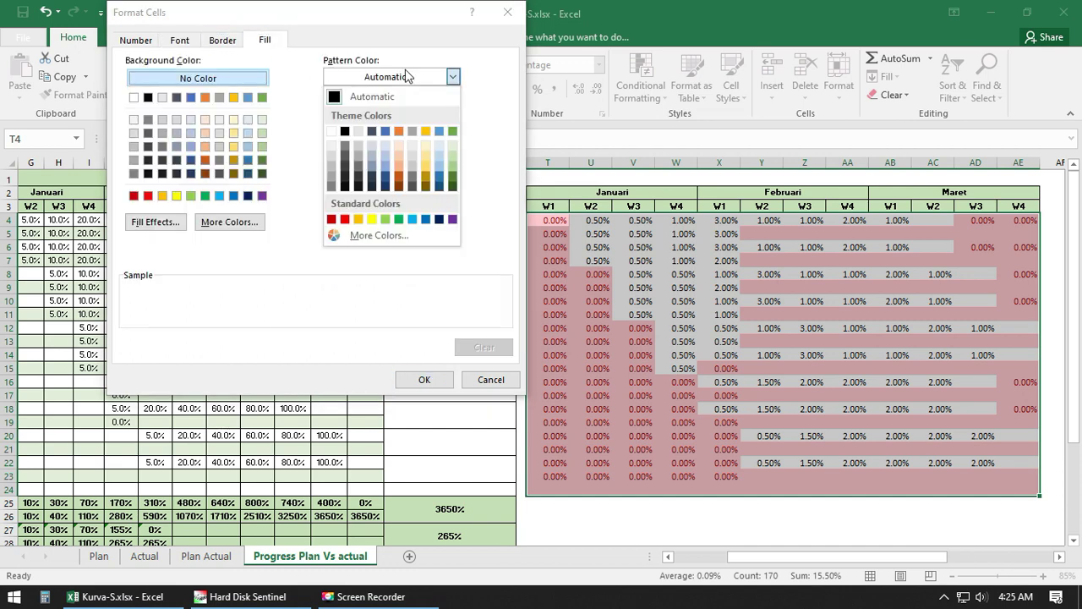
left_click(331, 131)
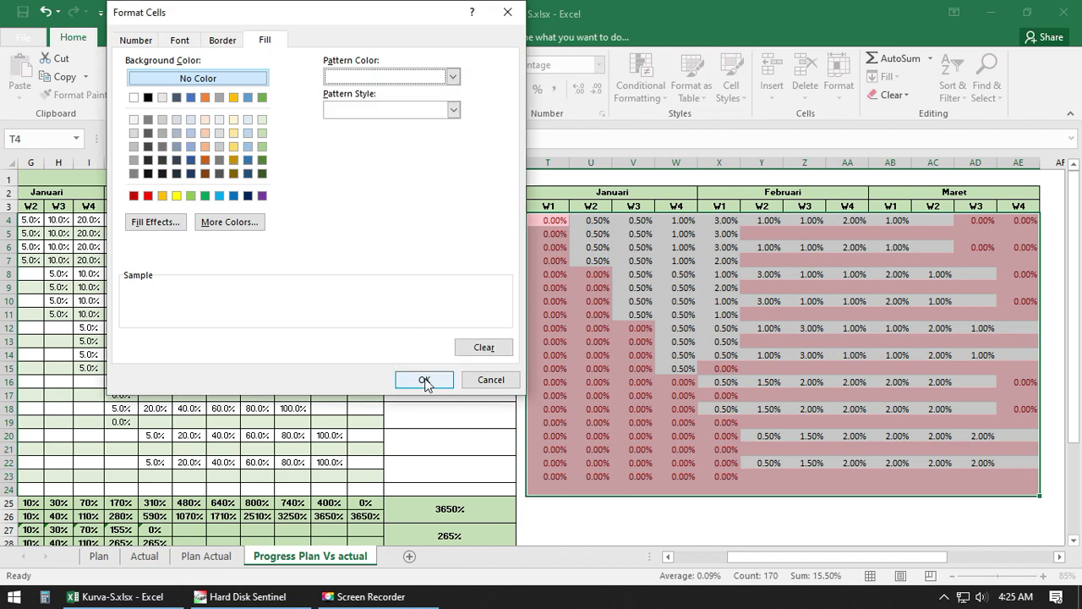
left_click(133, 98)
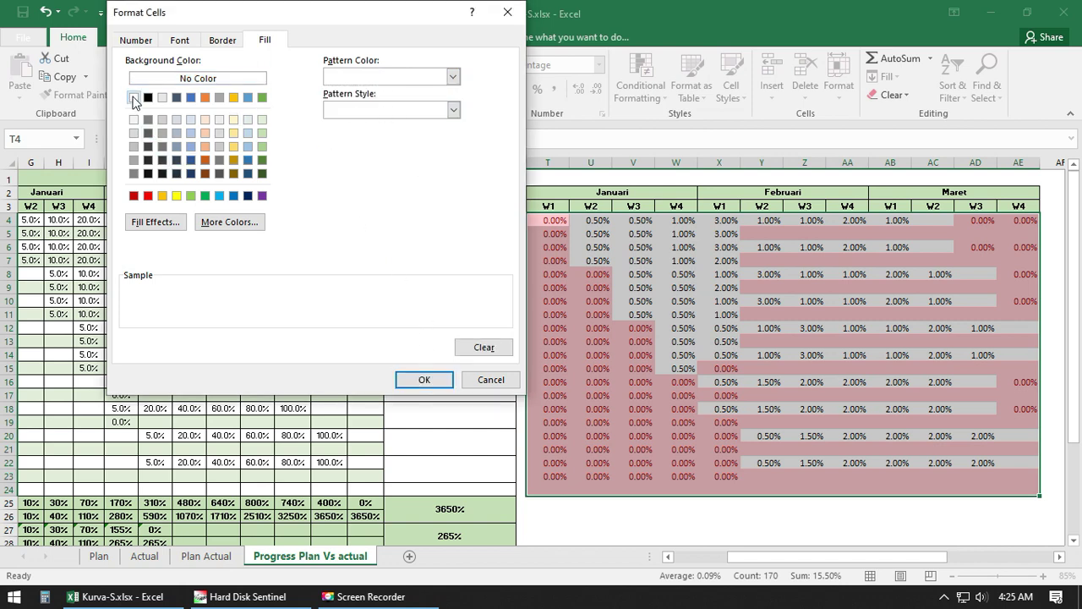
left_click(424, 381)
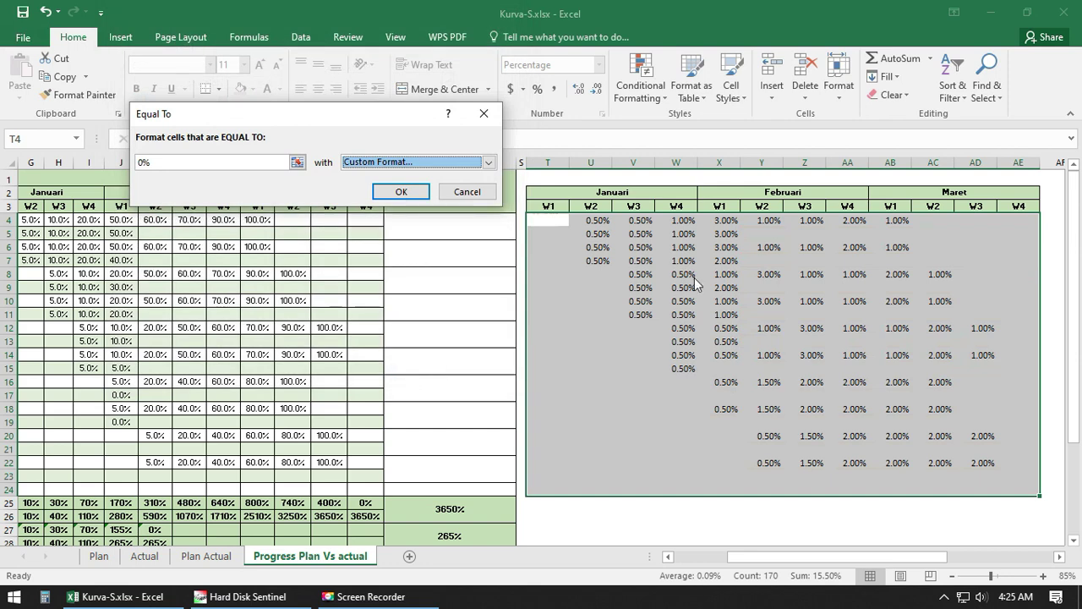
left_click(403, 191)
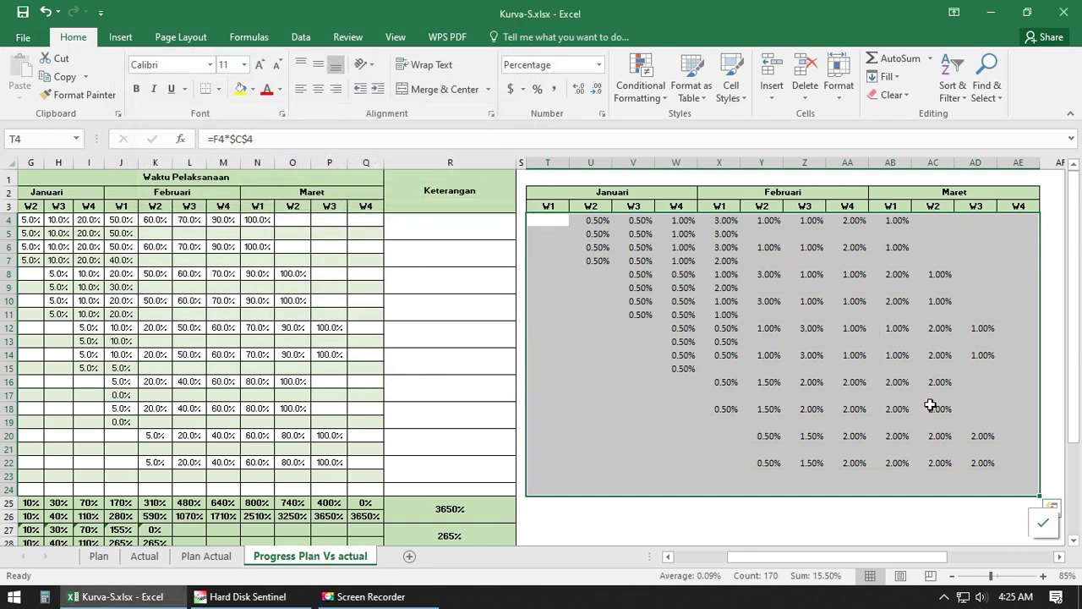
Step: Inspect the formulas in the blank-looking Januari and Maret cells of the helper table
left_click(943, 233)
left_click(941, 217)
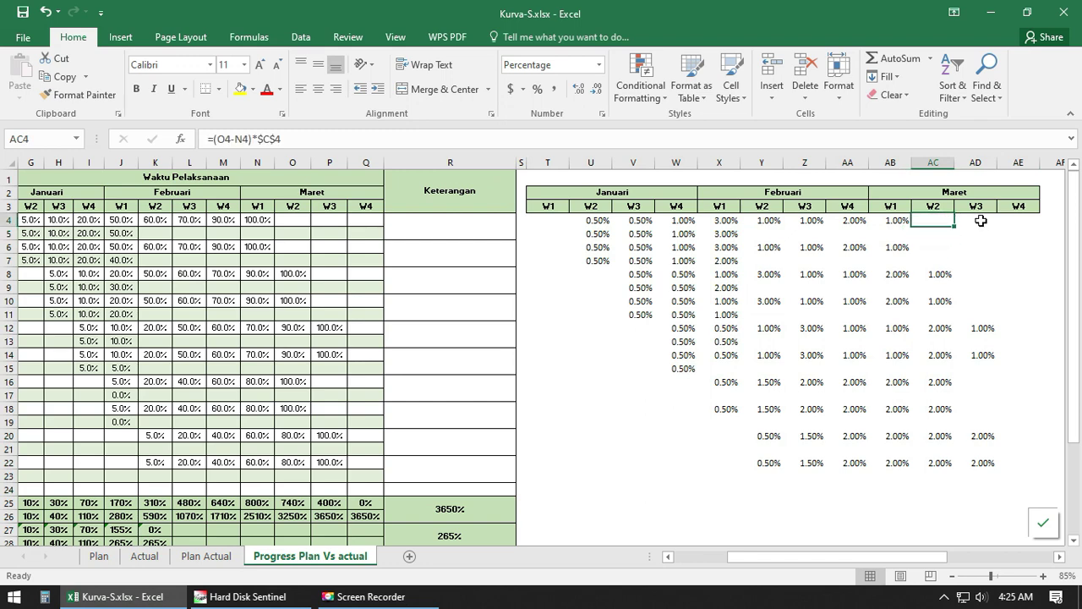
left_click(981, 221)
left_click(922, 223)
left_click(968, 224)
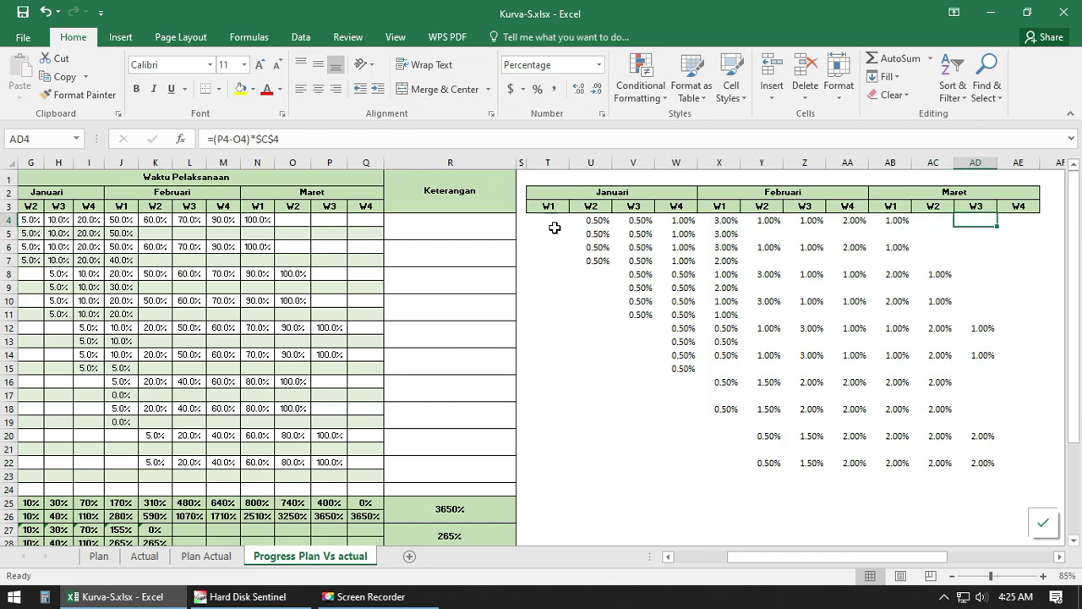
left_click(553, 232)
left_click(551, 259)
left_click(559, 317)
left_click(596, 287)
left_click(633, 274)
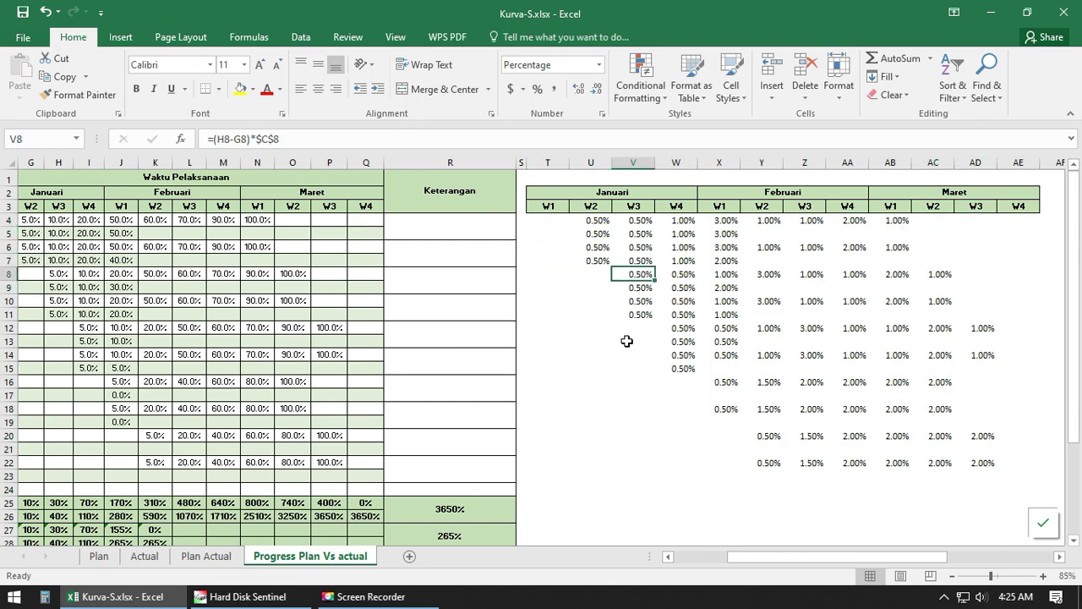
left_click(632, 328)
Step: Compare Pekerjaan 6's Actual progress in Januari W4 and Februari W1 with the matching helper increments in W15 and X15
left_click_drag(918, 555, 878, 552)
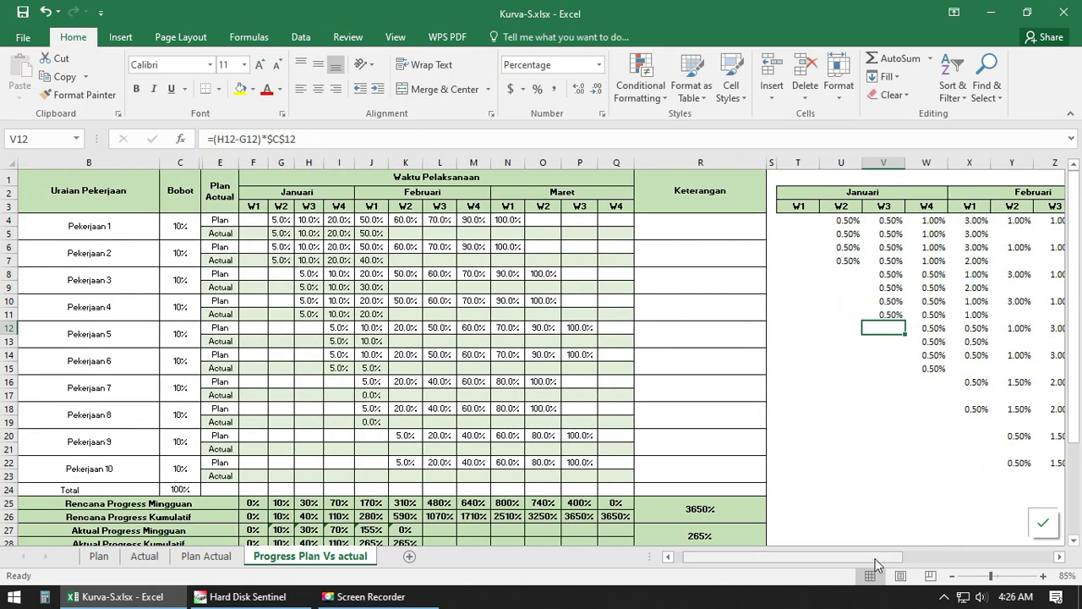
left_click_drag(872, 559, 880, 559)
left_click(830, 369)
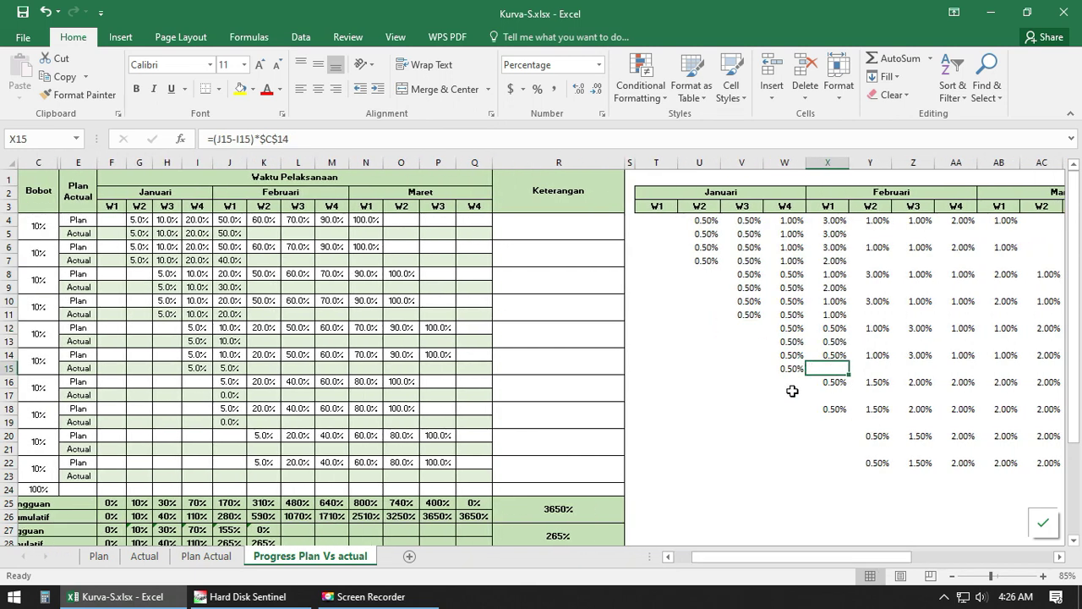
left_click(794, 368)
left_click(830, 371)
left_click(230, 368)
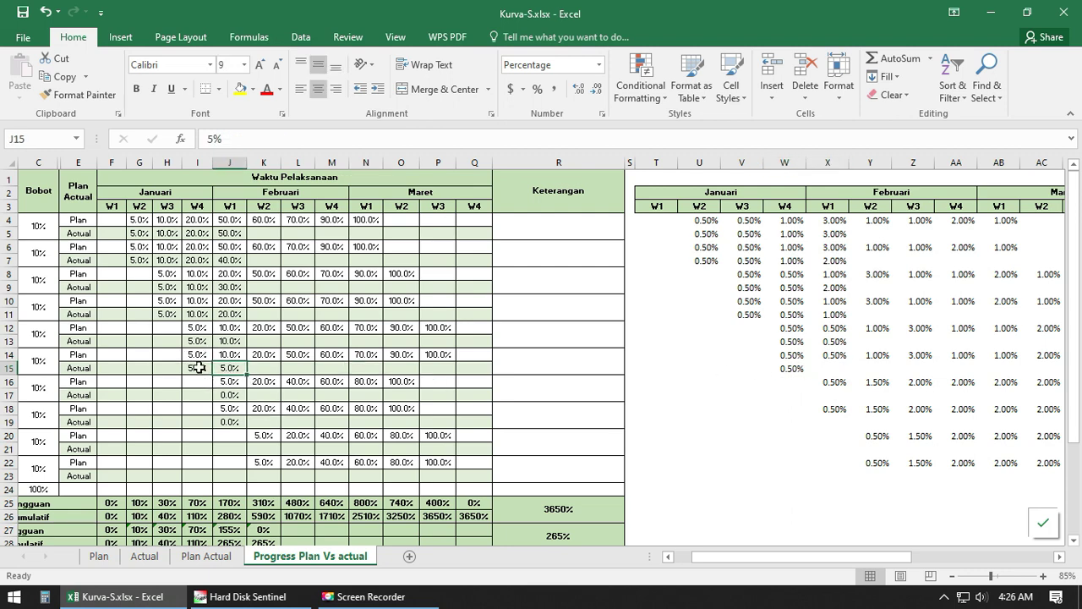
left_click(200, 370)
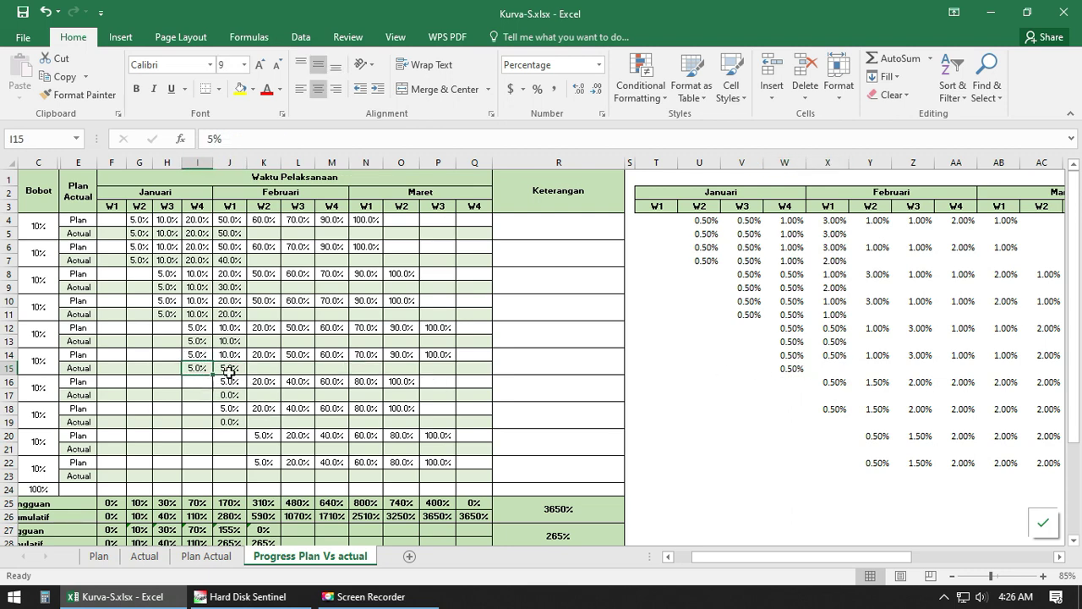
left_click(229, 369)
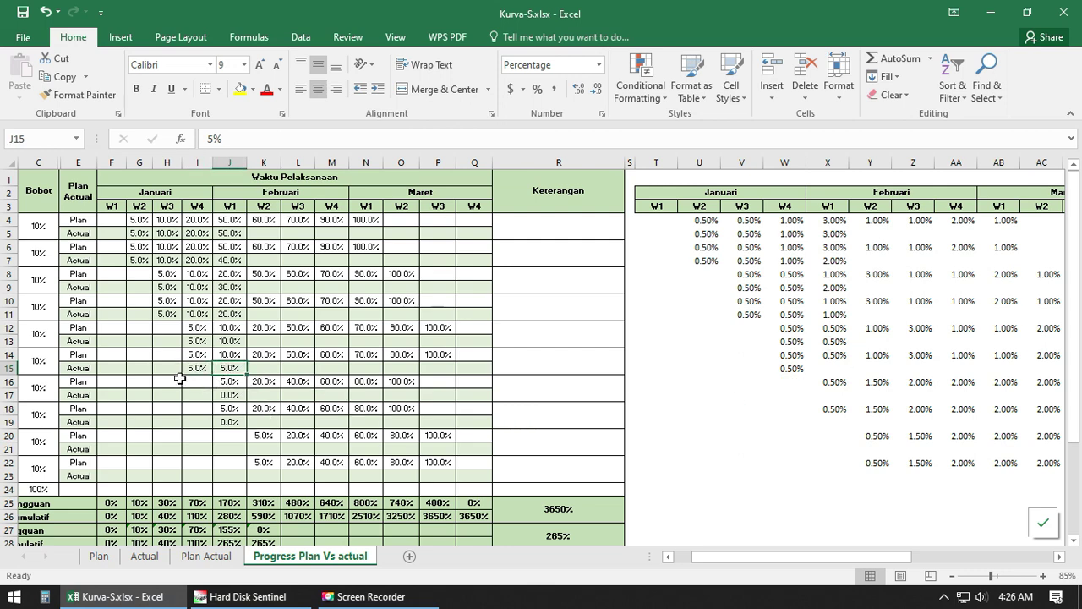
left_click(909, 453)
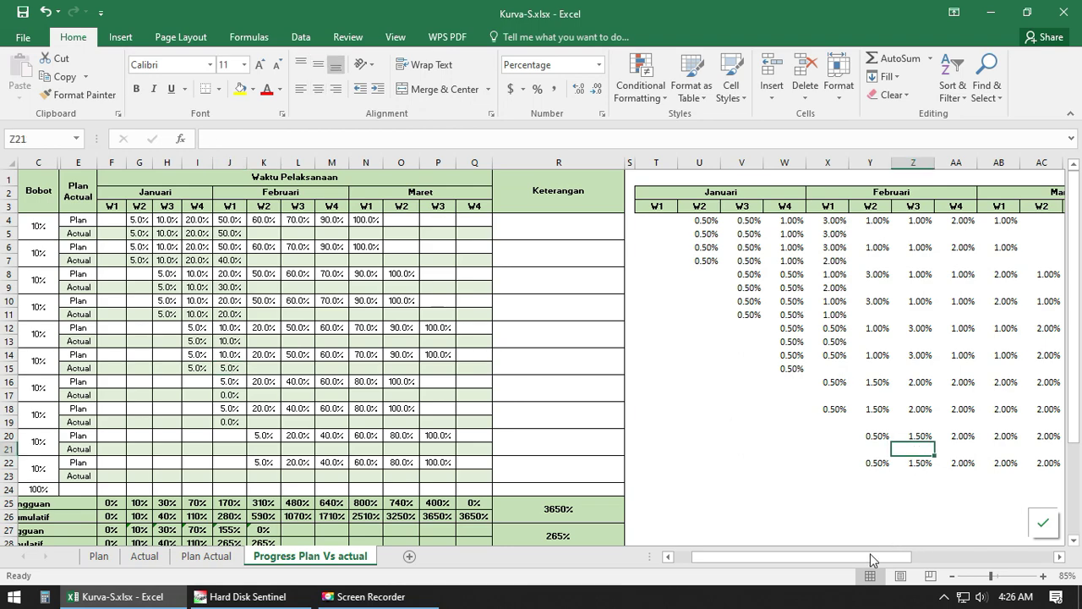
Step: Review the helper table range T4:AE23 and the progress totals on the Plan Actual sheet, returning to Progress Plan Vs actual
left_click_drag(870, 556, 918, 558)
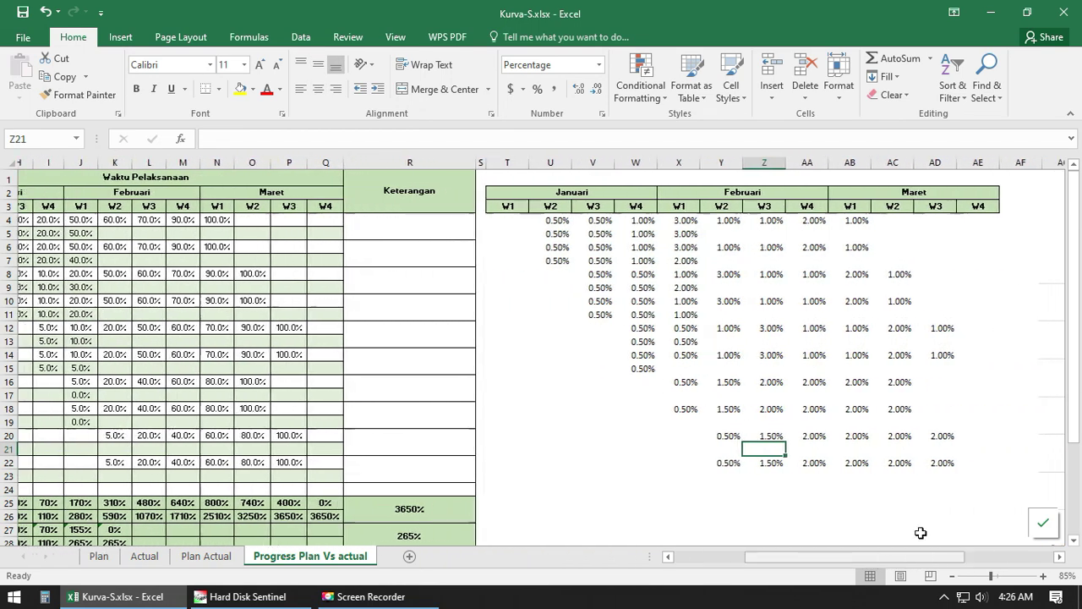
left_click(747, 327)
left_click_drag(488, 218, 966, 471)
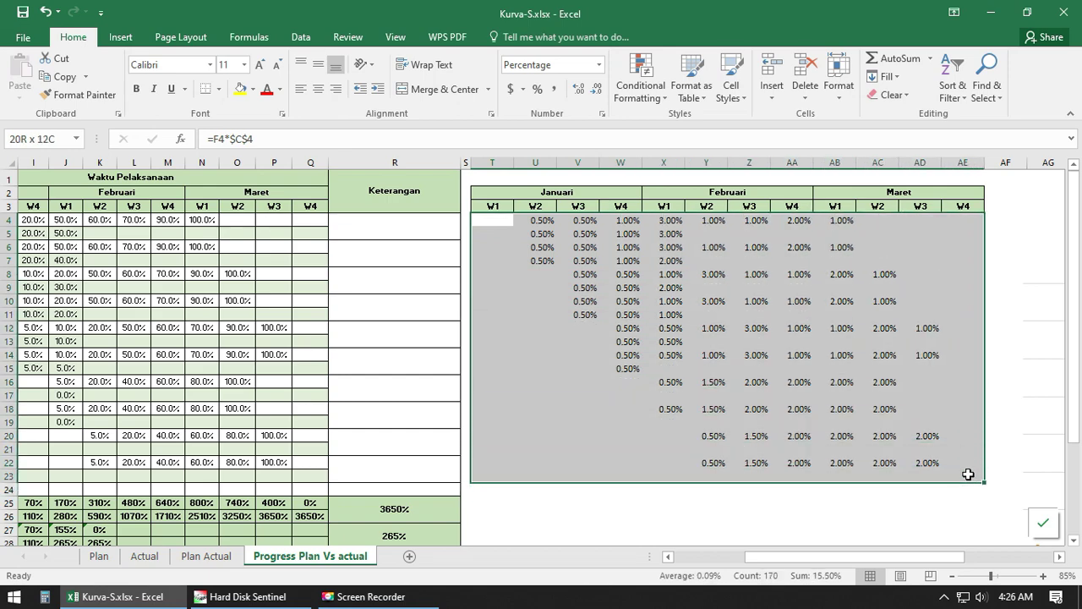
left_click(620, 530)
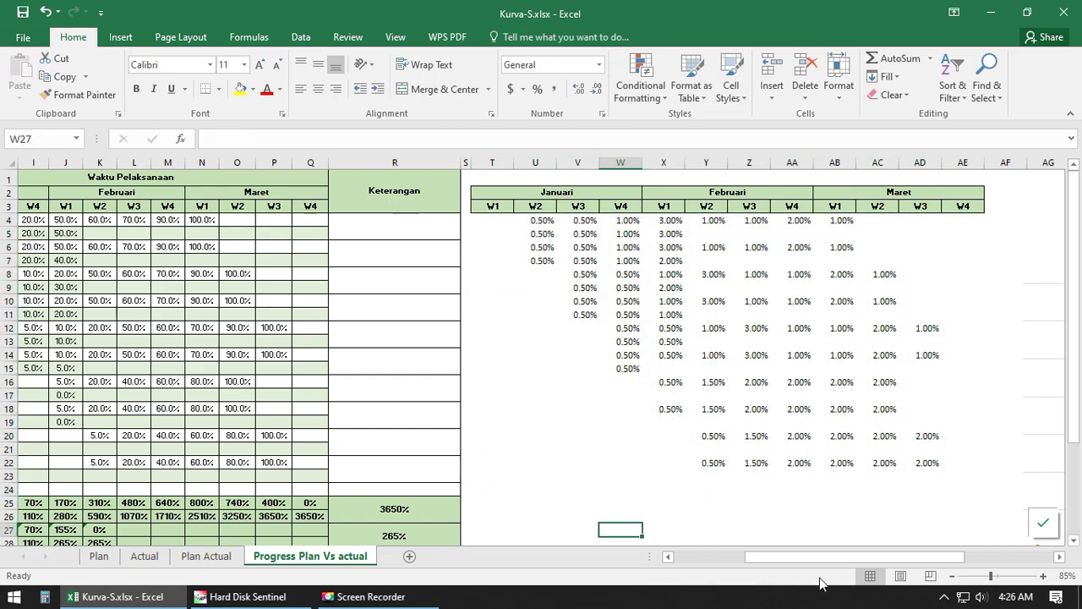
left_click_drag(794, 556, 442, 565)
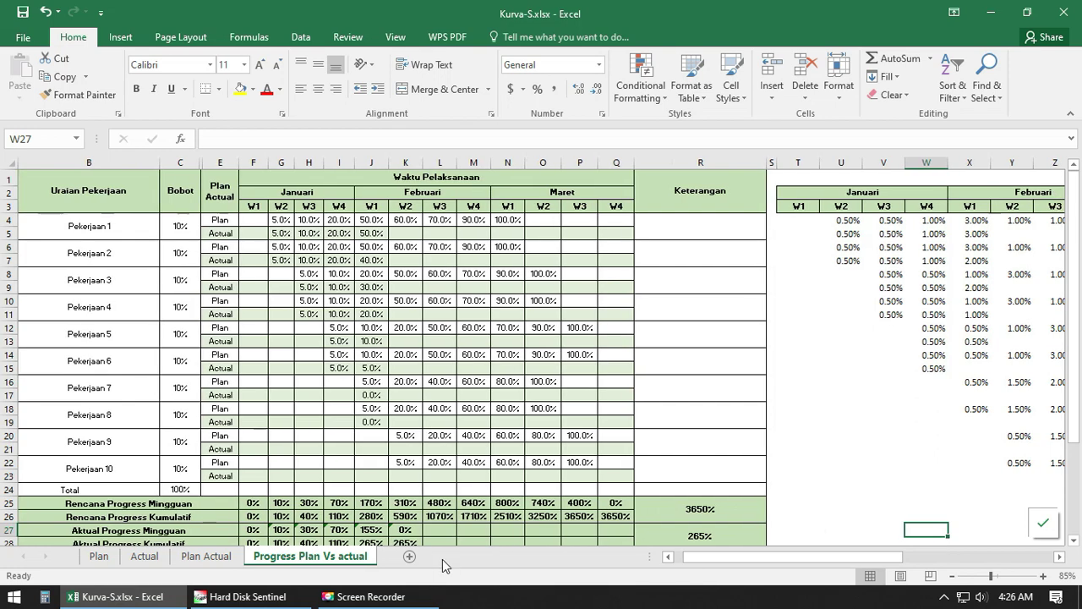
left_click(206, 556)
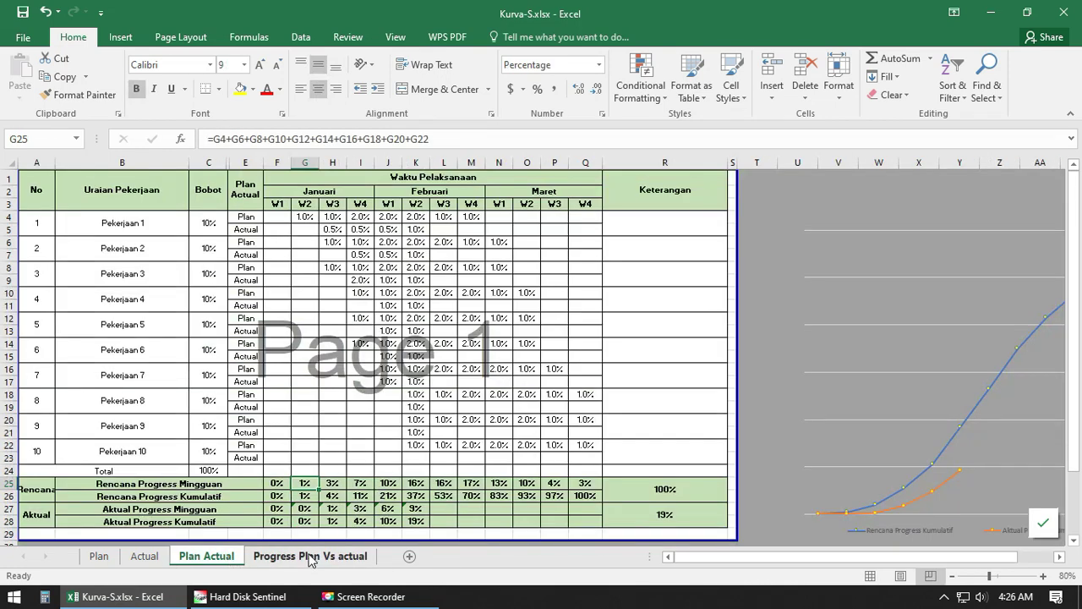
left_click(309, 557)
left_click(254, 502)
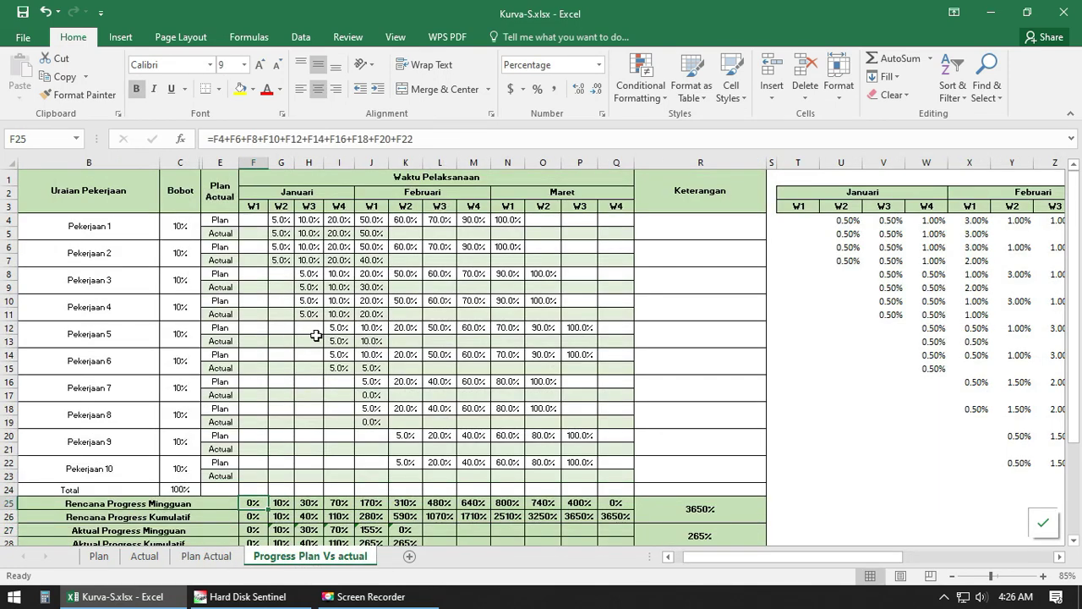
left_click(436, 132)
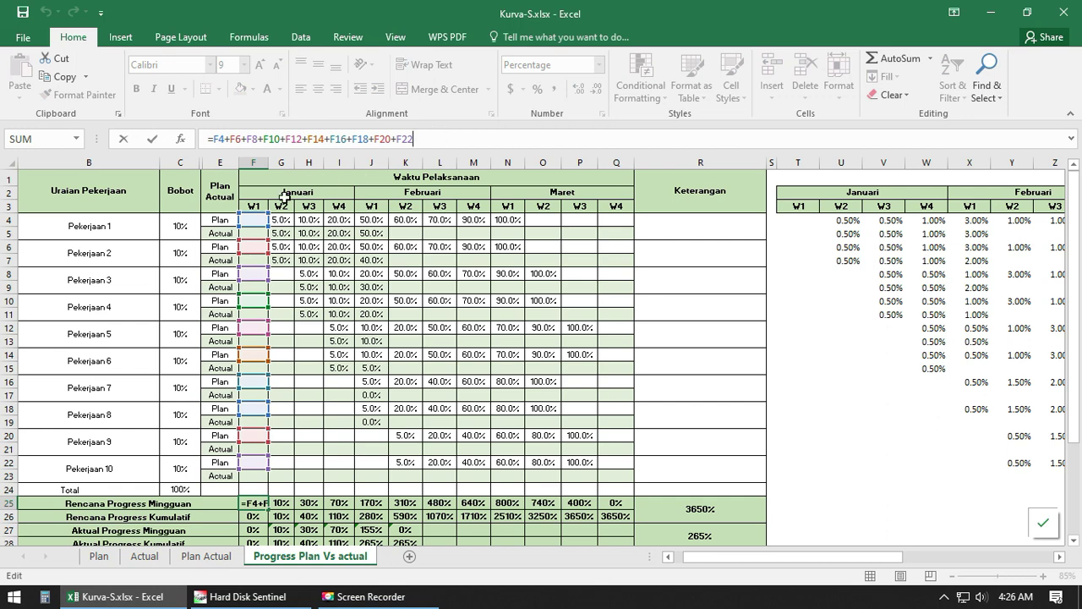
left_click_drag(258, 225, 810, 226)
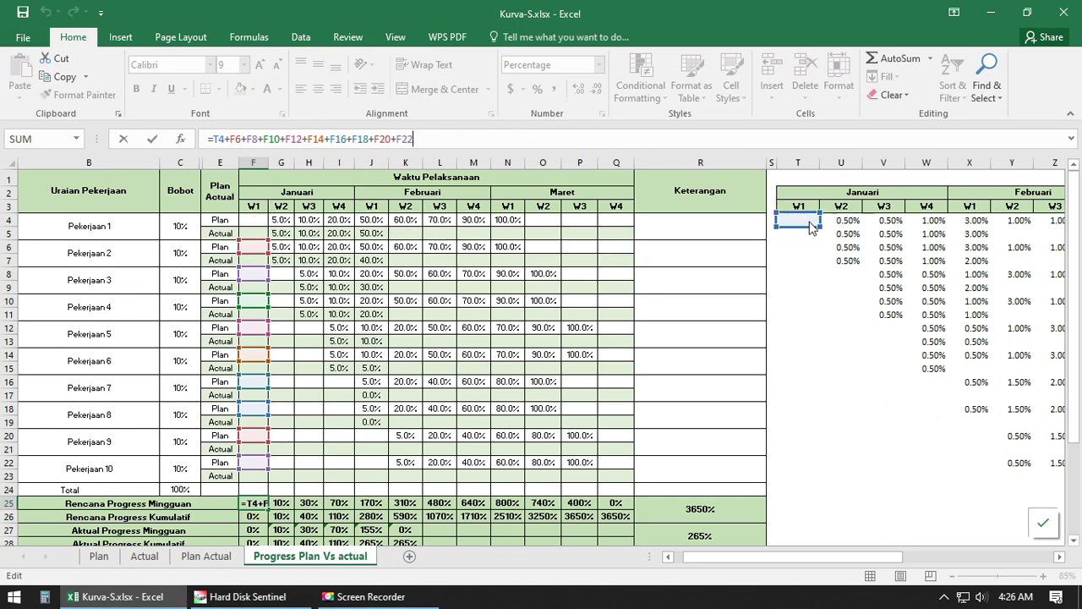
left_click_drag(267, 254, 798, 247)
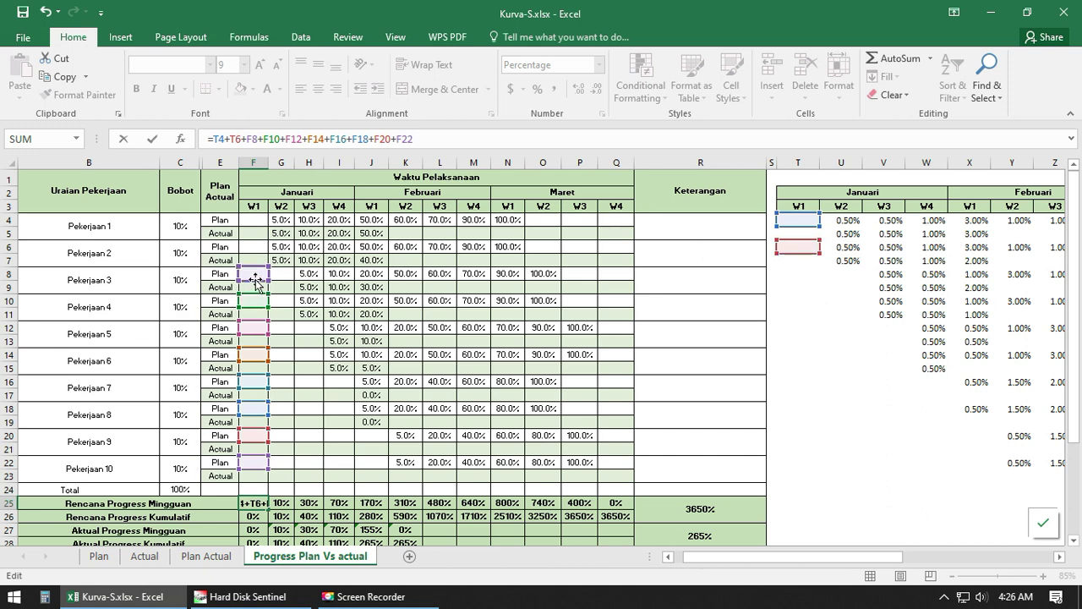
left_click_drag(256, 279, 798, 276)
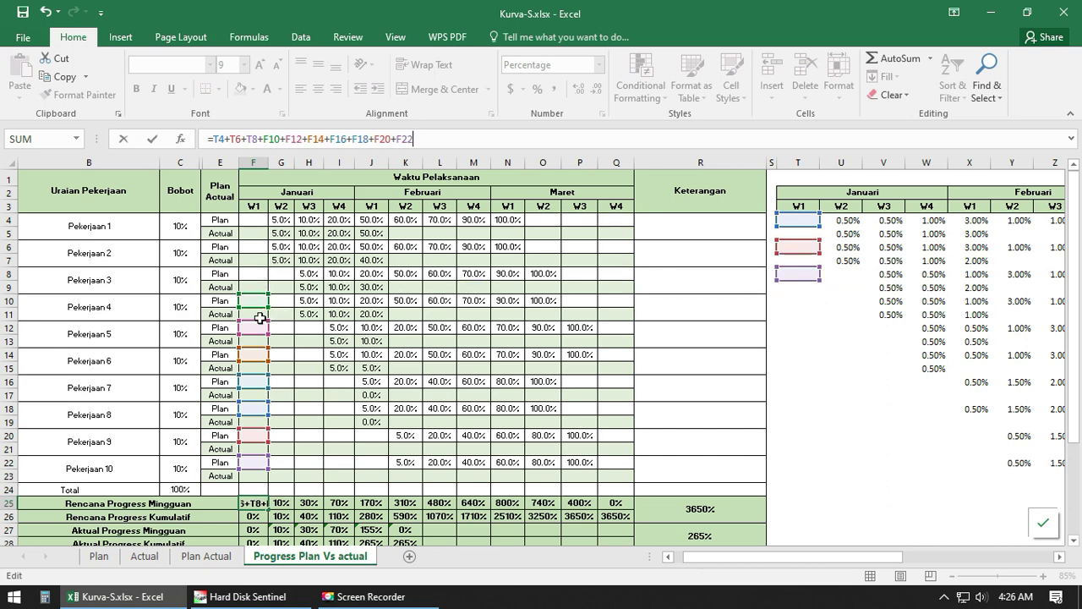
left_click_drag(261, 317, 798, 304)
left_click_drag(255, 326, 798, 330)
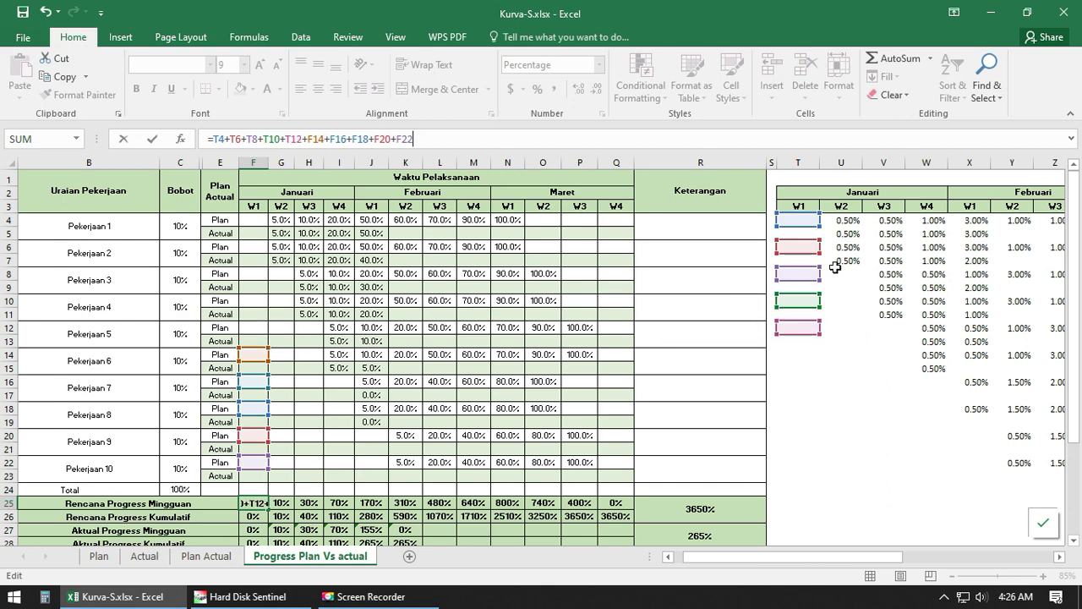
key("ctrl+z")
key("ctrl+z")
key("ctrl+z")
key("ctrl+z")
key("ctrl+z")
key("ctrl+z")
key("ctrl+z")
key("Escape")
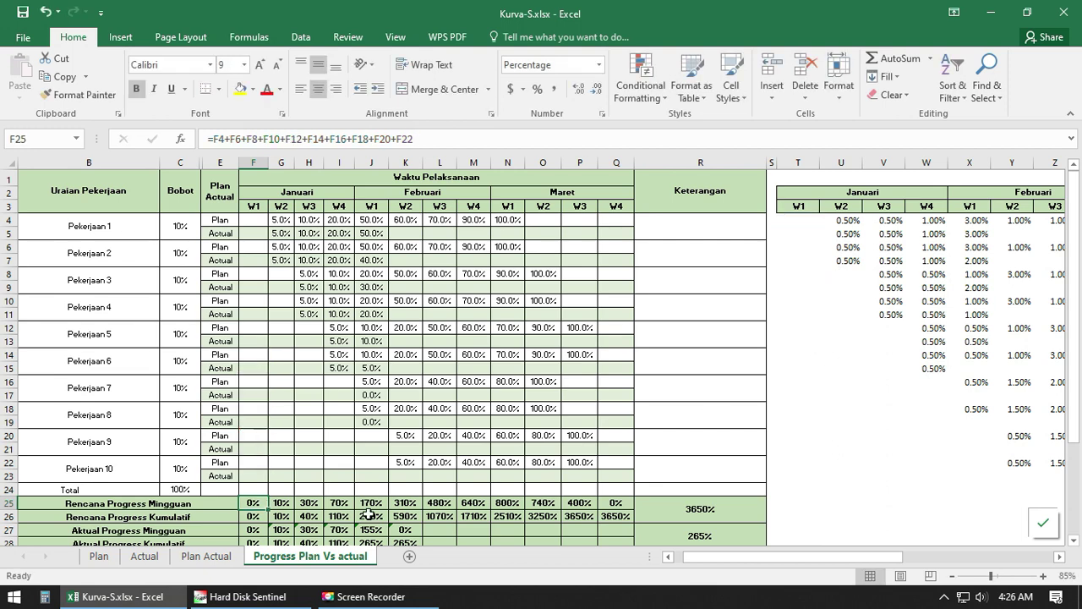
double_click(255, 504)
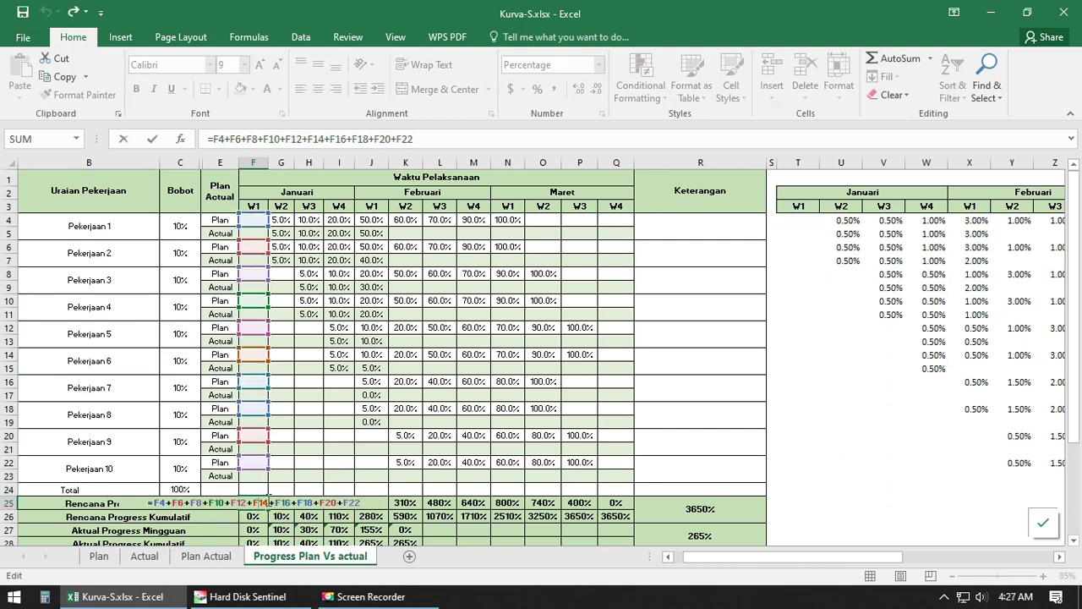
key("Escape")
Step: Copy the plan and actual progress total formulas F25:Q28 to T25 below the helper table and check T25's summed references
scroll(398, 478, "down", 1)
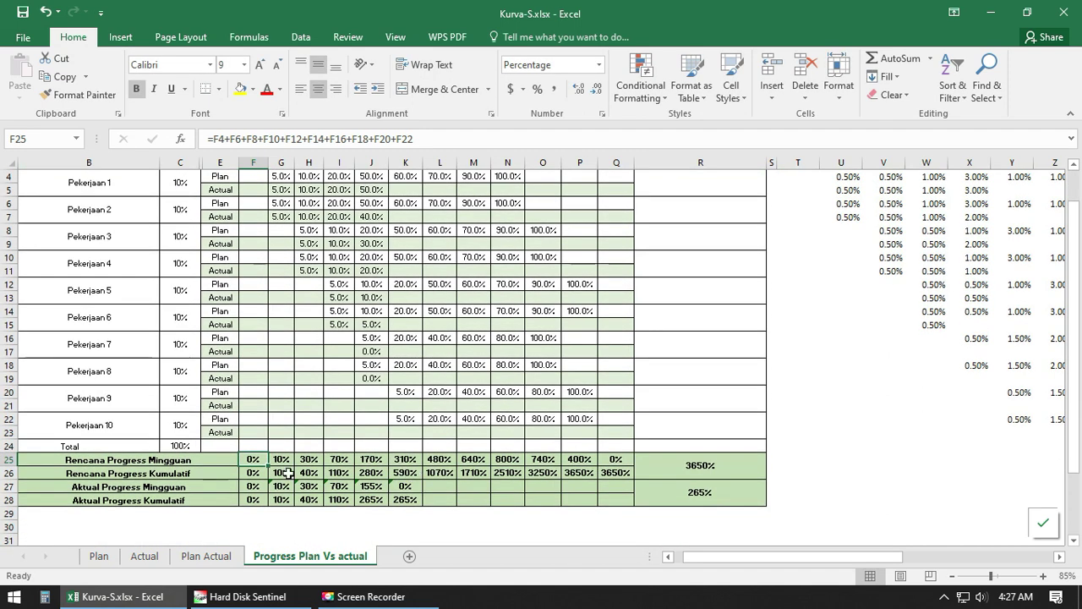
left_click_drag(253, 459, 611, 497)
key("ctrl+c")
scroll(892, 416, "up", 1)
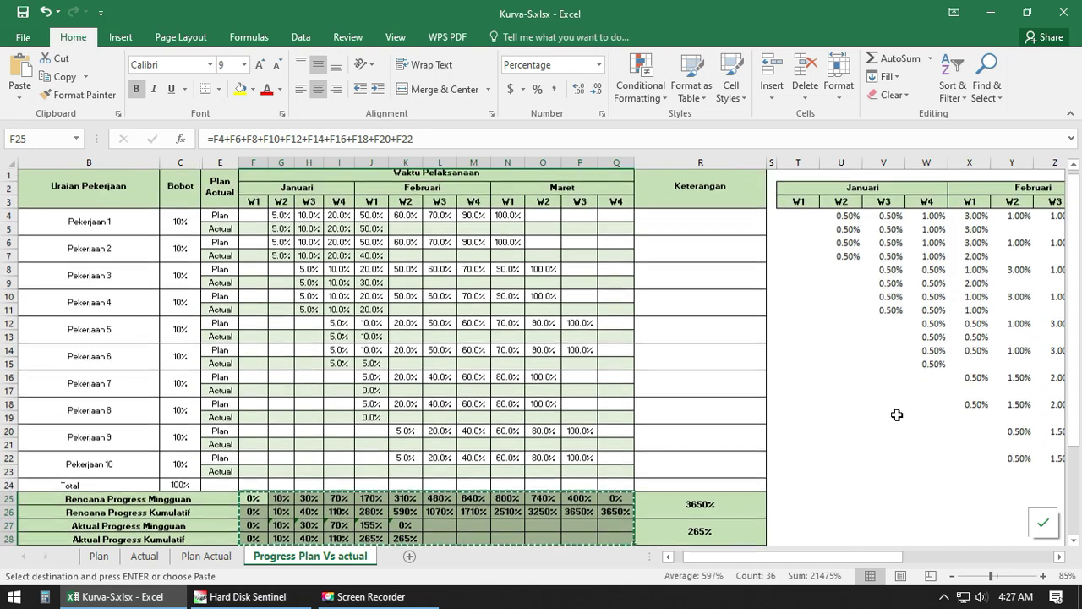
left_click(807, 502)
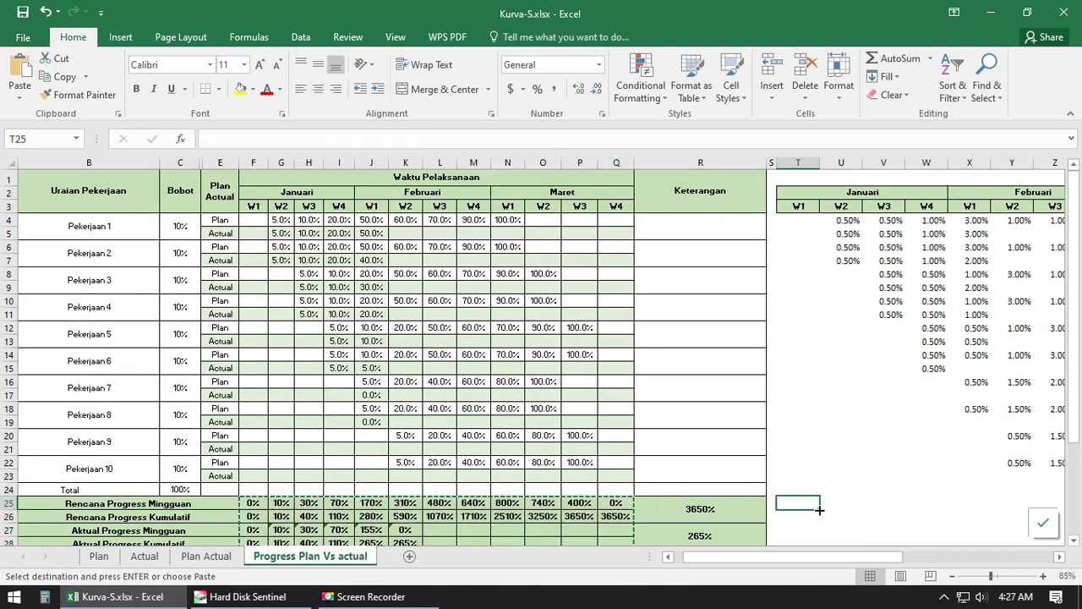
key("ctrl+v")
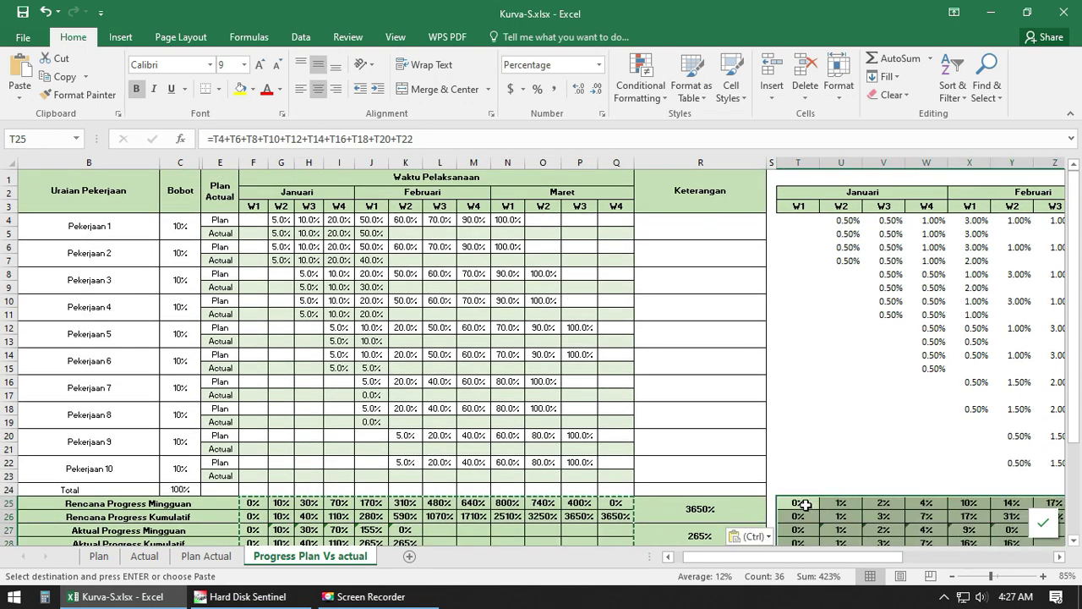
left_click(518, 137)
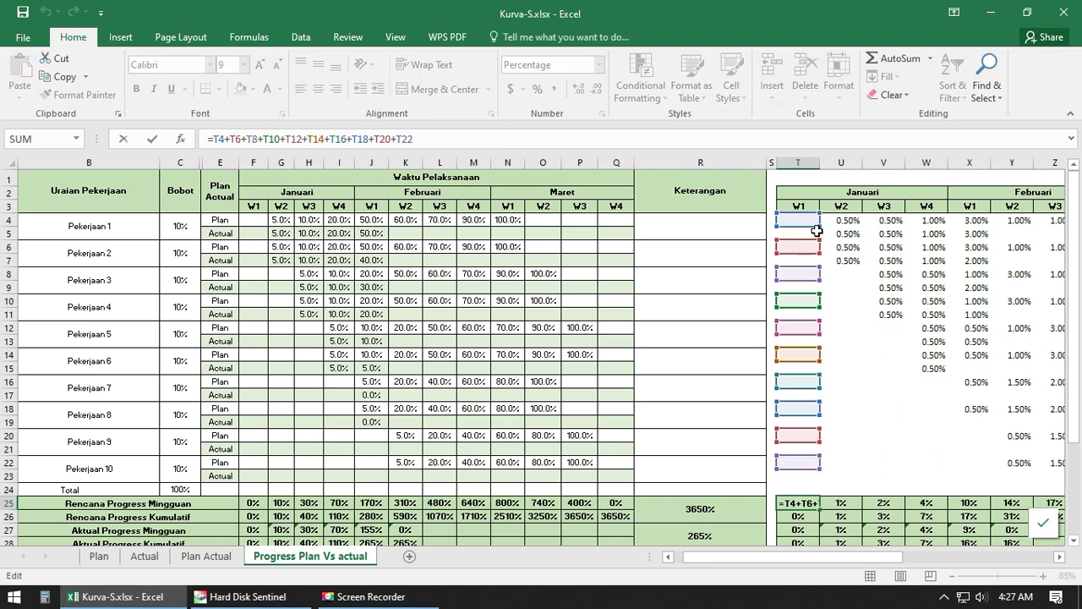
key("Return")
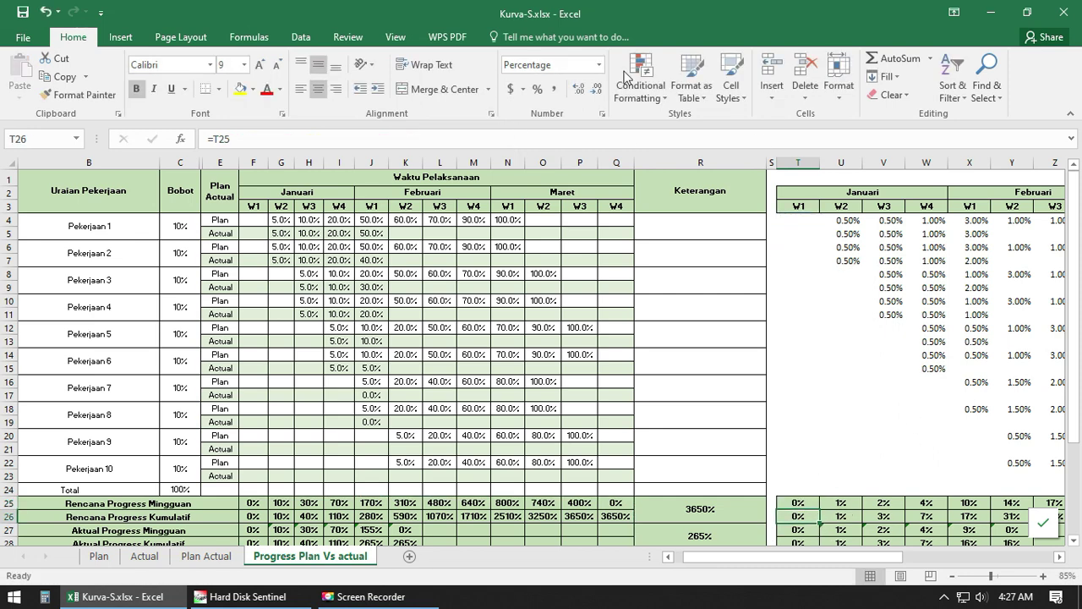
Step: Examine the January W1 formulas for cumulative planned progress in T26 and actual weekly progress in T27
left_click(454, 138)
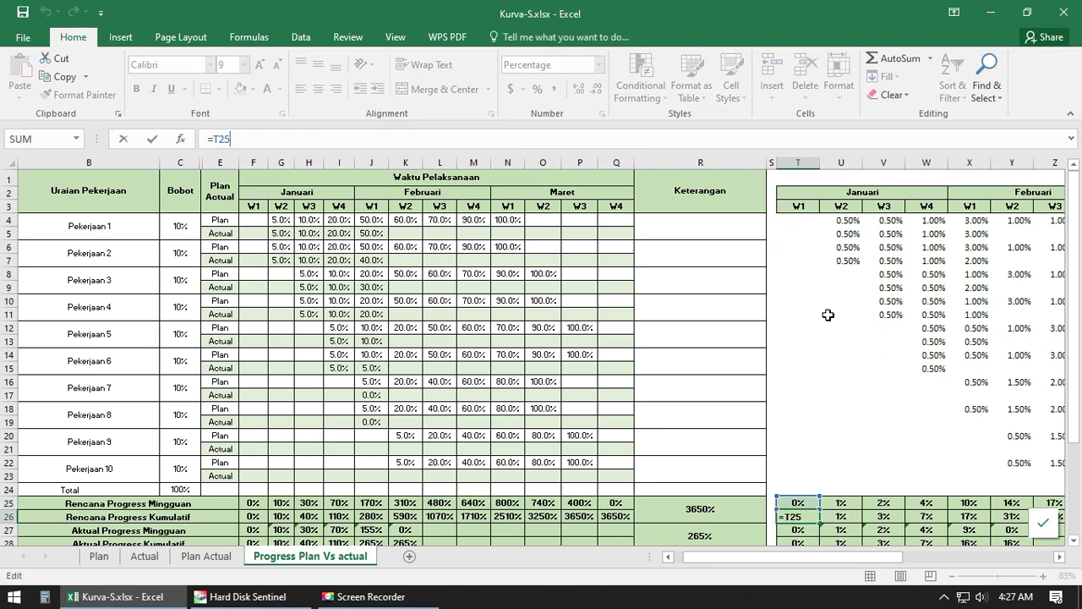
key("Return")
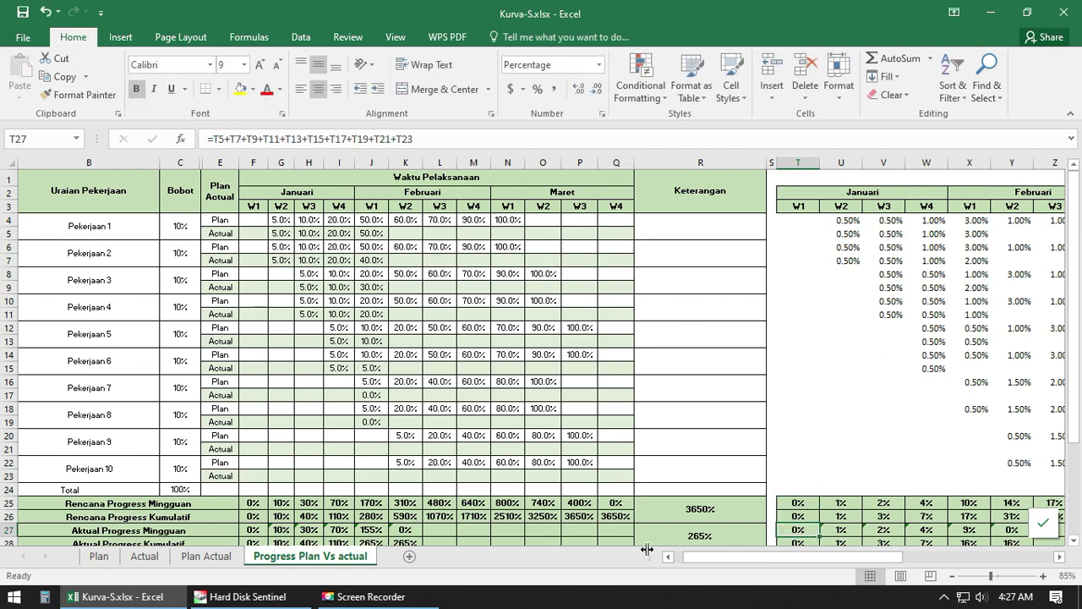
left_click(464, 135)
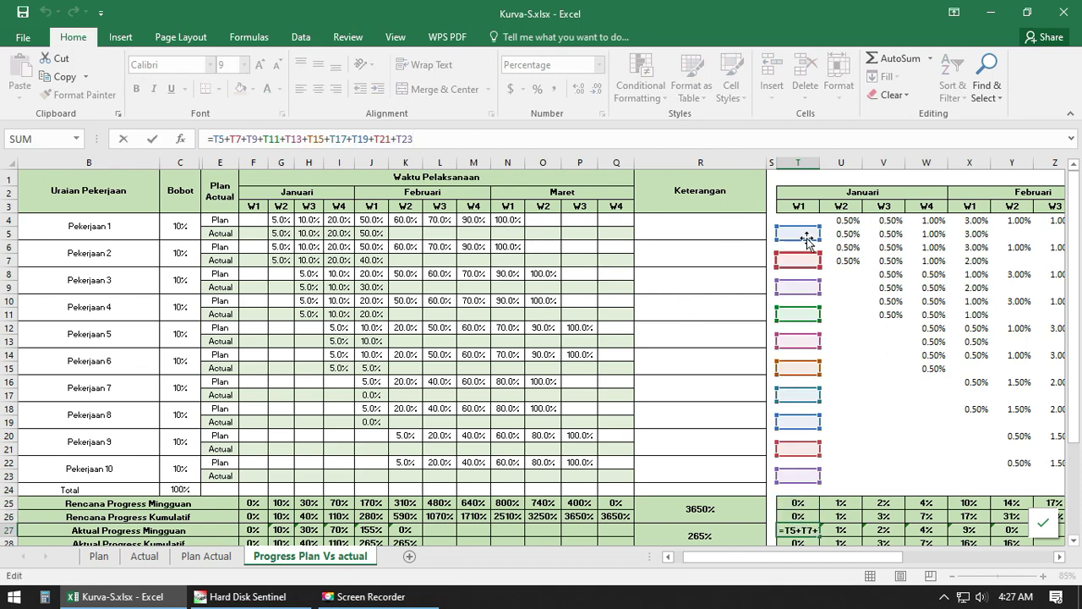
key("Return")
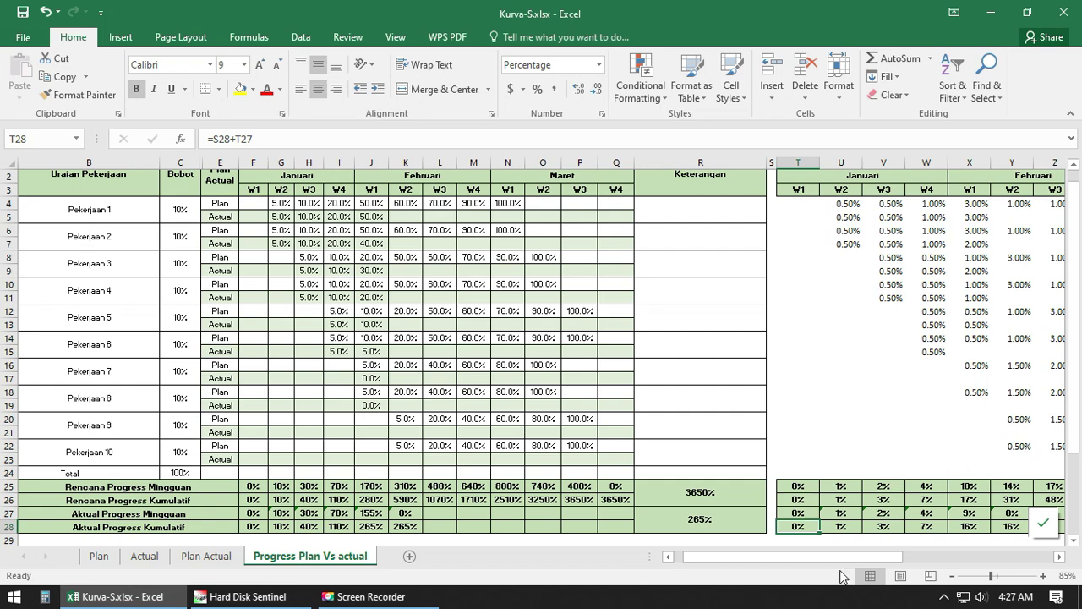
Step: Examine which plan cells the January W2 weekly planned progress formula in U25 adds up
left_click_drag(877, 566, 957, 568)
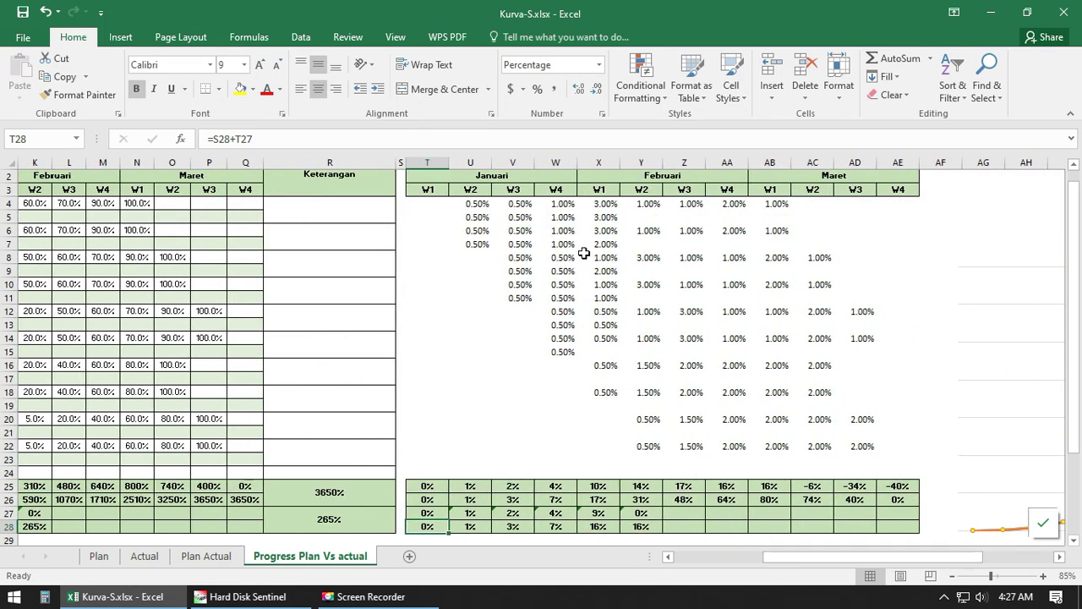
left_click(426, 487)
left_click(470, 489)
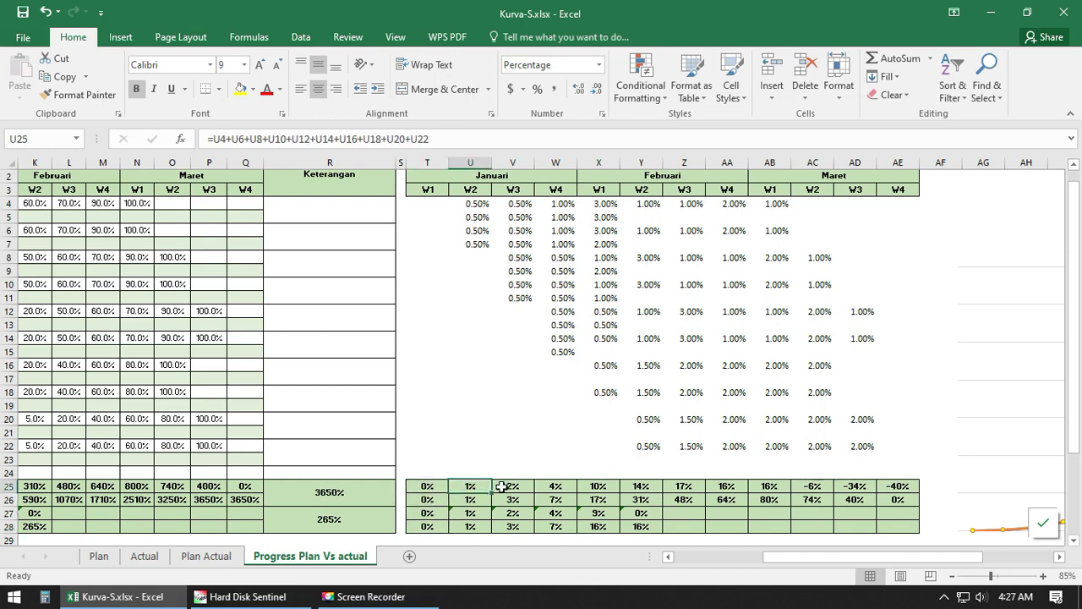
left_click(451, 142)
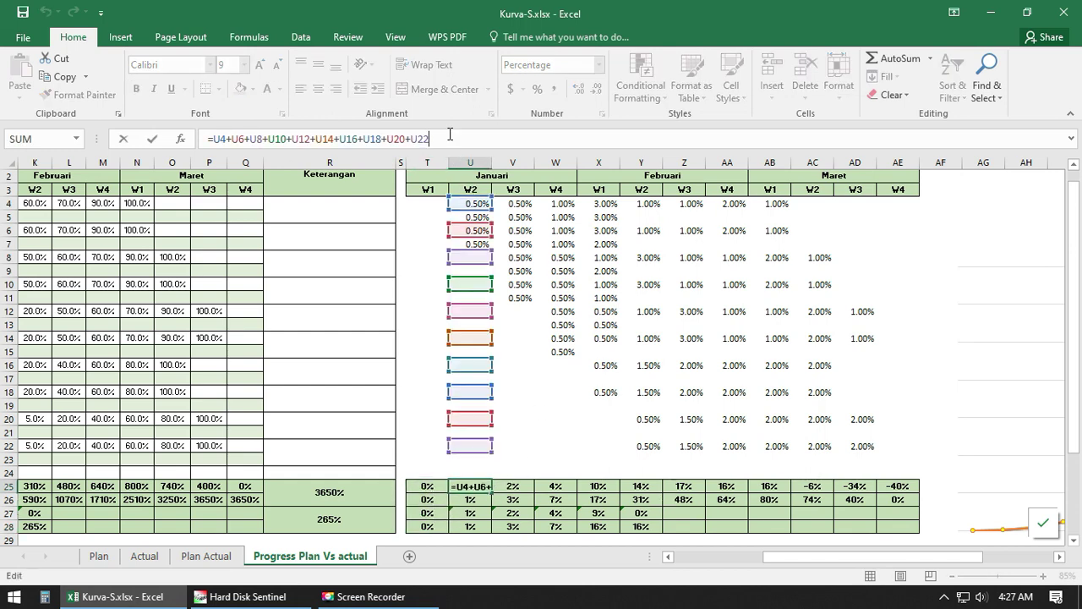
left_click(583, 242)
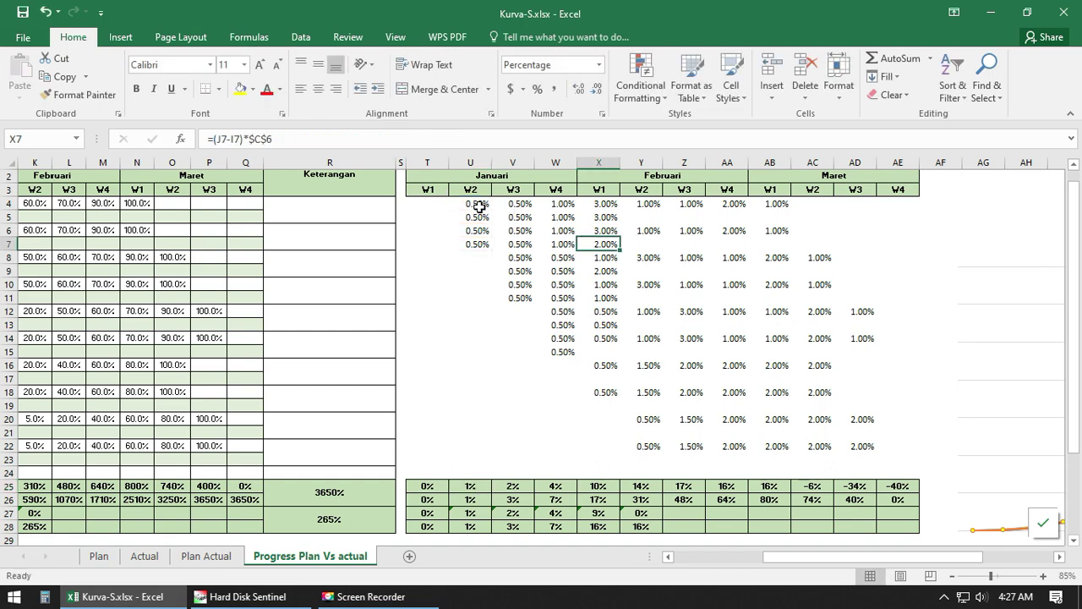
Step: Select the Plan percentages of all ten jobs together in the weighted progress table to check their combined sum
left_click_drag(479, 206, 787, 204)
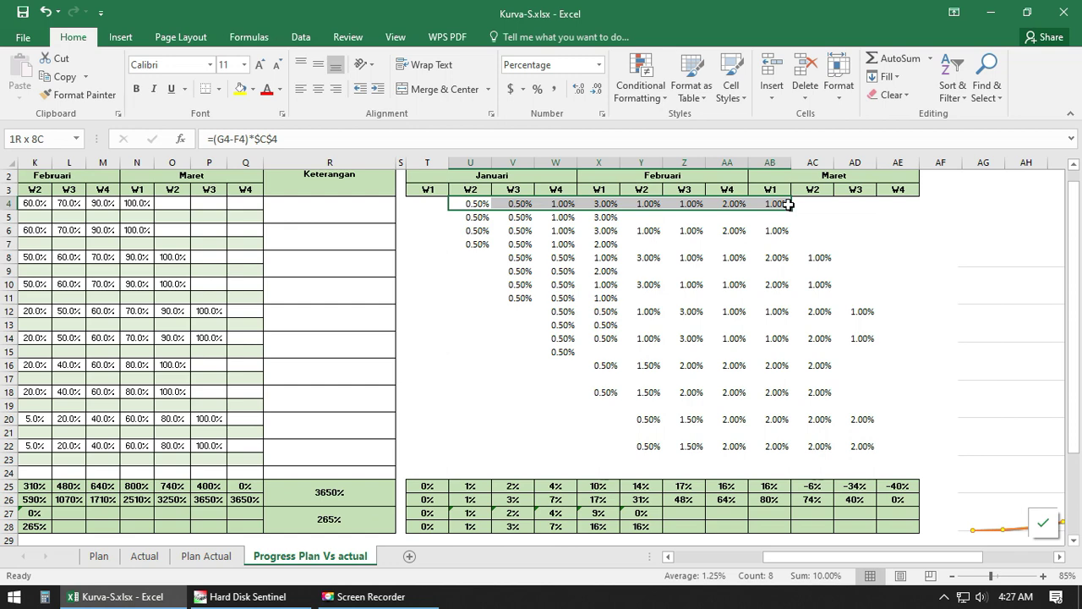
left_click_drag(478, 233, 779, 232)
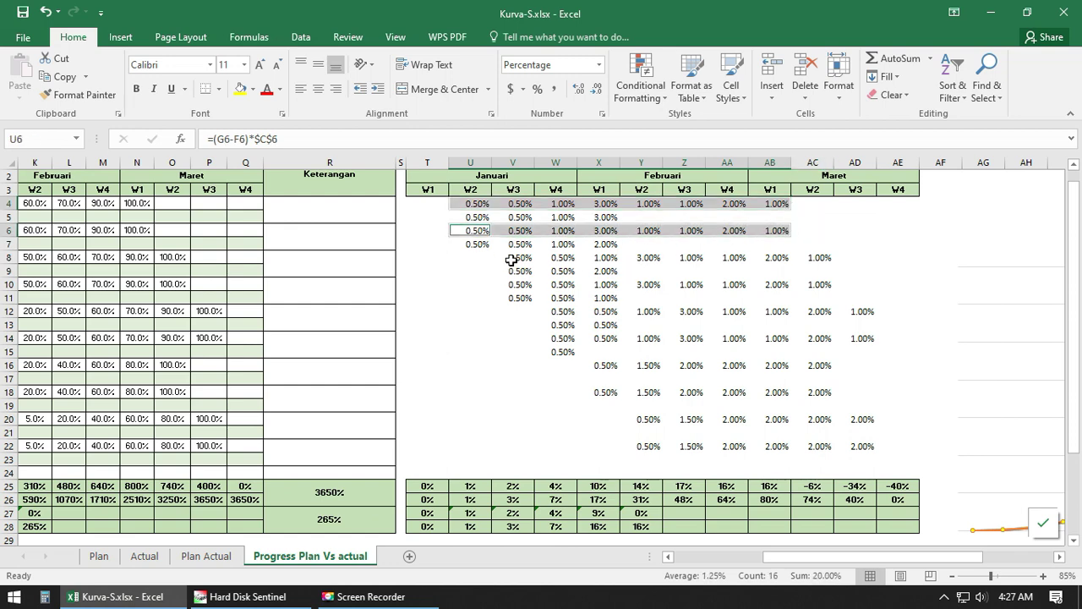
left_click_drag(511, 260, 821, 258)
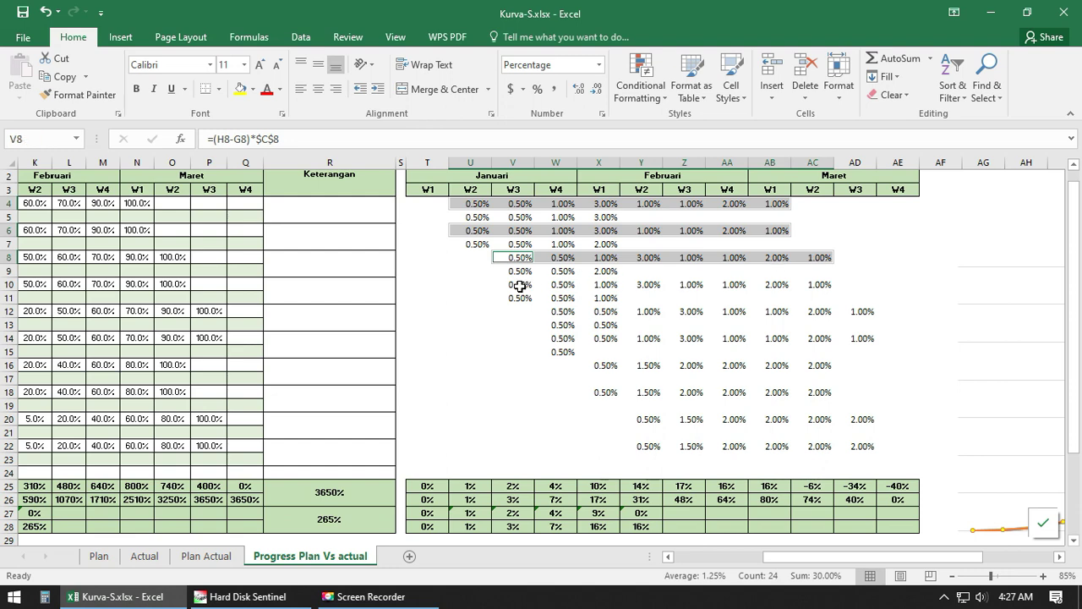
left_click_drag(520, 286, 817, 284)
left_click(563, 311, "ctrl")
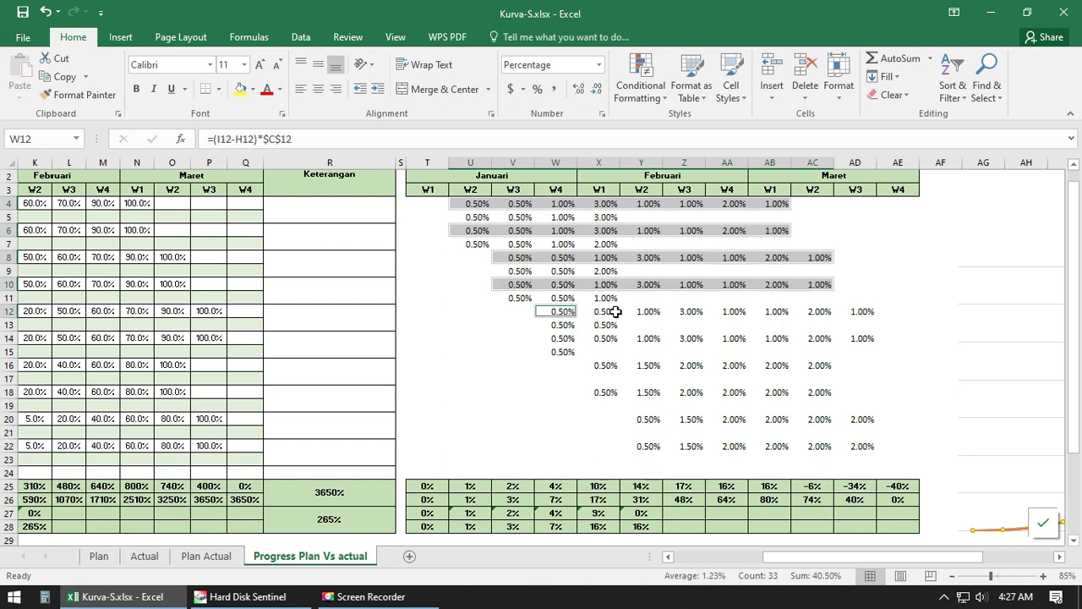
left_click_drag(615, 312, 866, 311)
left_click_drag(564, 337, 860, 337)
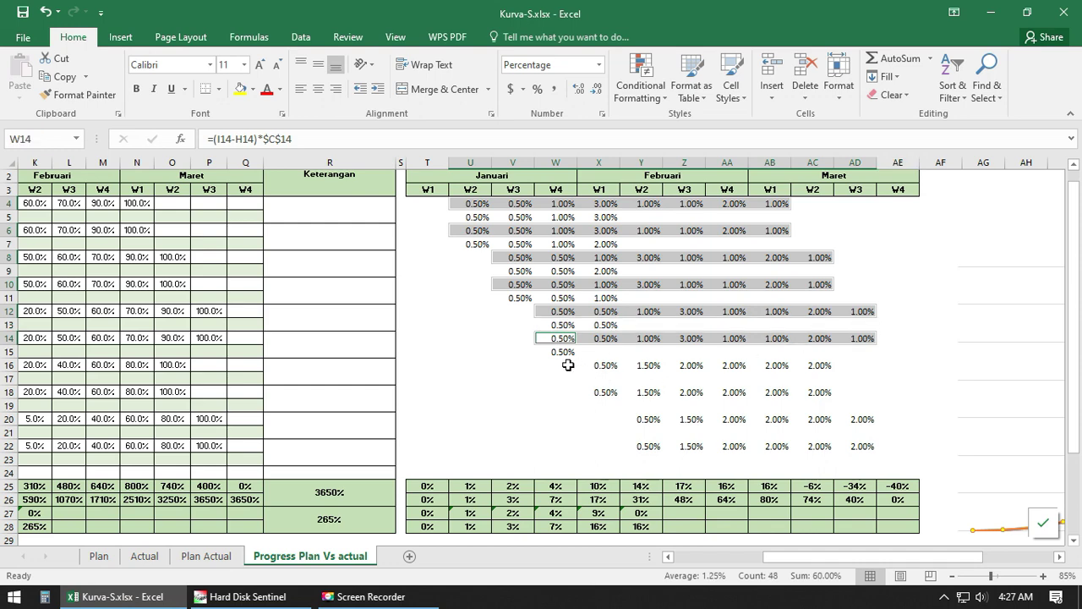
left_click_drag(568, 365, 862, 365)
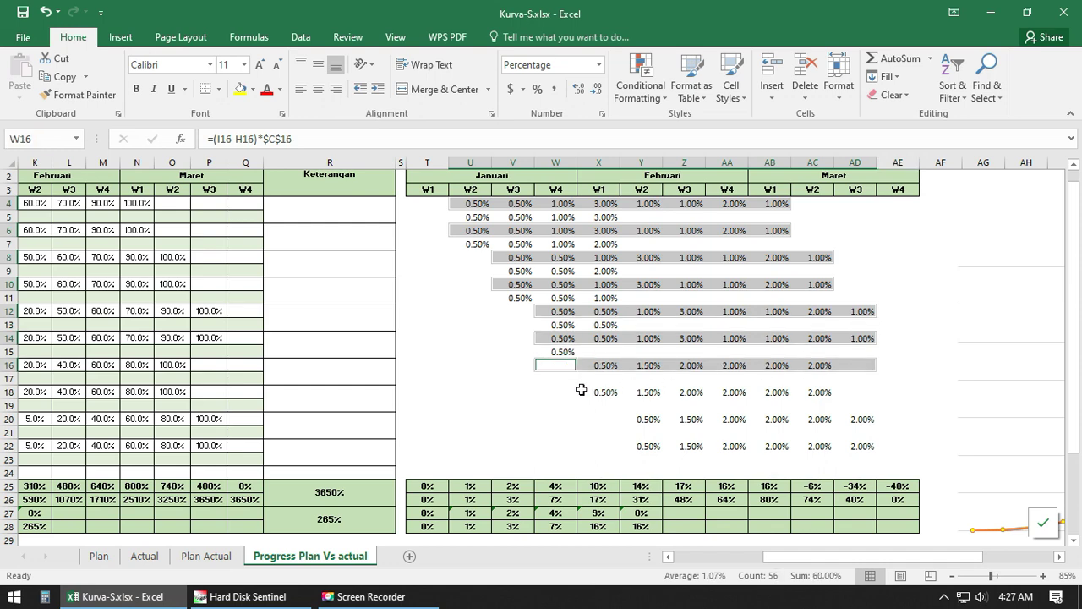
left_click_drag(571, 392, 818, 391)
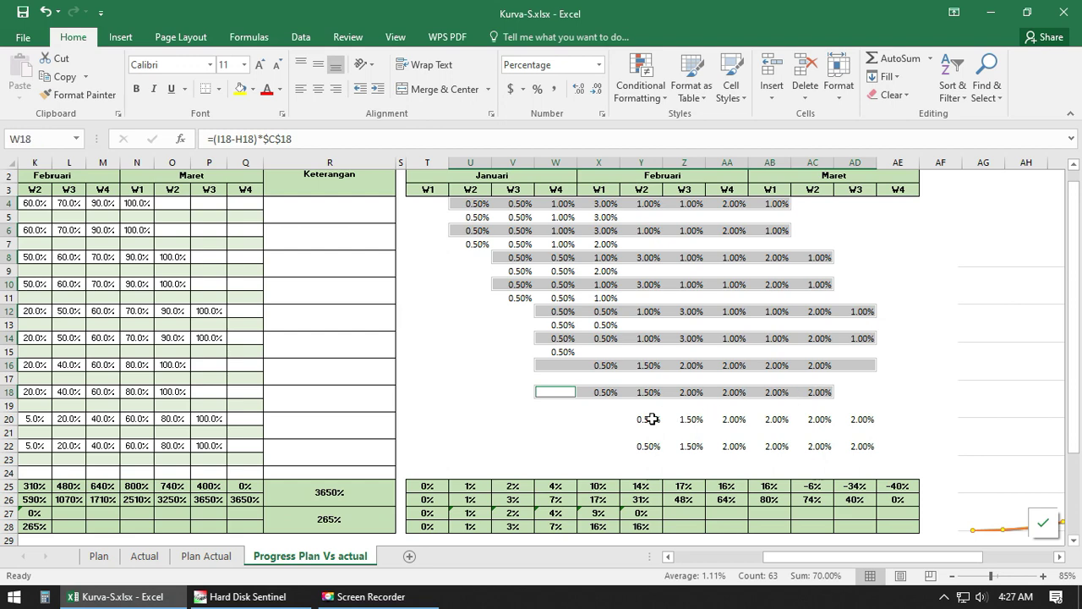
left_click_drag(649, 418, 862, 420)
left_click_drag(649, 447, 860, 446)
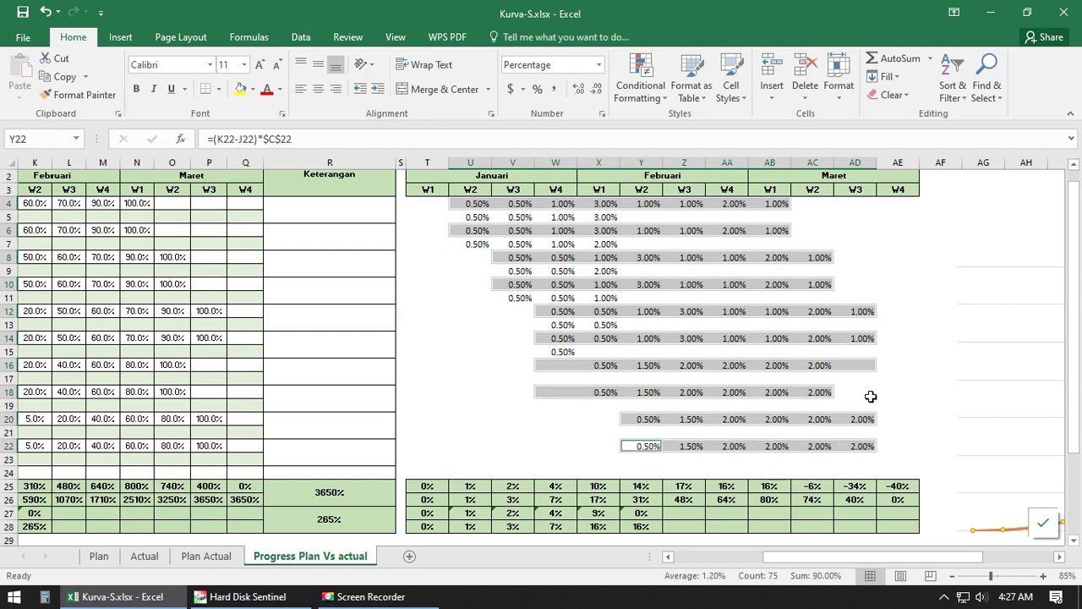
left_click(862, 366, "ctrl")
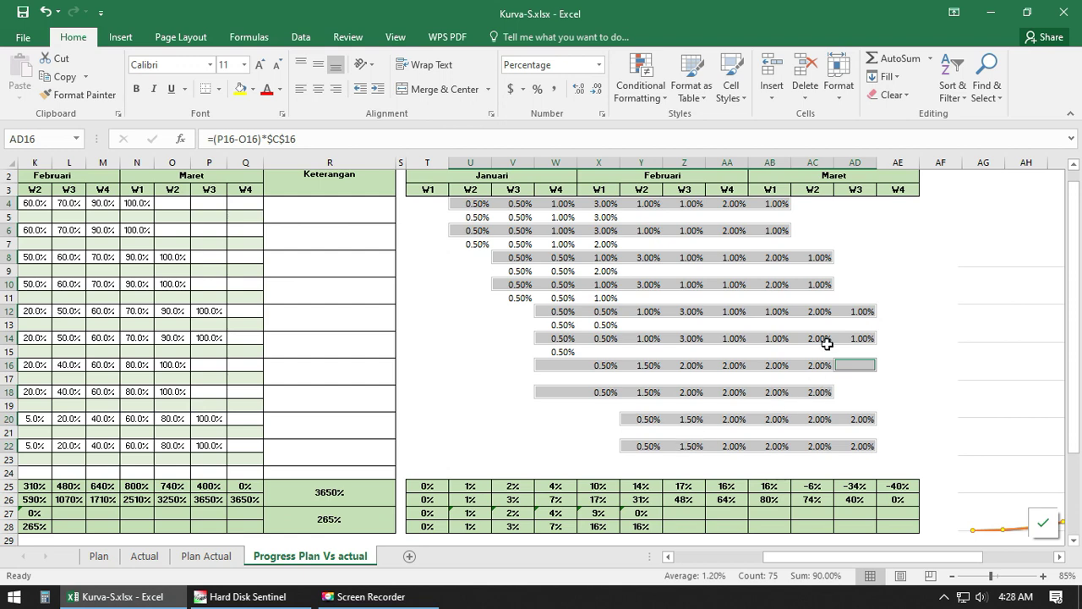
Step: Delete the "Cell Value < 0" conditional formatting rule that applies to T4:AE24
left_click(895, 259)
left_click(812, 204)
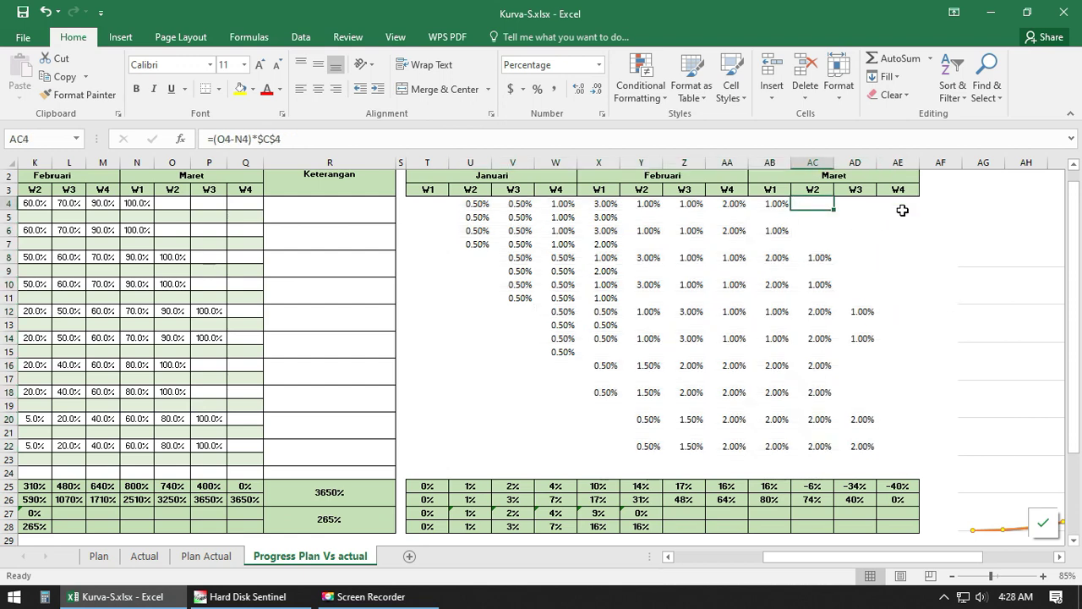
left_click(899, 215)
left_click(650, 92)
left_click(668, 331)
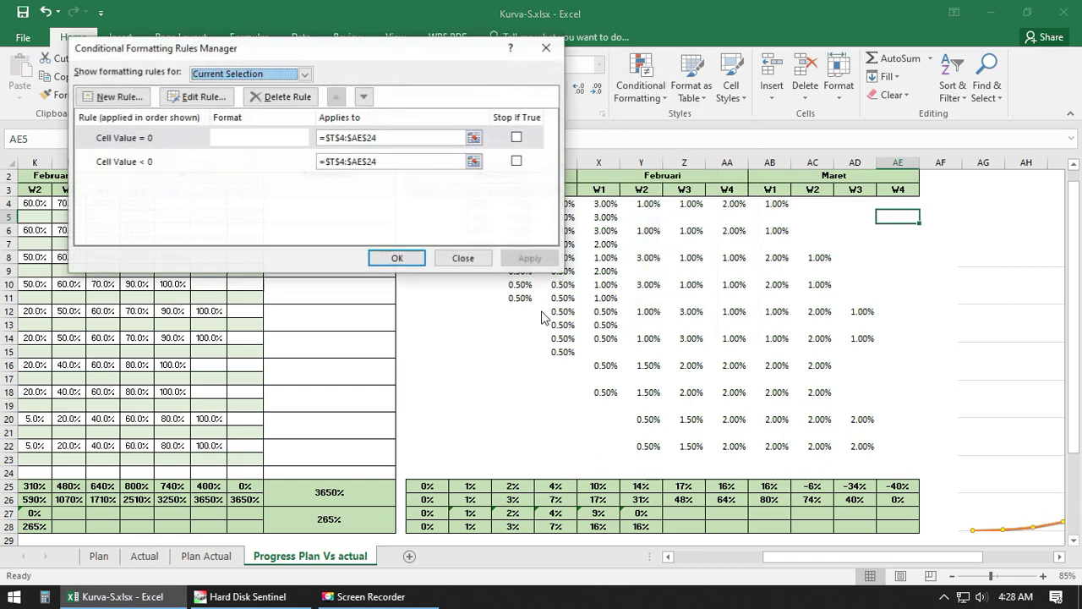
left_click(129, 165)
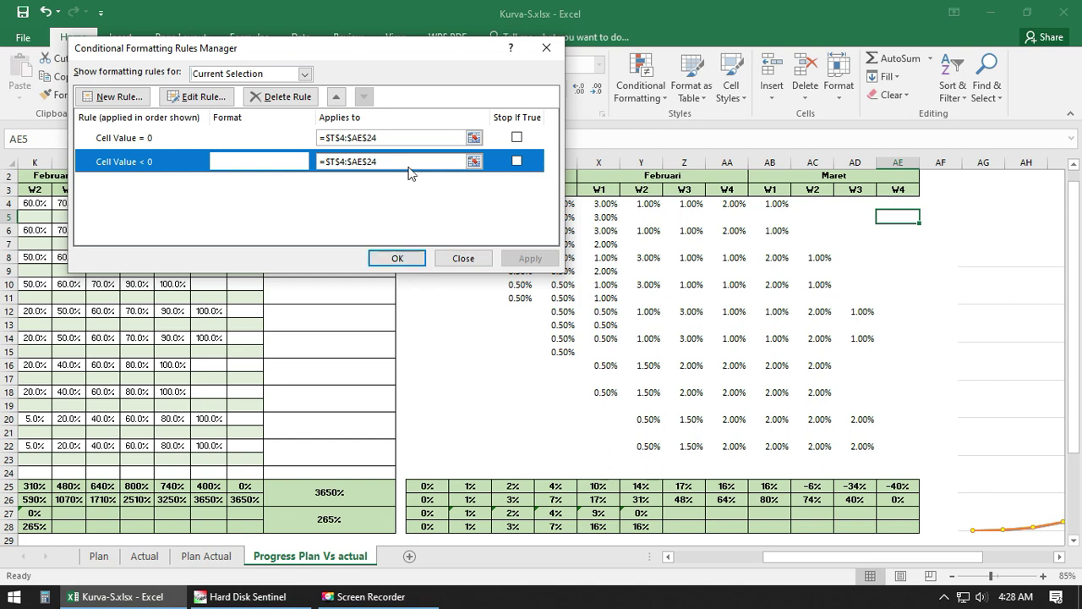
left_click(253, 96)
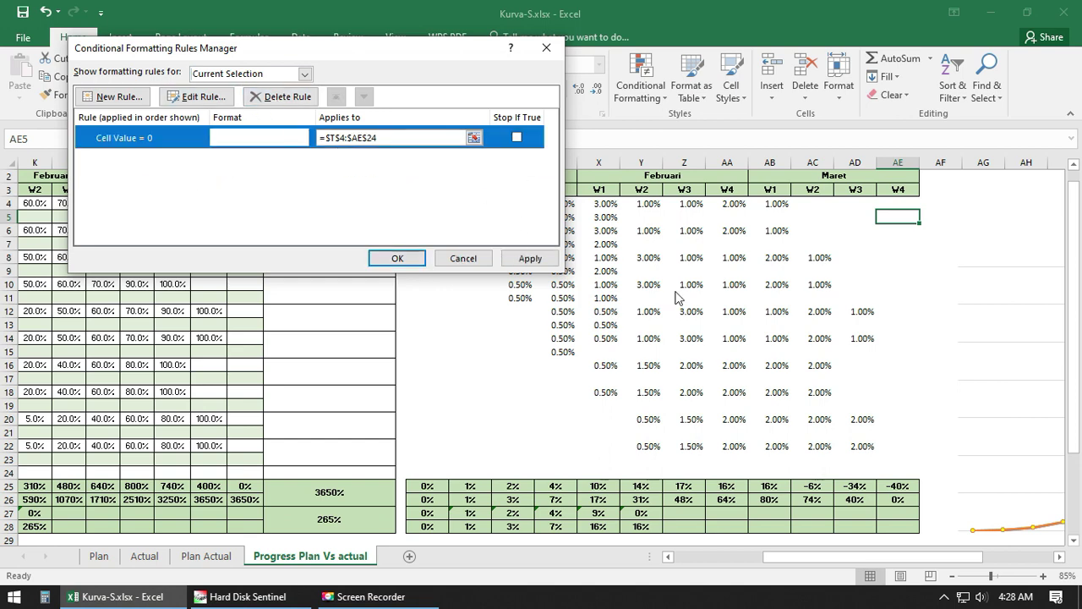
left_click(396, 256)
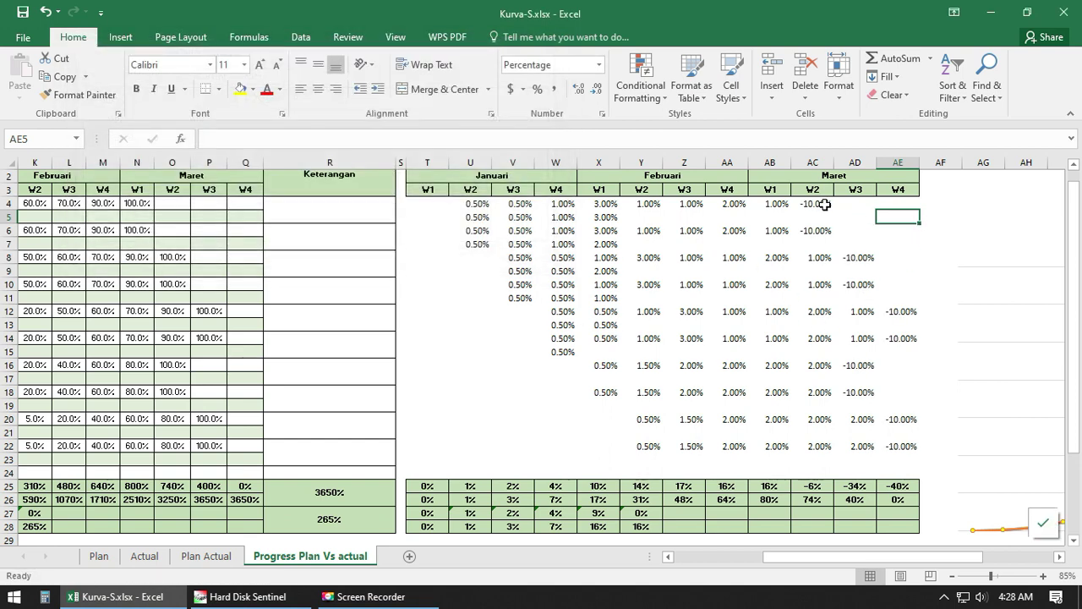
Step: Clear the negative values that follow each job's completion in the March W2 to W4 columns of the weighted table
left_click_drag(824, 204, 905, 454)
left_click(912, 313)
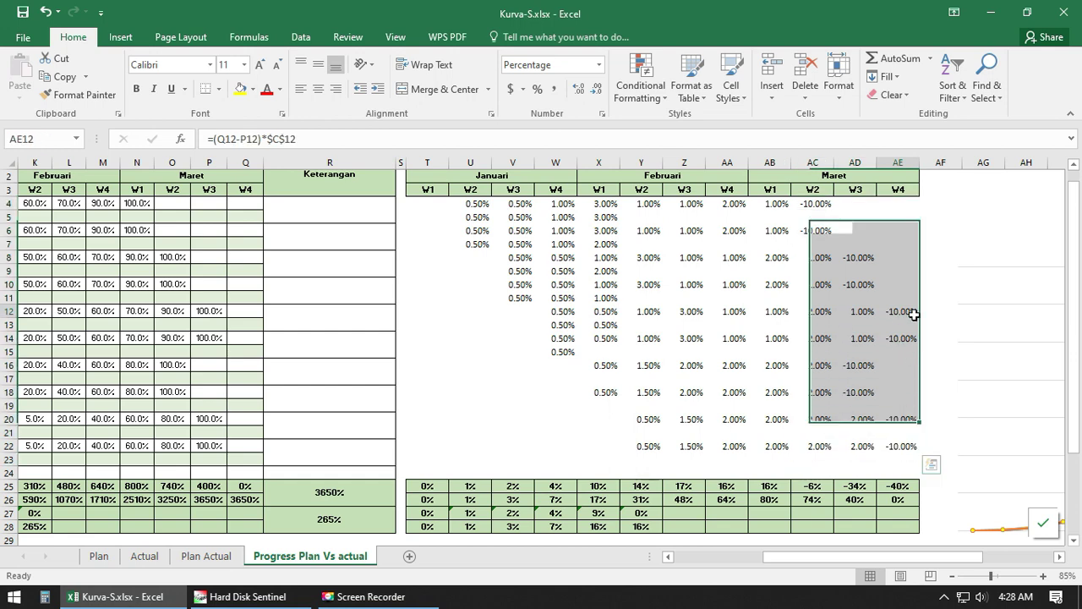
left_click_drag(814, 204, 909, 338)
key("Delete")
key("Delete")
key("Delete")
left_click_drag(859, 362, 908, 459)
key("Delete")
key("Delete")
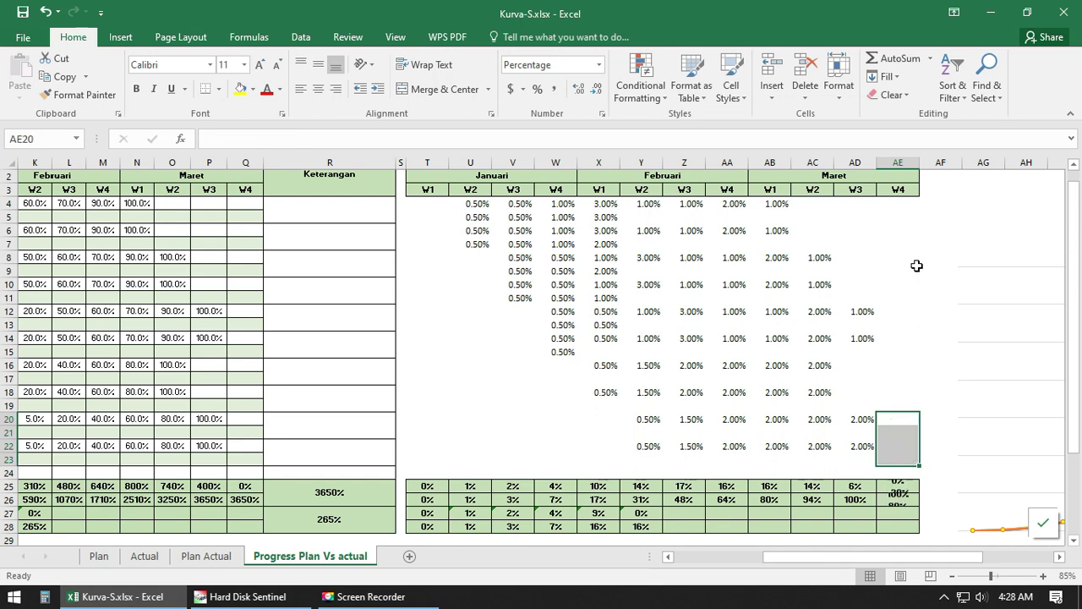
Step: Check the March W4 column for leftover values and review the cumulative planned progress row ending in AE26
left_click(901, 208)
left_click_drag(902, 211, 899, 459)
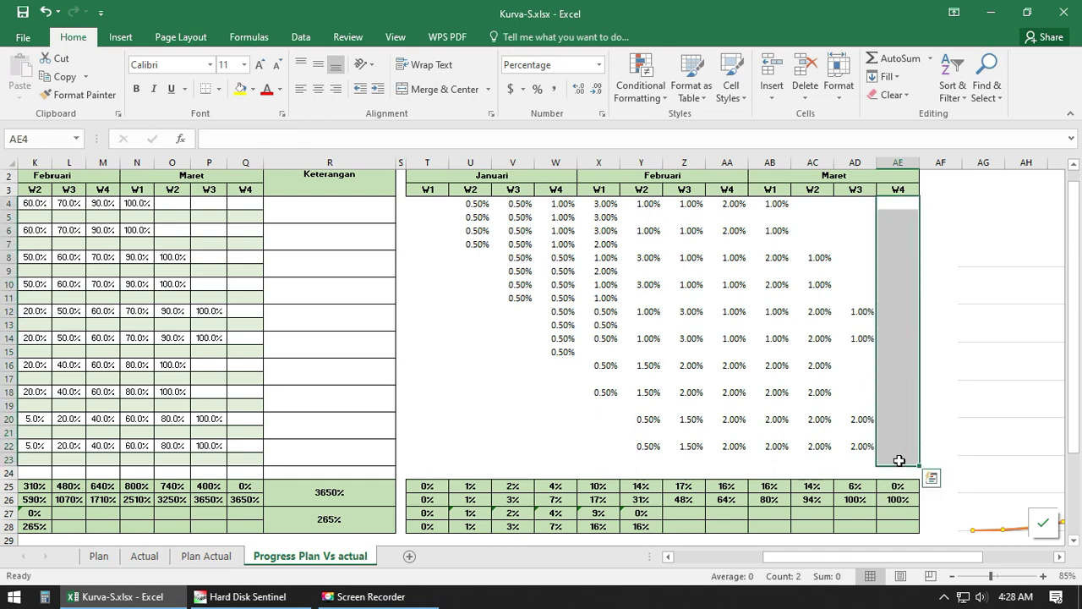
left_click(896, 350)
left_click_drag(885, 499, 471, 499)
left_click(886, 499)
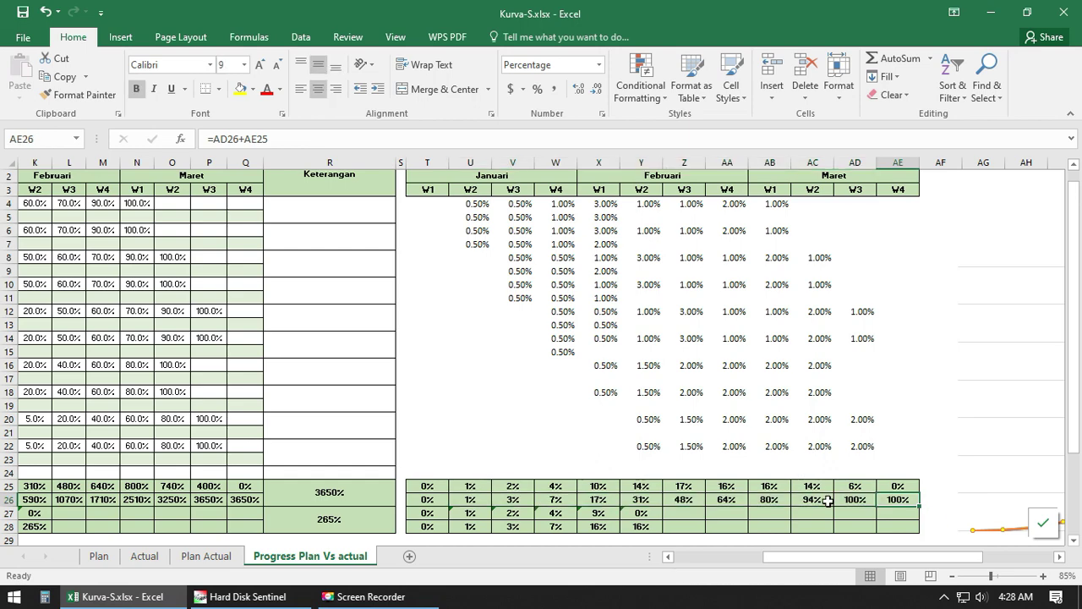
Step: Review the weekly planned progress totals and examine columns Y to AB, from February W2 to March W1
left_click_drag(809, 556, 775, 566)
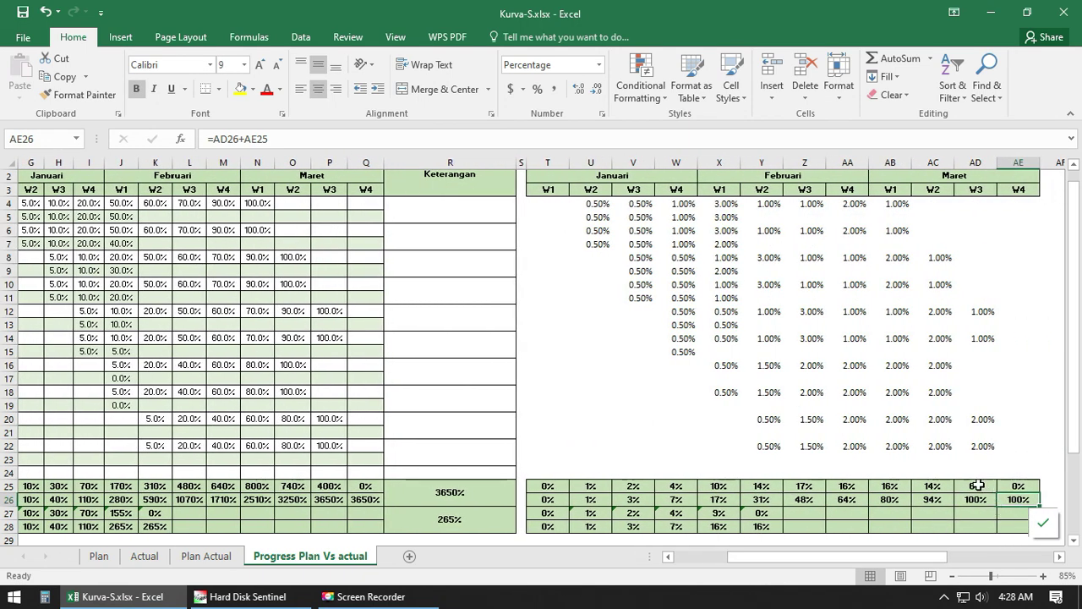
left_click_drag(978, 486, 834, 513)
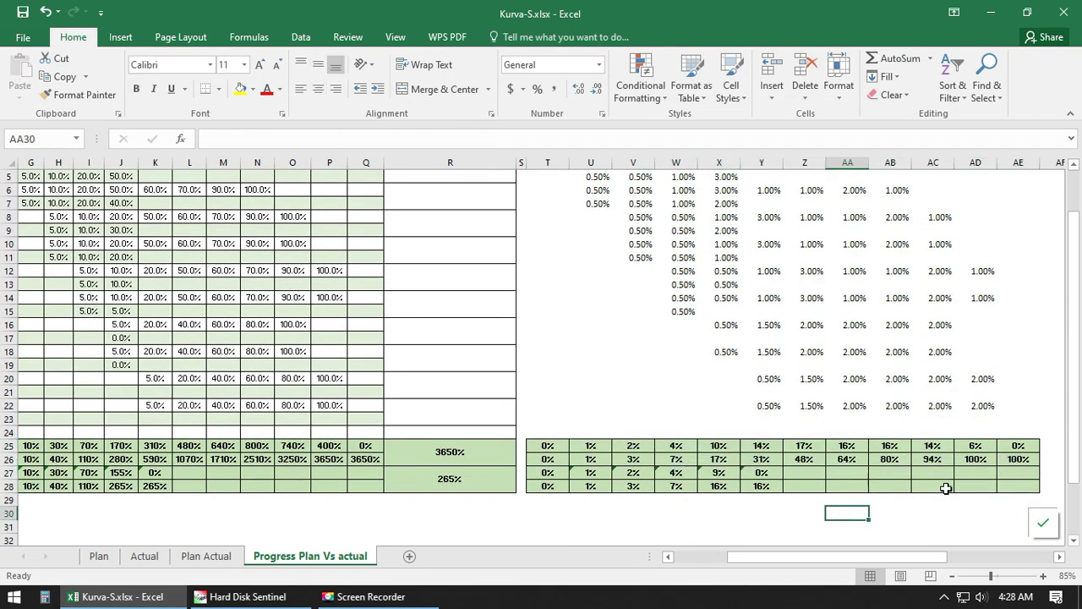
left_click(806, 445)
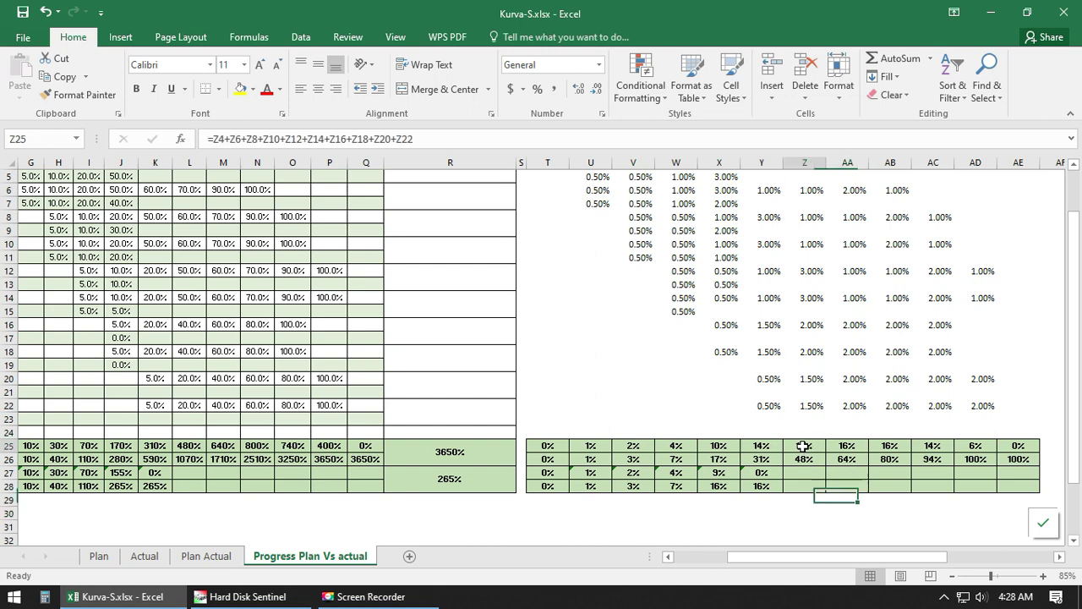
left_click_drag(894, 445, 761, 448)
scroll(846, 425, "up", 2)
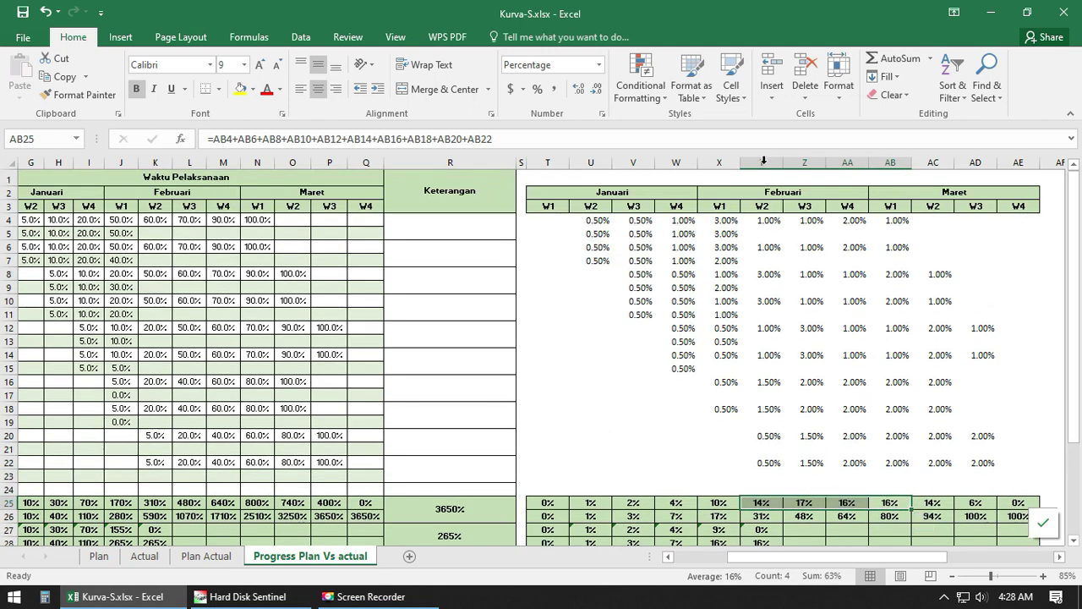
left_click_drag(761, 163, 891, 165)
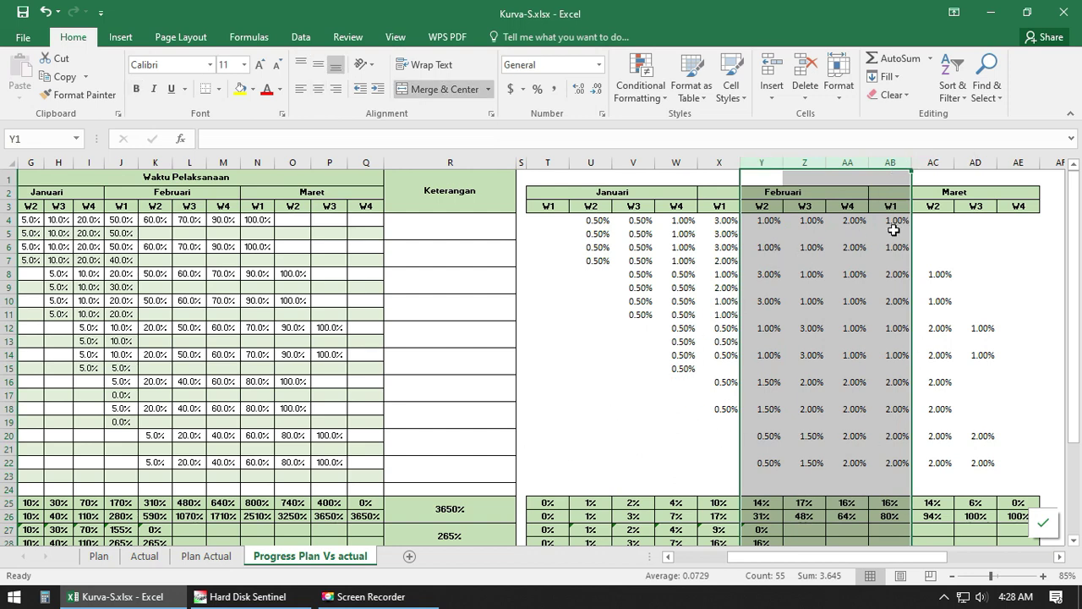
scroll(883, 345, "down", 2)
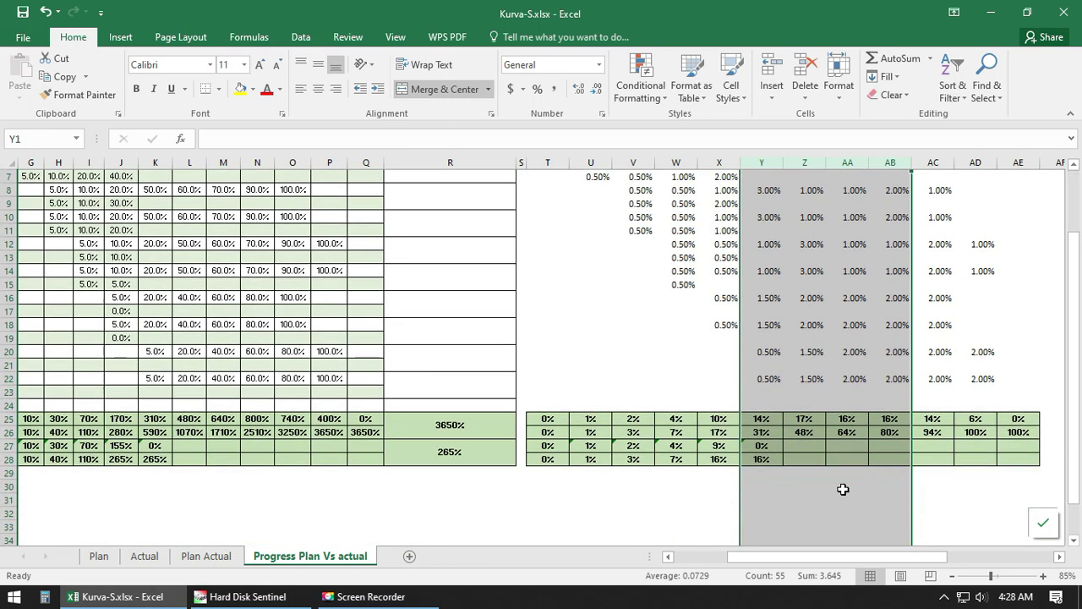
left_click(809, 488)
Step: Clear the February W2 actual weekly and cumulative progress cells, Y27 and Y28
left_click(760, 459)
left_click(761, 446)
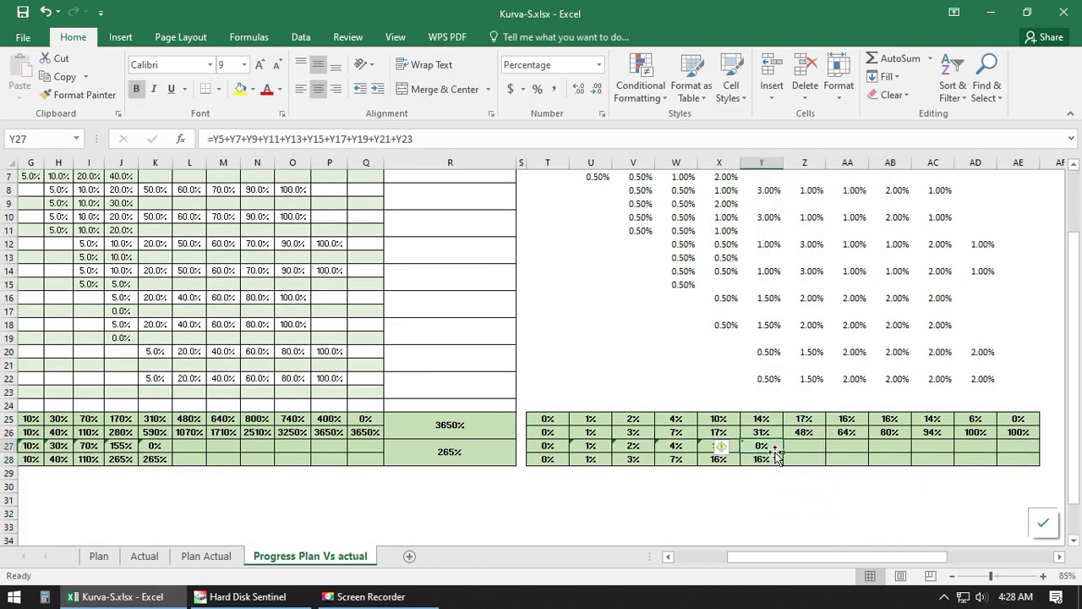
scroll(784, 478, "up", 2)
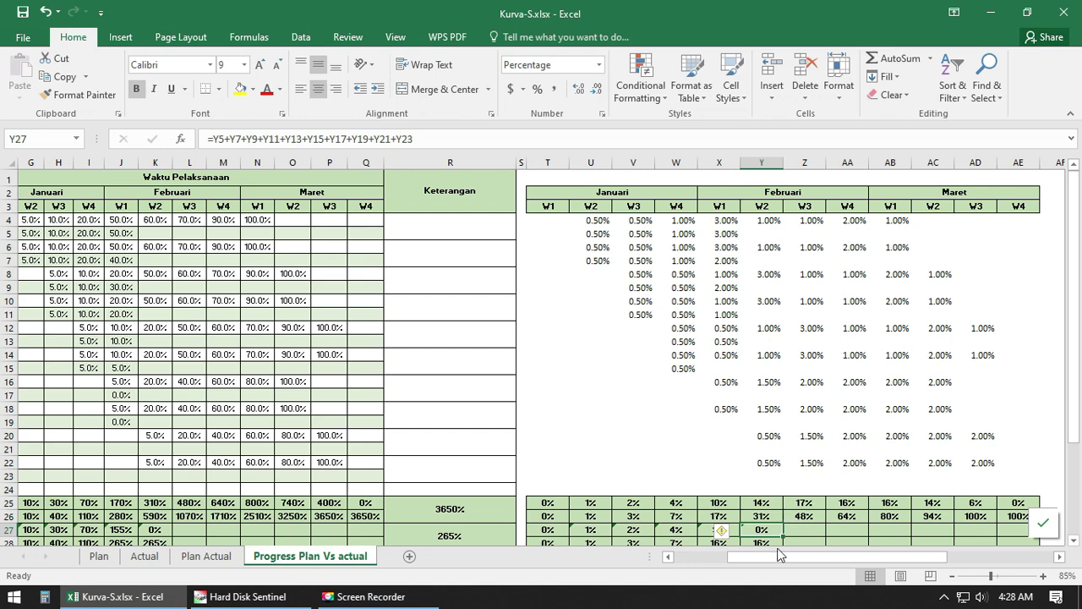
scroll(780, 555, "down", 1)
left_click_drag(761, 486, 717, 505)
key("Delete")
left_click(826, 504)
Step: Clear the February W2 actual weekly and cumulative progress cells, K27 and K28, in the main schedule table
scroll(779, 384, "up", 1)
left_click(721, 234)
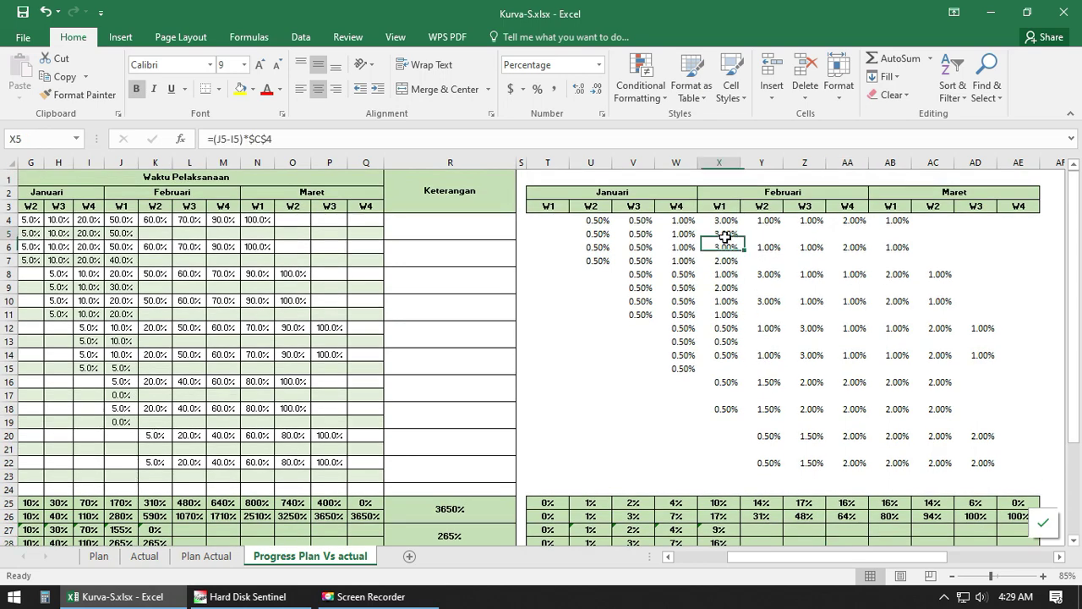
left_click(132, 250)
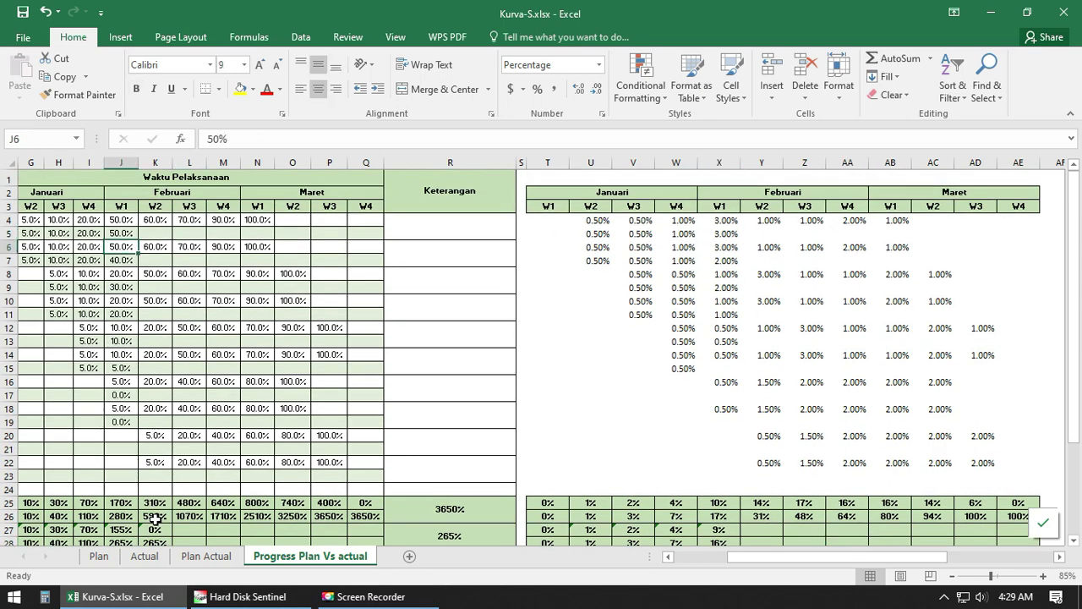
scroll(154, 520, "down", 1)
left_click_drag(157, 486, 165, 511)
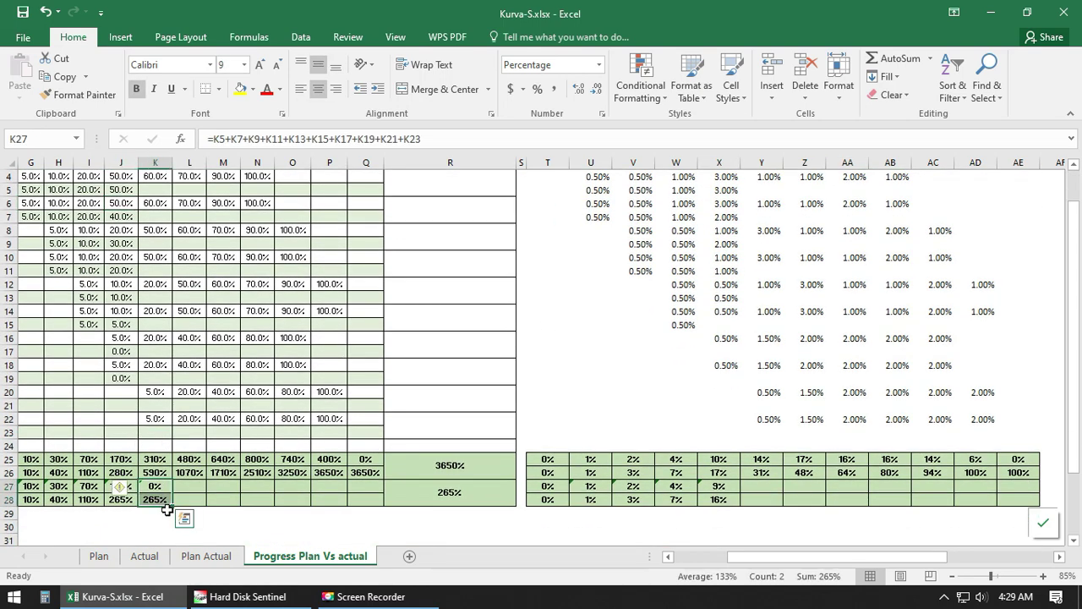
key("Delete")
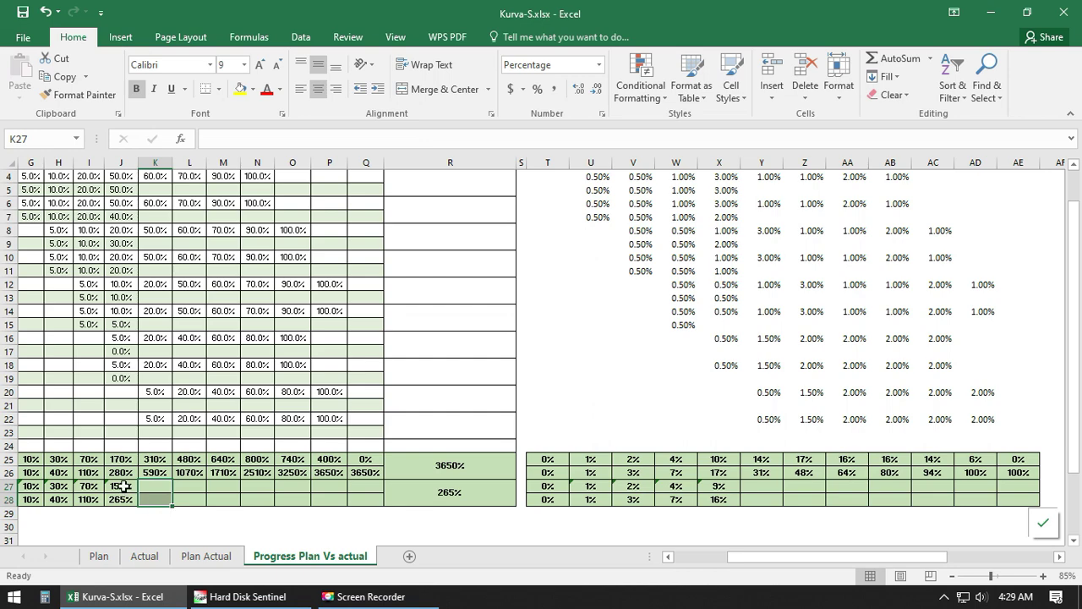
Step: Link the first weekly planned progress cell F25 to the weighted table's total with the formula =T25
left_click(753, 485)
left_click_drag(905, 555, 865, 555)
left_click(252, 459)
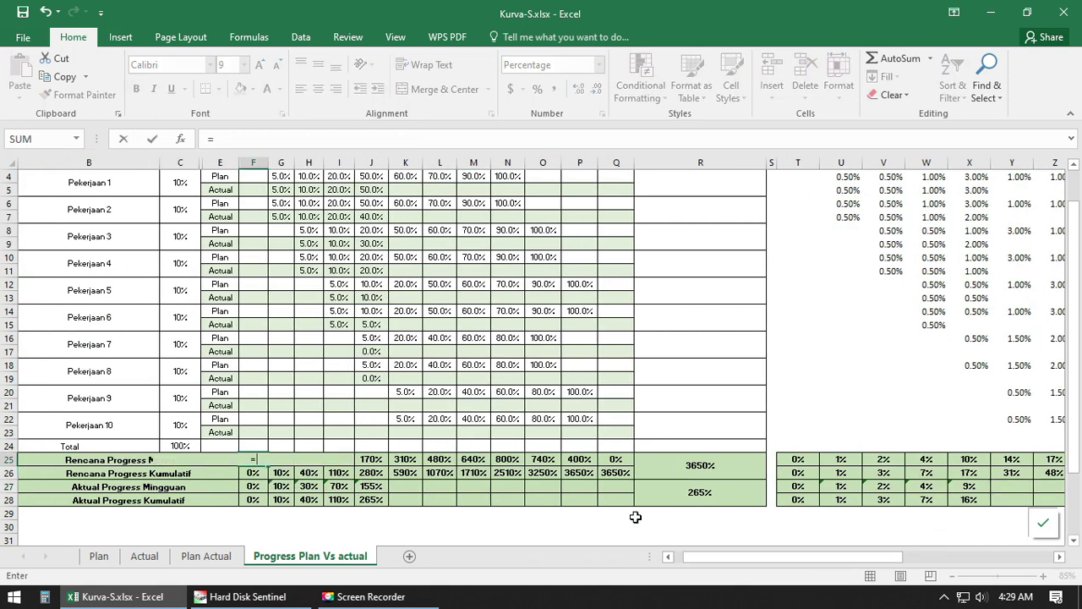
type("=")
left_click(818, 465)
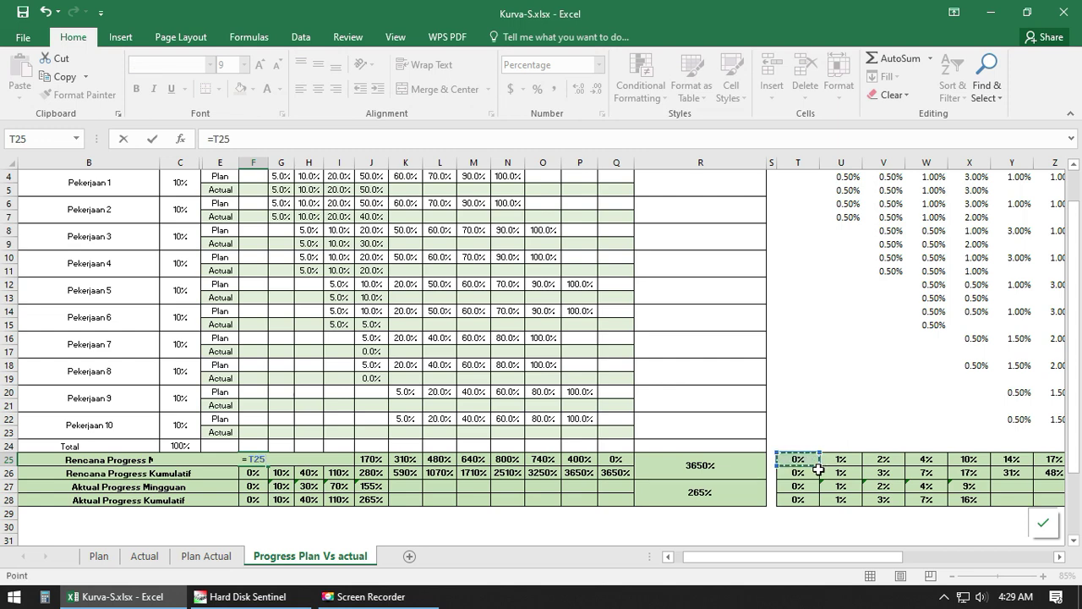
key("Return")
Step: Fill the F25 link across the summary rows F25:Q28 and clear the actual progress cells K27:Q28 for unreported weeks
left_click(254, 461)
left_click_drag(270, 466, 408, 502)
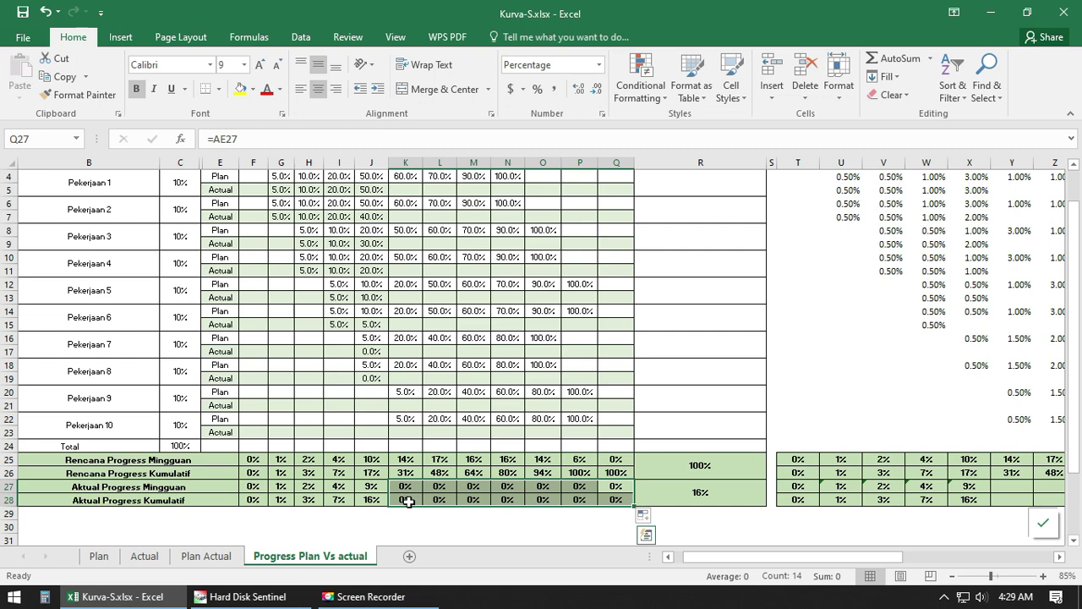
key("Delete")
scroll(439, 459, "up", 1)
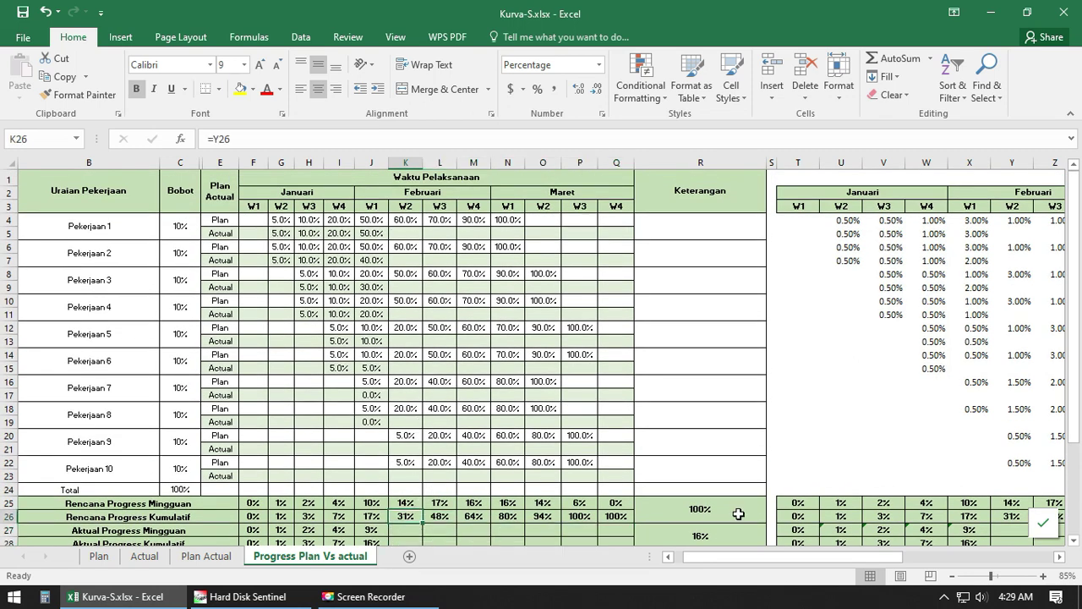
Step: Widen the empty column S to separate the main schedule from the weighted calculation table
left_click(876, 338)
left_click_drag(797, 166, 1000, 188)
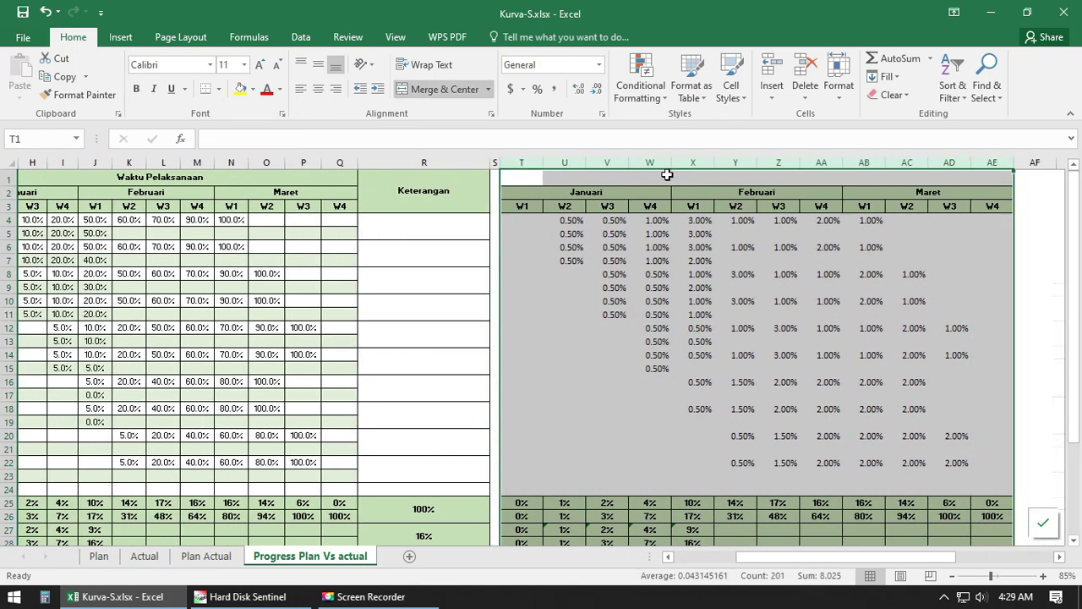
left_click(520, 163)
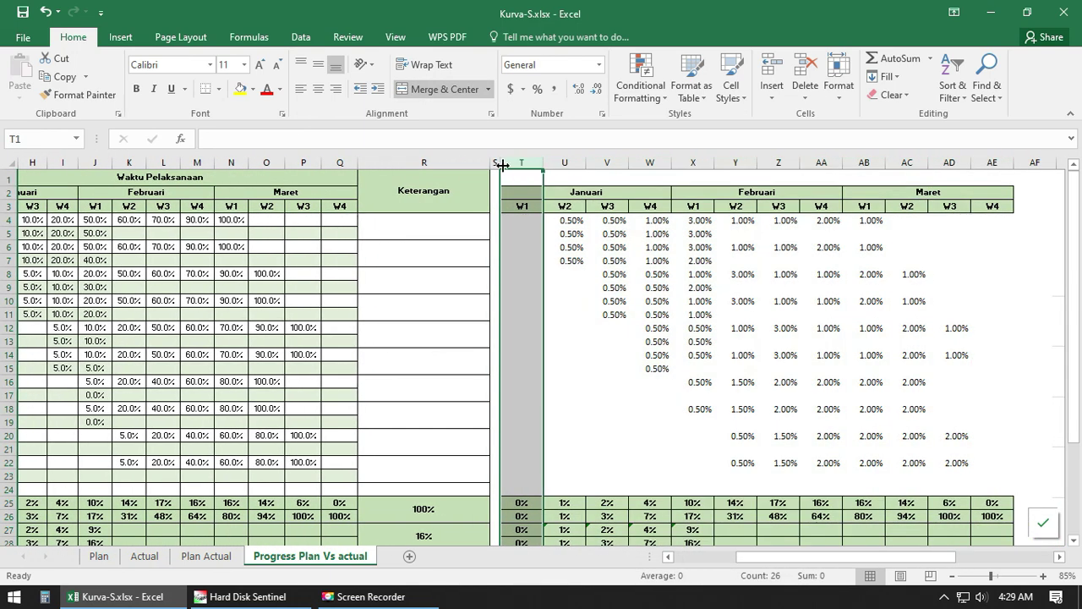
left_click_drag(496, 162, 792, 161)
left_click(710, 368)
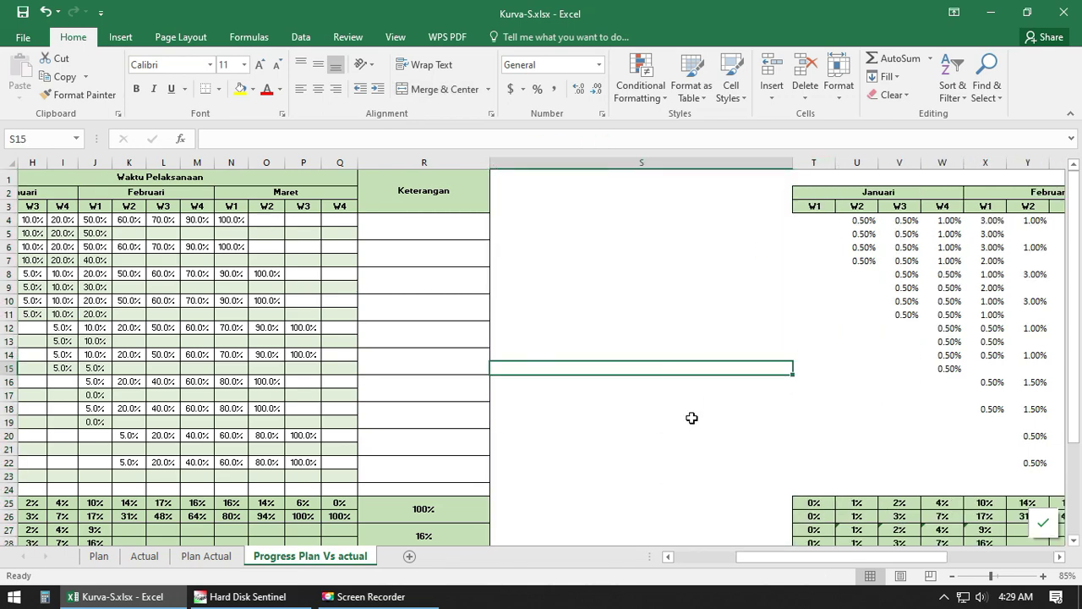
Step: Set the print area to the main schedule table, A1:R28, leaving out the weighted table
left_click_drag(888, 556, 826, 557)
left_click(918, 331)
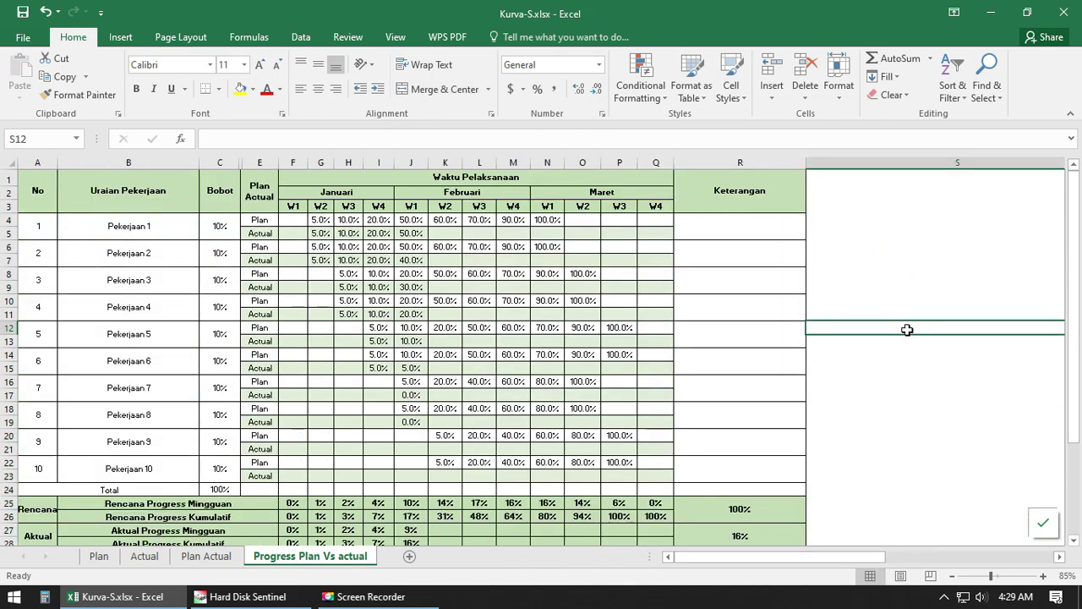
scroll(845, 380, "down", 1)
scroll(768, 440, "up", 1)
scroll(727, 474, "down", 1)
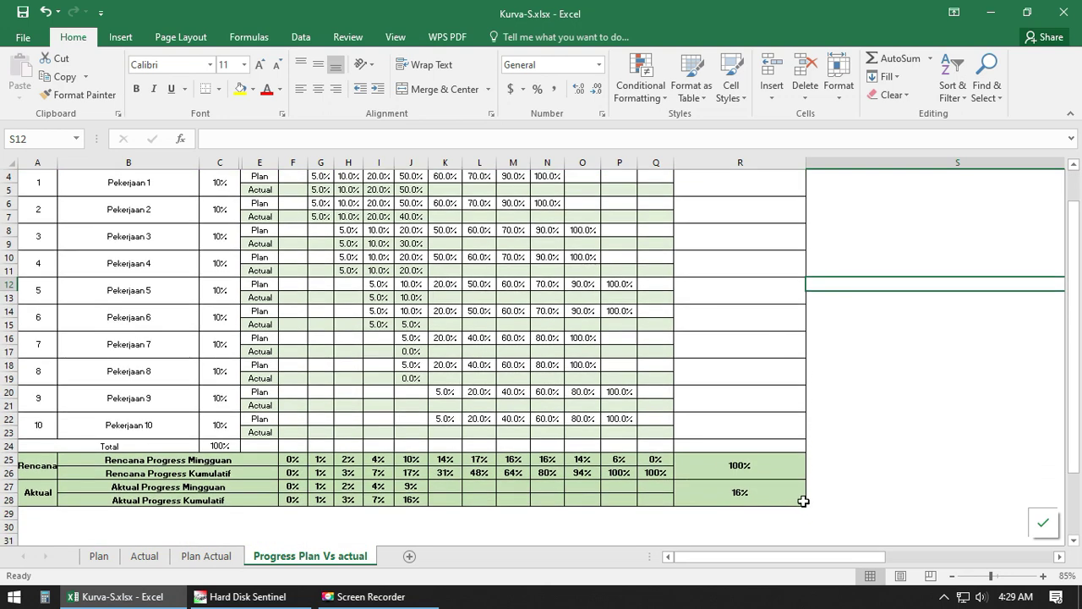
left_click_drag(803, 501, 33, 156)
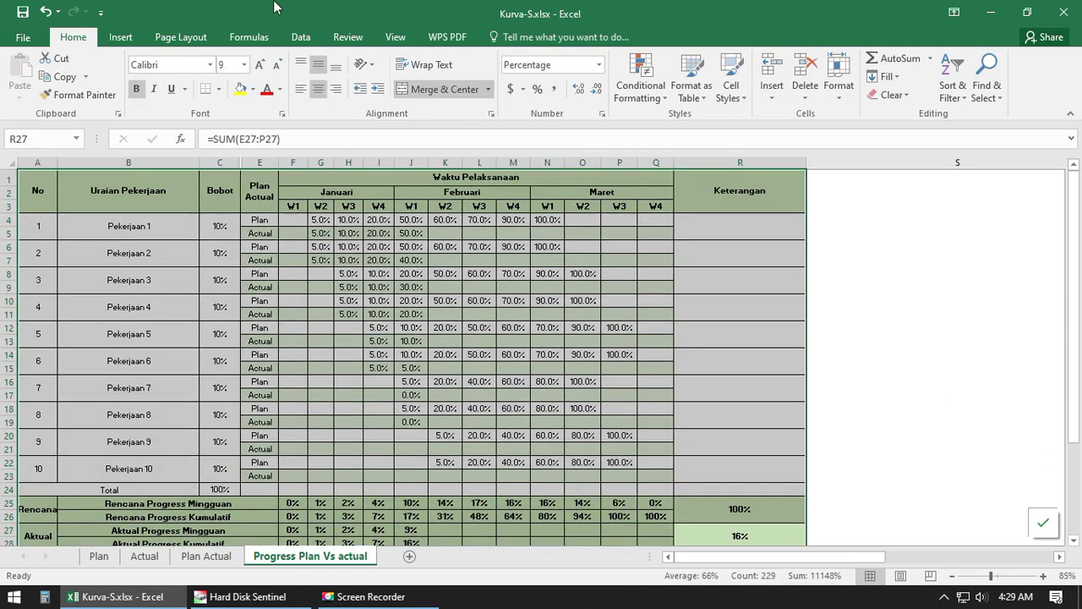
left_click(180, 37)
left_click(243, 88)
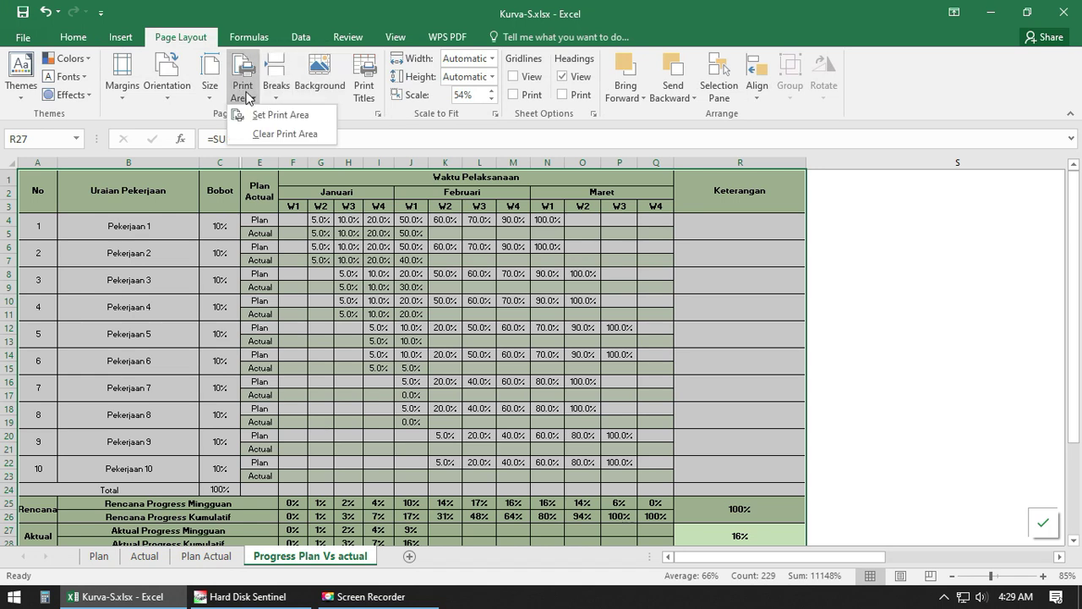
left_click(275, 115)
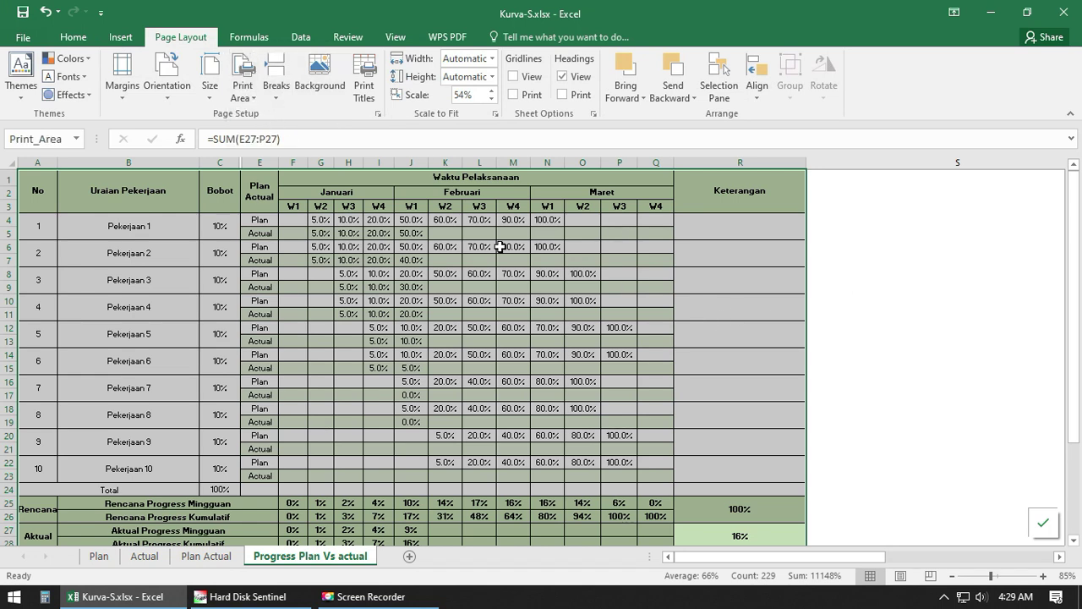
Step: Switch the sheet to Page Break Preview and check that the weighted table lies outside the printed page
left_click(395, 36)
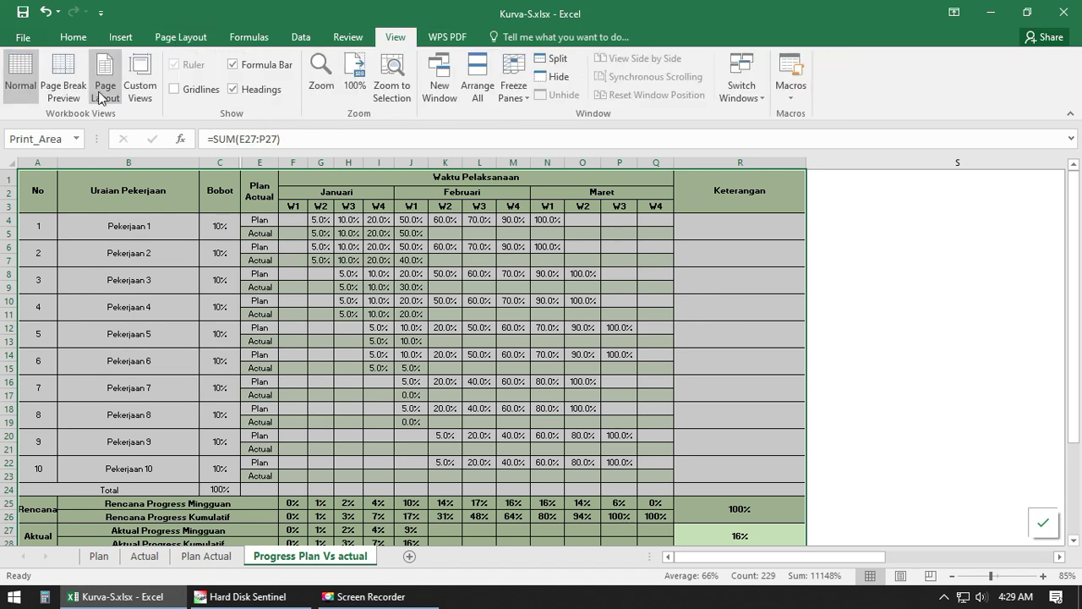
left_click(68, 80)
left_click(811, 319)
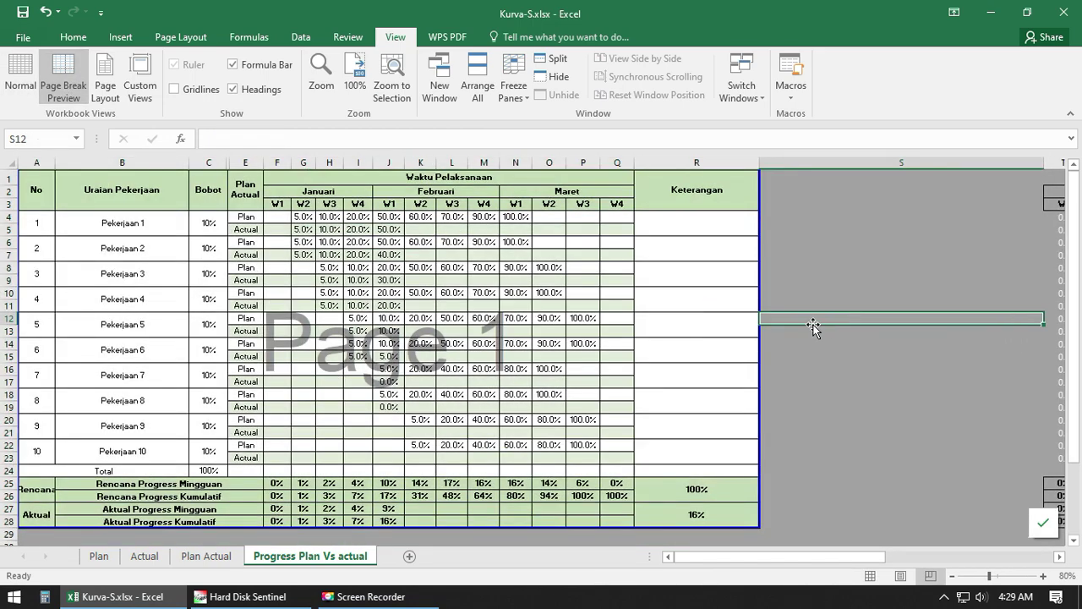
left_click(901, 410)
scroll(881, 460, "down", 2)
scroll(886, 459, "up", 2)
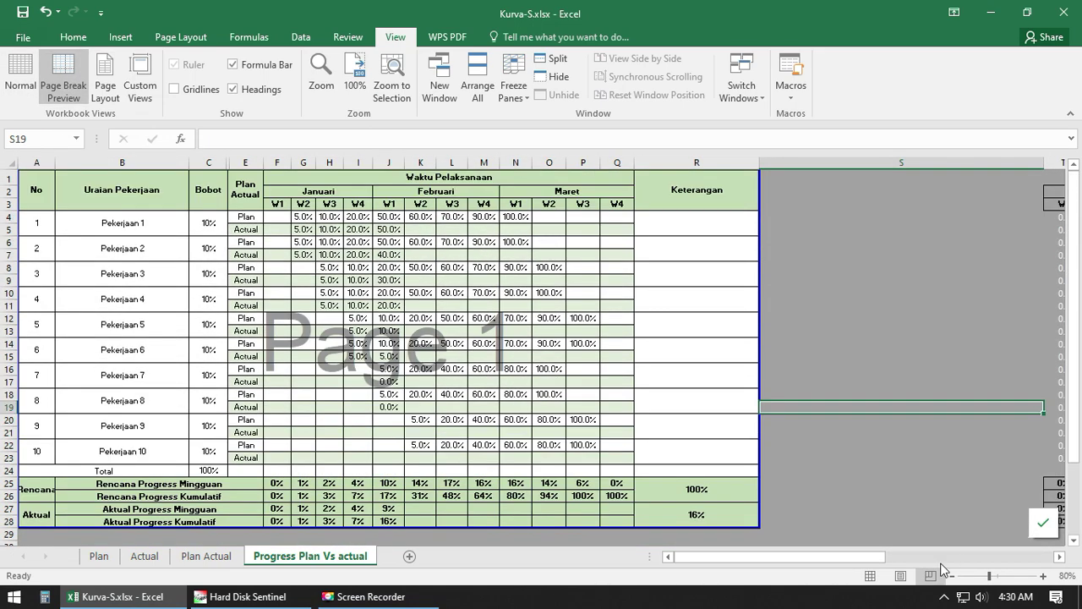
left_click_drag(870, 560, 1031, 560)
left_click_drag(905, 556, 736, 556)
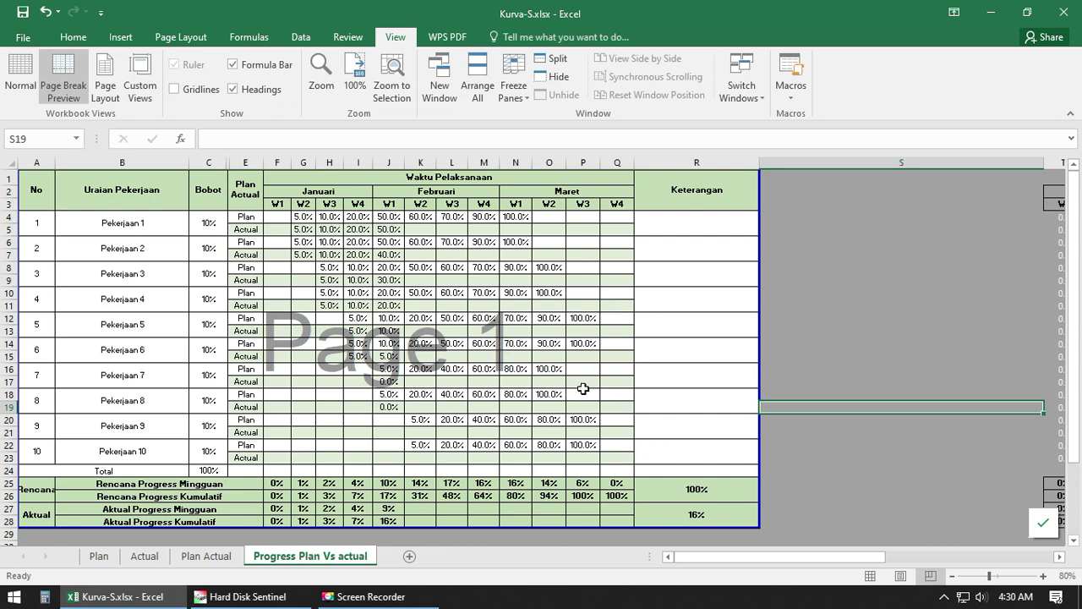
Step: Review the weight of Pekerjaan 4 and the plan and actual percentages of Pekerjaan 1
left_click(849, 370)
left_click(215, 303)
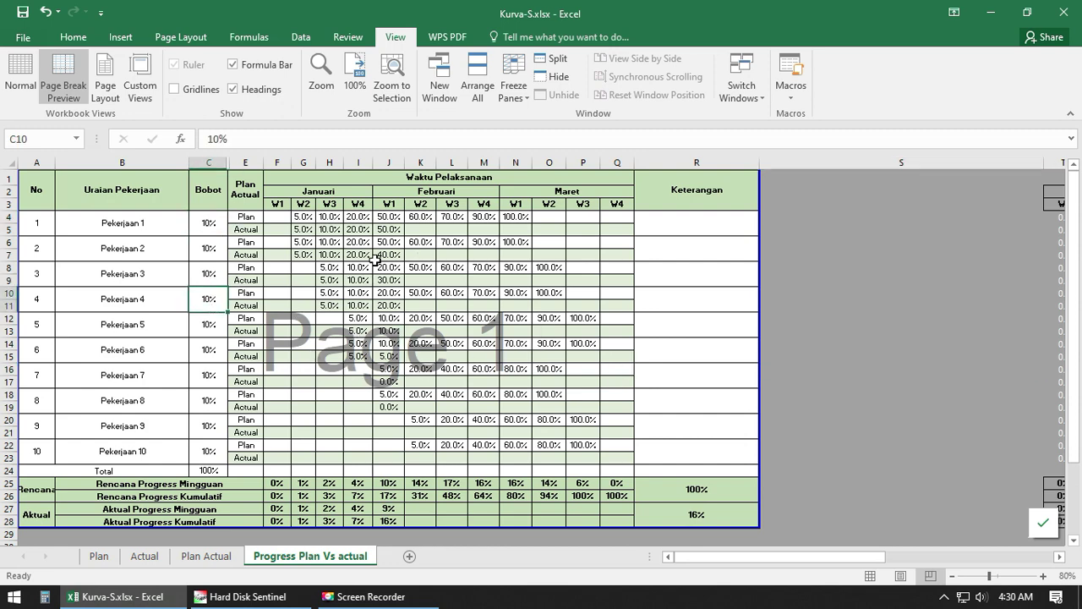
left_click(454, 215)
left_click(367, 220)
left_click(328, 233)
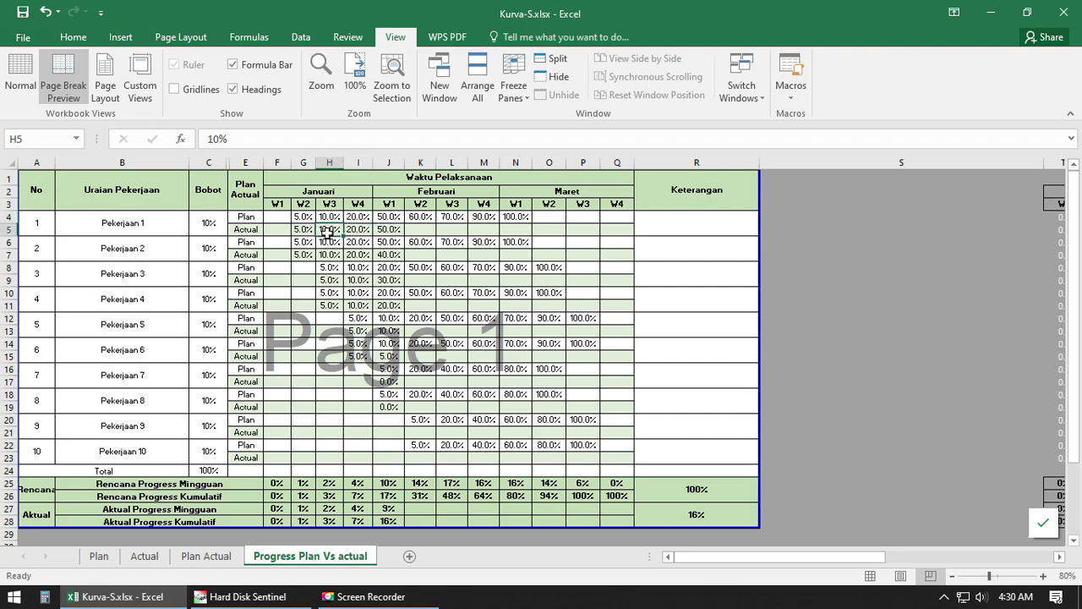
left_click(298, 229)
left_click(301, 218)
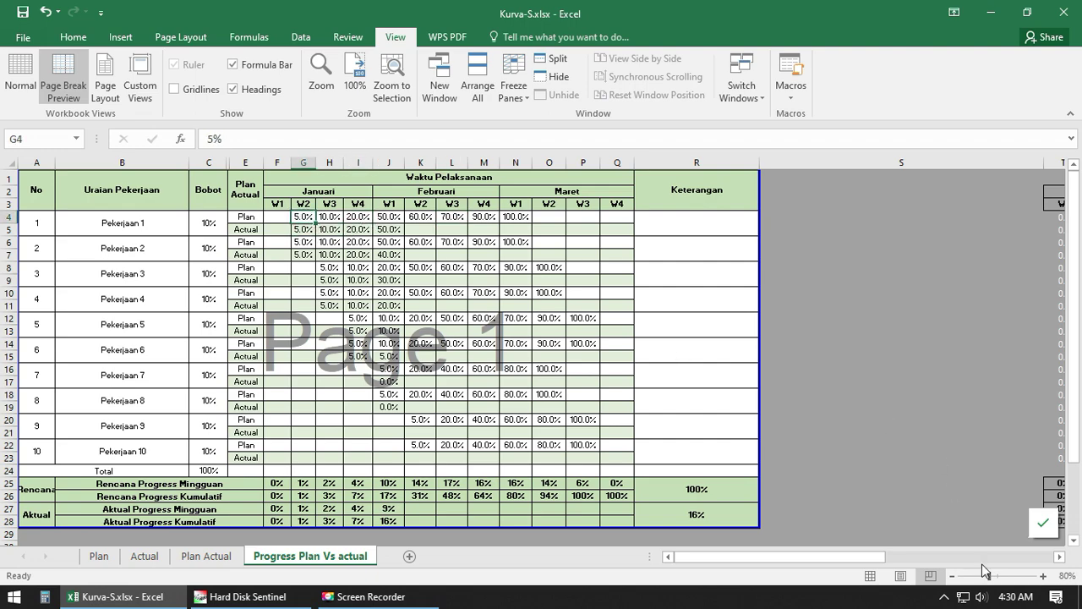
Step: Set the weight of Pekerjaan 1 to 5% and check its plan row and the cumulative planned progress in Q26
left_click(955, 576)
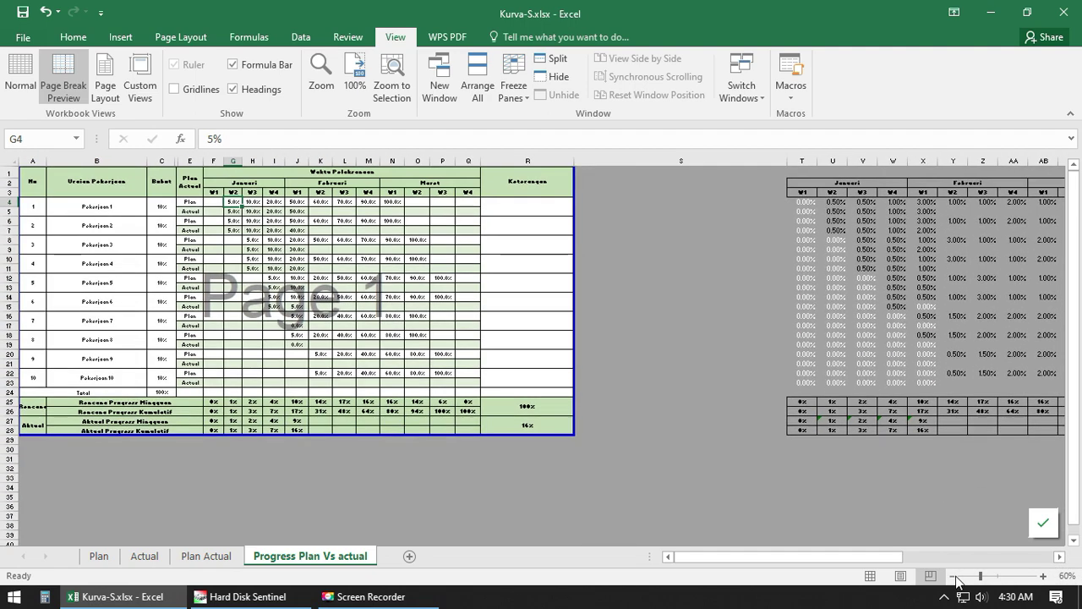
left_click(170, 210)
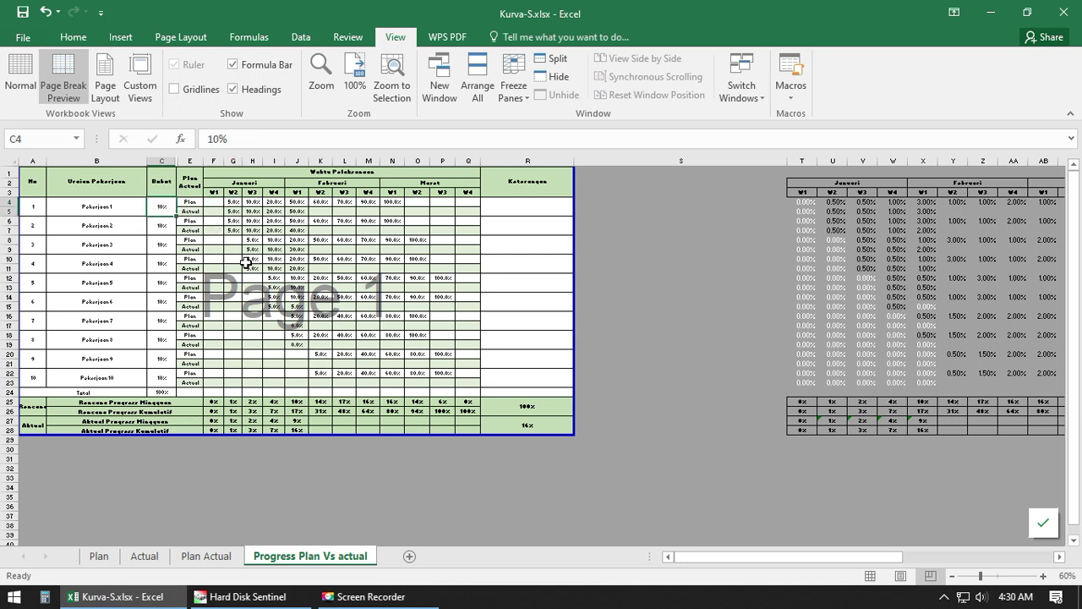
type("5%")
key("Return")
key("Up")
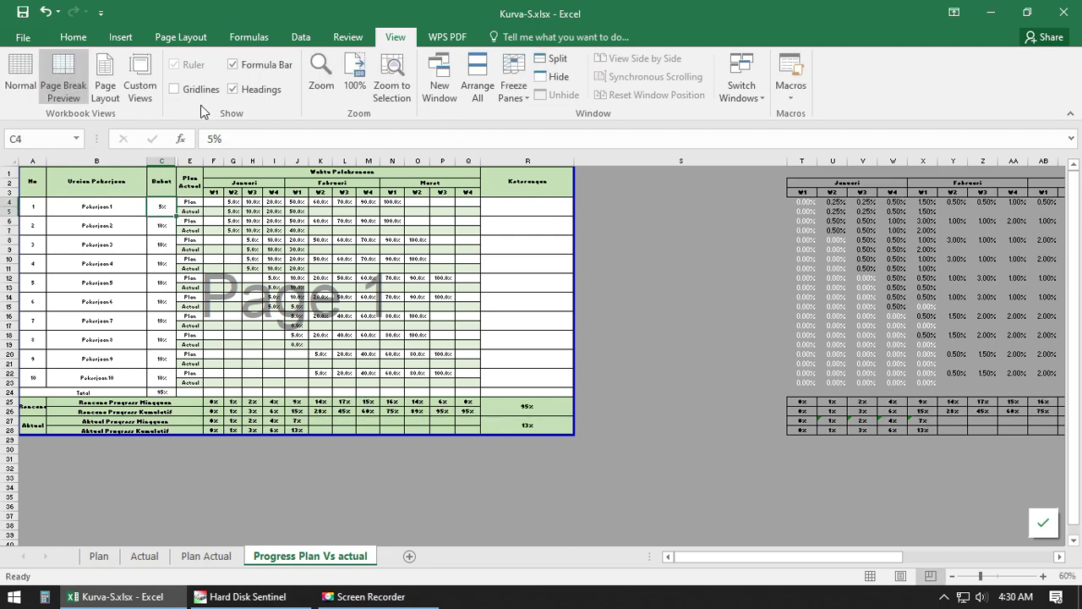
mouse_move(234, 203)
left_mouse_down()
mouse_move(398, 203)
mouse_move(237, 202)
left_mouse_up()
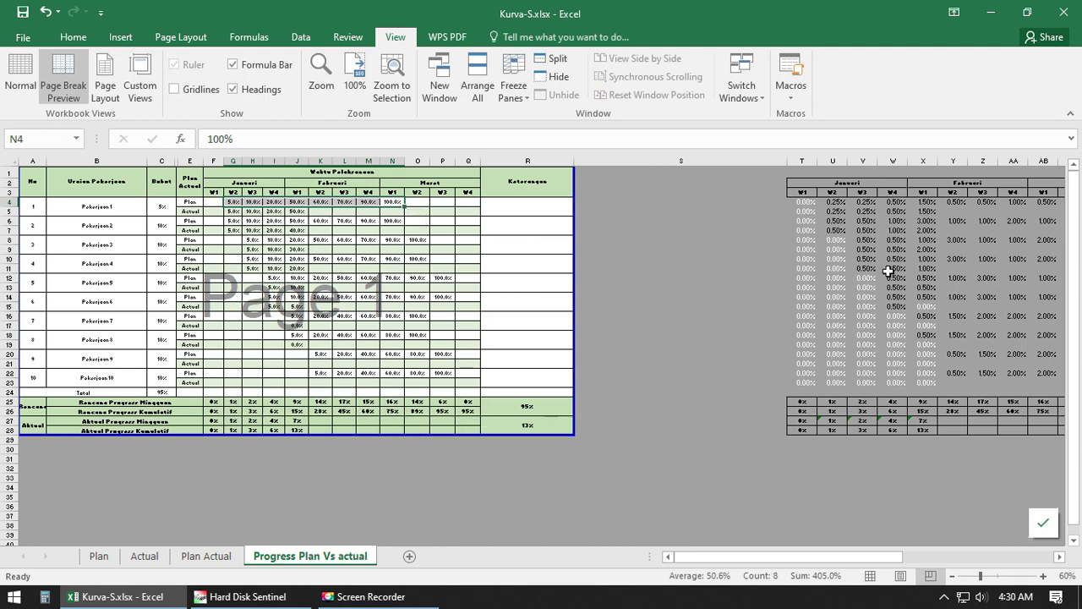
left_click(469, 412)
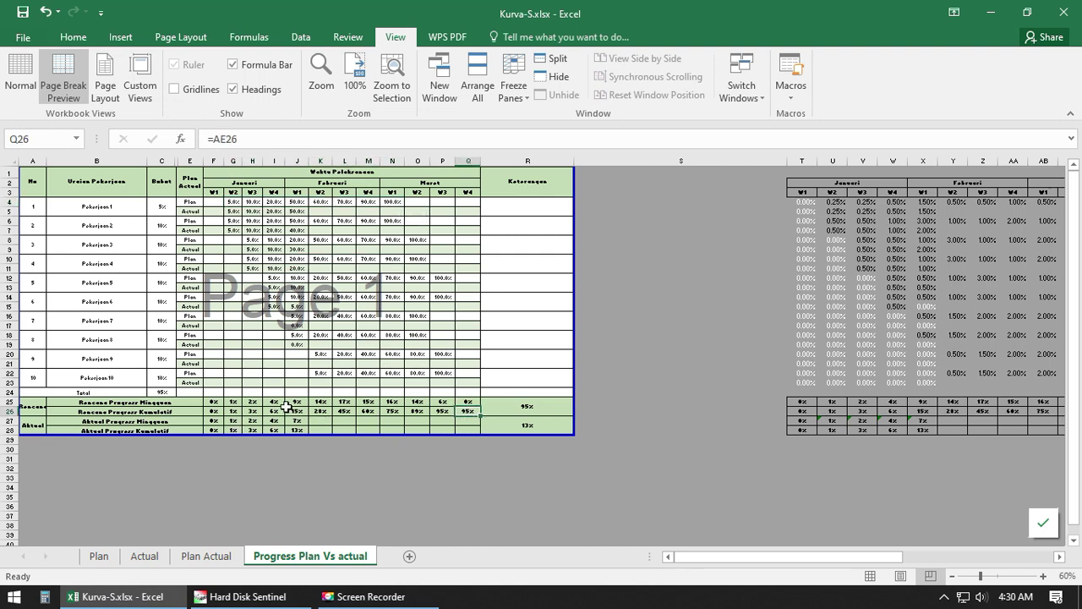
Step: Set the weights of Pekerjaan 2, 3 and 4 to 20%, 15% and 5%
left_click(163, 206)
left_click(174, 226)
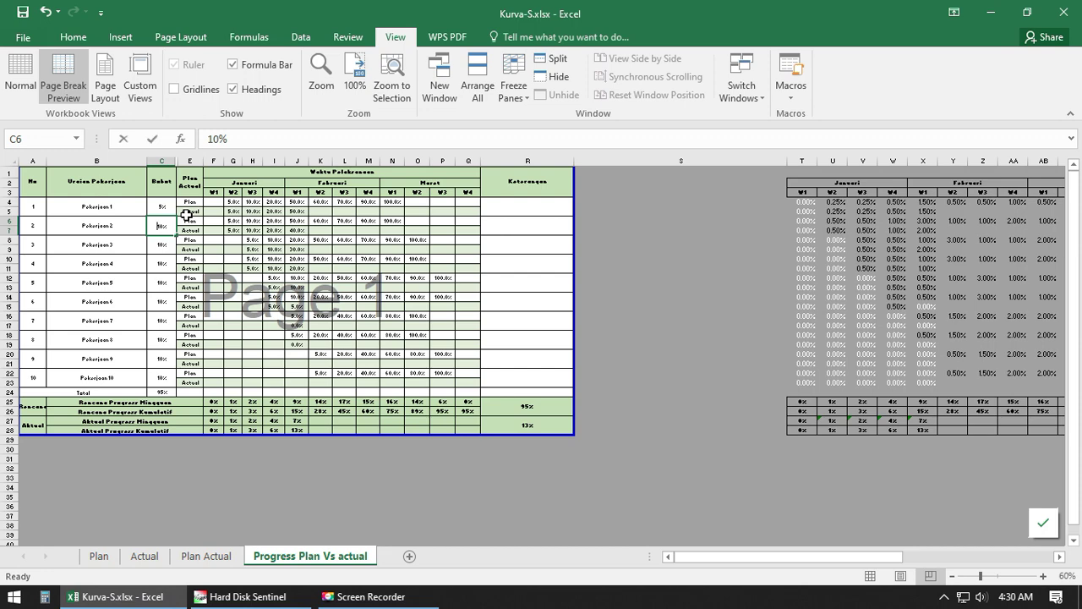
key("BackSpace")
type("2")
key("Return")
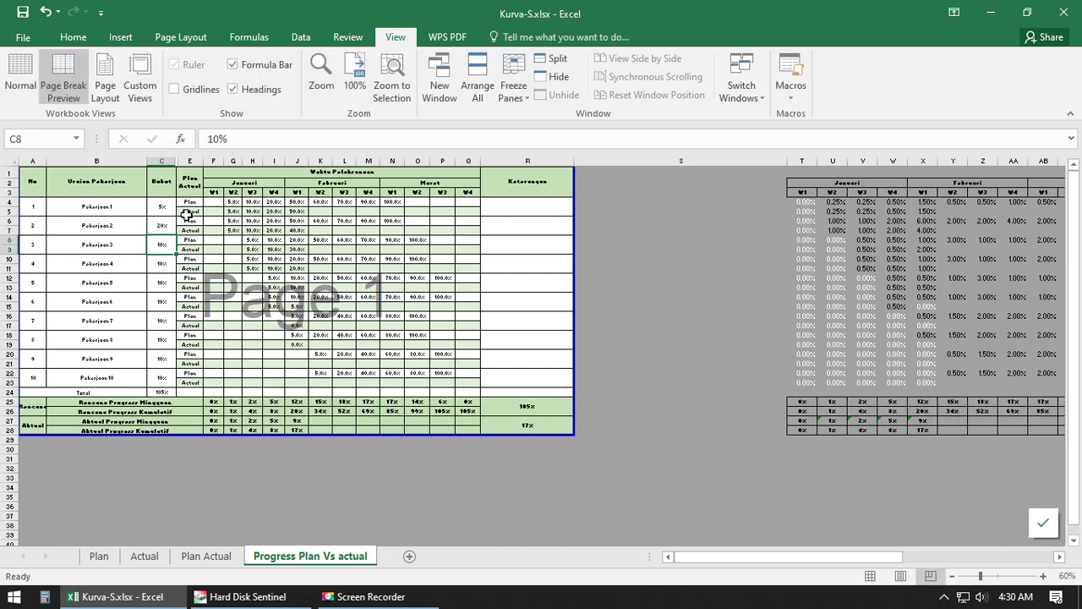
type("15")
key("Return")
type("5")
key("Return")
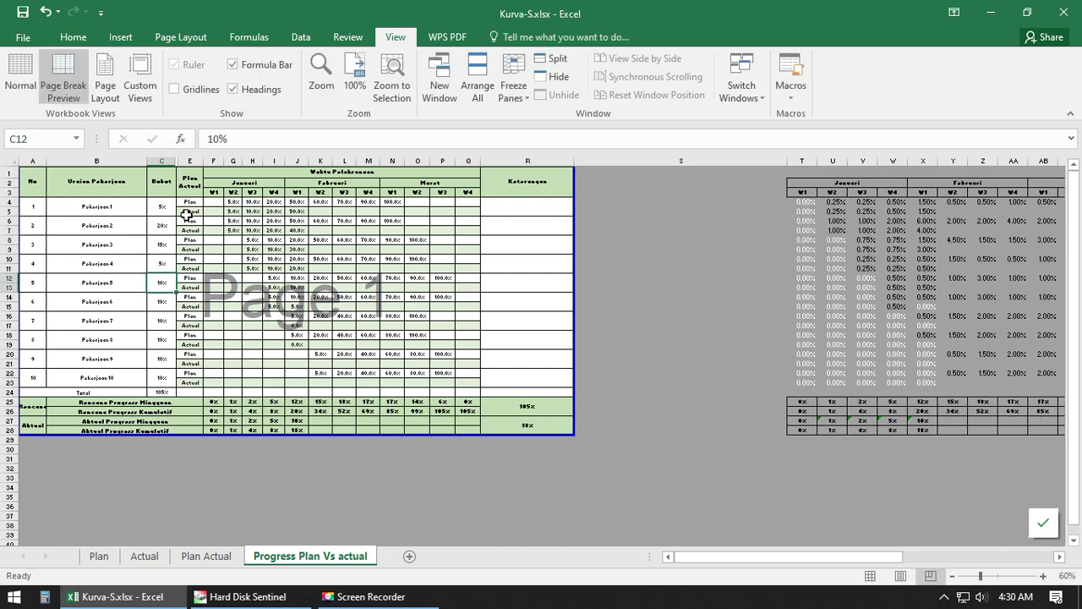
Step: Set the weights of Pekerjaan 6, 7, 8 and 9 to 8%, 7%, 5% and 15%
key("Return")
type("8")
key("Return")
type("7")
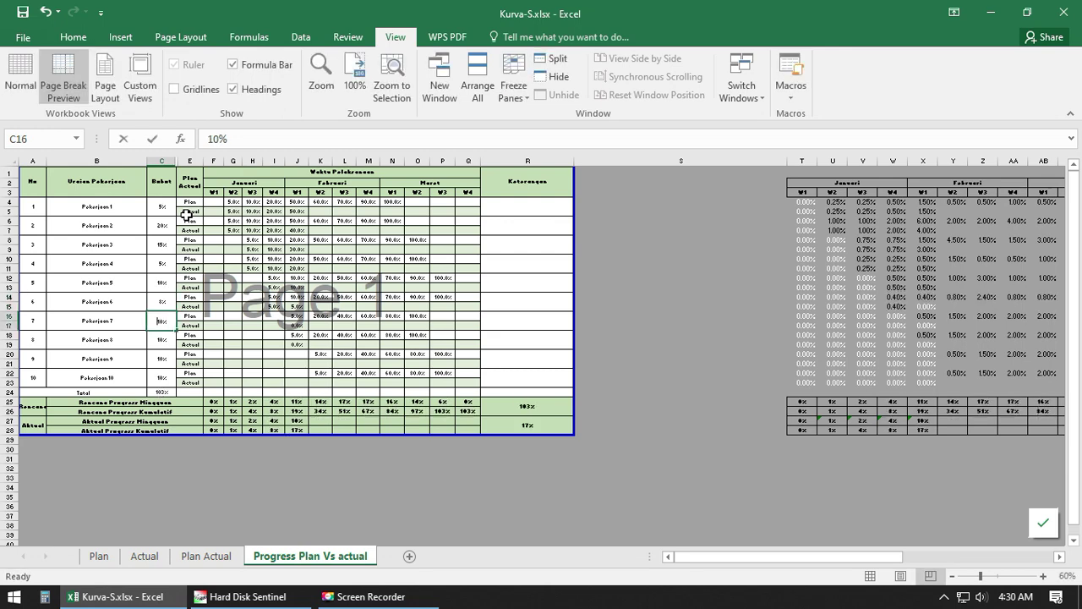
key("Return")
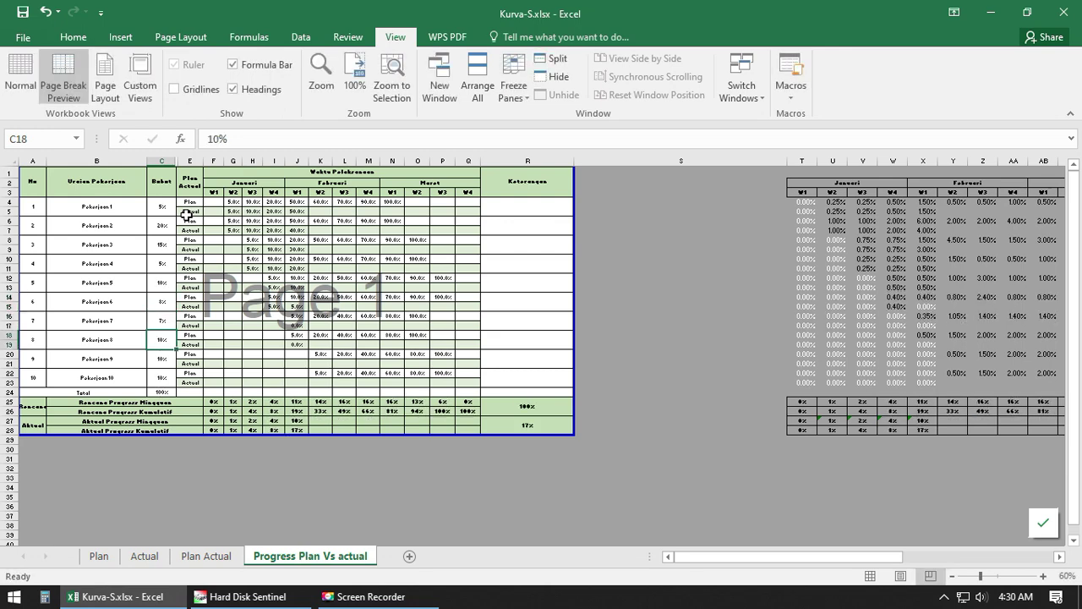
type("5")
key("Return")
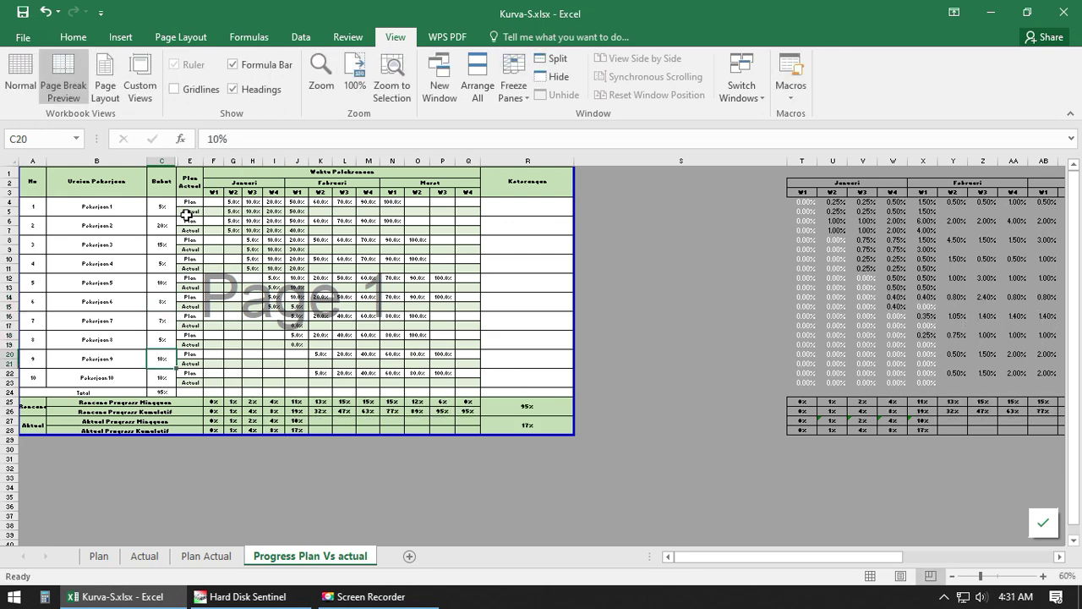
type("1")
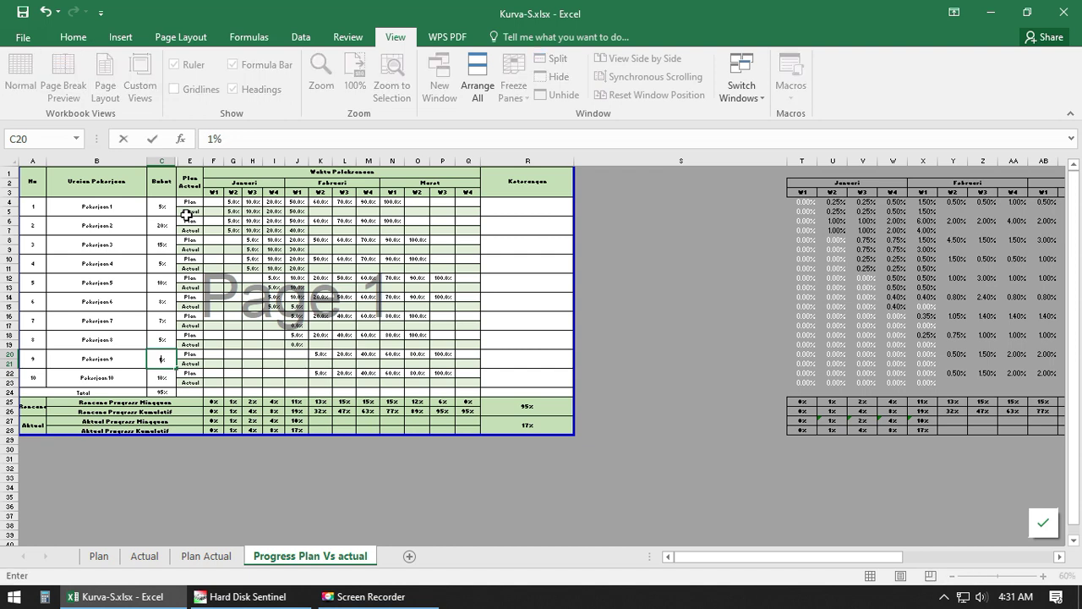
key("Return")
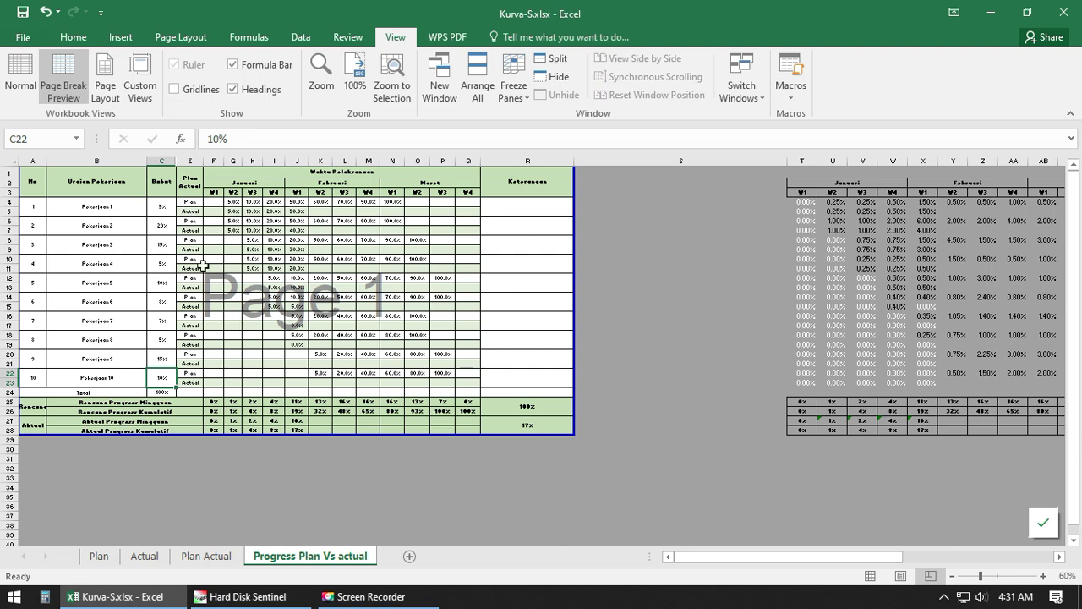
Step: Review the Bobot weights, the weekly and cumulative progress rows, and the list of job names
left_click_drag(162, 205, 175, 382)
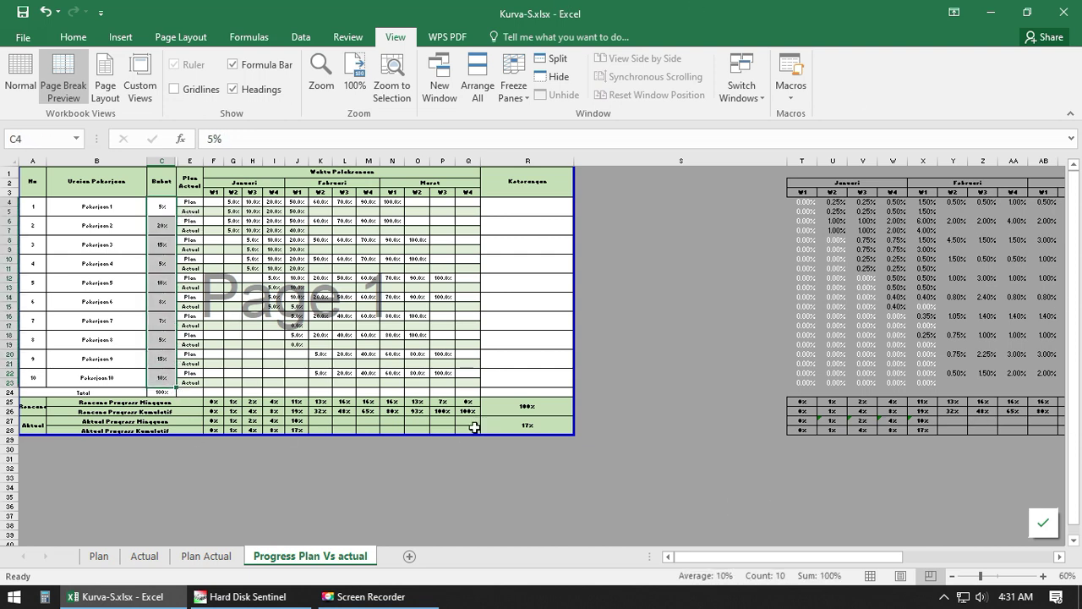
left_click_drag(472, 401, 216, 432)
left_click(771, 286)
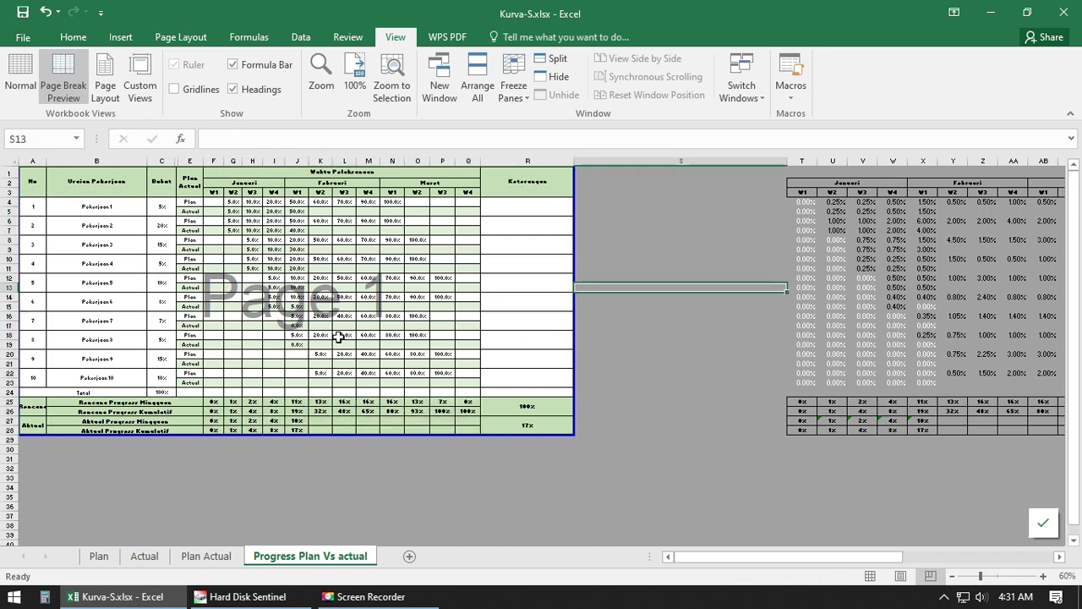
scroll(324, 321, "up", 2)
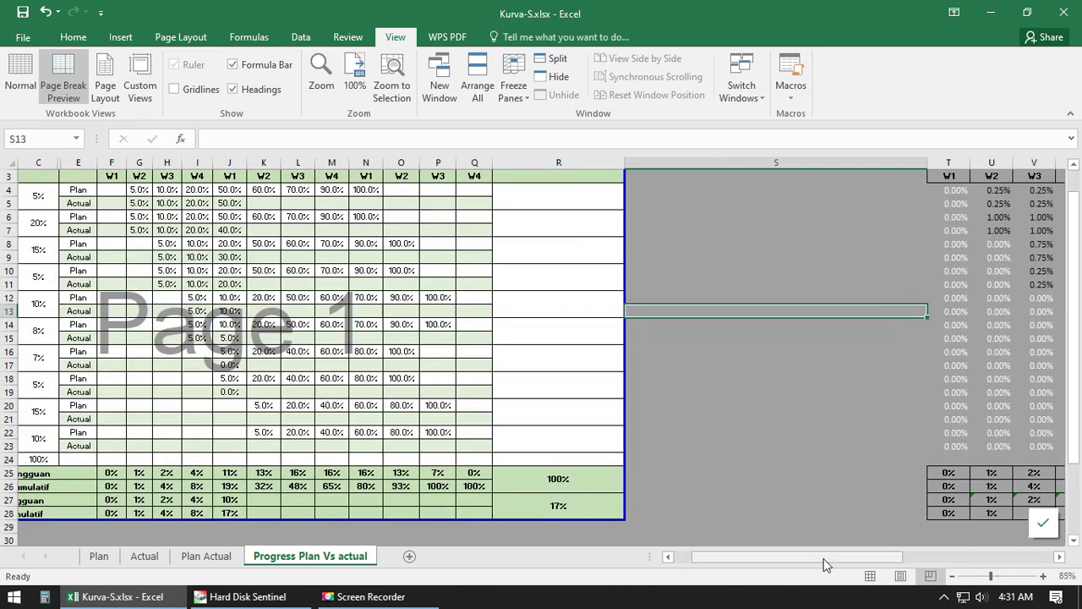
left_click_drag(824, 558, 799, 559)
scroll(265, 345, "up", 1)
left_click_drag(224, 223, 222, 480)
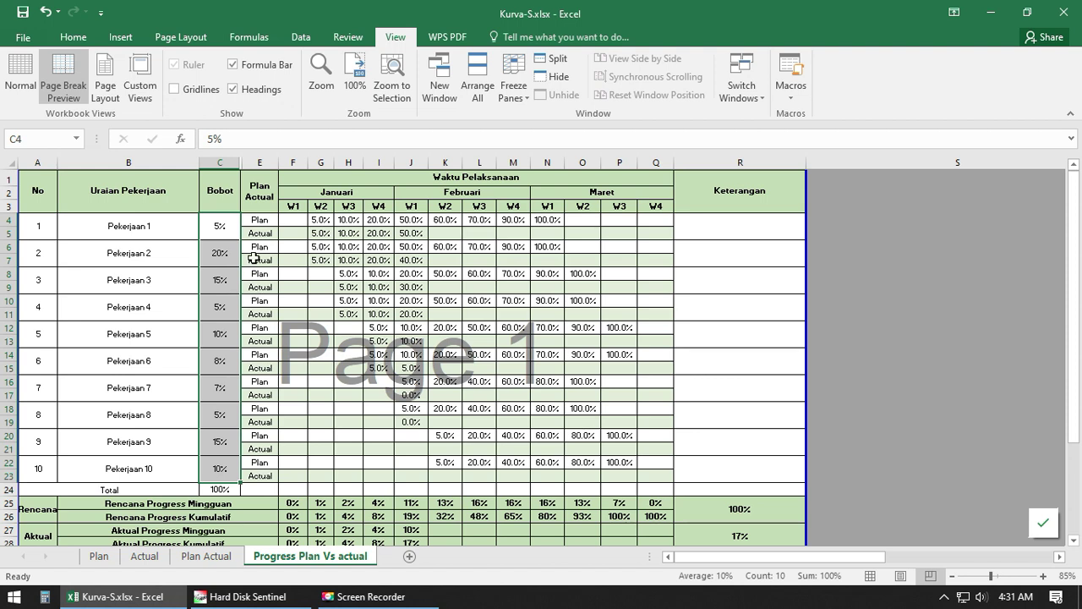
left_click_drag(132, 230, 148, 471)
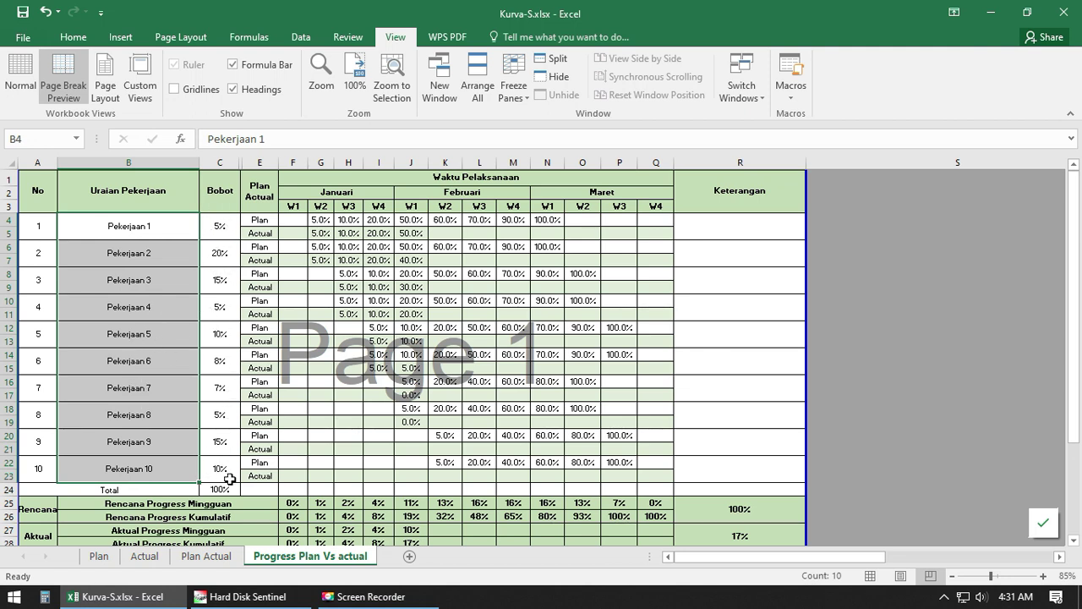
Step: Insert a new column between Uraian Pekerjaan and Bobot, and narrow it to roughly the width of Bobot
left_click(220, 162)
right_click(220, 163)
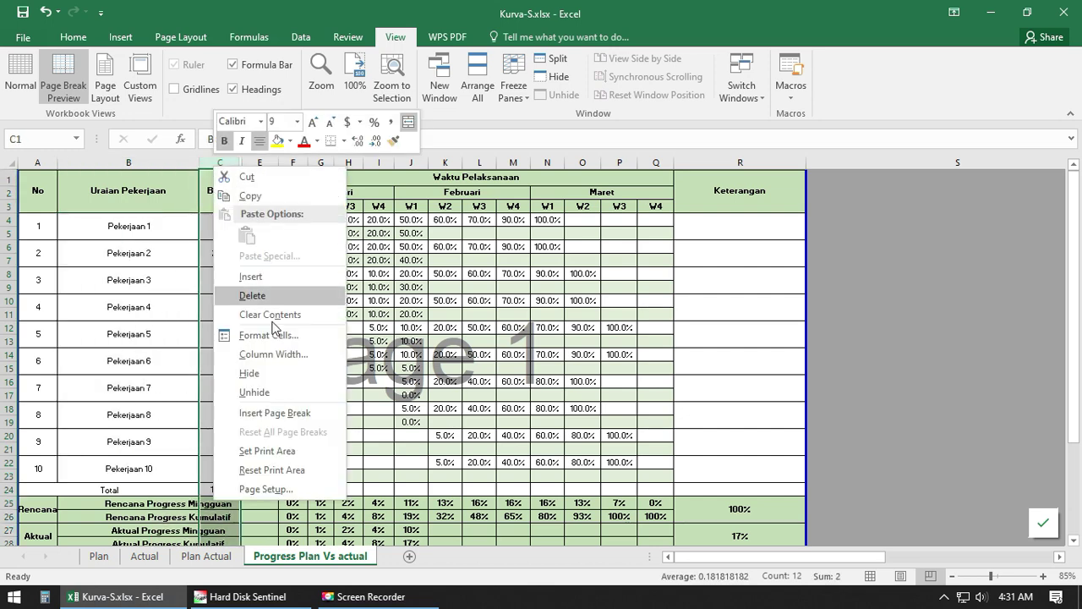
left_click(250, 276)
left_click(587, 301)
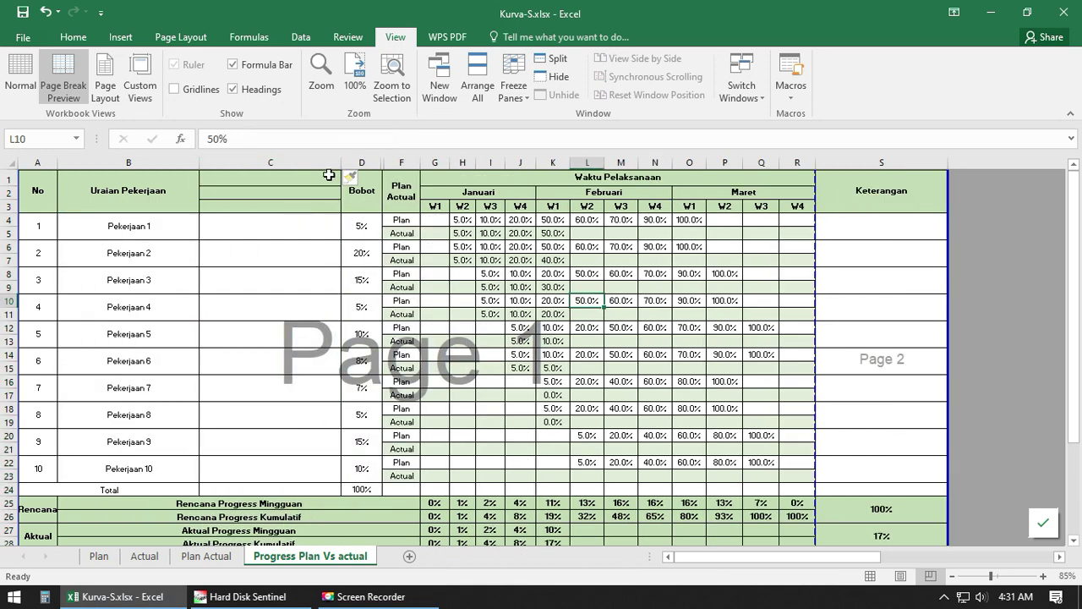
left_click_drag(341, 162, 213, 203)
Step: Merge and center C1:C3 and enter the header Berat
left_click(215, 185)
left_click(72, 38)
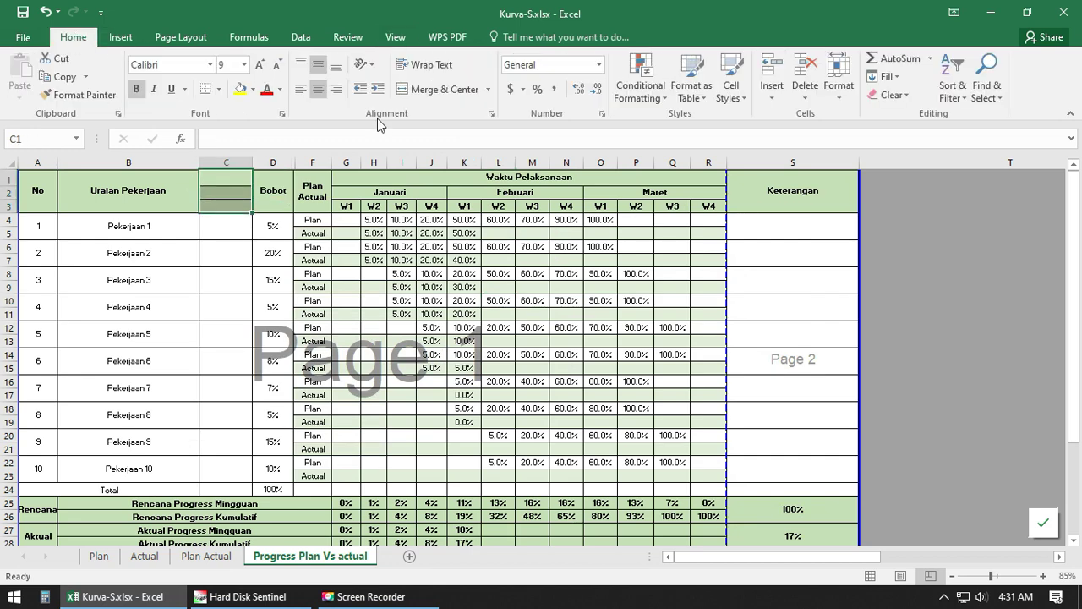
left_click(438, 91)
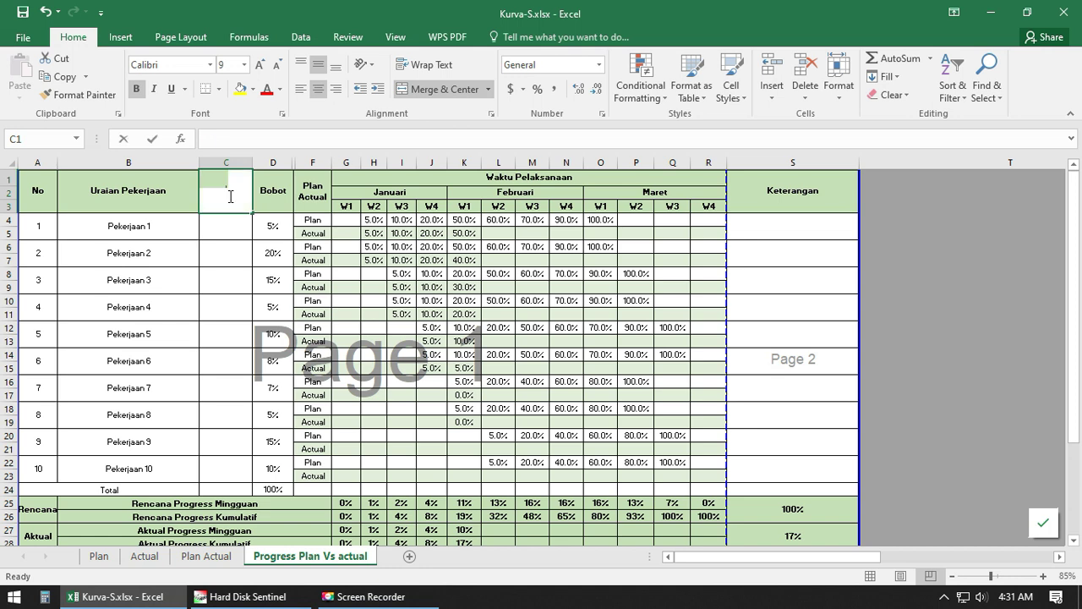
type("Berat")
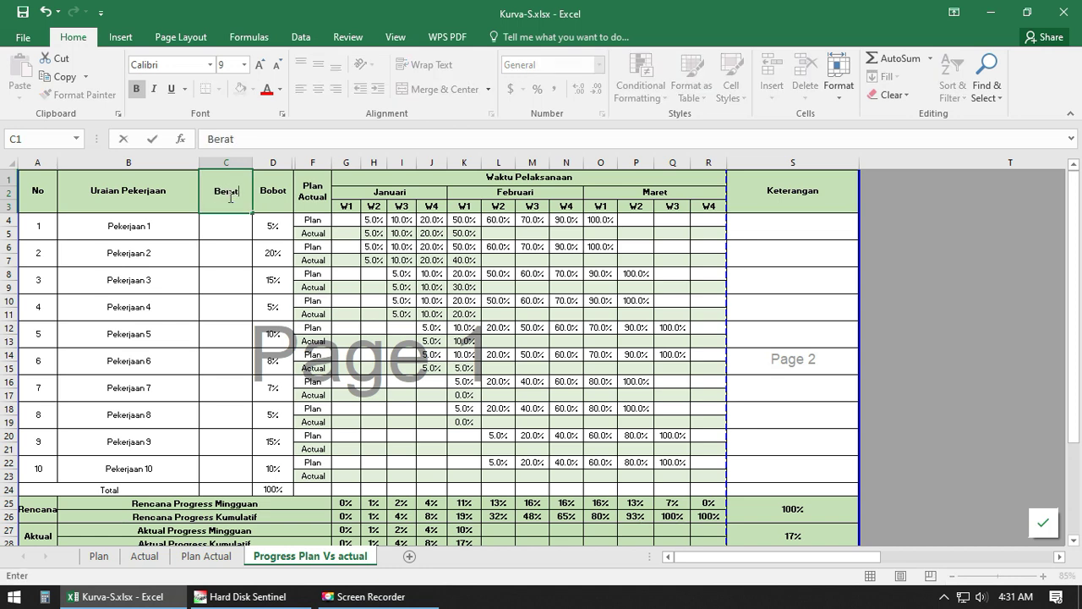
key("Return")
key("Return")
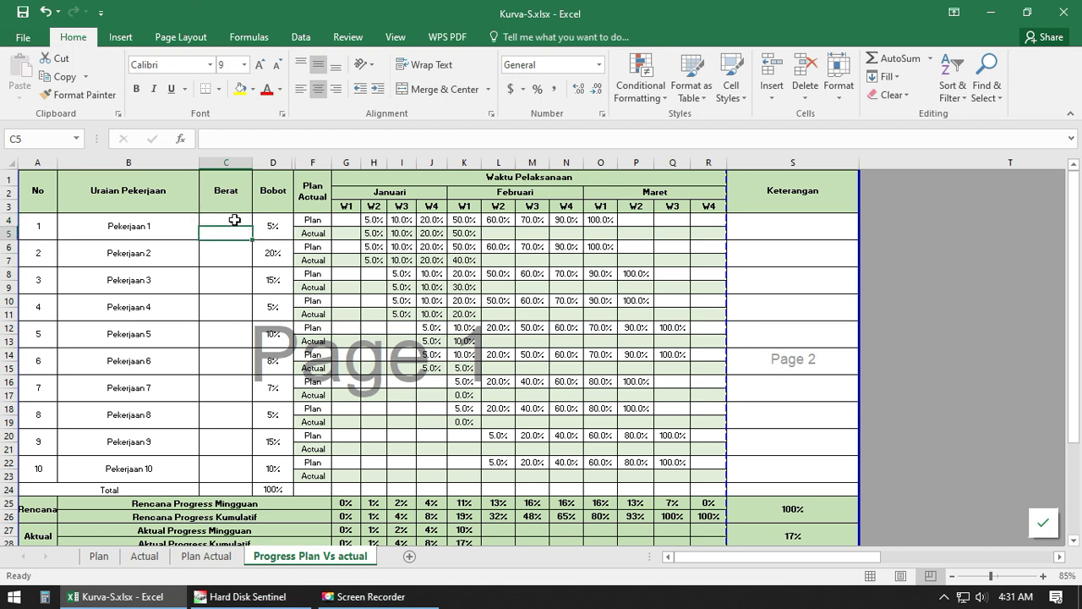
Step: Copy the merged Bobot cells of all ten jobs into the Berat column and clear the copied percentages
mouse_move(232, 218)
left_mouse_down()
mouse_move(280, 469)
mouse_move(224, 487)
left_mouse_up()
left_click(273, 334)
left_click_drag(226, 222, 226, 470)
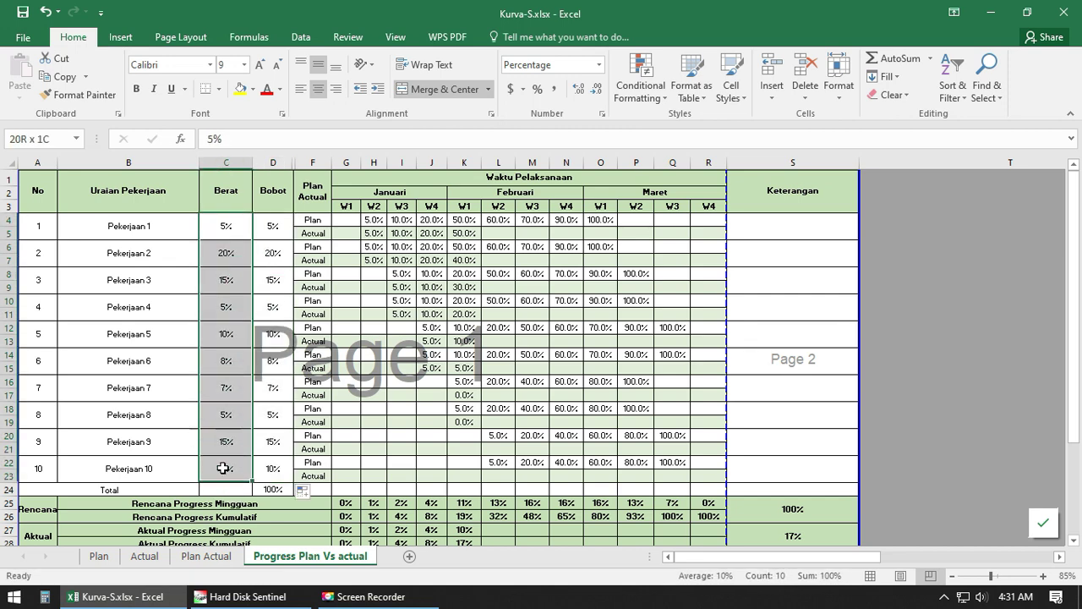
key("Delete")
Step: Enter 2500 as the Berat of Pekerjaan 1 in Number format and fill it down to Pekerjaan 10
left_click(225, 219)
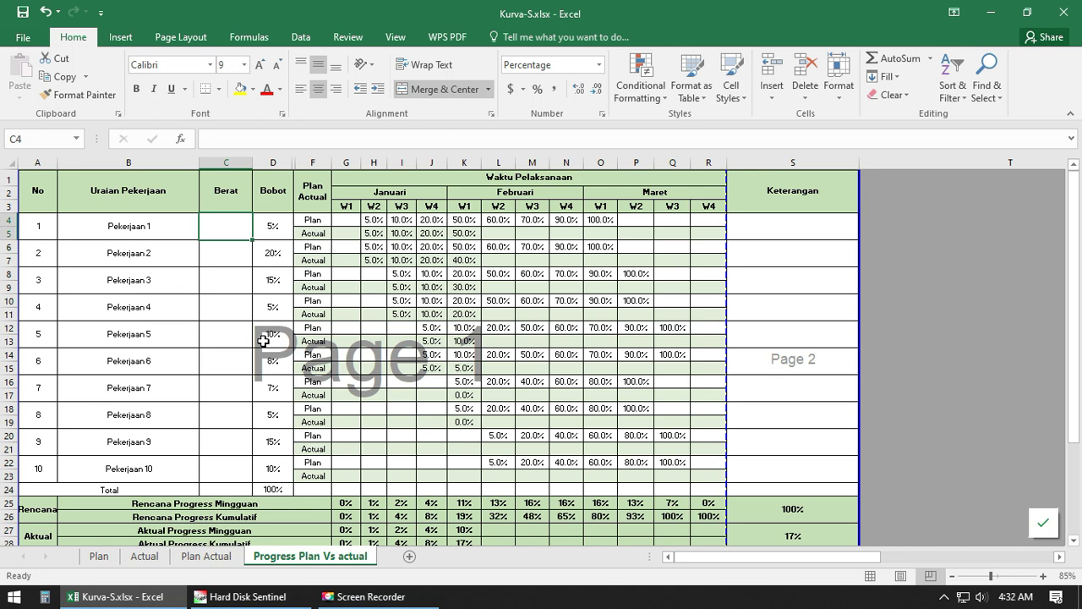
type("2500")
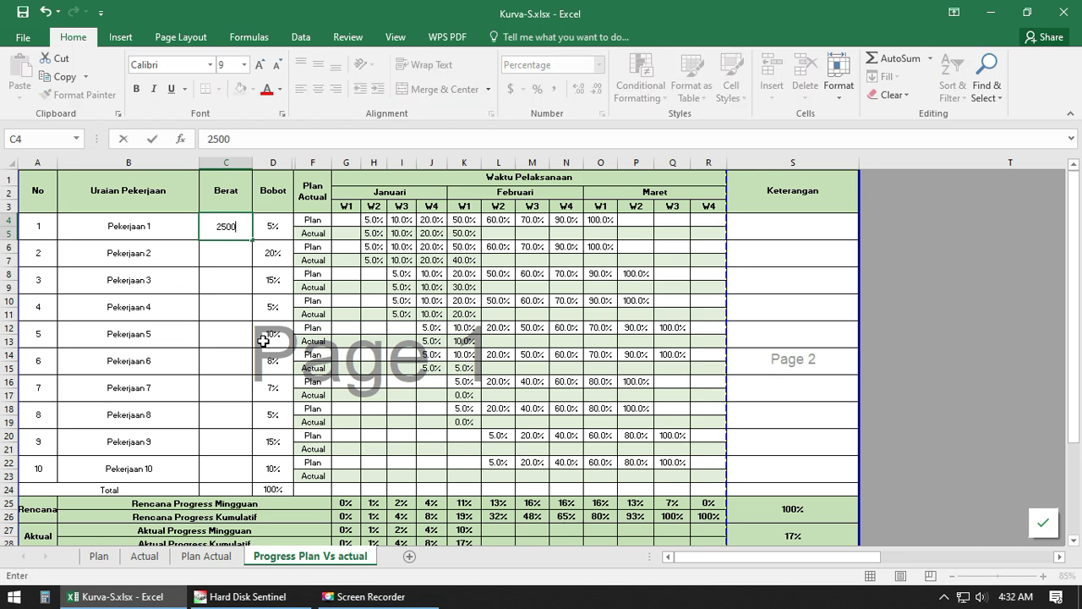
key("Return")
left_click(224, 229)
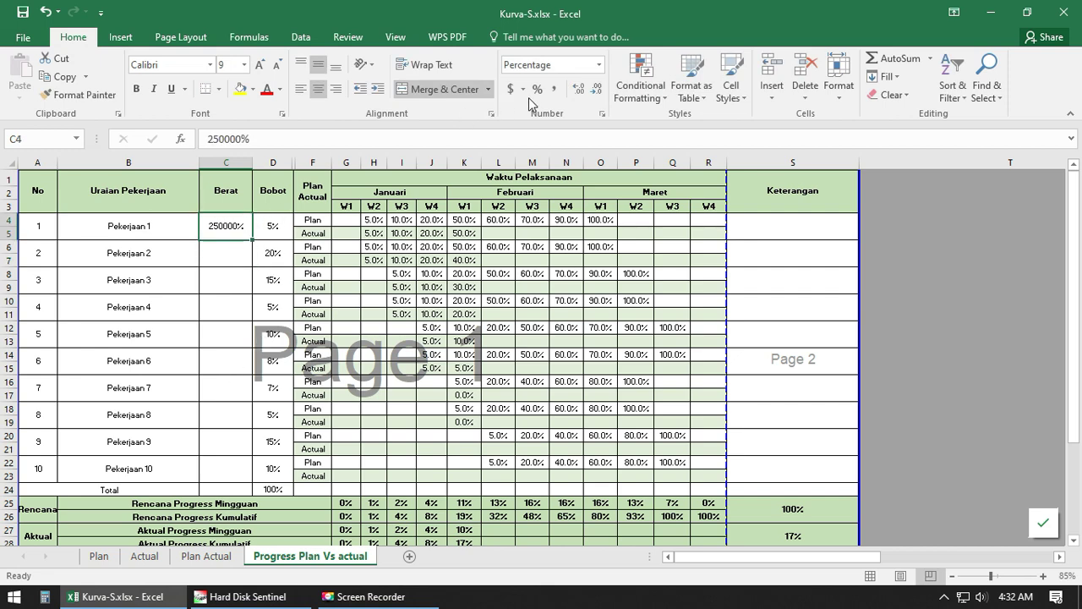
left_click(597, 64)
left_click(570, 125)
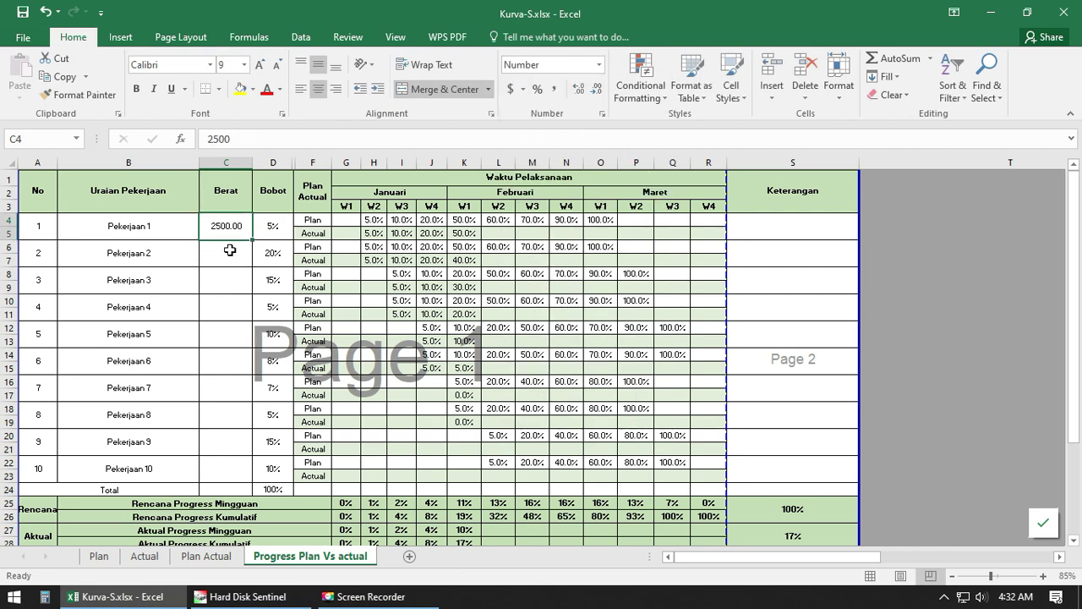
left_click_drag(252, 239, 252, 482)
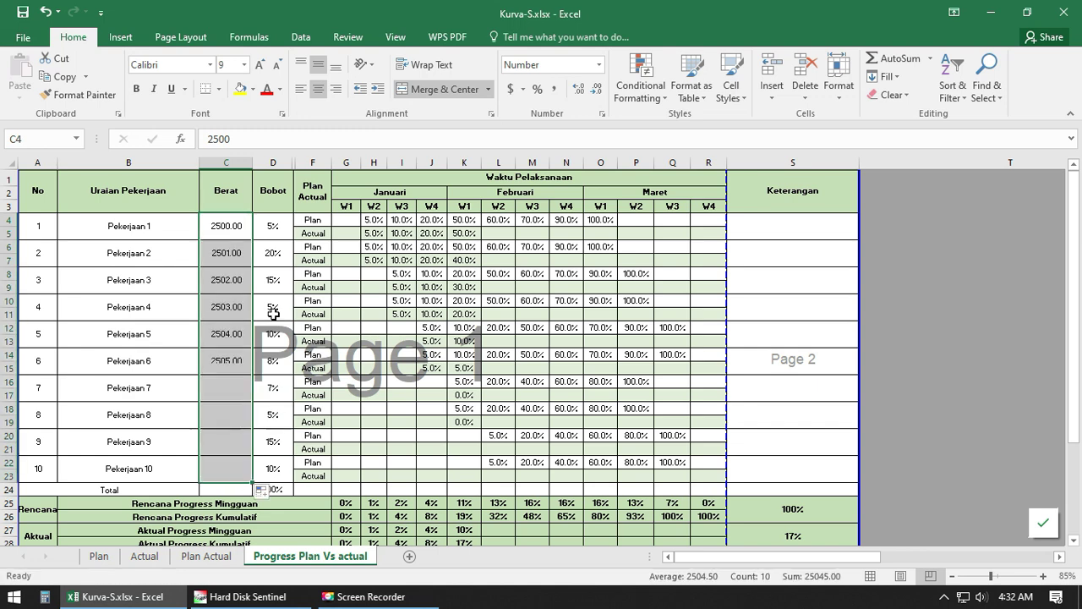
Step: Set the Berat of Pekerjaan 2, 3, 4 and 5 to 1000, 500, 700 and 2000
left_click(242, 252)
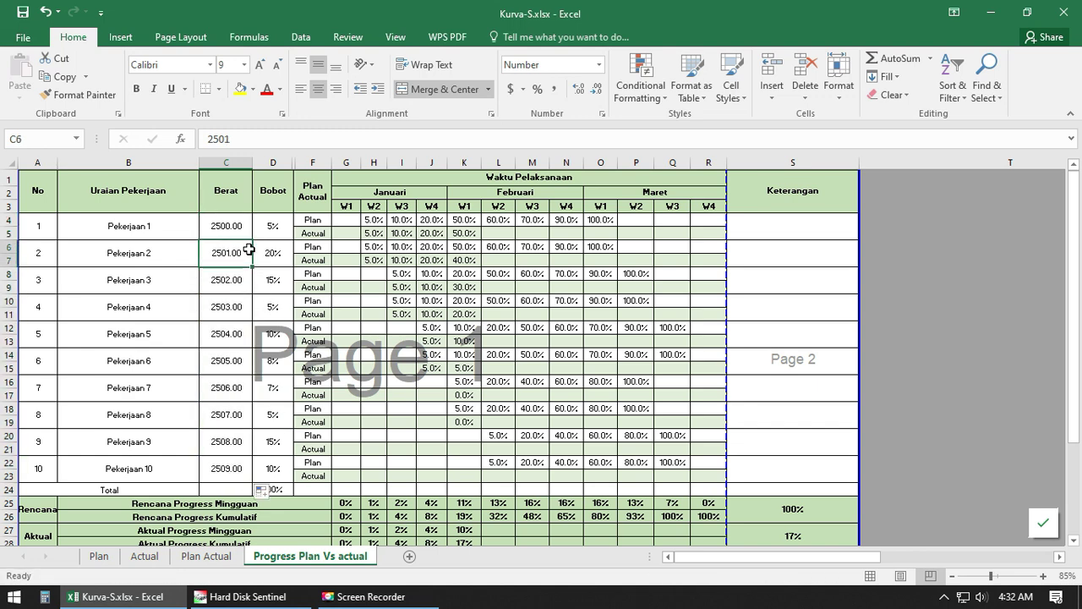
type("1000")
key("Return")
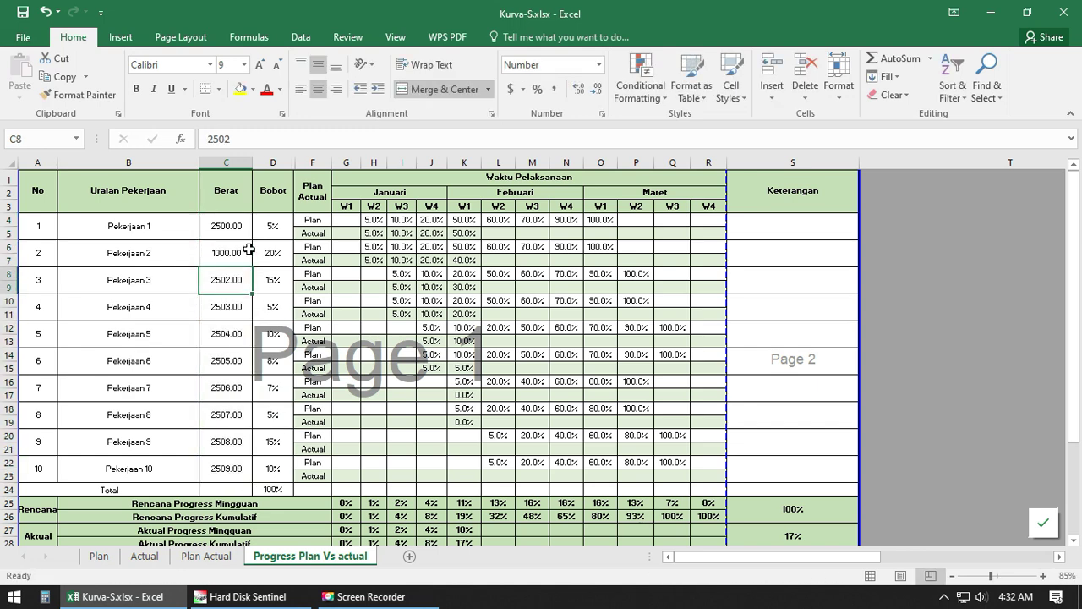
type("500")
key("Return")
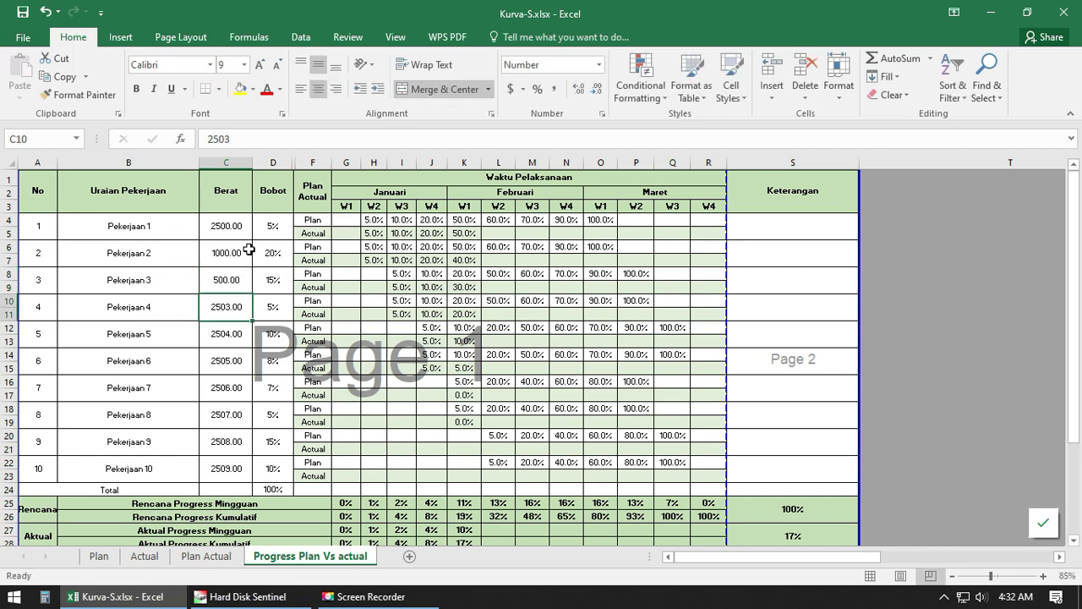
type("70")
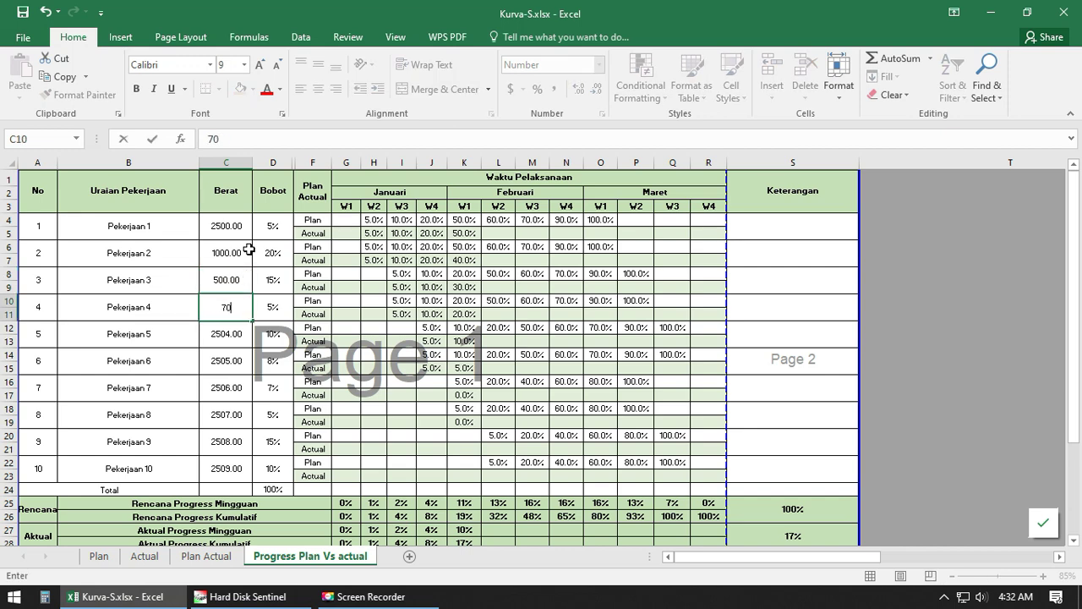
type("0")
key("Return")
type("2")
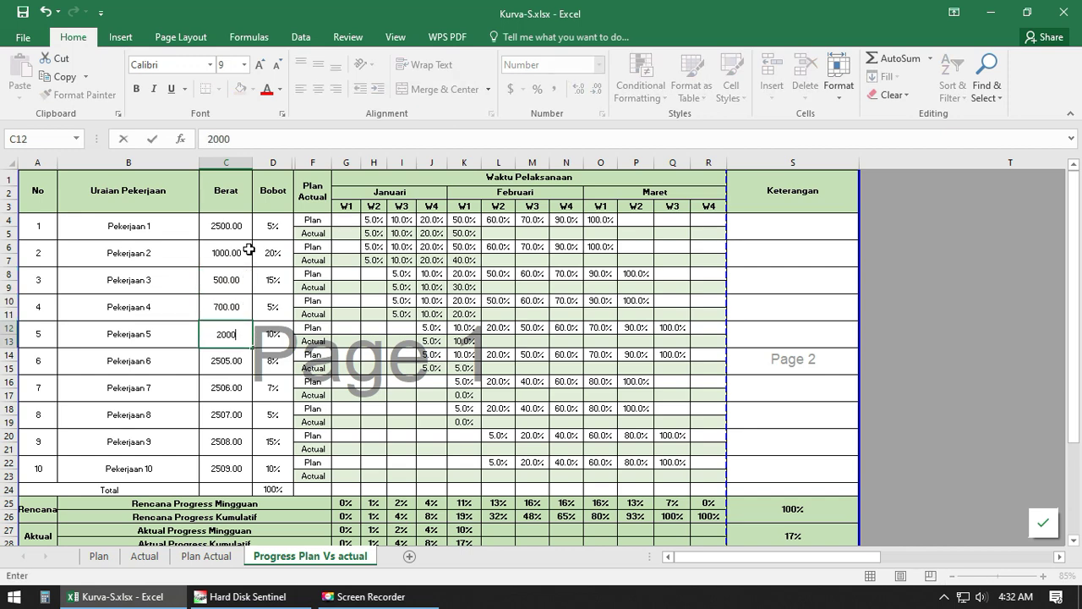
key("Return")
Step: Set the Berat of Pekerjaan 6 to 10 to 3000, 5000, 1000, 5000 and 2000
type("30")
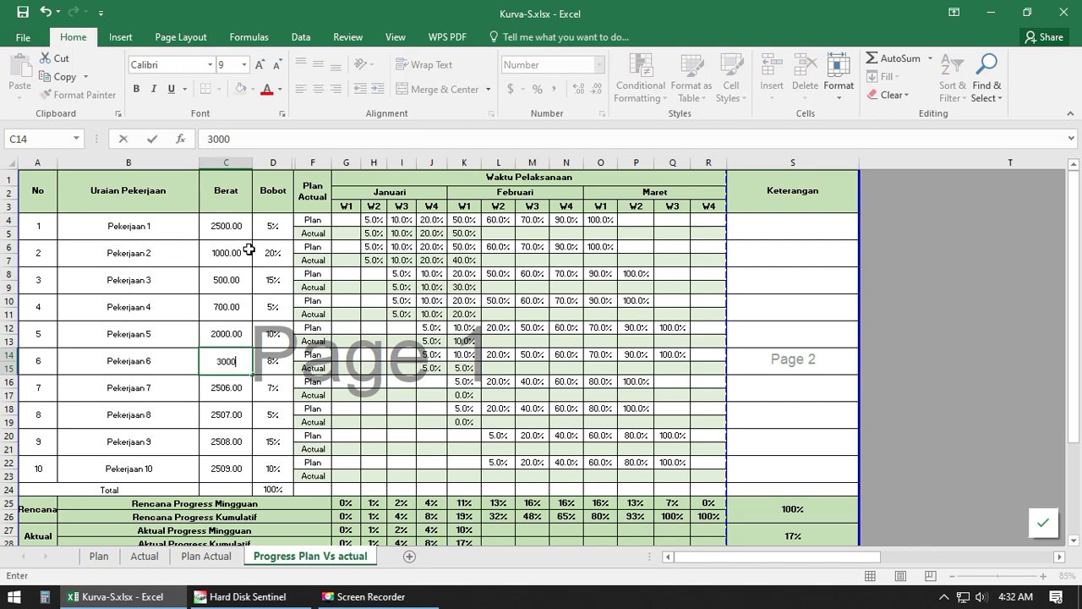
key("Return")
type("50")
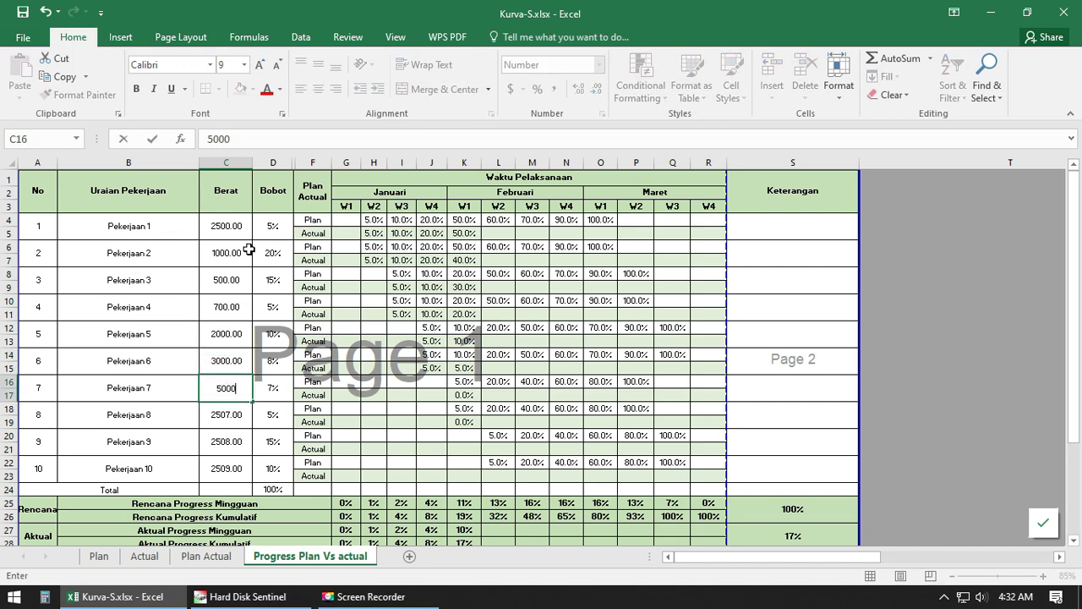
key("Return")
type("1000")
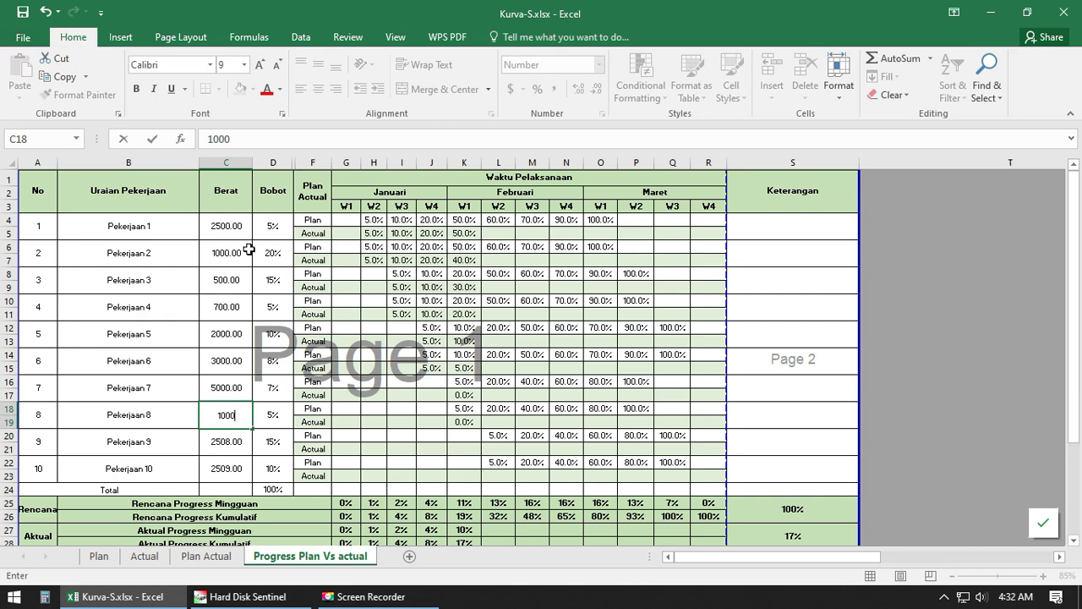
key("Return")
type("5000")
key("Return")
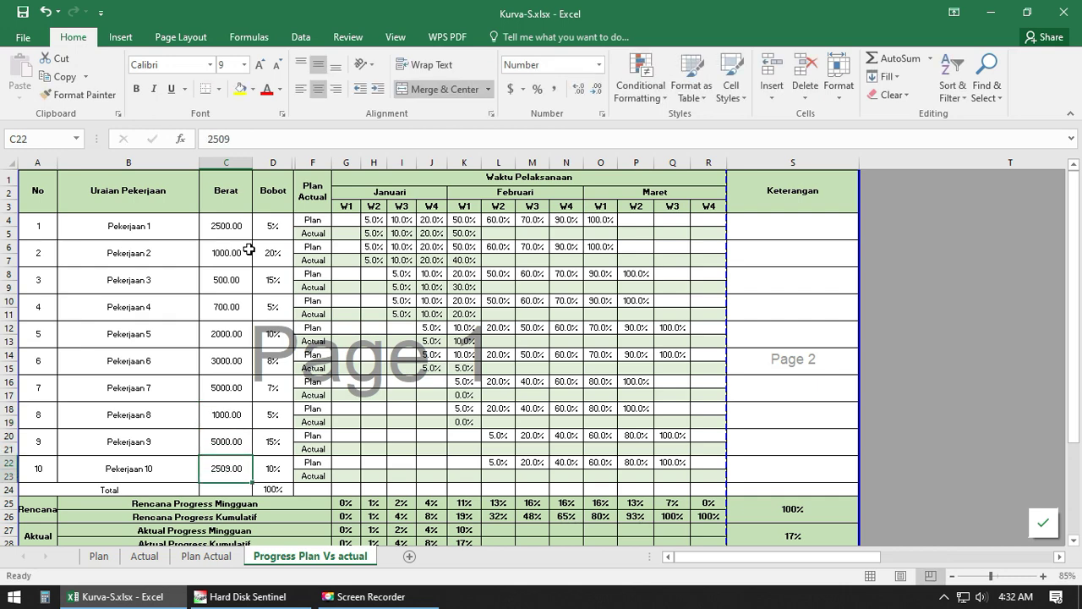
key("Up")
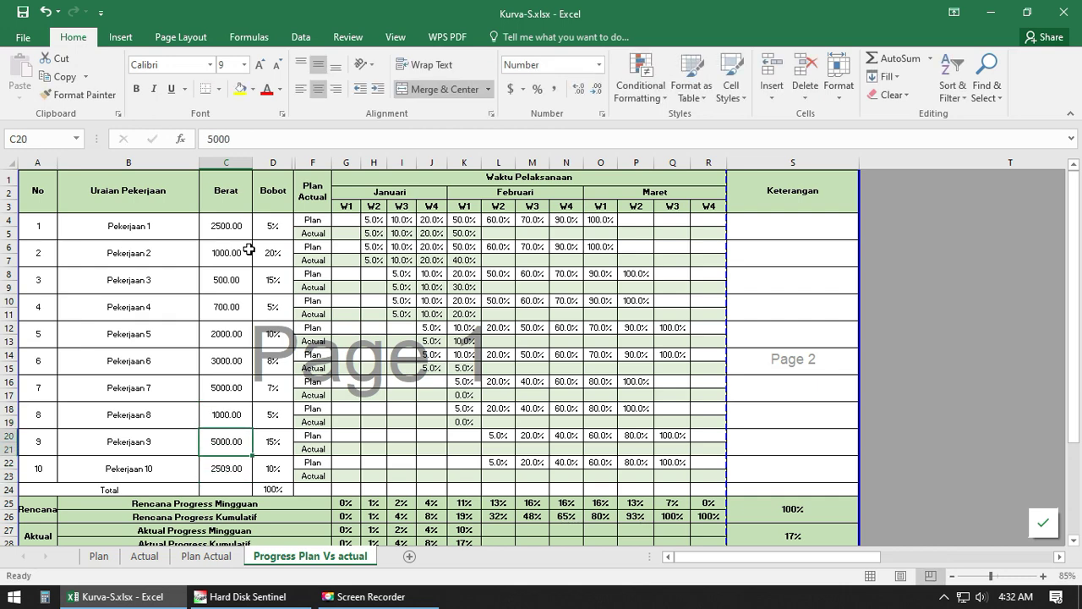
key("Down")
type("20")
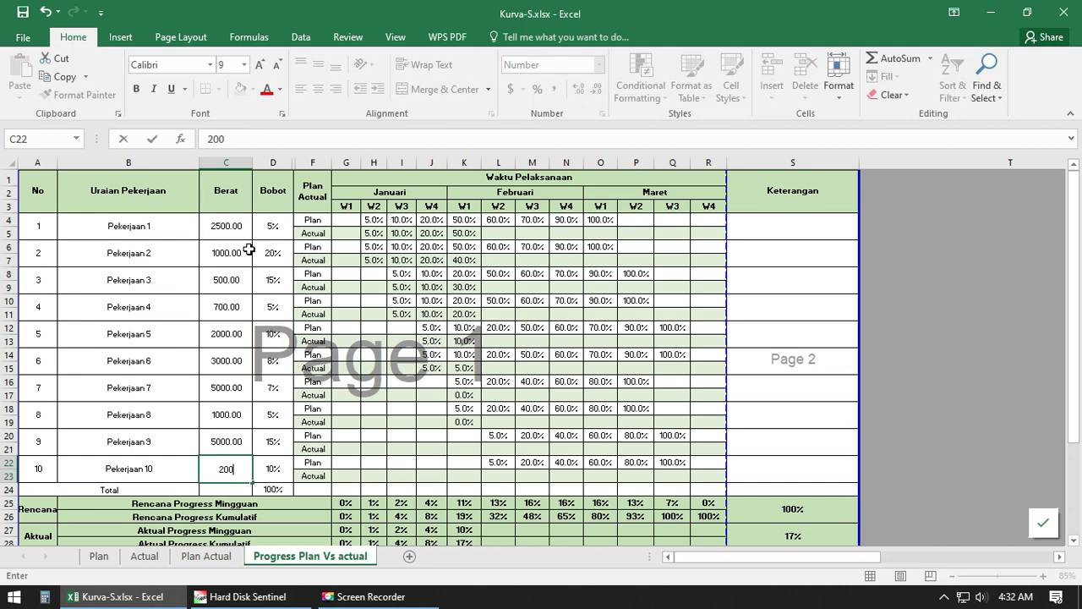
key("Return")
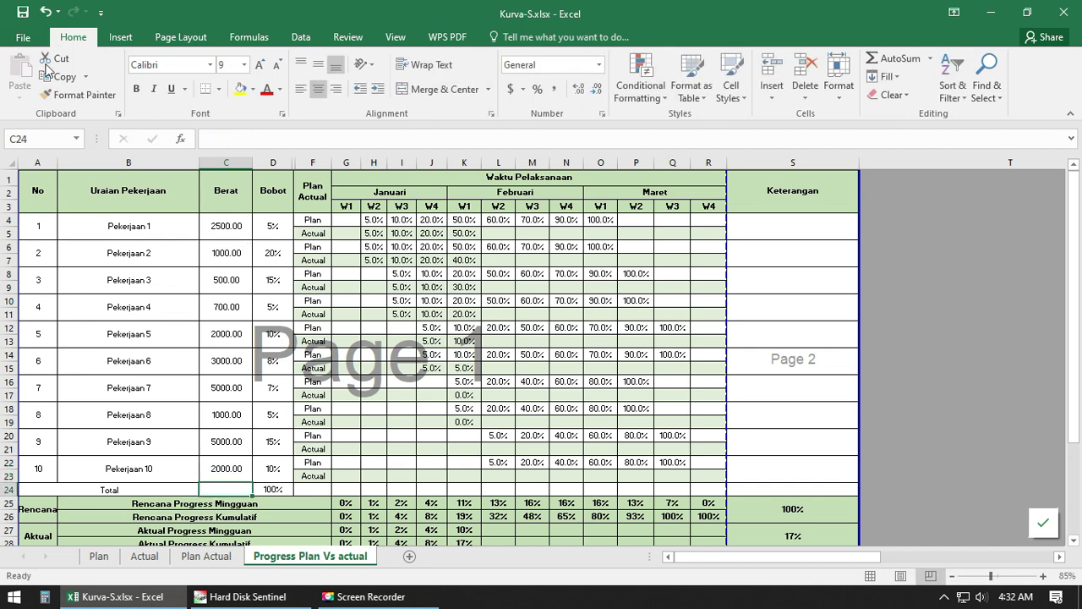
Step: Sum the Berat values of all ten jobs (C4:C23) in the Total row
left_click(249, 37)
left_click(73, 68)
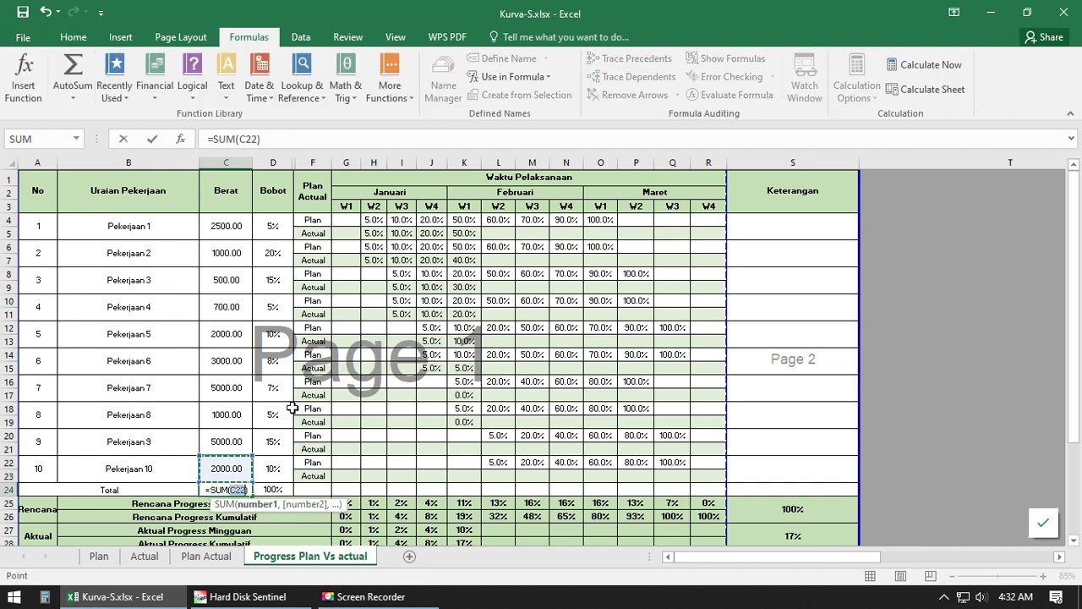
left_click_drag(235, 223, 230, 478)
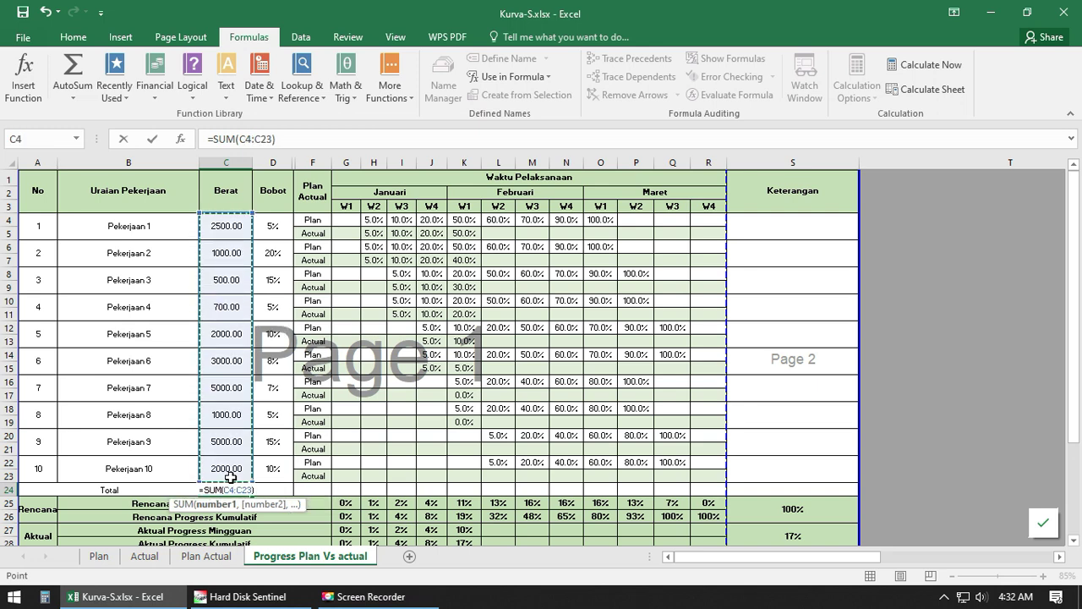
key("Return")
left_click(239, 489)
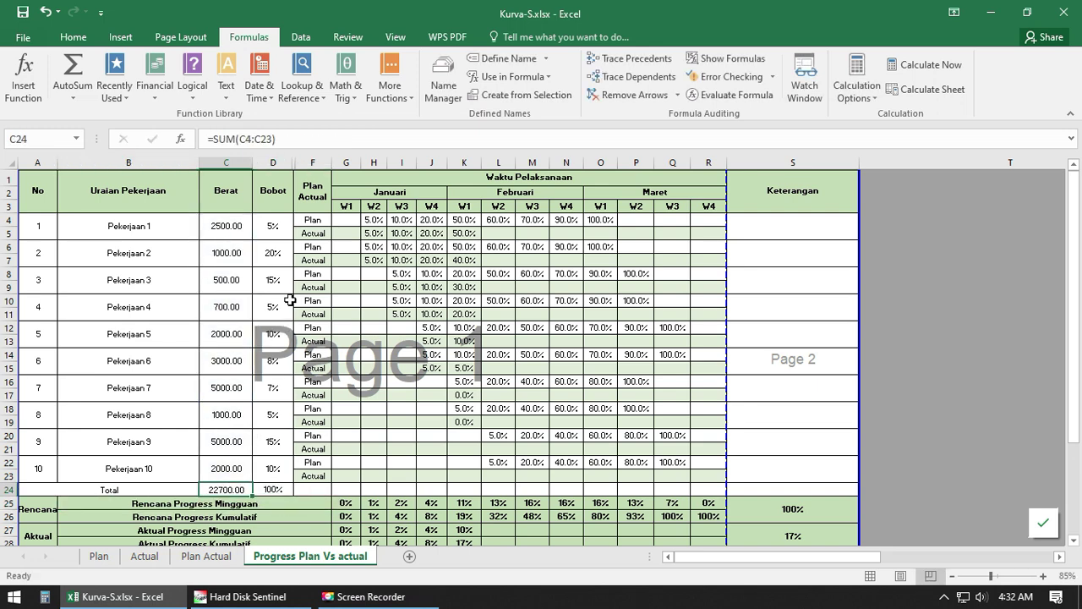
Step: Replace the Bobot of Pekerjaan 1 with the formula =C4/C24, its Berat divided by the total Berat
left_click_drag(274, 224, 273, 473)
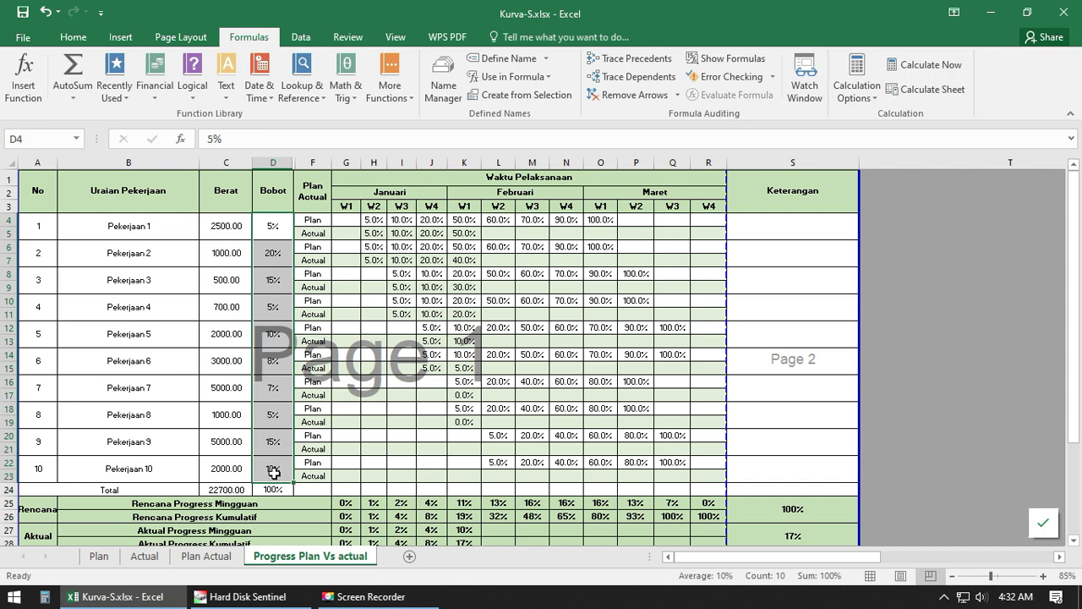
left_click(271, 227)
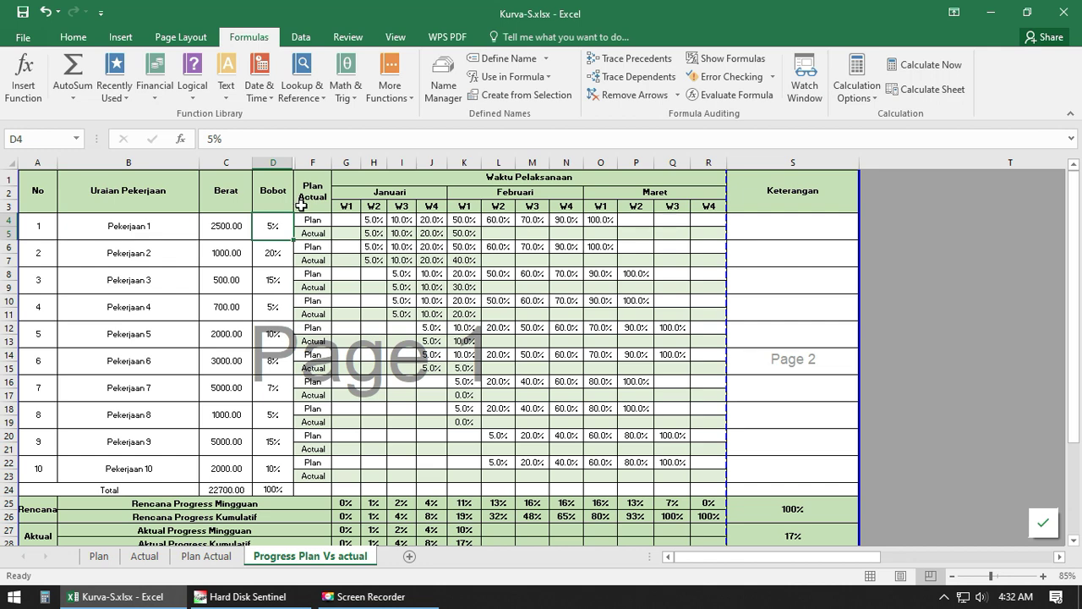
type("=")
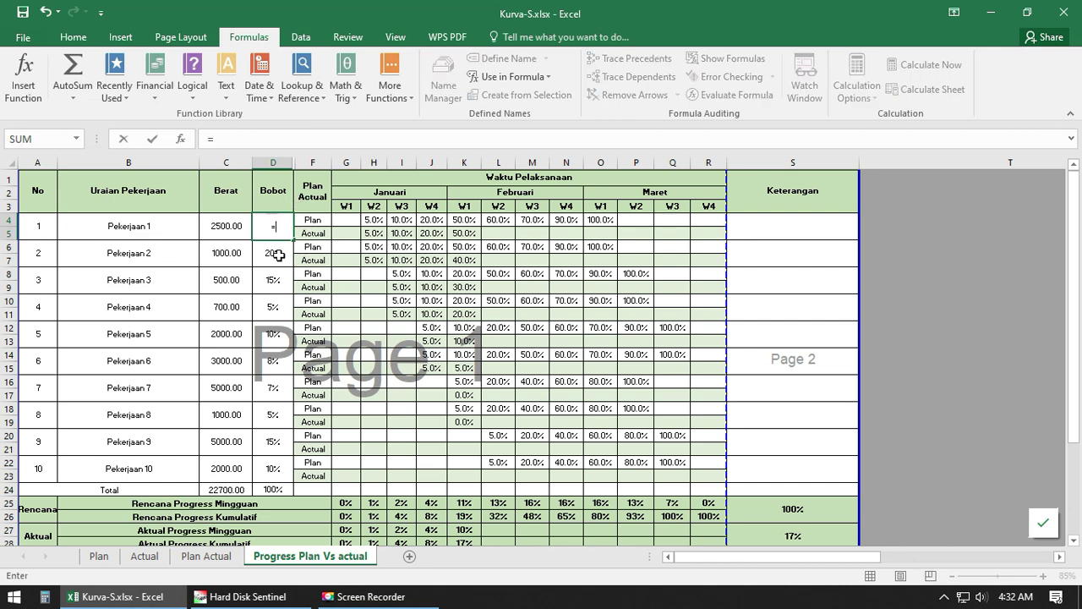
left_click(222, 488)
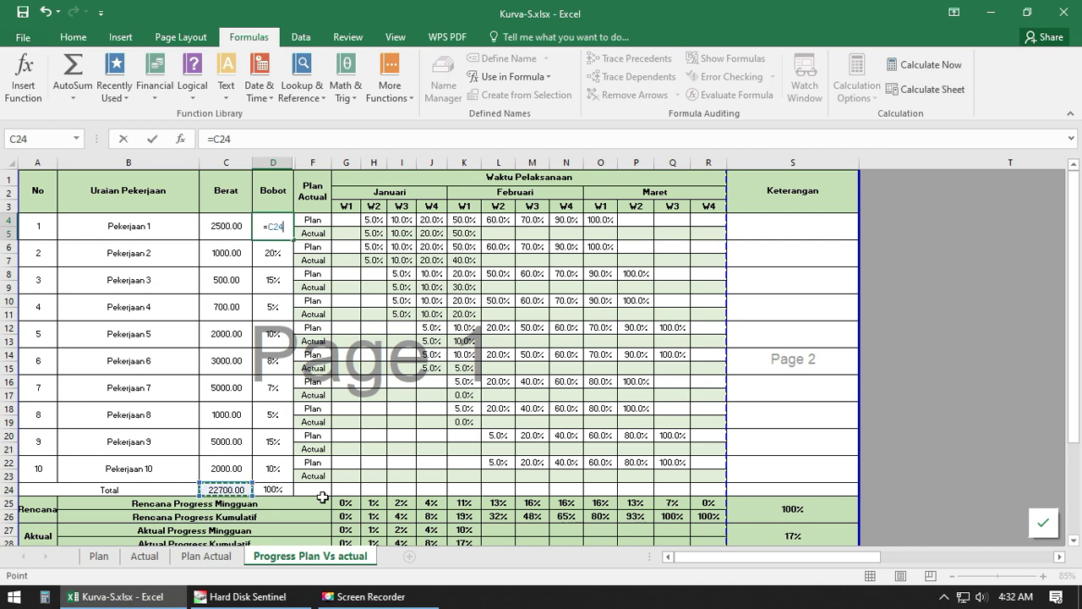
left_click(237, 226)
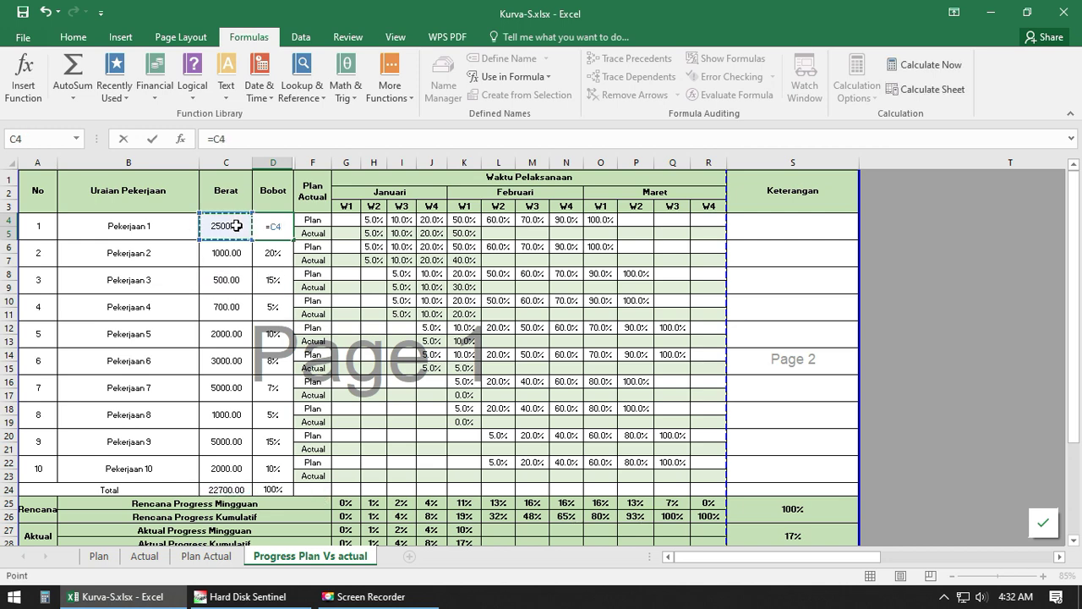
type("/")
left_click(236, 489)
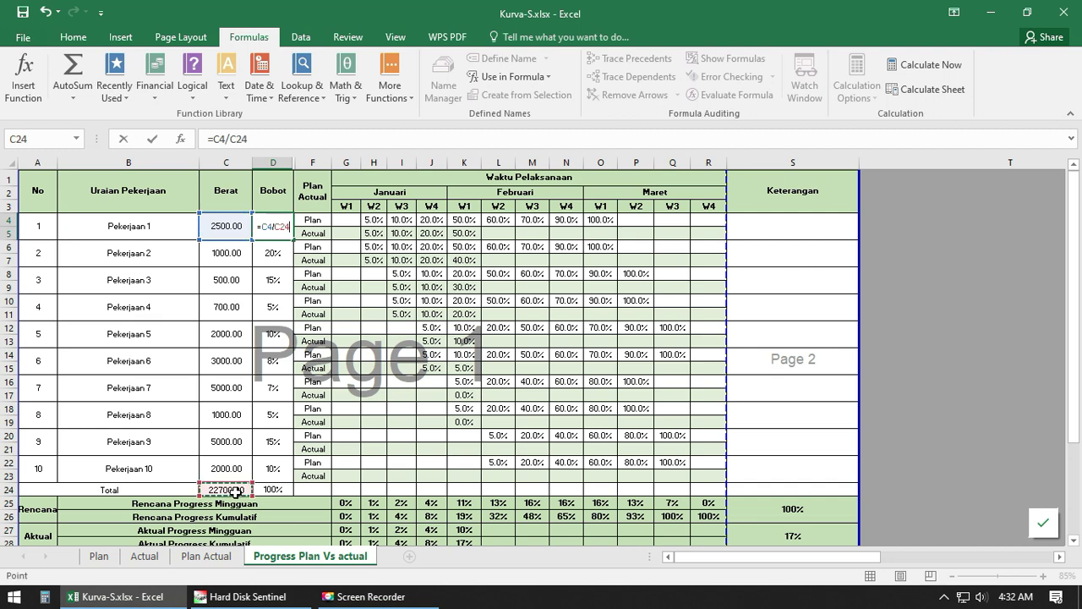
key("Return")
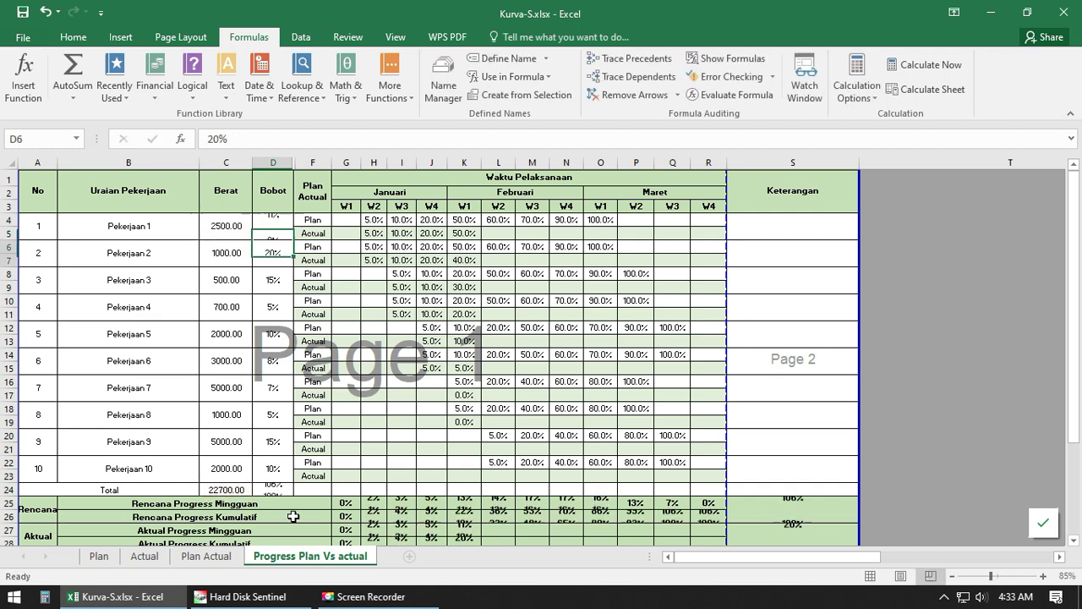
Step: Lock the total in the Pekerjaan 1 Bobot formula as =C4/$C$24 and fill it down to Pekerjaan 10
left_click(276, 225)
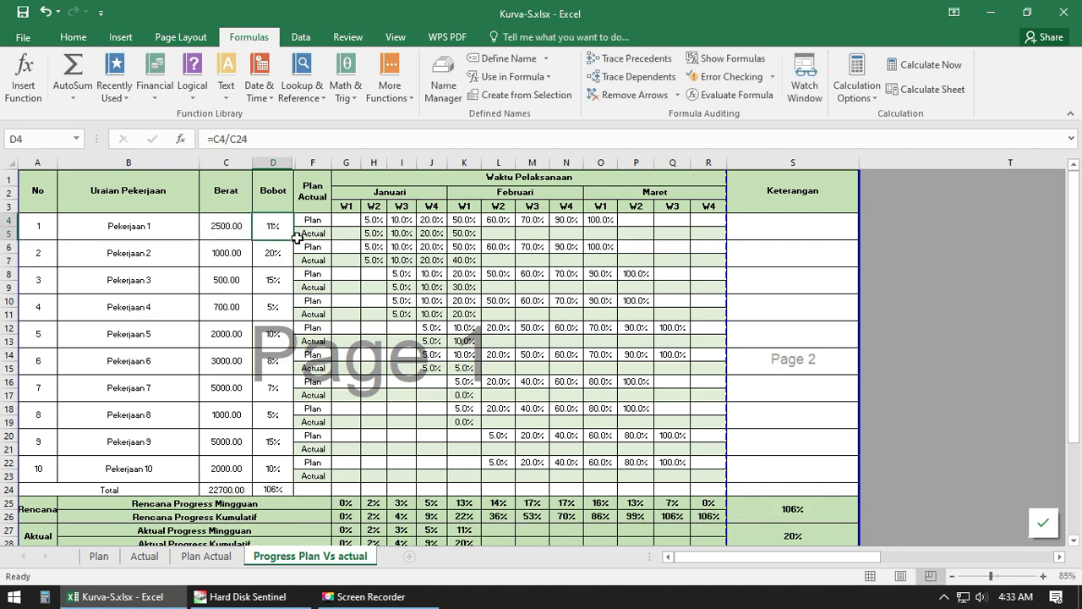
left_click(265, 135)
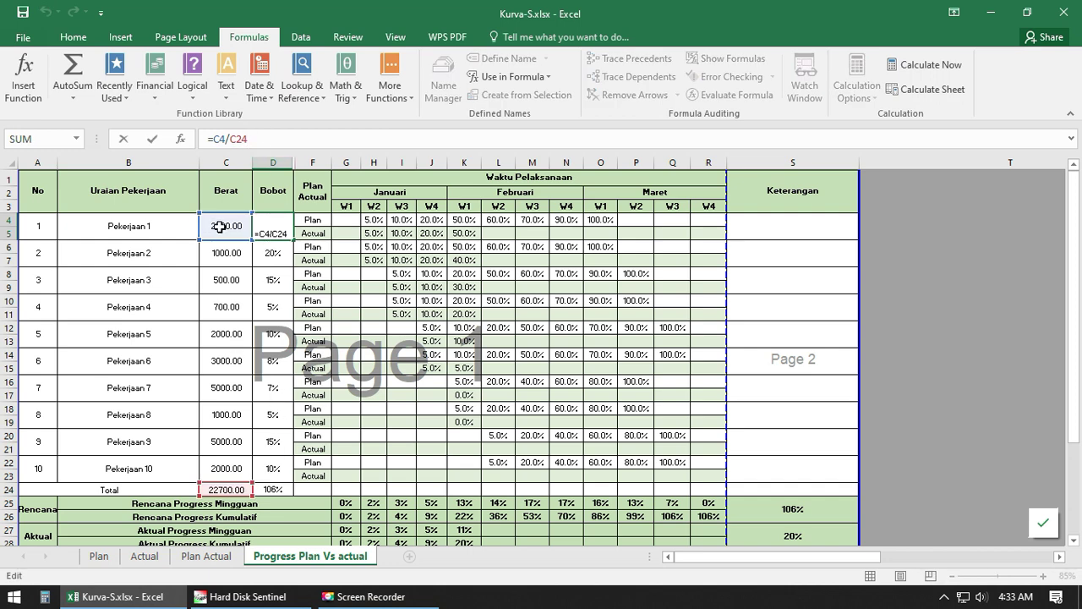
key("F4")
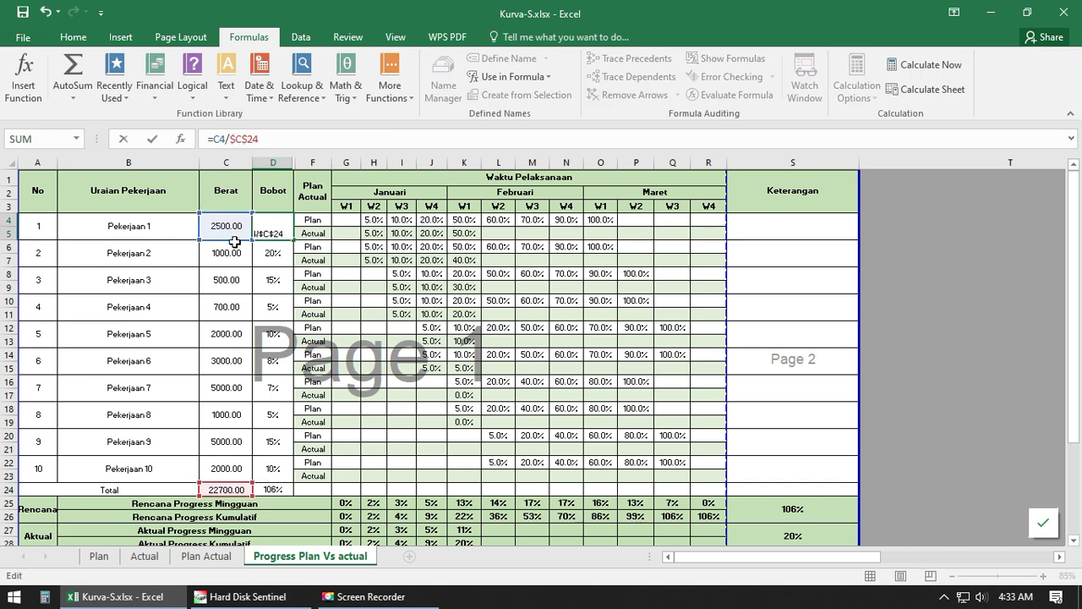
key("Return")
left_click(274, 225)
left_click_drag(294, 240, 294, 489)
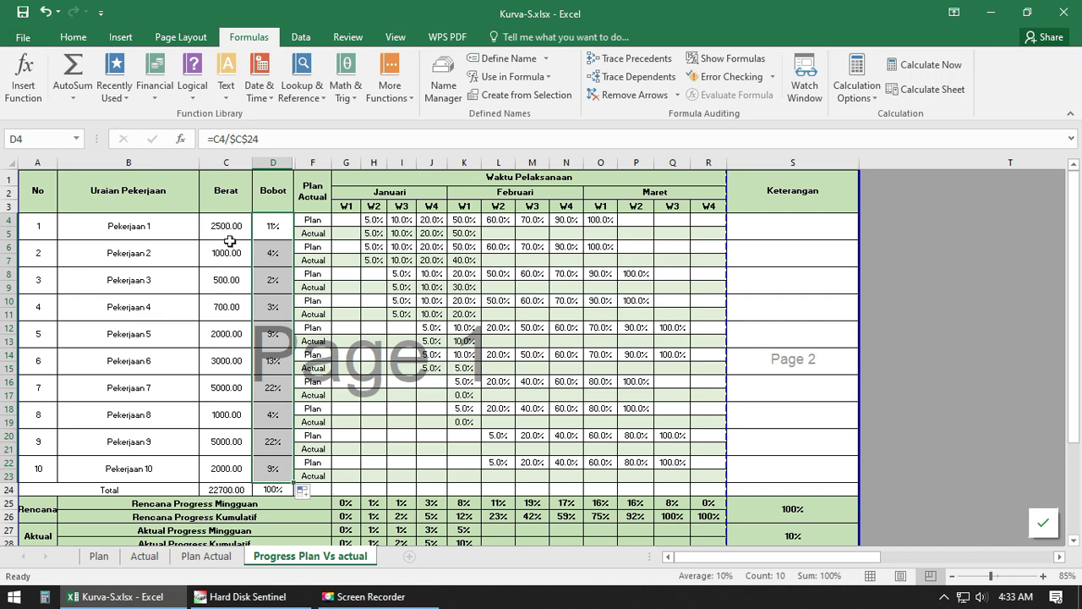
Step: Review the calculated Bobot column, the weekly and cumulative progress rows, and the Pekerjaan 1 Actual entry for the first week of Februari
left_click_drag(229, 241, 279, 223)
left_click(275, 469)
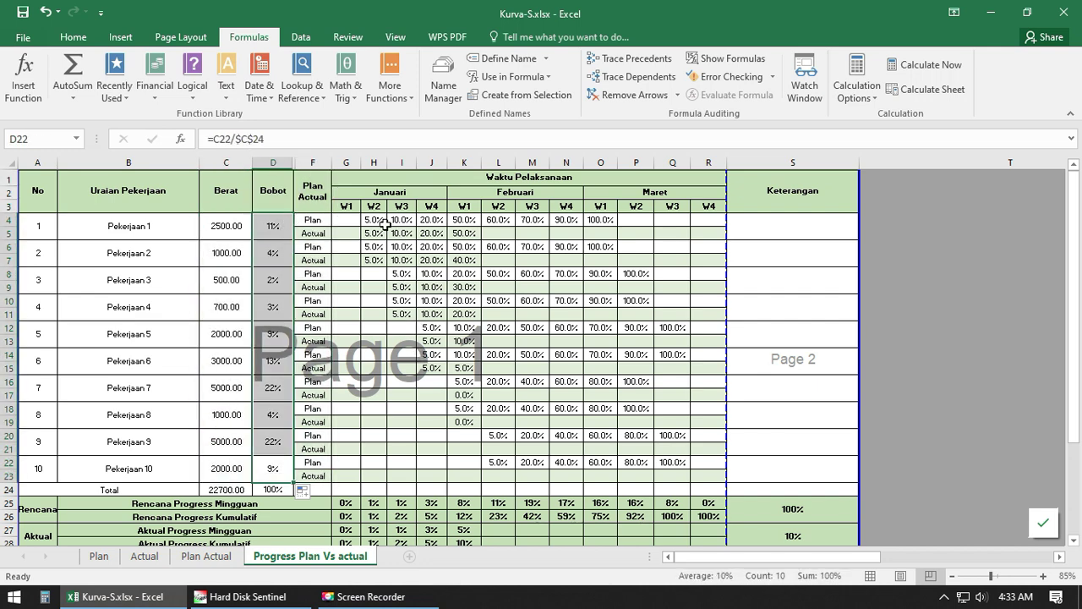
left_click_drag(345, 504, 701, 542)
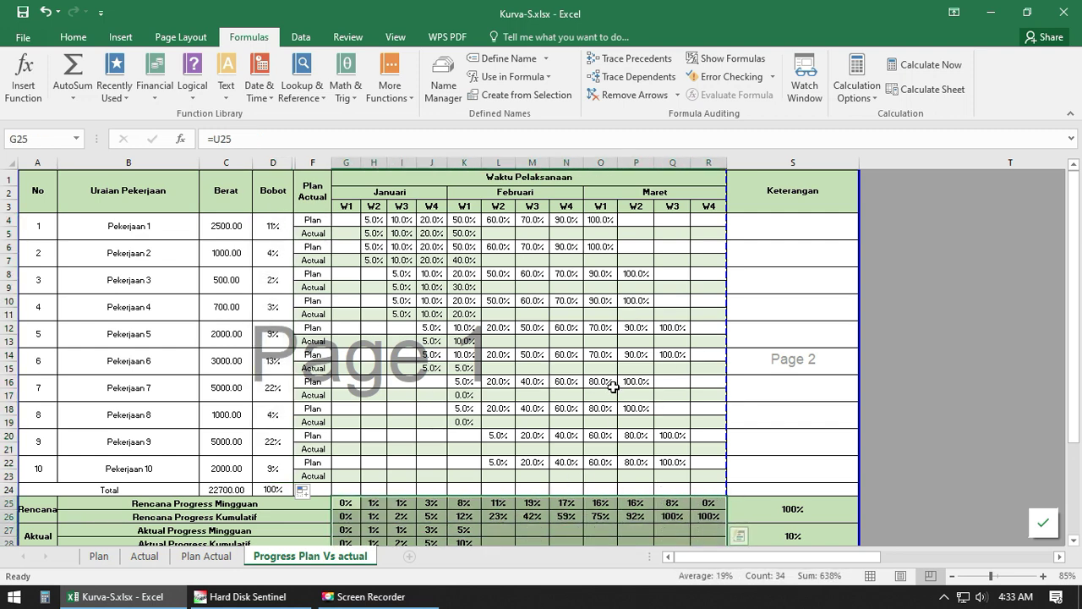
left_click(784, 391)
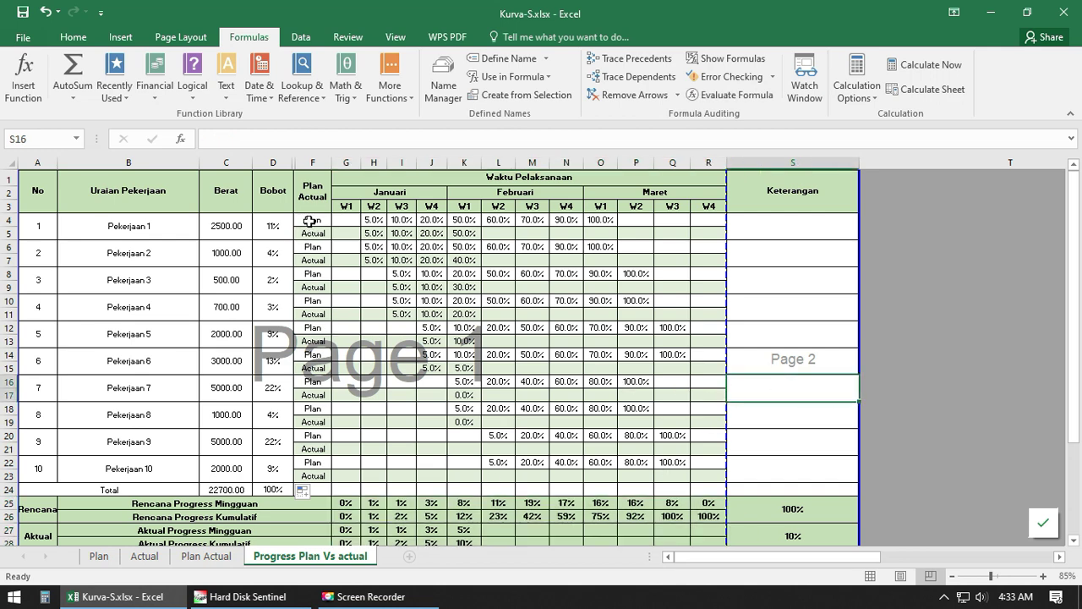
left_click_drag(275, 224, 283, 471)
left_click(400, 367)
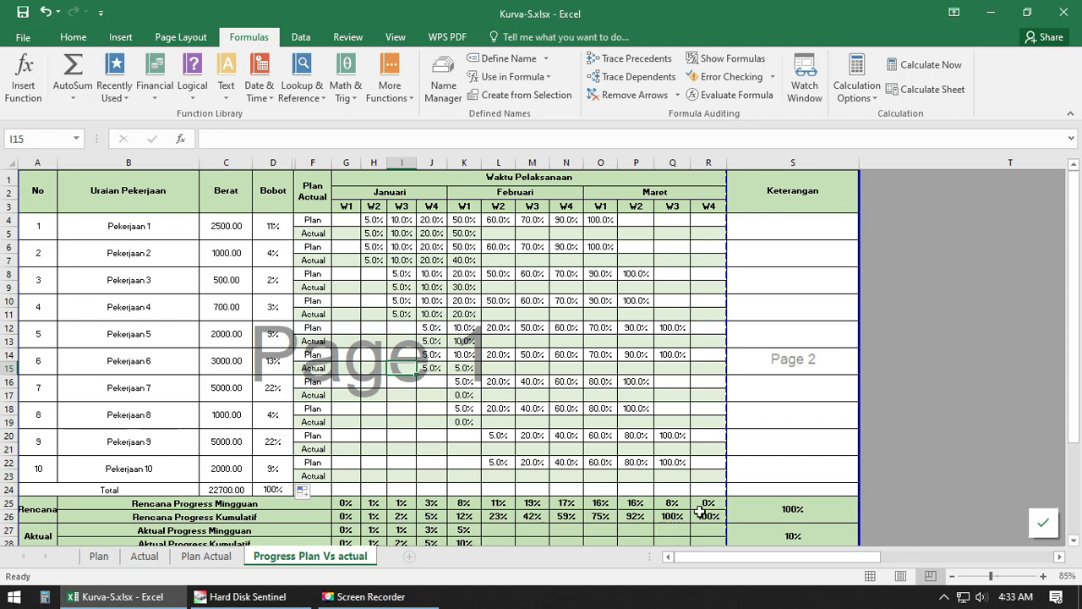
left_click(468, 231)
left_click(495, 232)
left_click(464, 233)
left_click(495, 233)
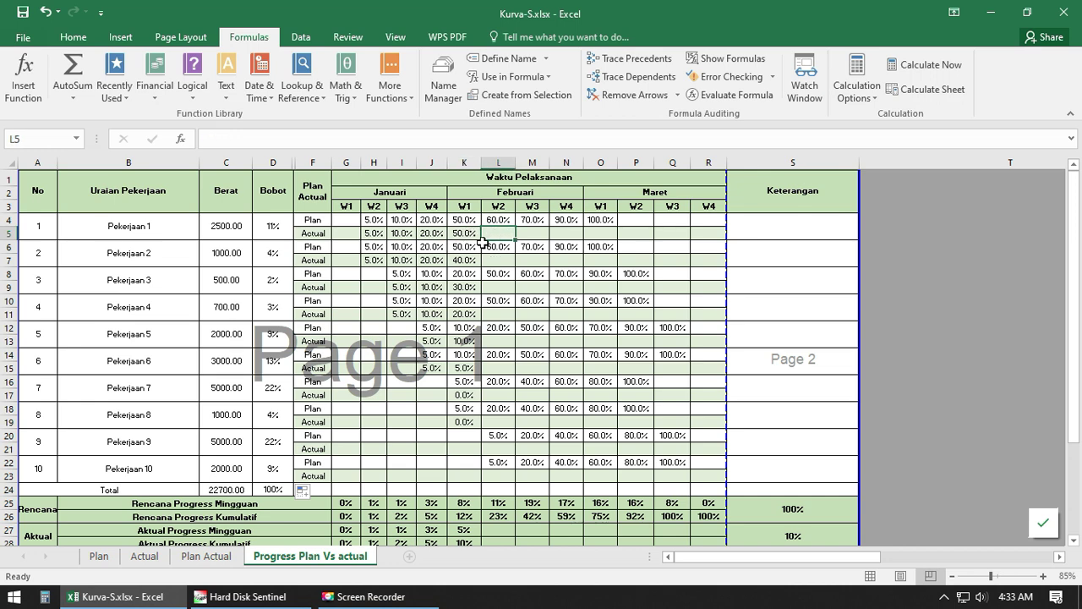
left_click(467, 233)
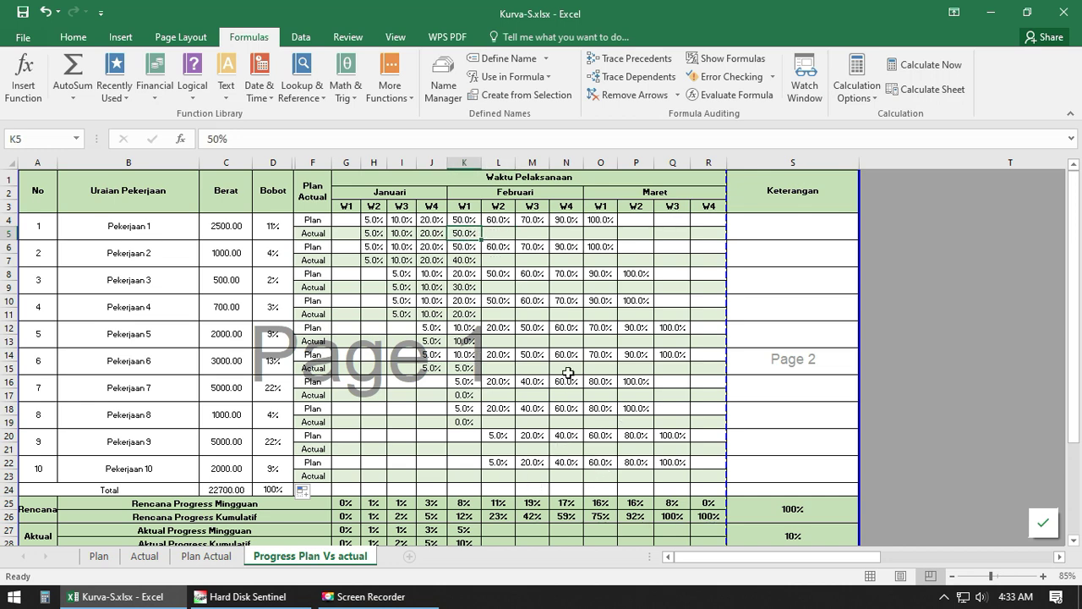
Step: Enter the Februari W2 Actual progress of Pekerjaan 1, 2 and 3 as 70%, 65% and 40%
left_click(505, 231)
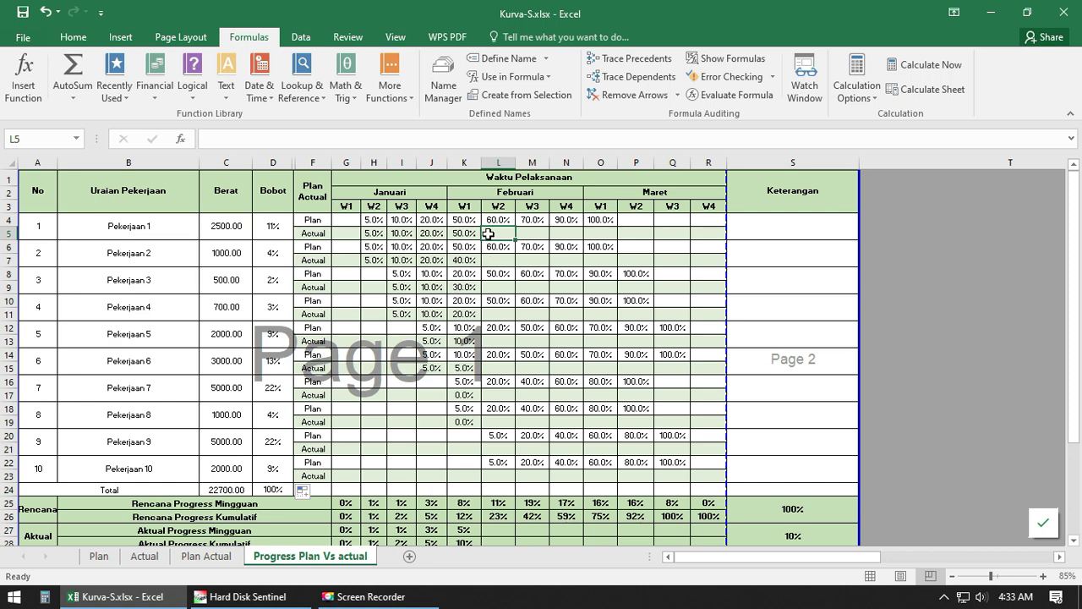
type("70")
key("Return")
key("Return")
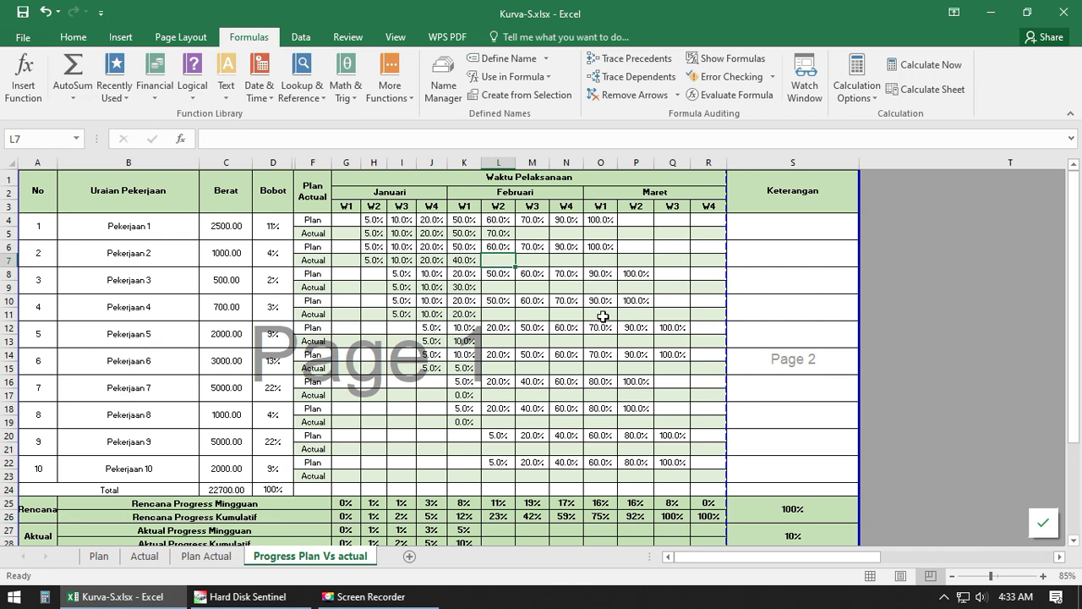
type("65")
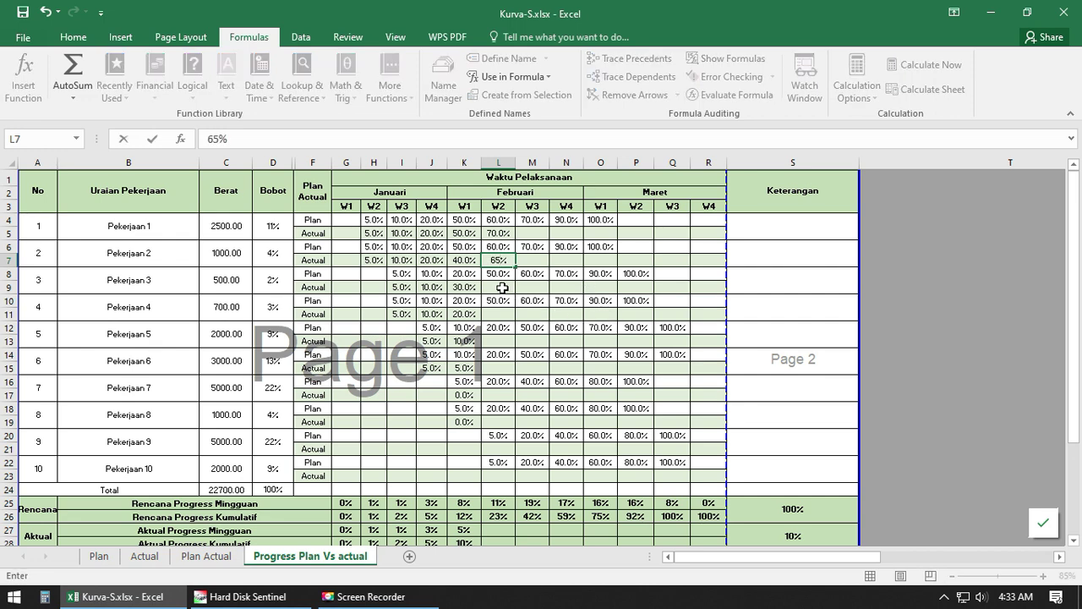
left_click(503, 288)
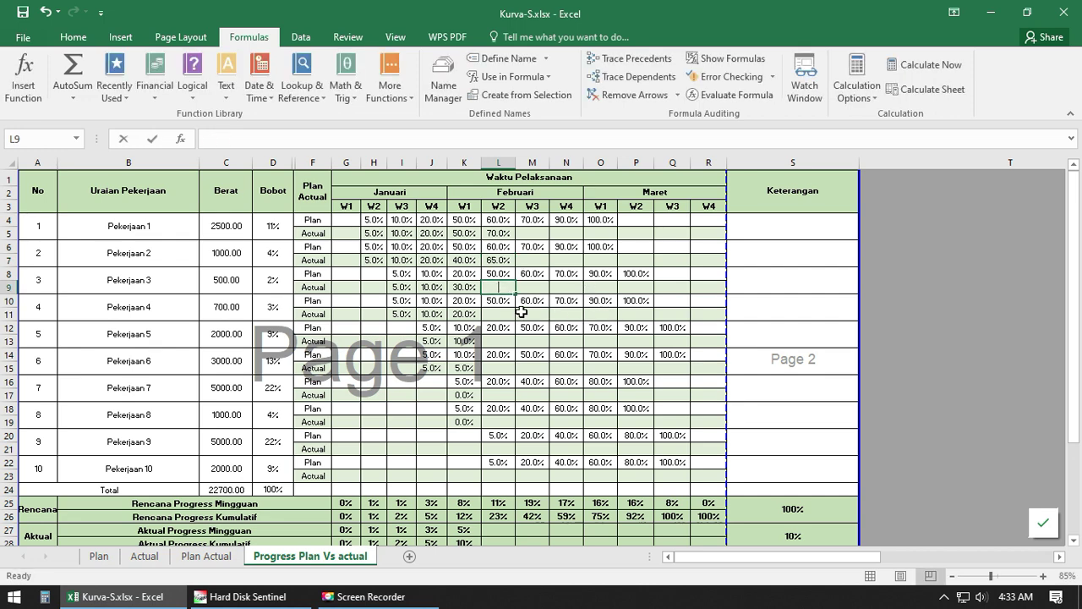
type("40")
key("Return")
key("Return")
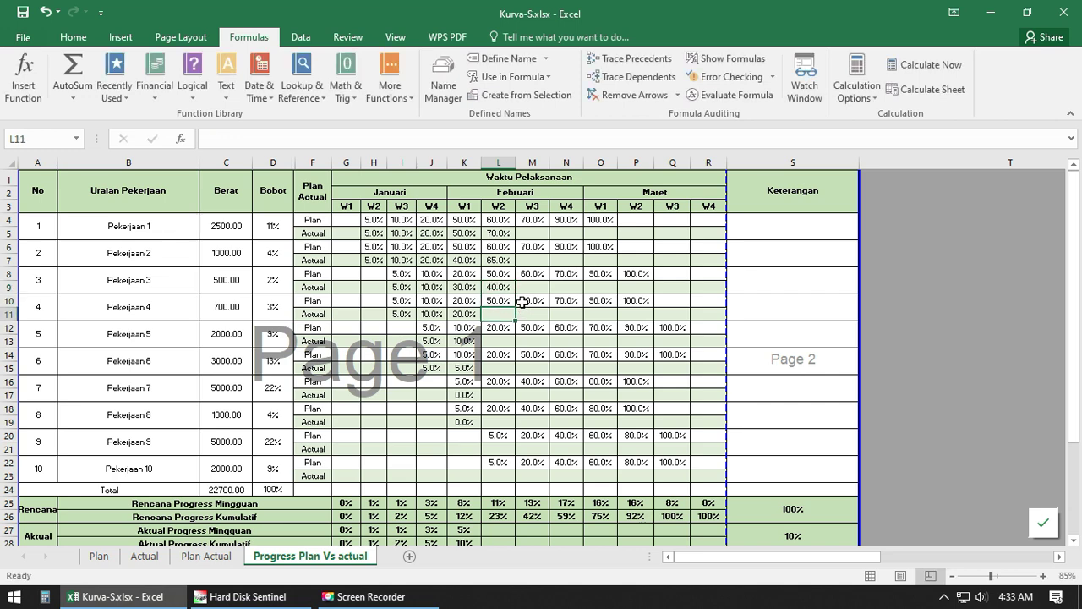
Step: Enter the Februari W2 Actual progress of Pekerjaan 4, 5 and 6 as 30%, 20% and 10%
type("30")
key("Return")
key("Return")
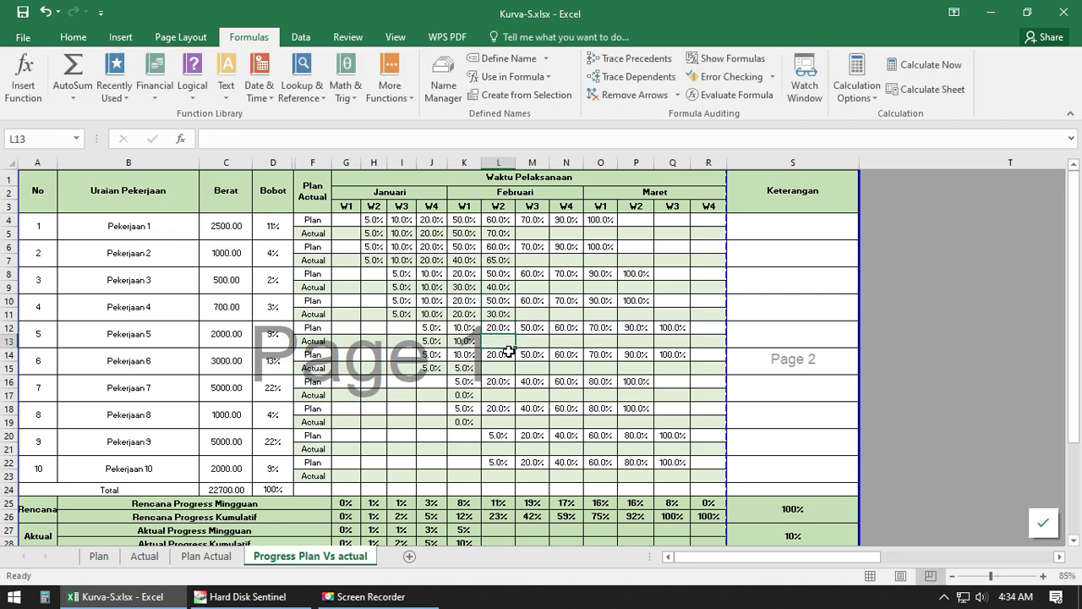
type("20")
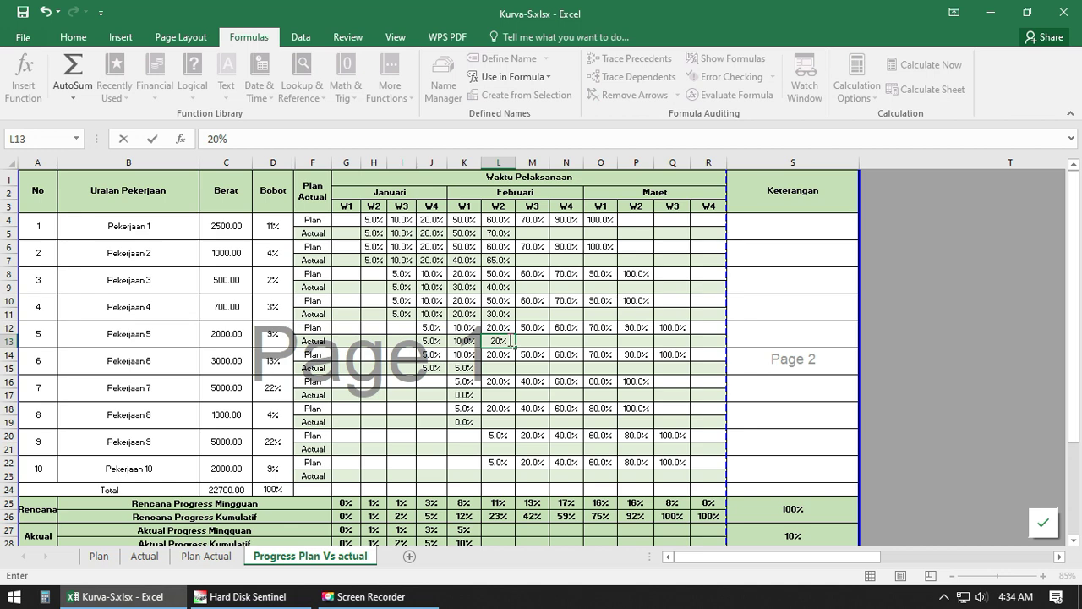
key("Return")
key("Return")
type("1")
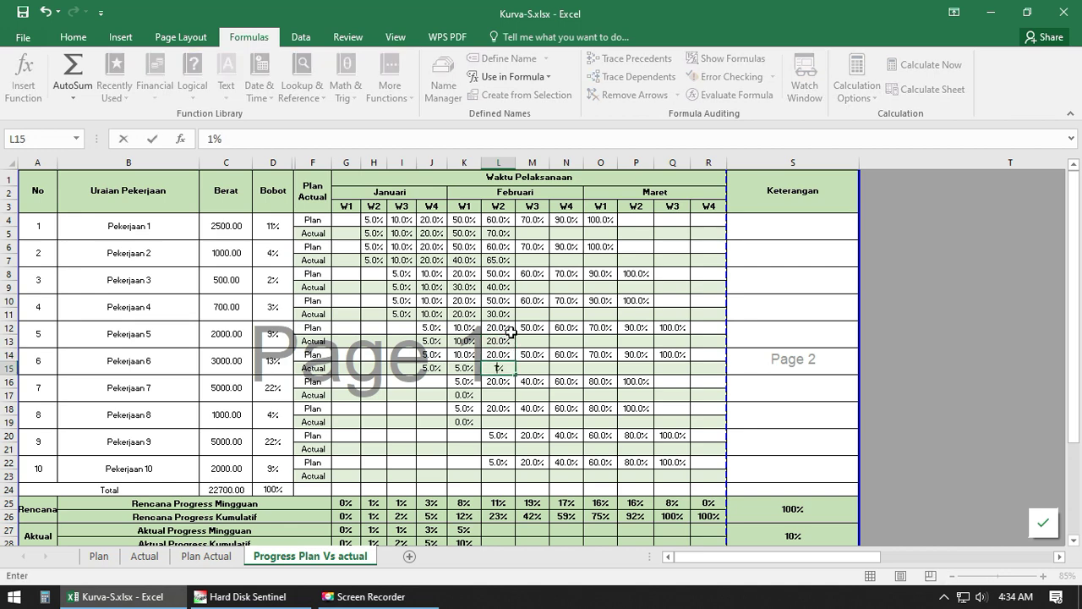
key("Return")
key("Return")
Step: Enter the Februari W2 Actual progress of Pekerjaan 7 and 8 as 10%, and of Pekerjaan 9 and 10 as 0%
type("10")
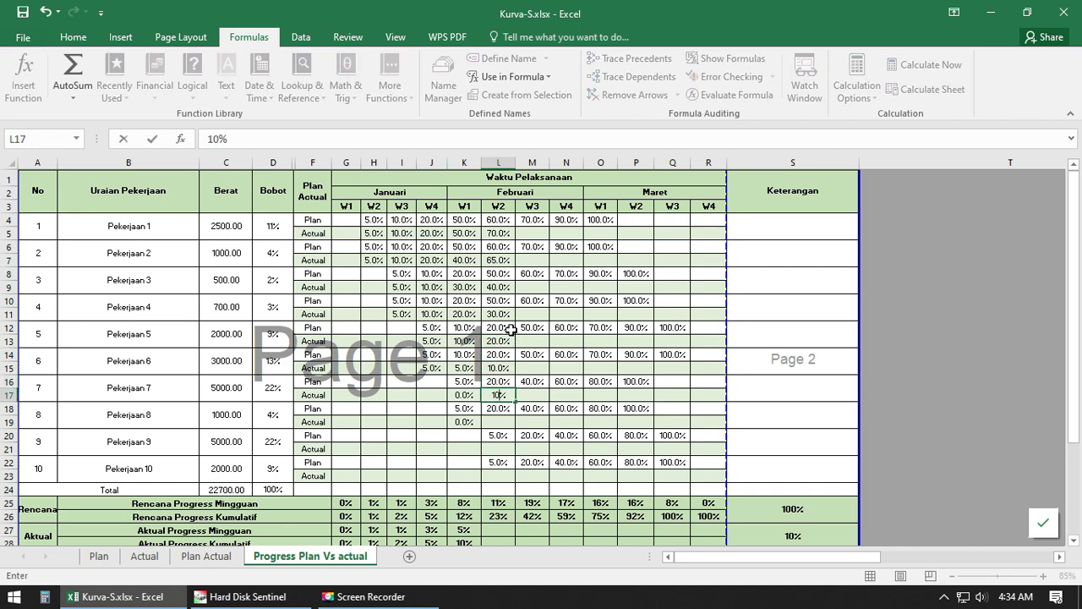
key("Return")
key("Return")
type("10")
key("Return")
key("Return")
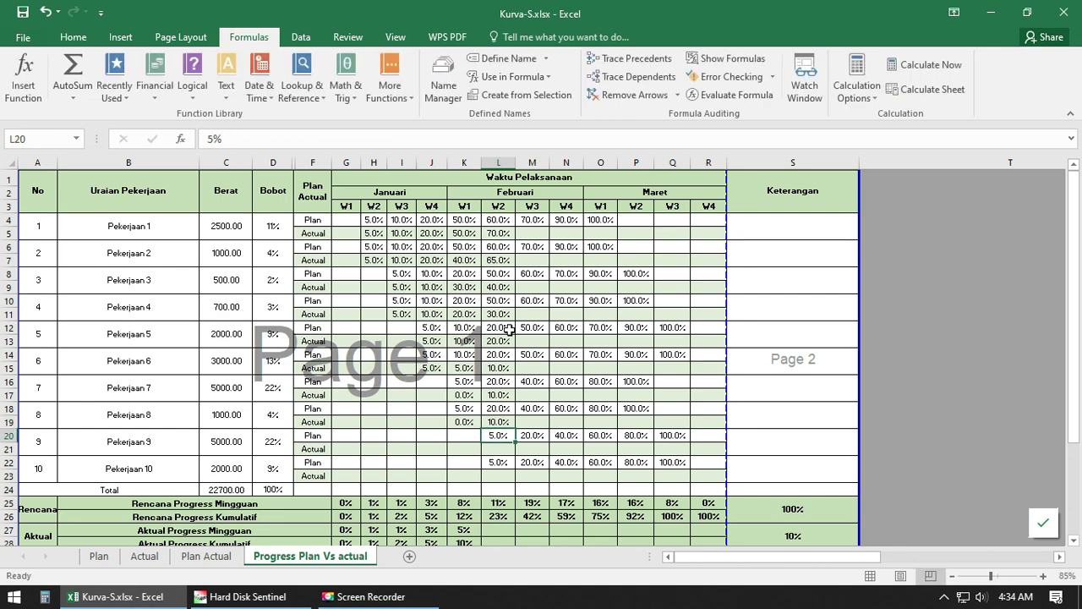
type("0")
key("Return")
key("Return")
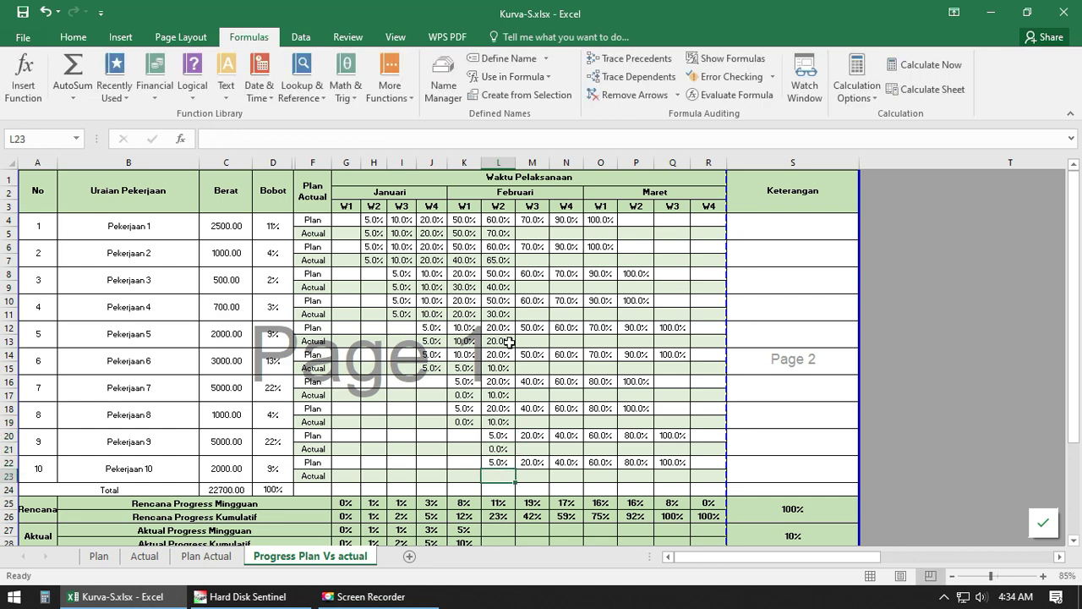
type("0")
key("Return")
Step: Extend the weekly and cumulative actual progress formulas to Februari W2 in both the main table and the helper table
scroll(505, 521, "down", 1)
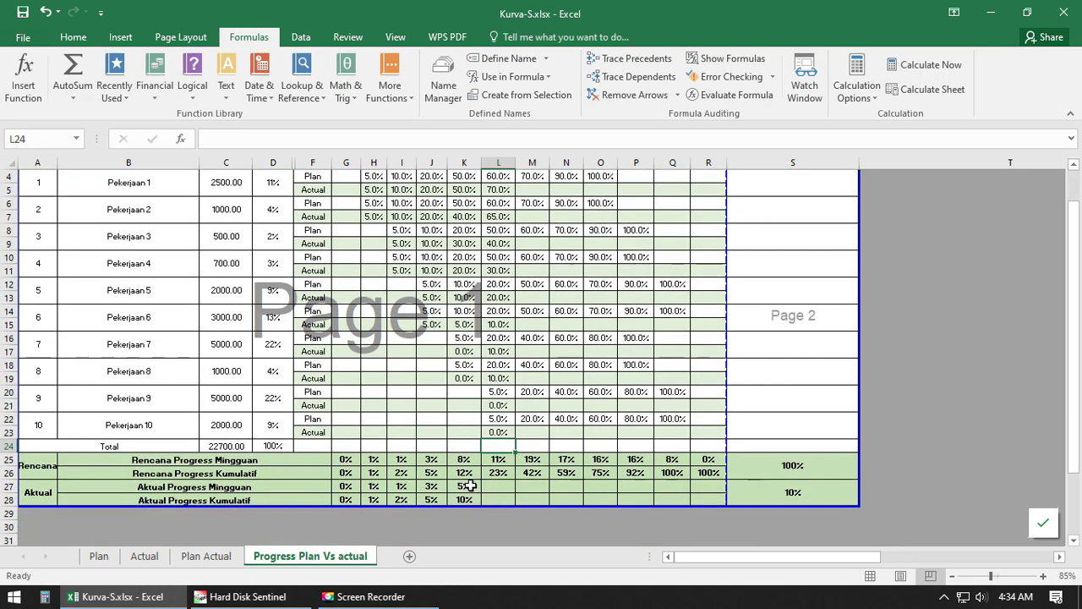
left_click_drag(470, 486, 498, 499)
left_click_drag(706, 555, 860, 550)
left_click_drag(649, 486, 697, 505)
left_click_drag(876, 555, 703, 557)
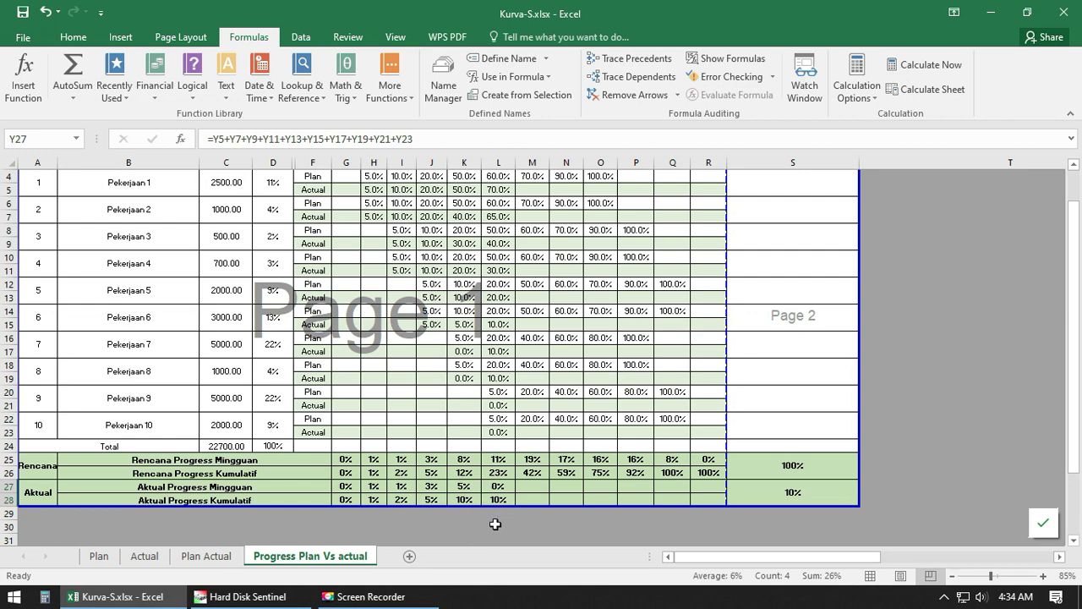
Step: Copy the helper table's Actual progress formulas for Pekerjaan 1, 2 and 3 from Februari W1 to Februari W2
left_click(499, 486)
left_click_drag(741, 552, 1015, 555)
left_click(555, 485)
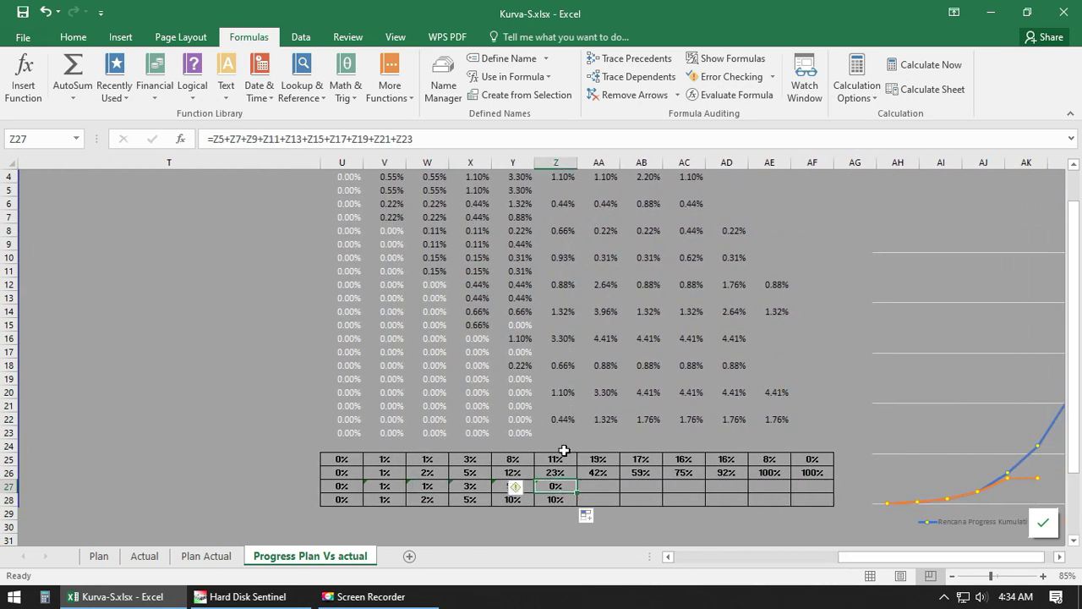
scroll(597, 333, "up", 1)
left_click(534, 234)
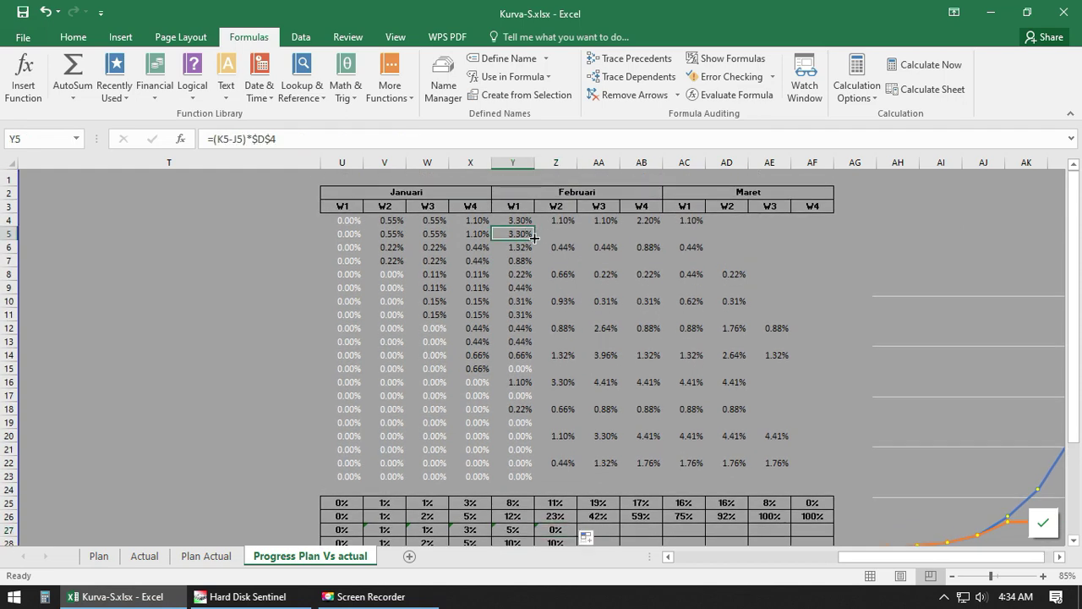
left_click_drag(535, 238, 531, 475)
left_click(525, 261)
left_click(524, 288)
Step: Copy the helper table's Actual progress formulas for Pekerjaan 4 through 10 from Februari W1 to Februari W2
left_click(523, 314)
left_click(532, 484)
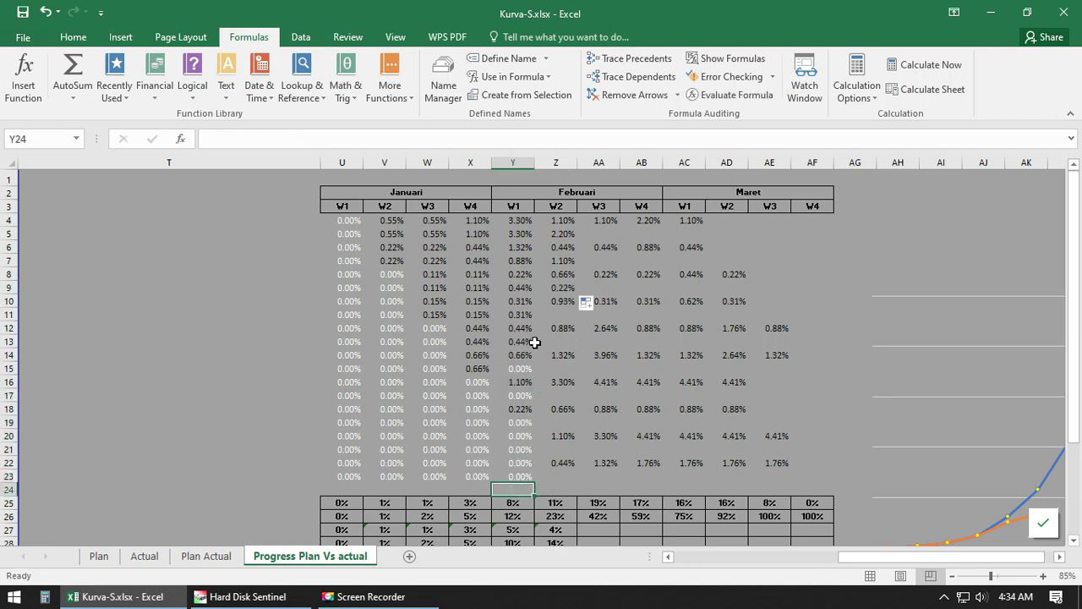
left_click_drag(527, 316, 583, 482)
left_click(614, 410)
scroll(603, 505, "down", 1)
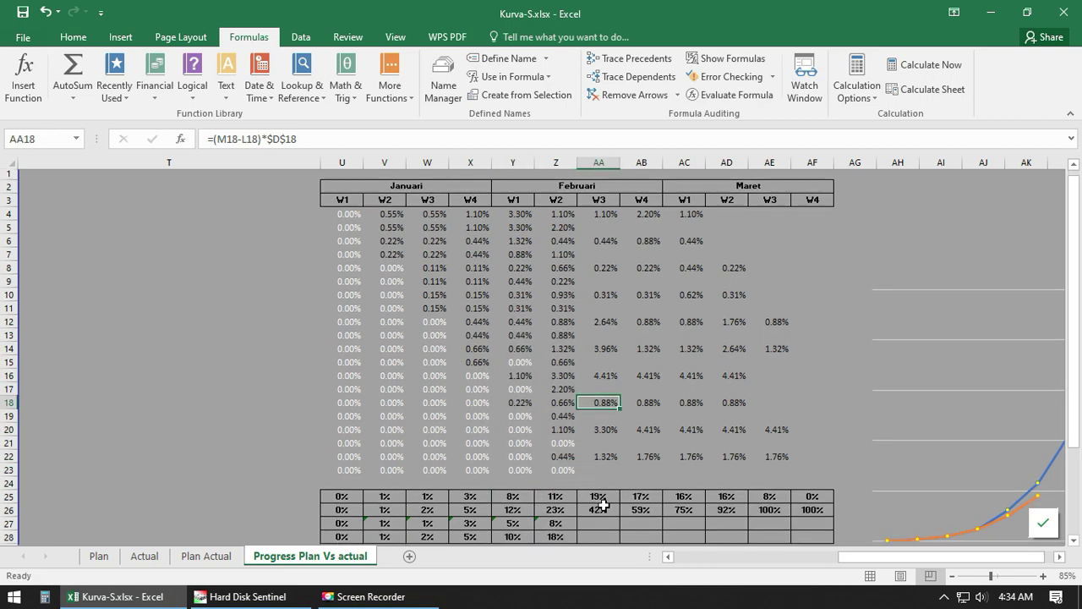
Step: Check the helper table's Februari W2 actual total against the Actual entries and progress rows in the main table
scroll(602, 505, "down", 1)
left_click(555, 486)
left_click_drag(847, 549, 735, 557)
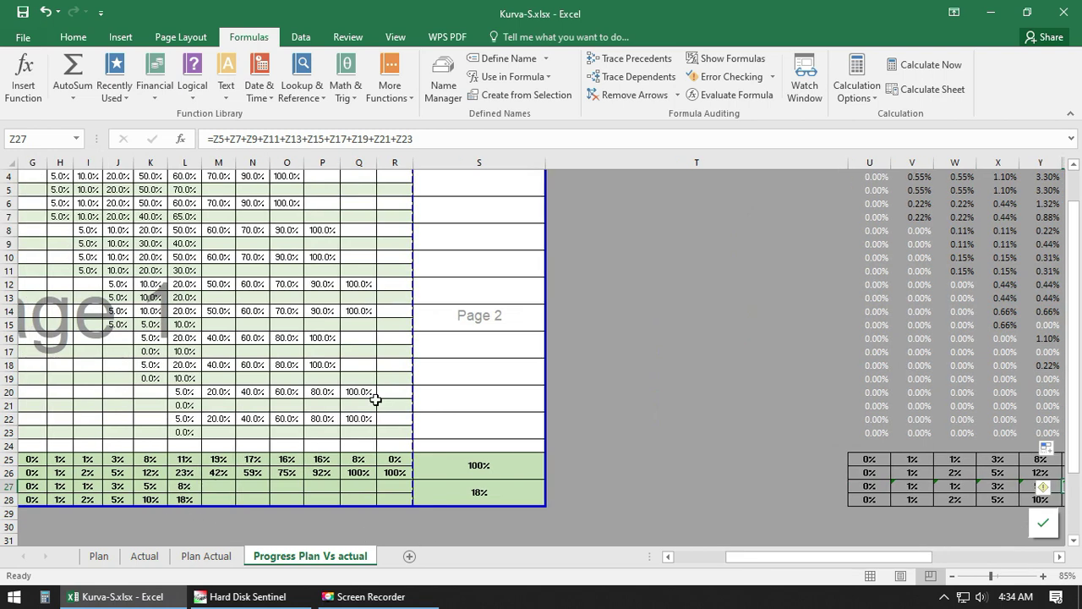
scroll(297, 418, "up", 1)
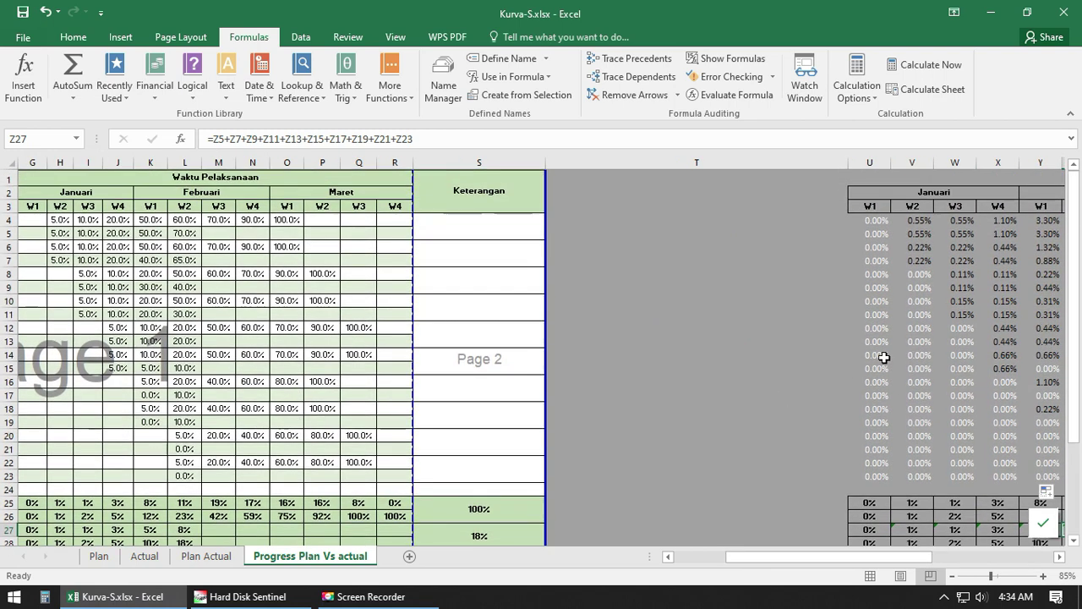
scroll(989, 266, "down", 3)
scroll(507, 397, "up", 3)
left_click_drag(185, 228, 185, 475)
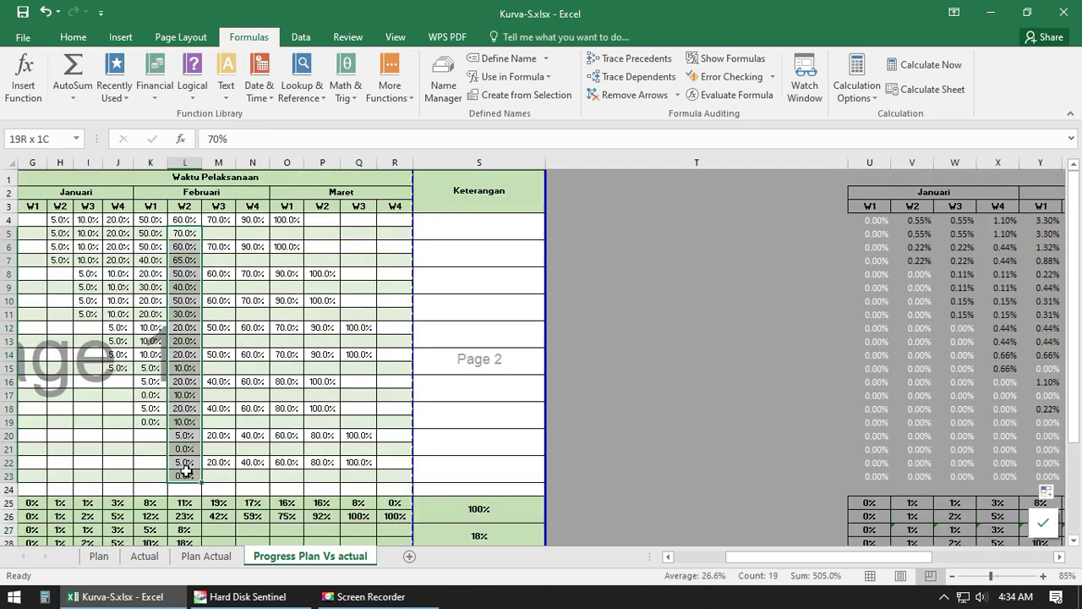
left_click(356, 436)
left_click(251, 489)
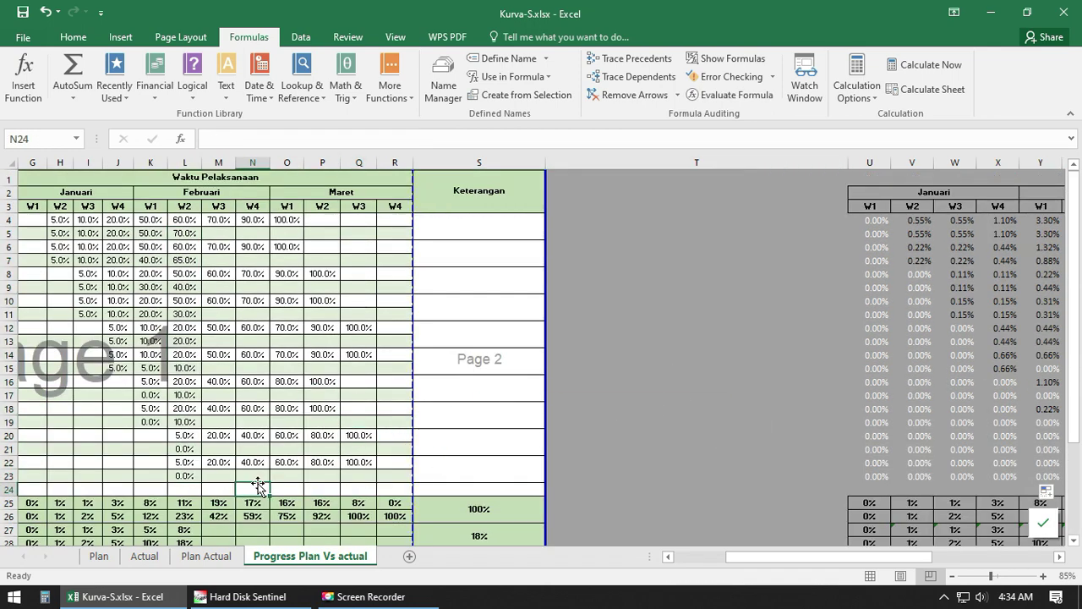
left_click_drag(782, 558, 727, 559)
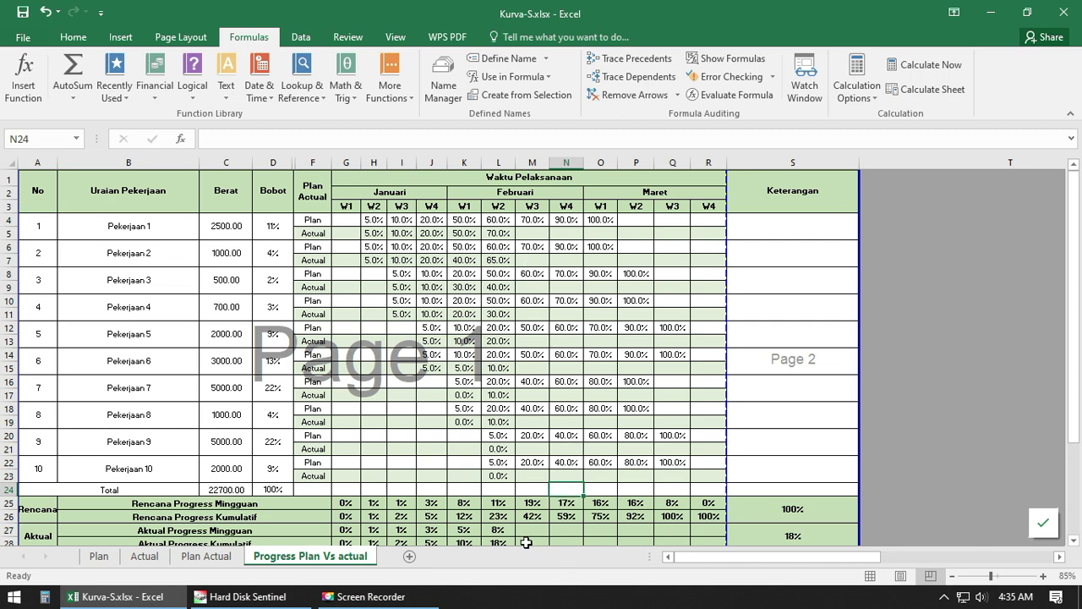
Step: Examine how the main table's weekly plan cells link to the helper table's Januari W1 formulas in U4, U5 and U25
scroll(525, 541, "down", 1)
left_click(375, 459)
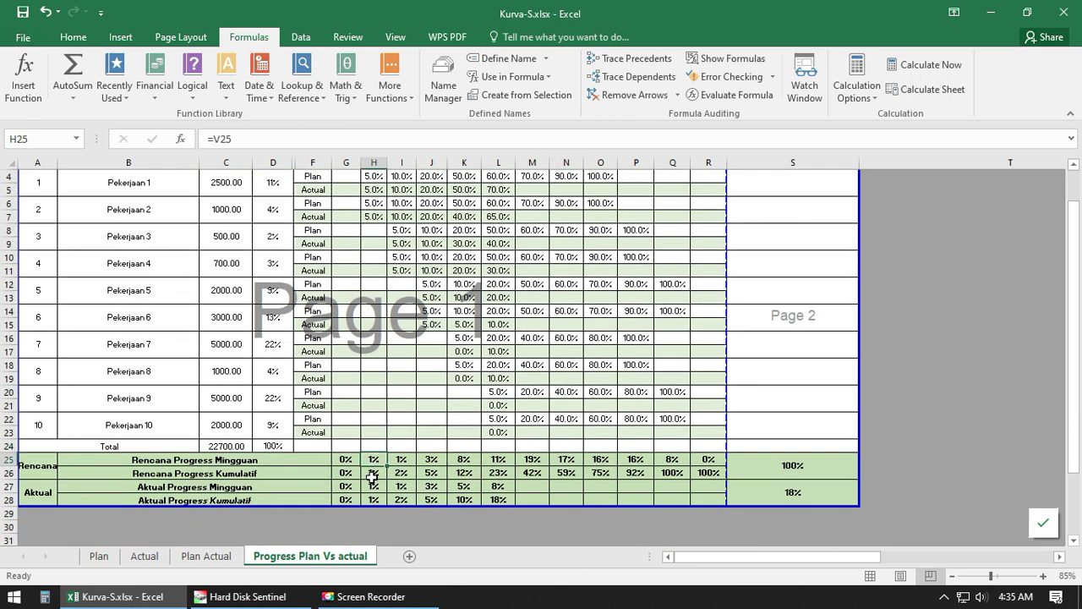
left_click(348, 462)
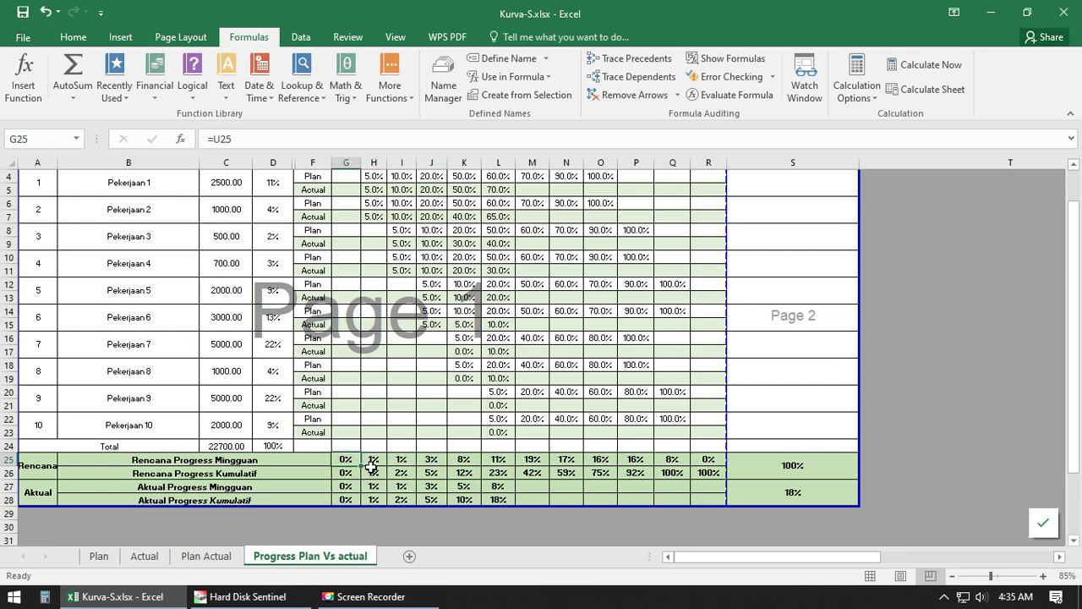
left_click_drag(875, 563, 944, 563)
scroll(844, 264, "up", 1)
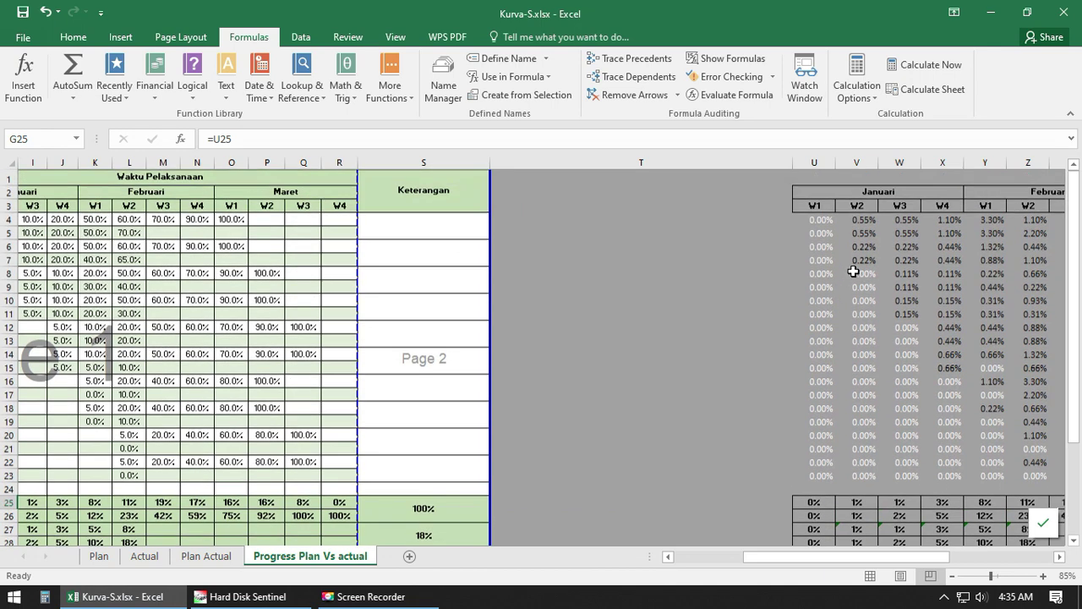
left_click(820, 218)
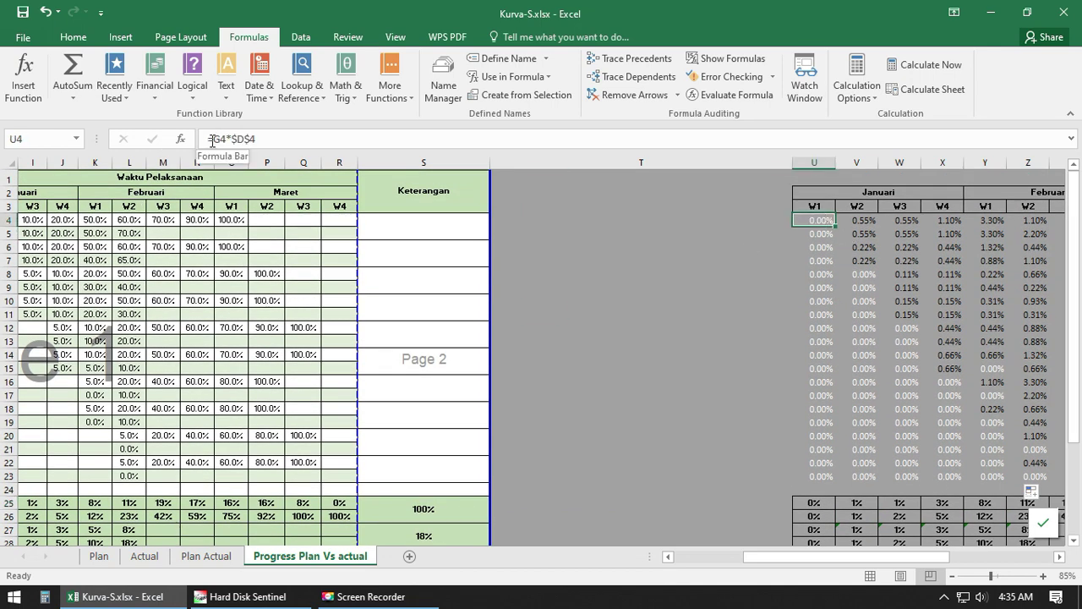
left_click(820, 231)
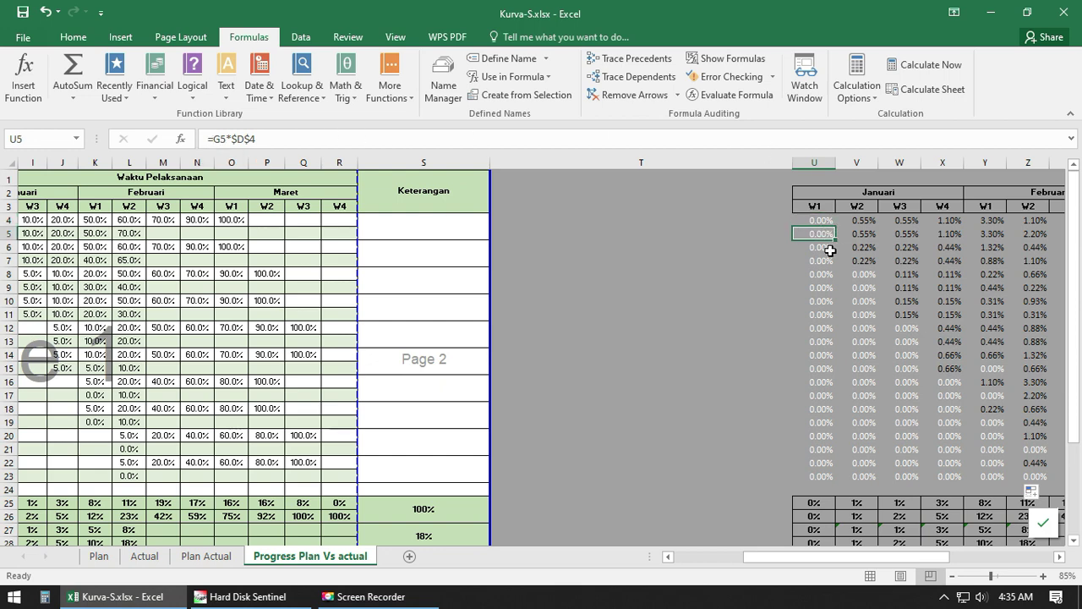
left_click(818, 502)
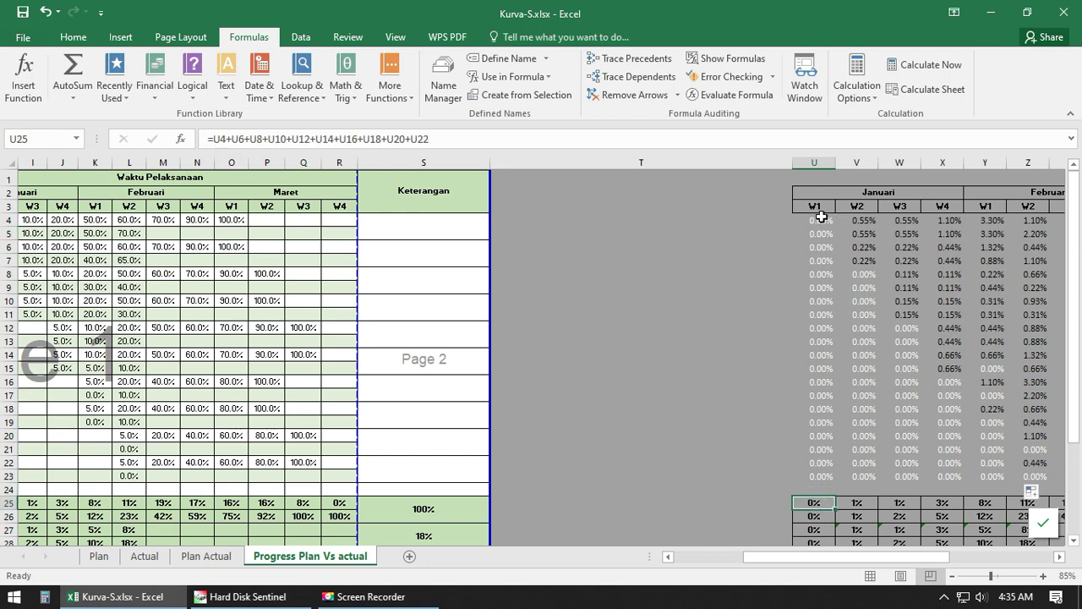
left_click(822, 220)
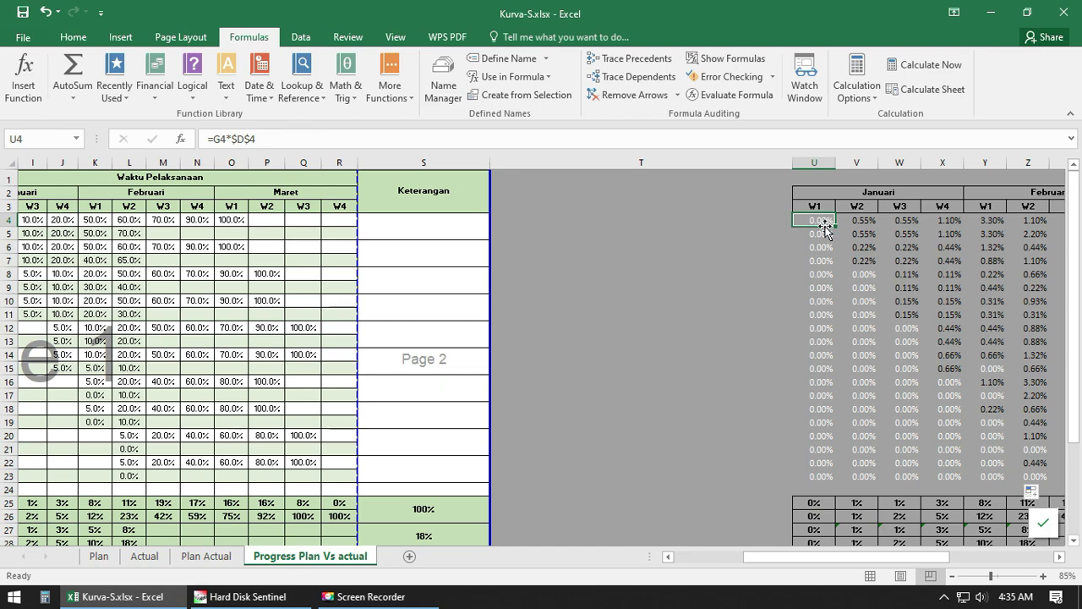
left_click(712, 396)
left_click_drag(815, 558, 740, 558)
scroll(782, 544, "down", 2)
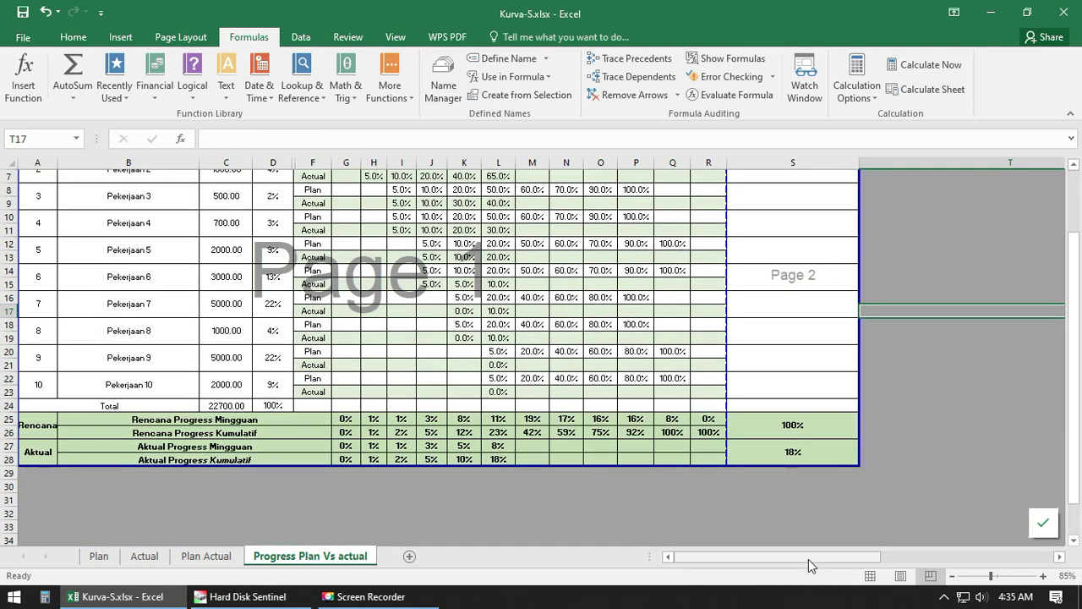
Step: Review the whole helper table by highlighting its columns from Januari W1 to Maret W4
left_click_drag(808, 558, 969, 571)
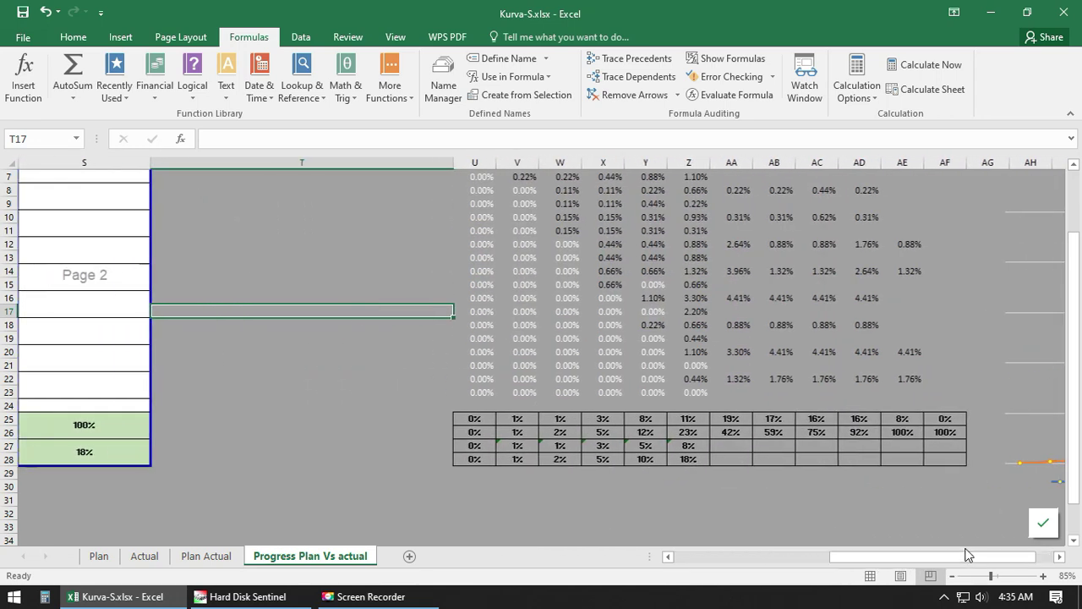
scroll(781, 338, "up", 2)
left_click_drag(475, 162, 994, 280)
left_click(906, 385)
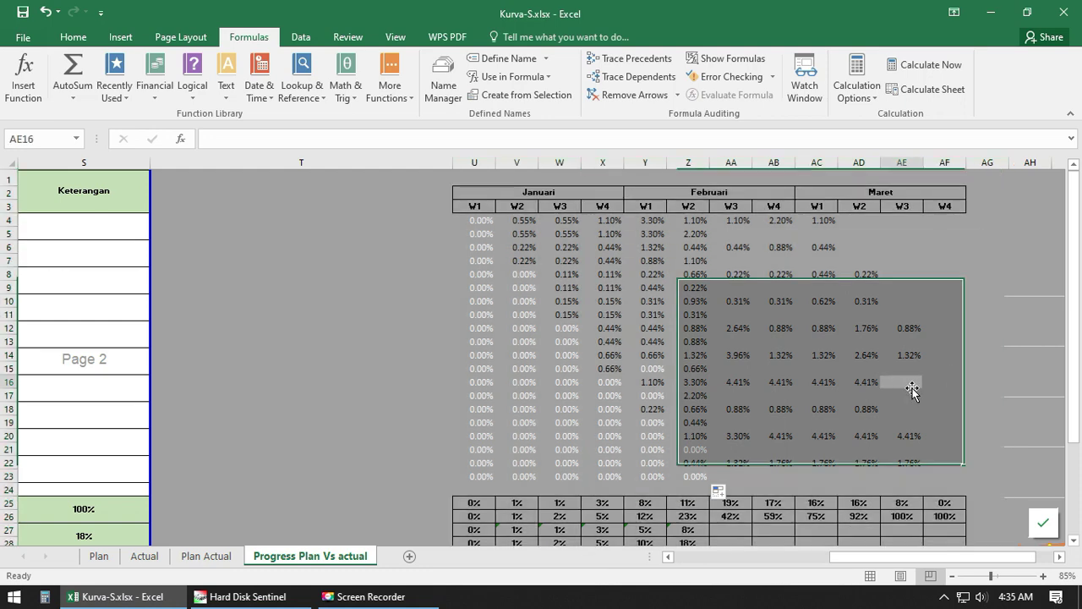
left_click_drag(936, 563, 918, 560)
left_click_drag(547, 163, 1061, 163)
left_click_drag(846, 558, 746, 561)
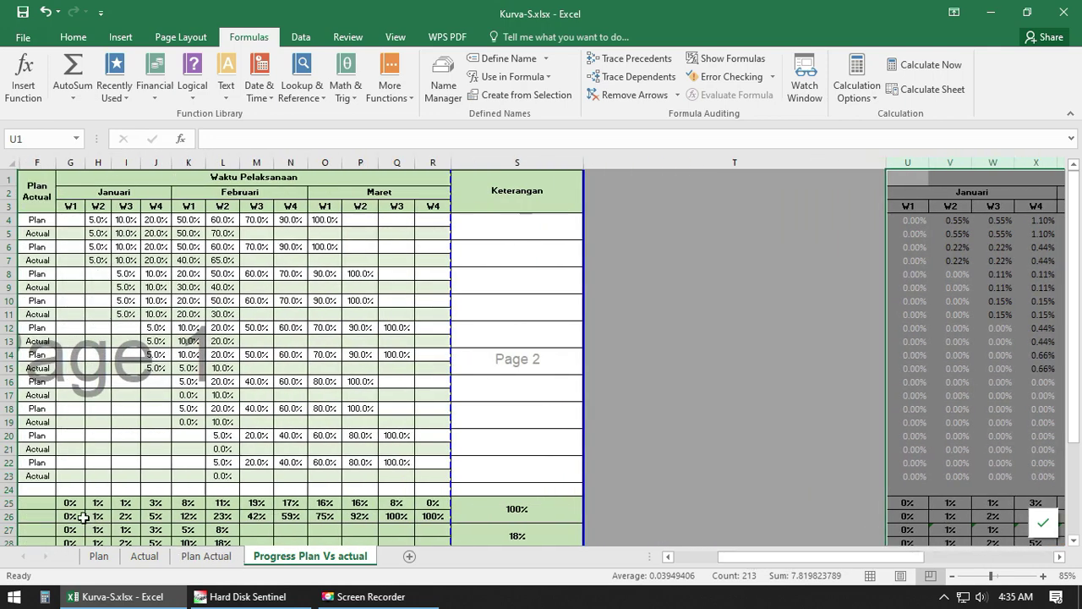
Step: Trace the Januari W1 weekly plan total from G25 through the U25 sum to the Pekerjaan 1, 2 and 3 plan formulas
left_click(75, 504)
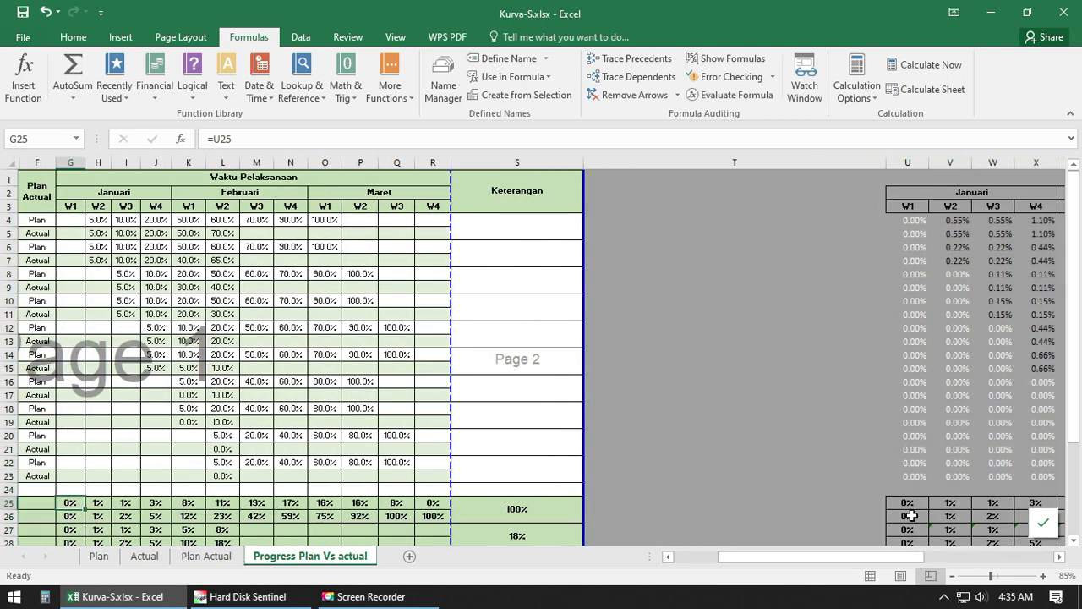
left_click(909, 490)
left_click(917, 503)
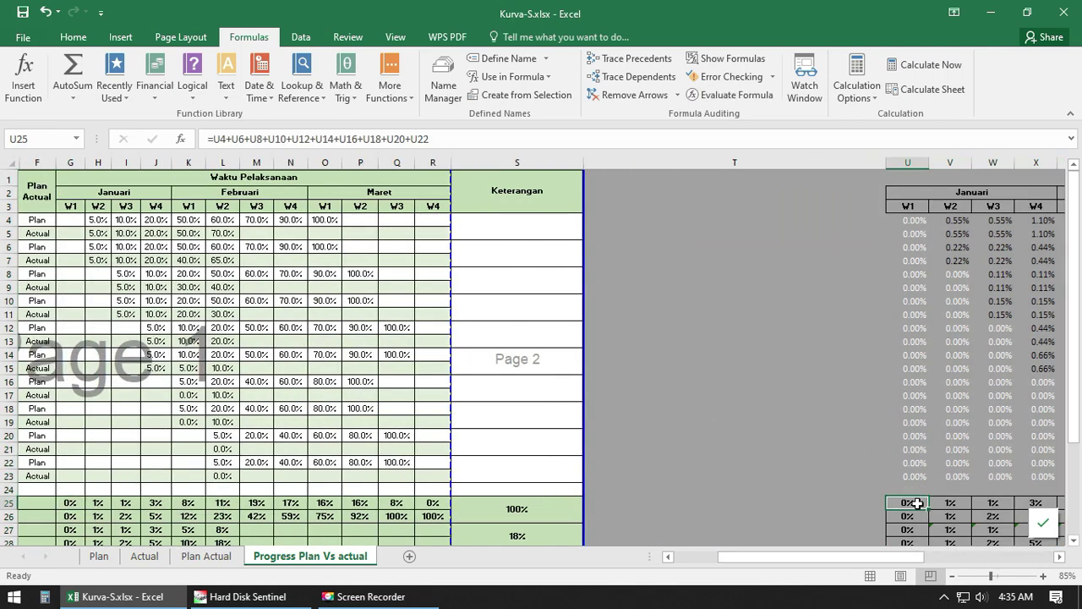
double_click(213, 138)
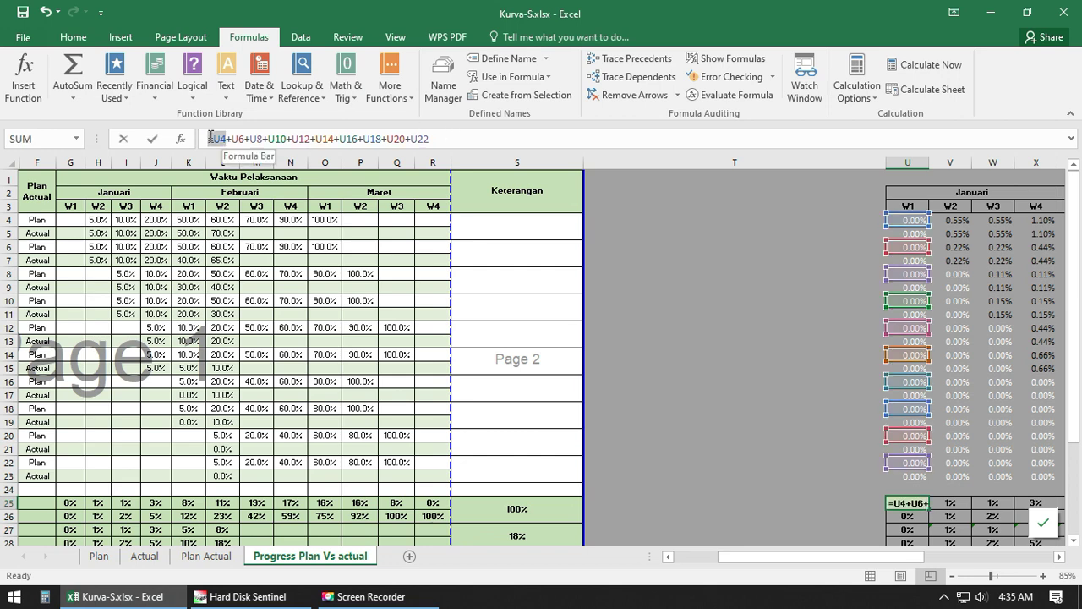
key("Escape")
left_click(910, 220)
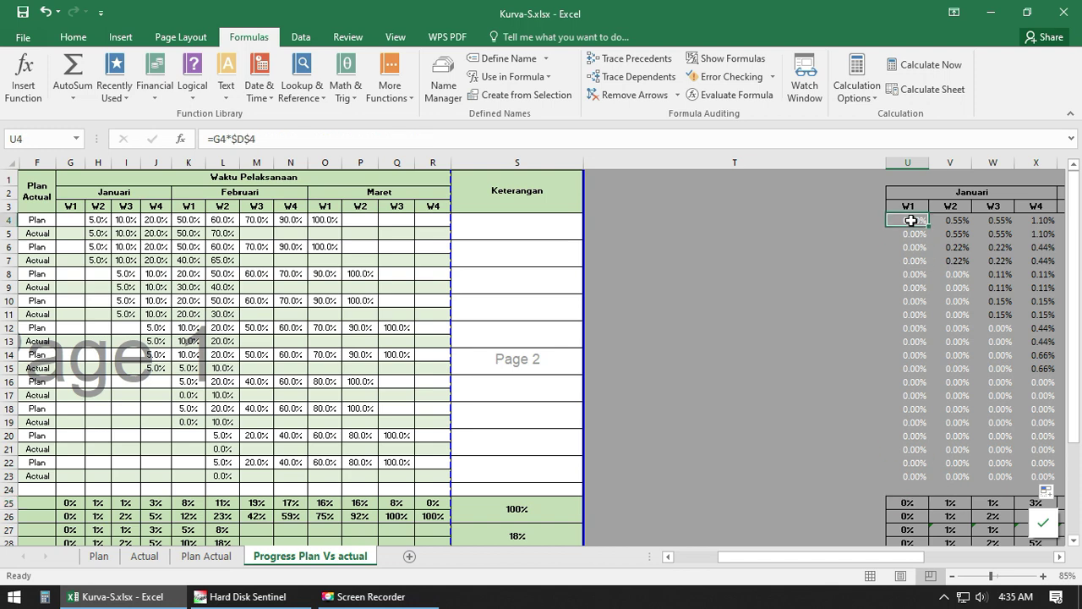
left_click(917, 247)
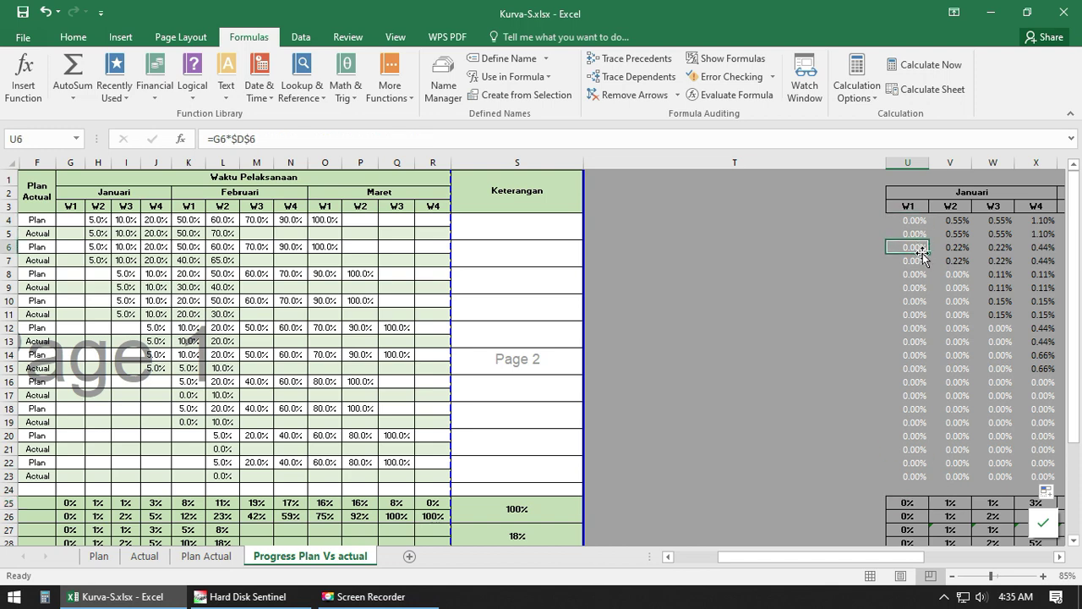
left_click(918, 275)
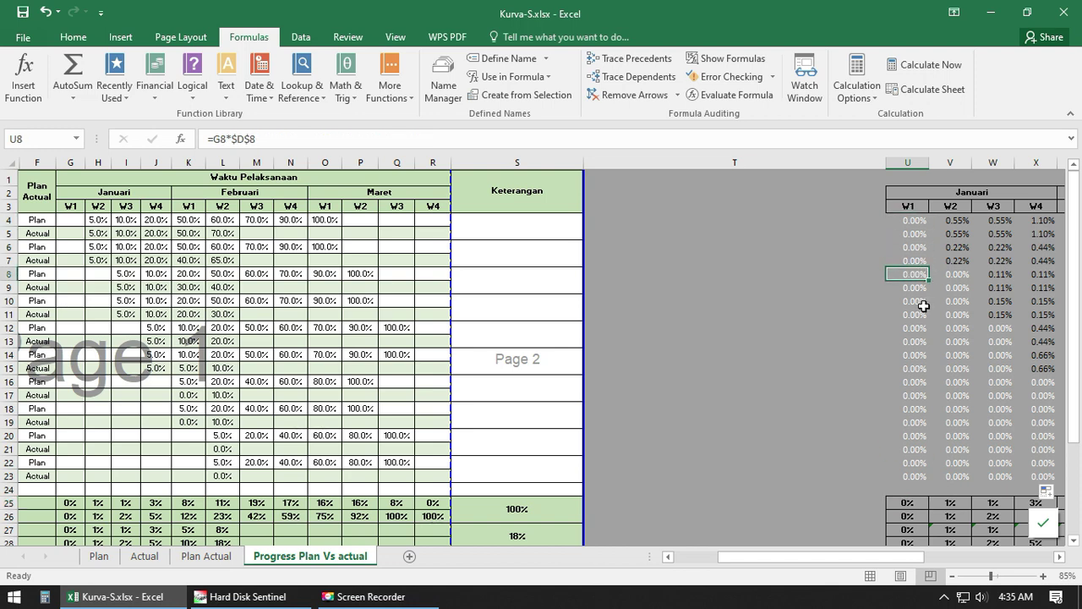
left_click(824, 339)
left_click_drag(893, 557, 770, 556)
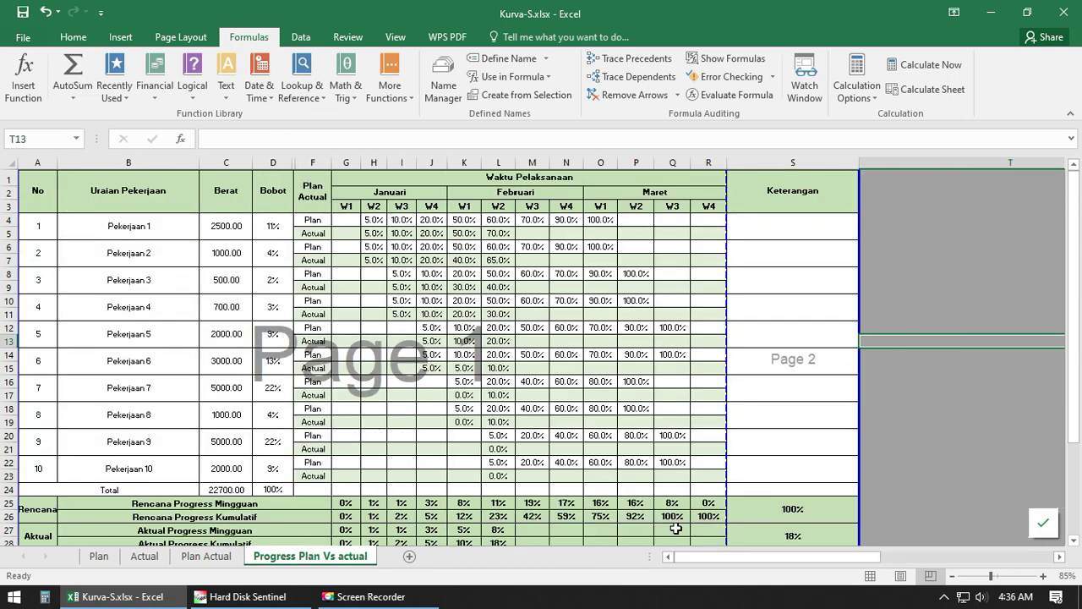
Step: Hide the Rencana Progress Mingguan row (25) and the Aktual Progress Mingguan row (27), keeping only the cumulative rows displayed
left_click(762, 345)
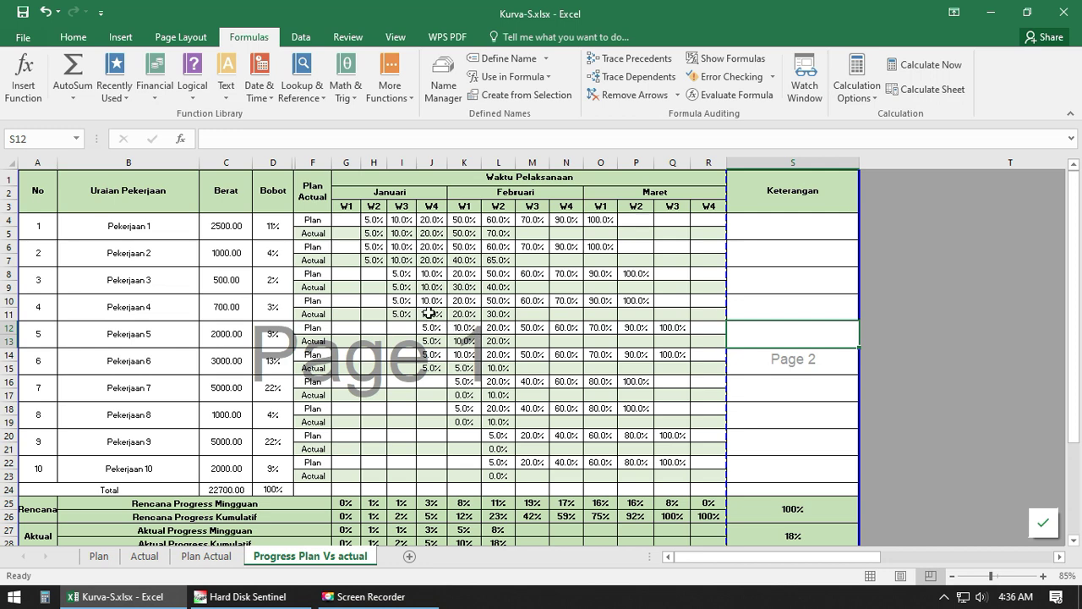
scroll(294, 442, "down", 1)
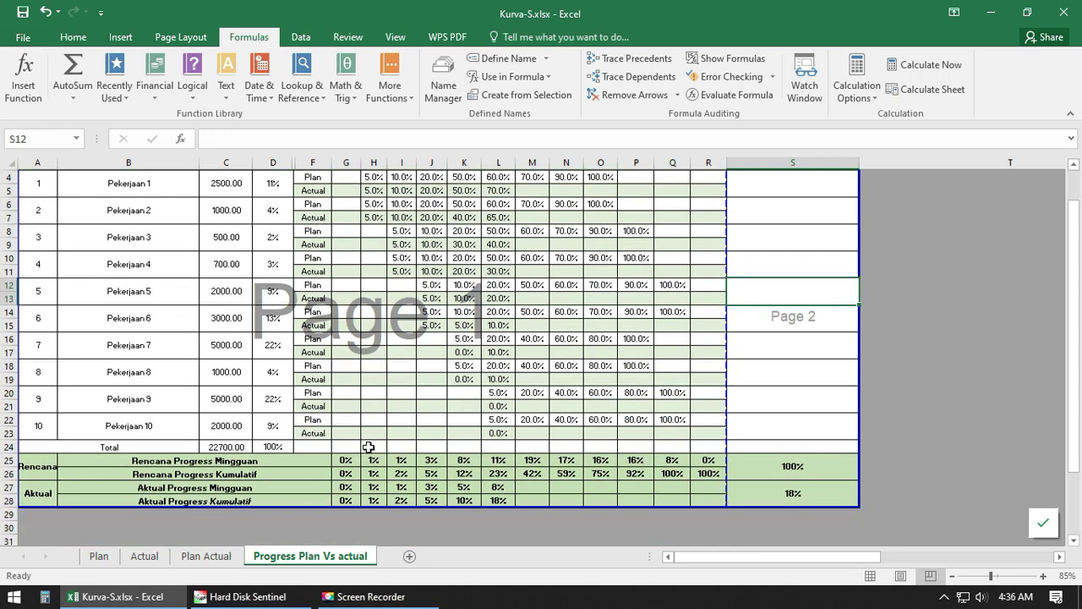
left_click(264, 524)
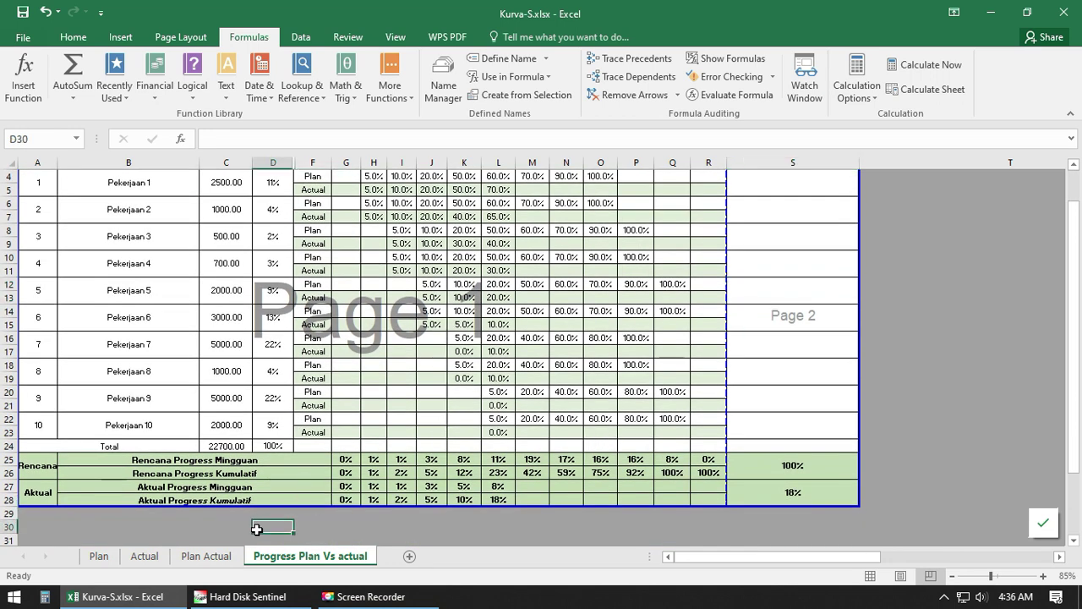
left_click(309, 459)
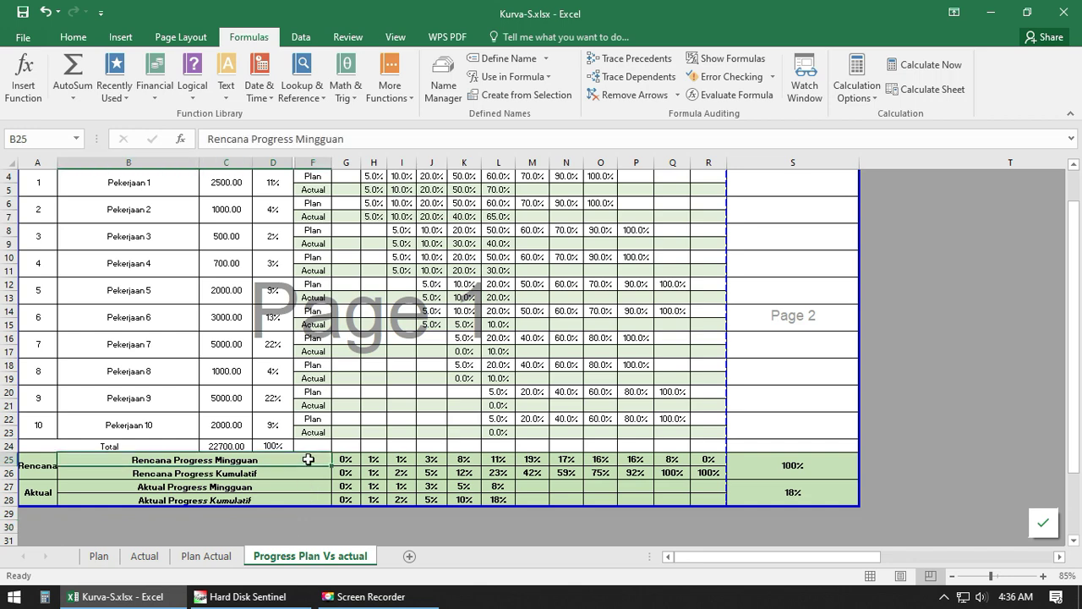
left_click(12, 459)
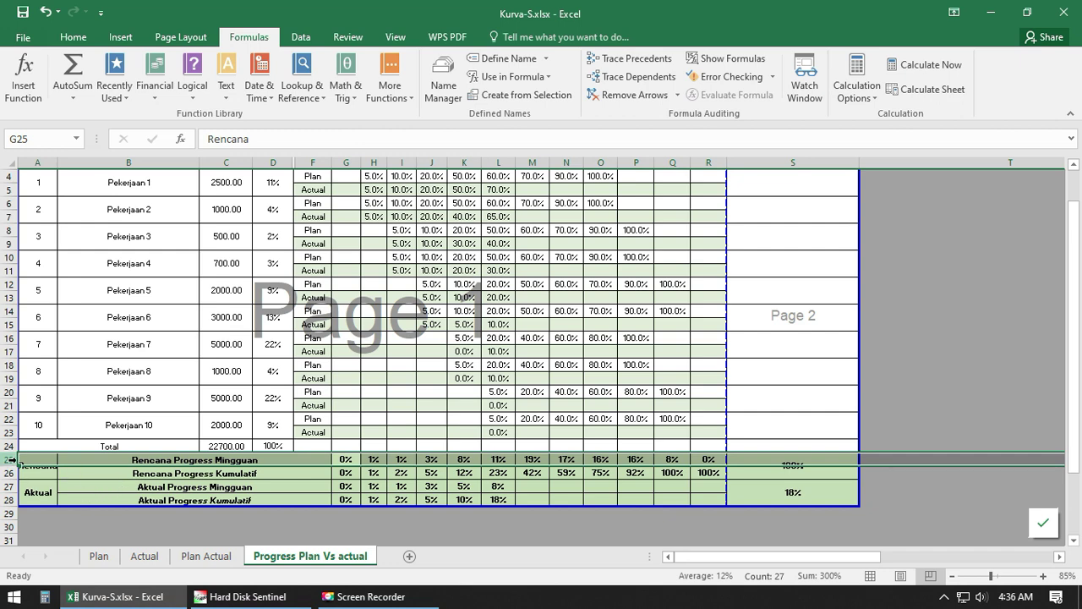
right_click(12, 459)
left_click(49, 330)
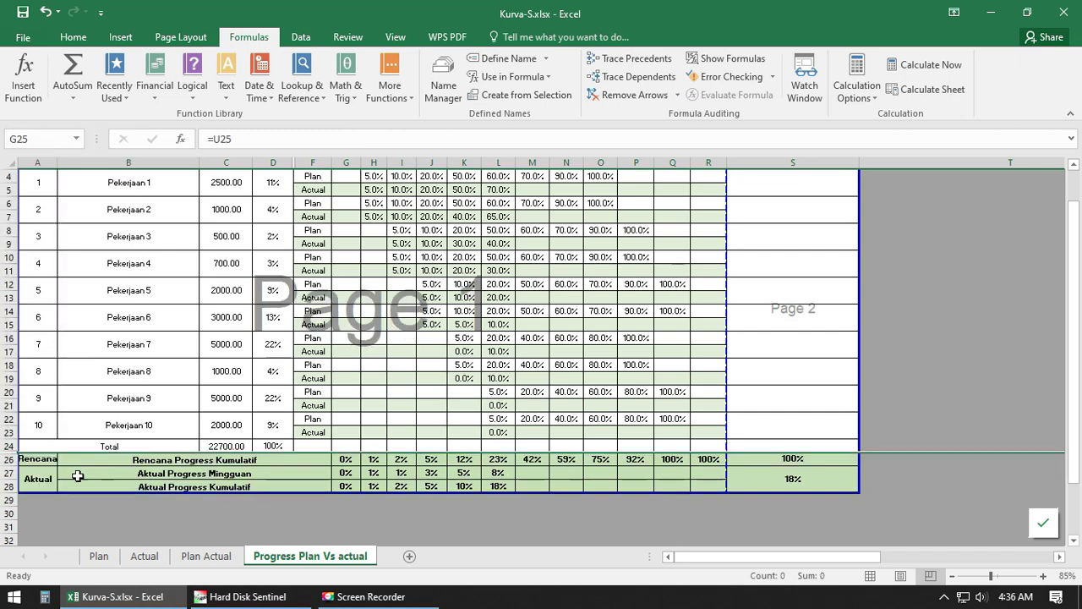
left_click(10, 473)
right_click(11, 472)
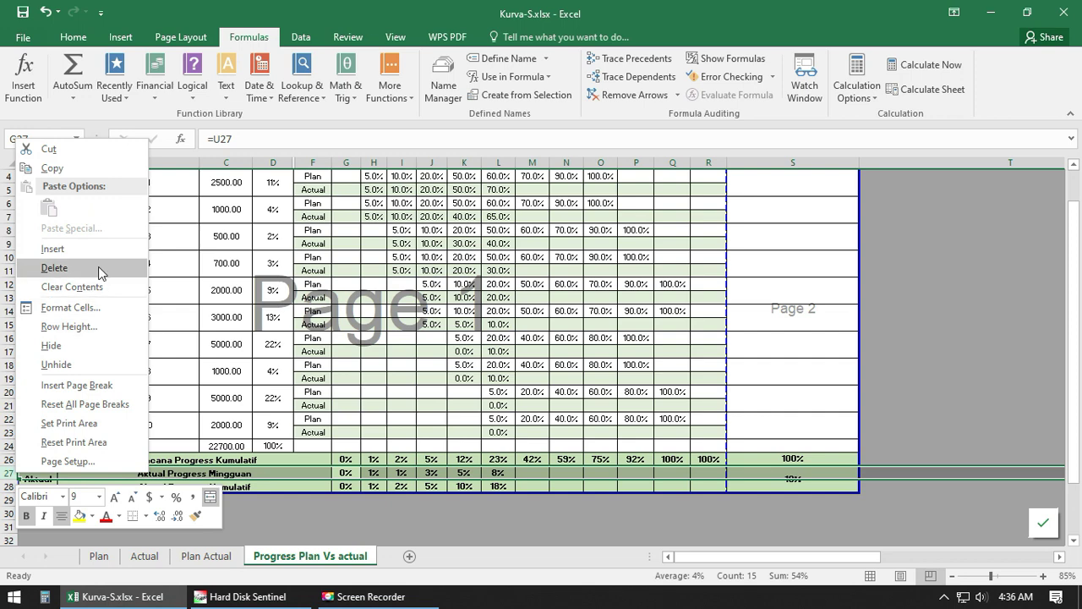
left_click(51, 345)
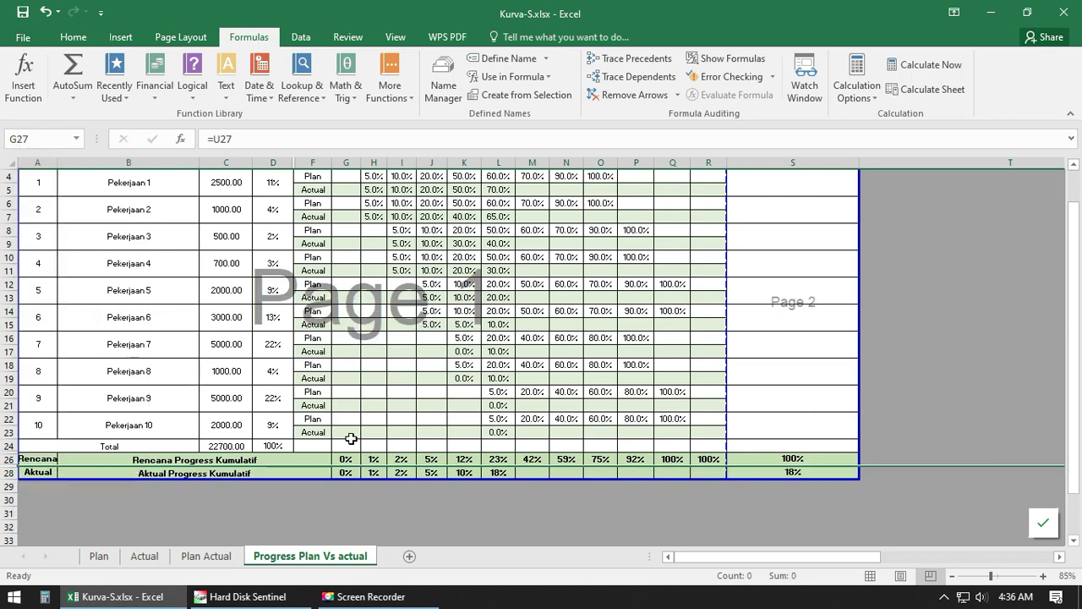
Step: Compare the Februari W2 cumulative plan in L26 with the cumulative actual in L28, and check the Pekerjaan 1 plan cell in L4
left_click(497, 512)
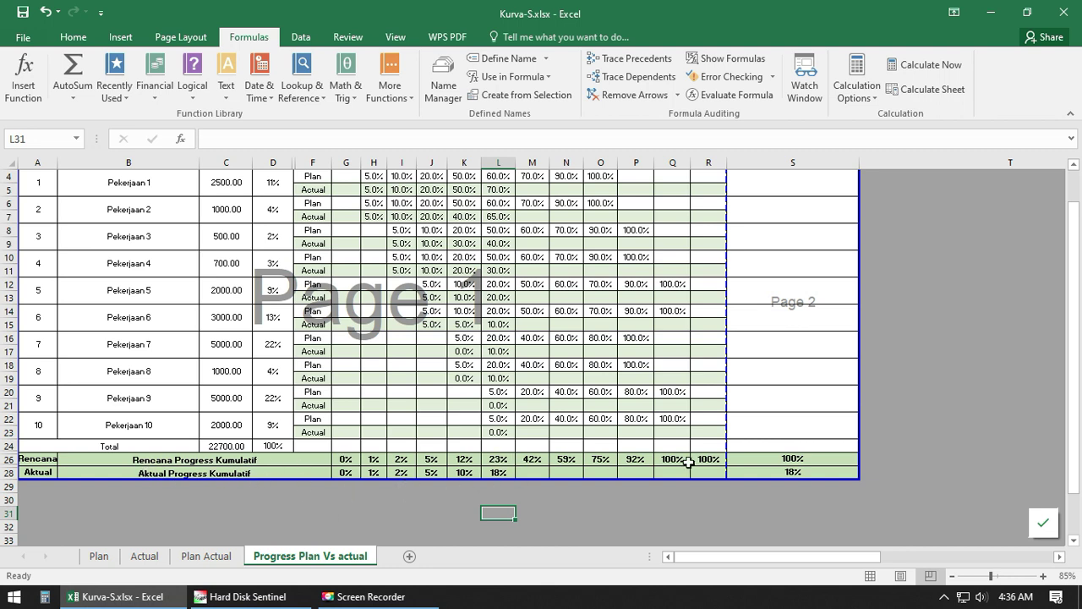
left_click(498, 472)
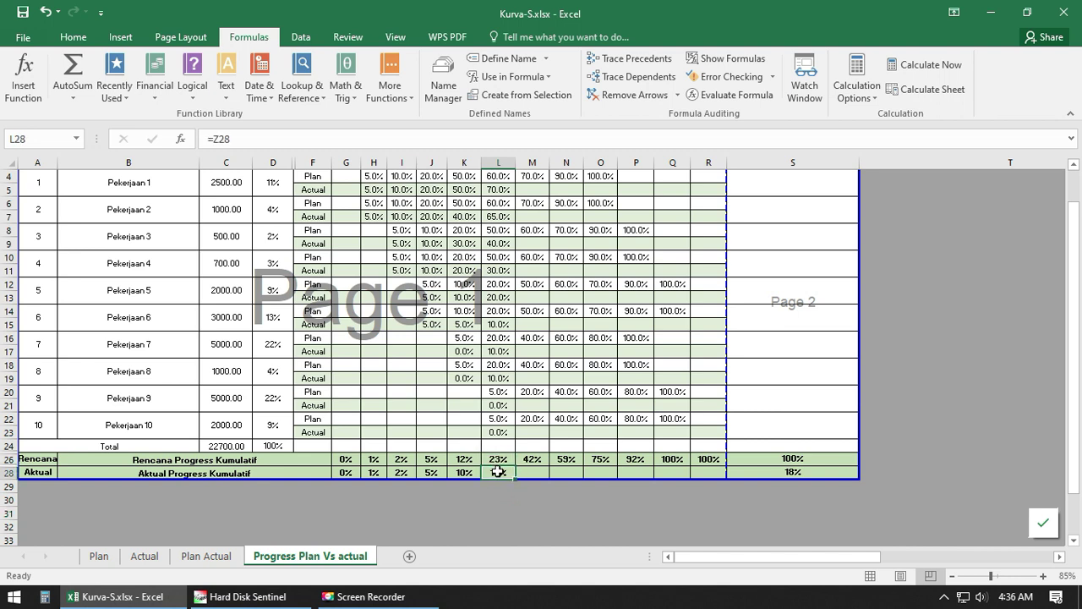
left_click(503, 459)
left_click(499, 480)
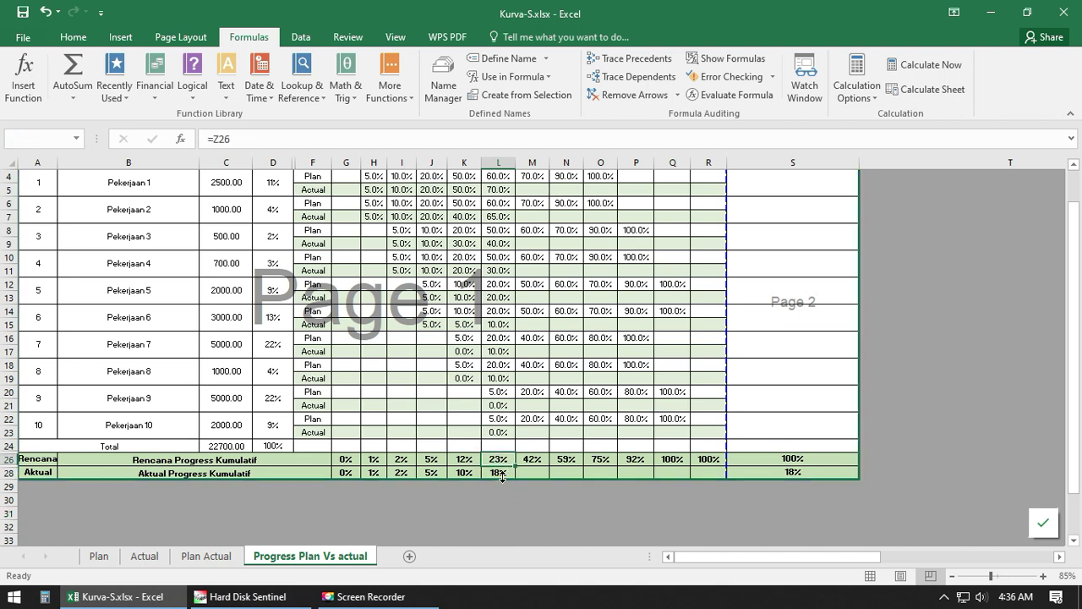
left_click(504, 469)
left_click(506, 461)
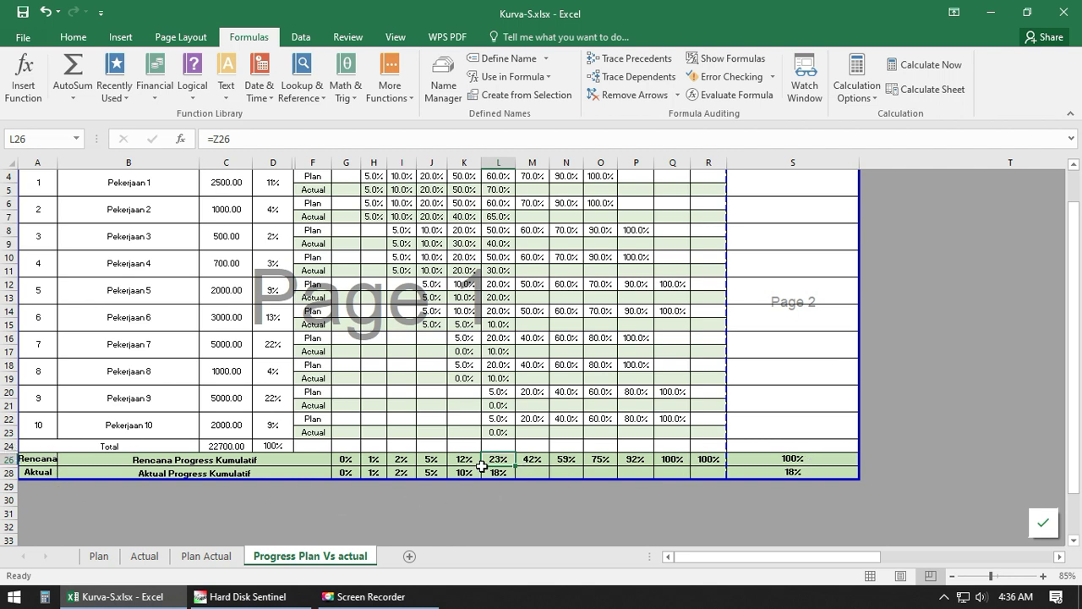
scroll(502, 462, "up", 1)
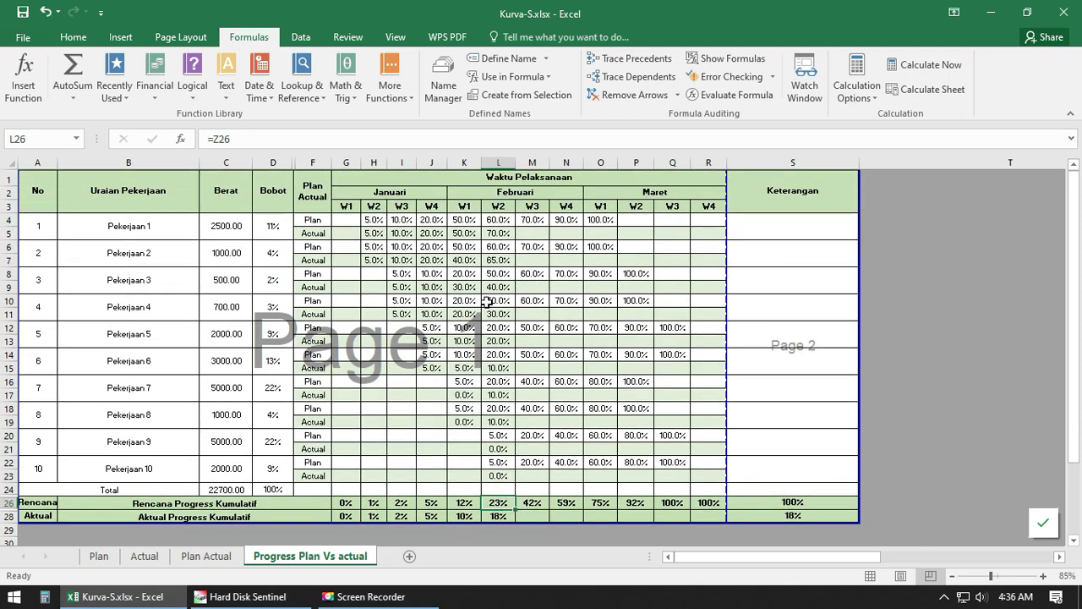
left_click(502, 222)
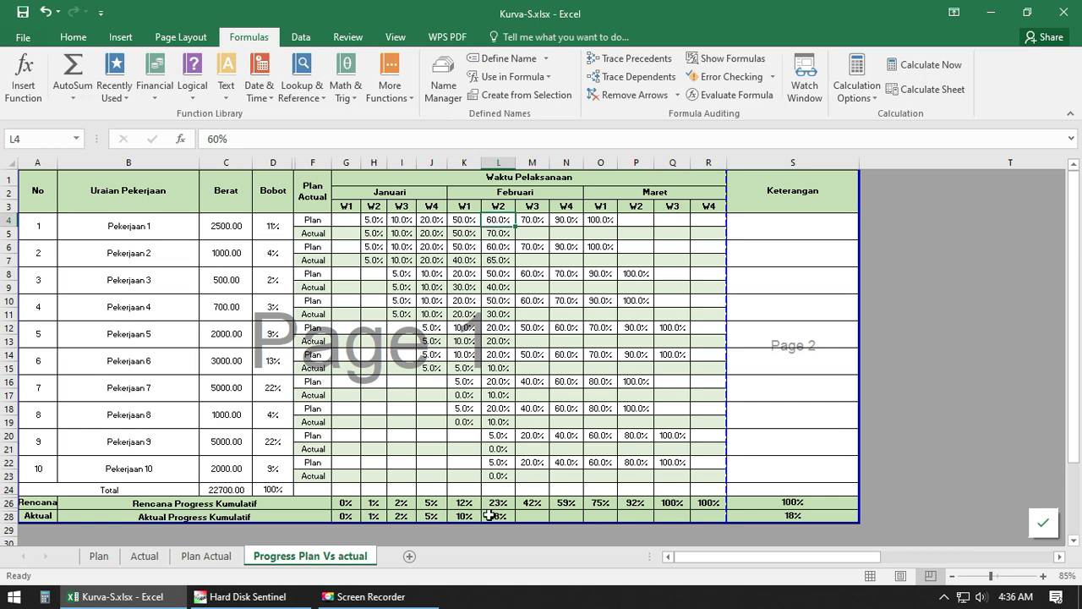
Step: Extend the print area down to include row 29 and apply all borders to A29:S29
left_click(649, 534)
scroll(625, 516, "down", 2)
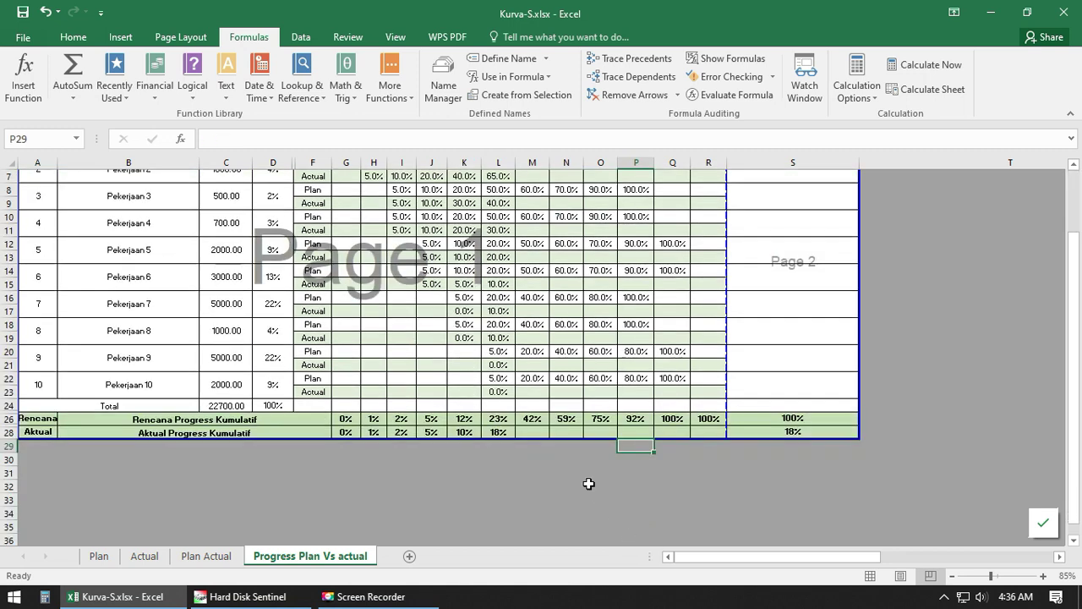
left_click_drag(545, 439, 539, 454)
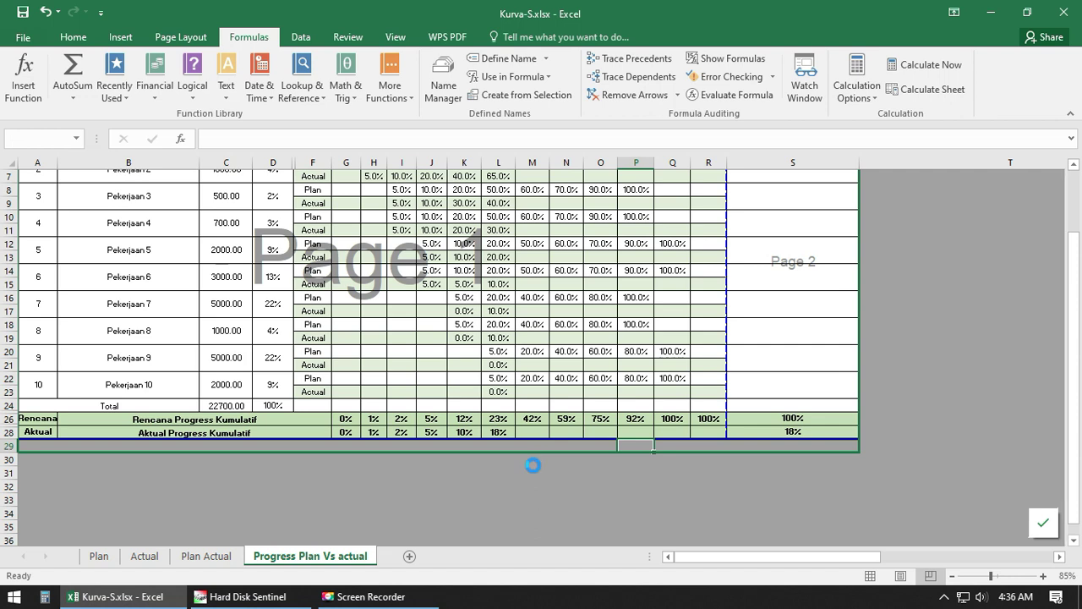
left_click(498, 485)
left_click_drag(32, 443, 833, 444)
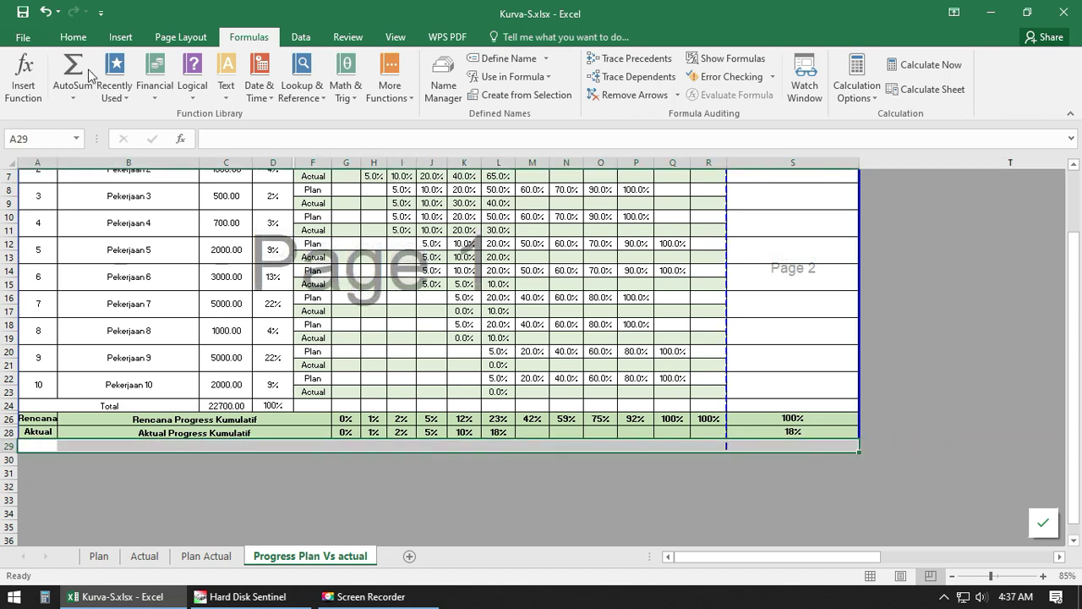
left_click(73, 37)
left_click(219, 89)
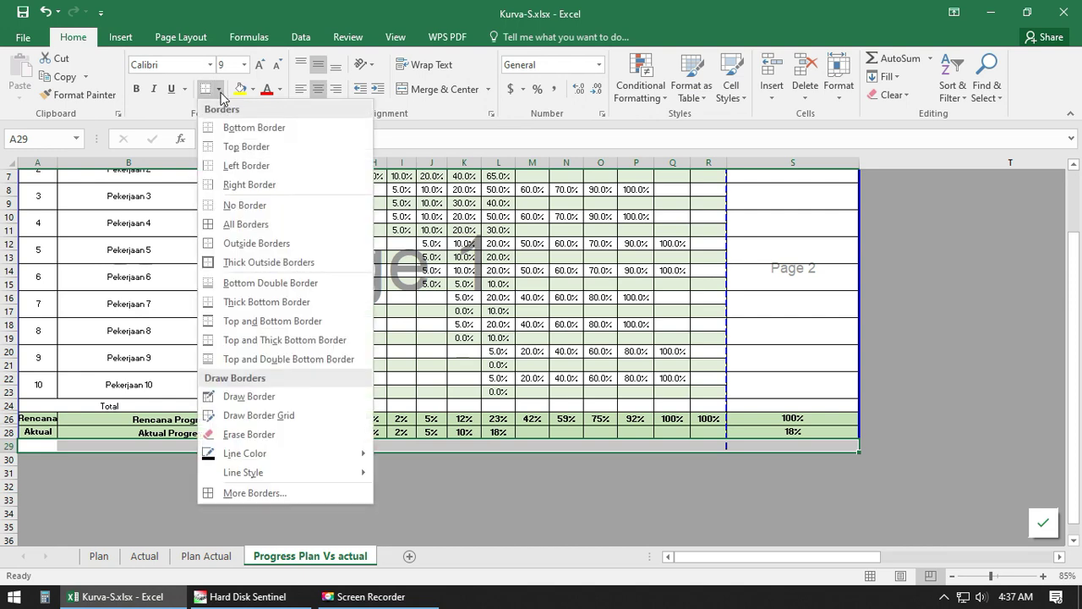
left_click(226, 224)
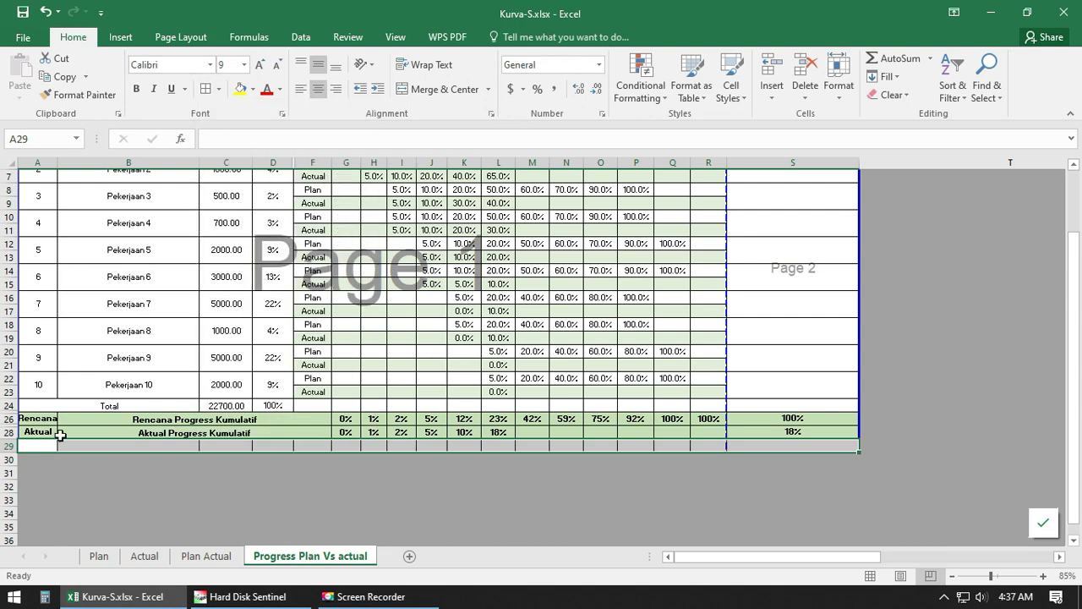
Step: Copy the formatting of the Aktual Progress Kumulatif row onto row 29 across columns A to S
left_click_drag(44, 431, 848, 430)
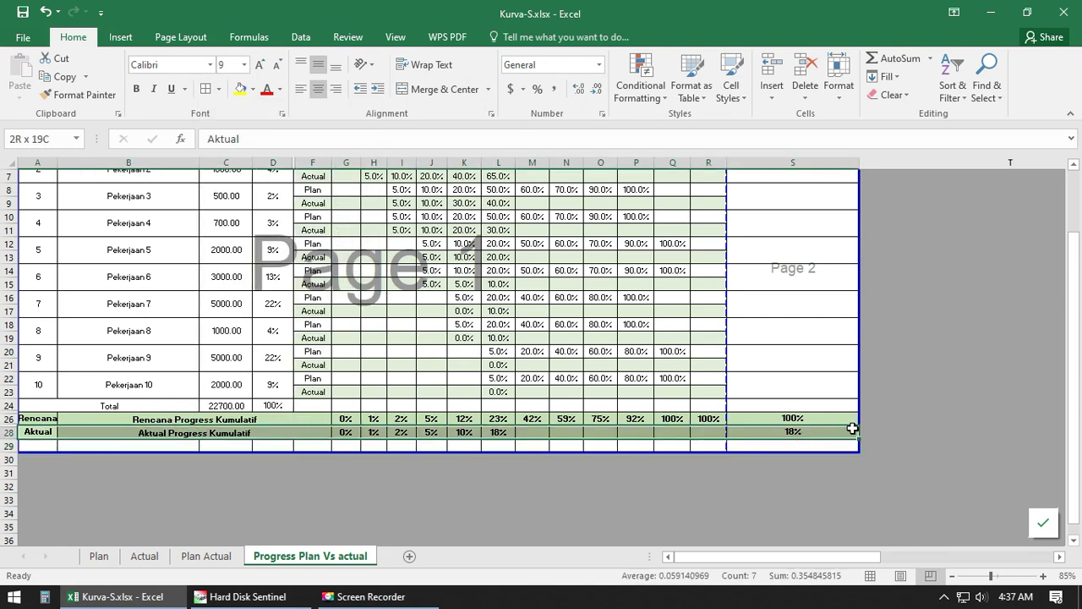
left_click(81, 95)
left_click_drag(34, 441, 804, 443)
left_click(147, 459)
Step: Label the new row 29 "Ahead/behind" in the merged cell starting at B29
left_click(40, 443)
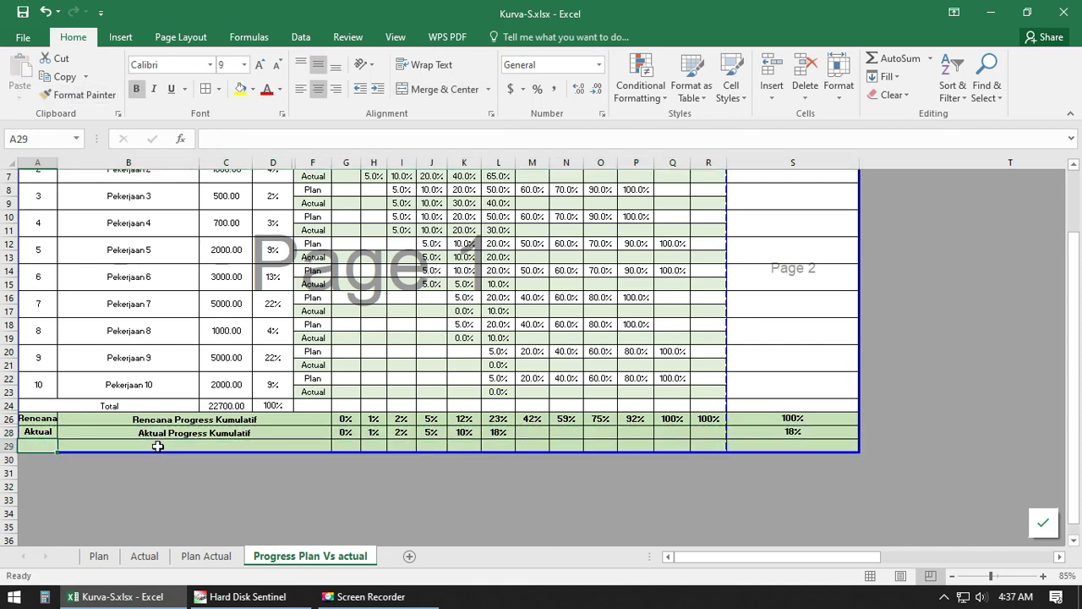
left_click(177, 446)
type("Ahea")
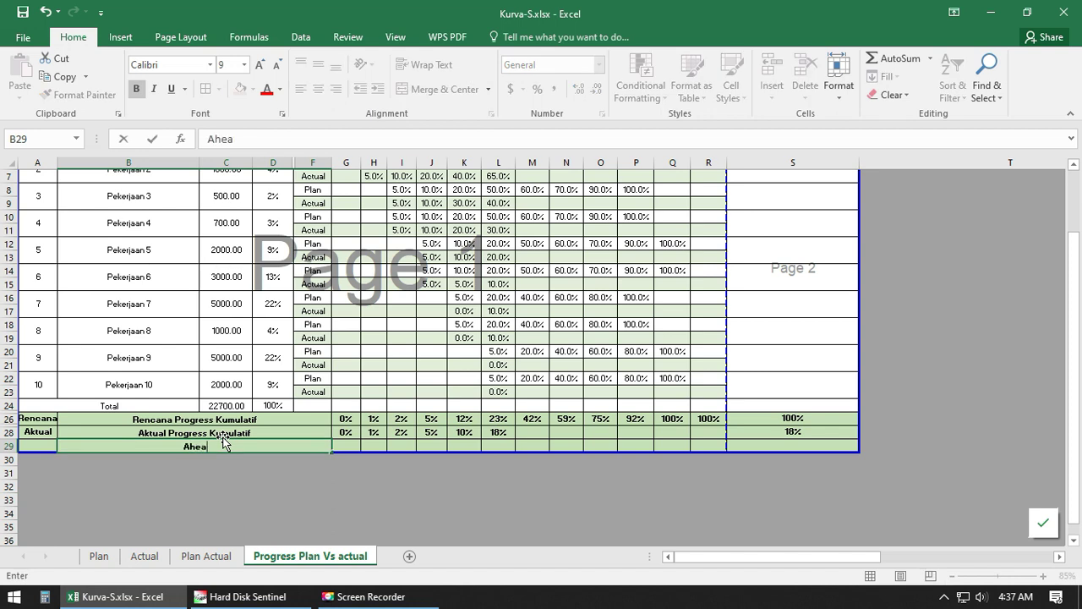
type("d/behind")
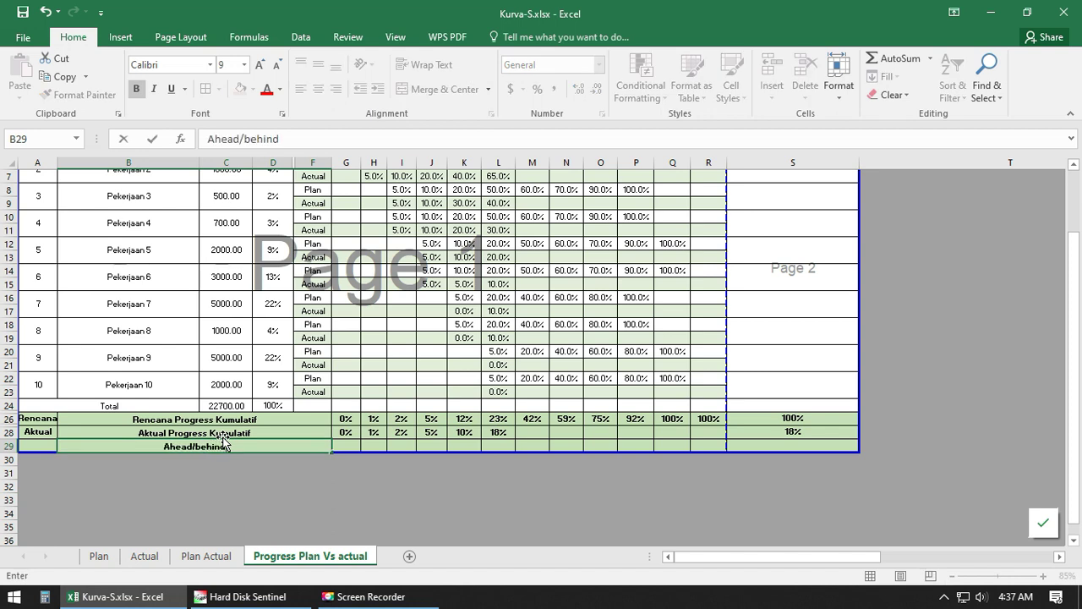
key("Return")
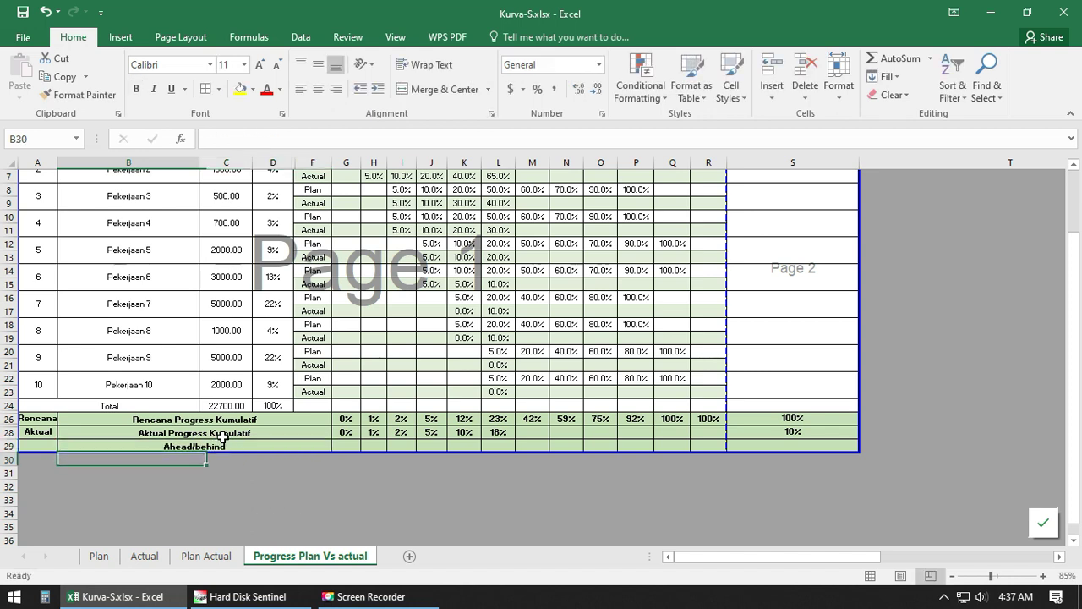
Step: Calculate the Januari W1 deviation in G29 as =G28-G26 and fill the formula across to L29
left_click(342, 446)
type("=")
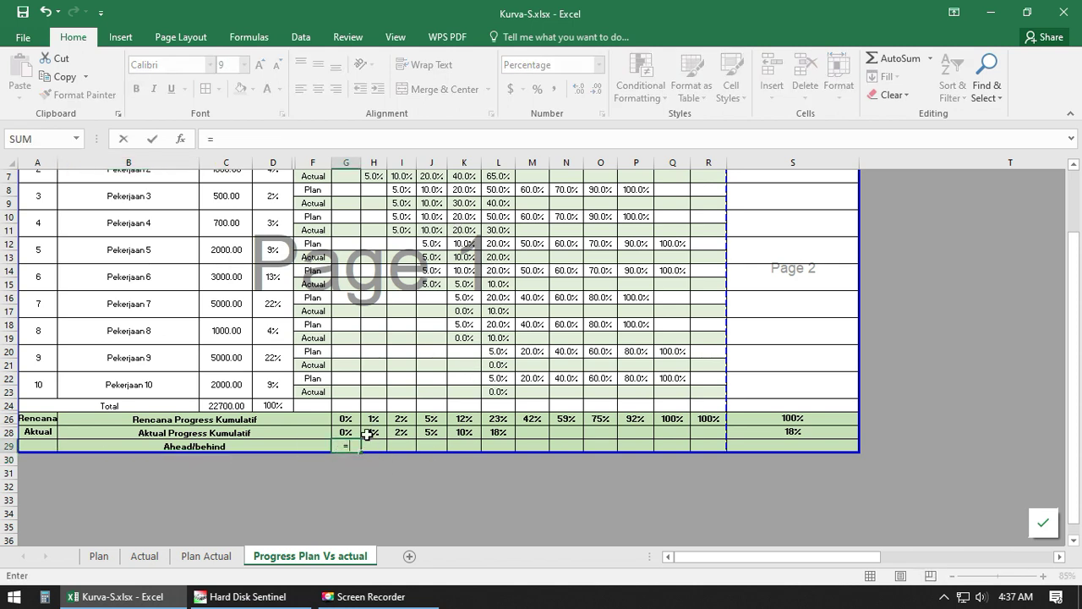
left_click(348, 432)
type("-")
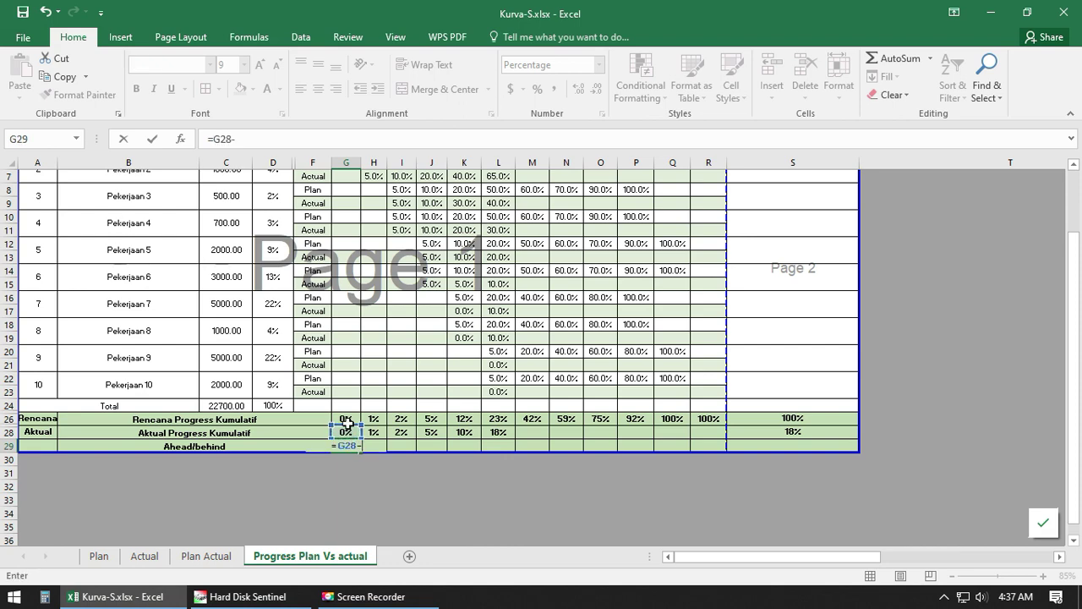
left_click(346, 419)
key("Return")
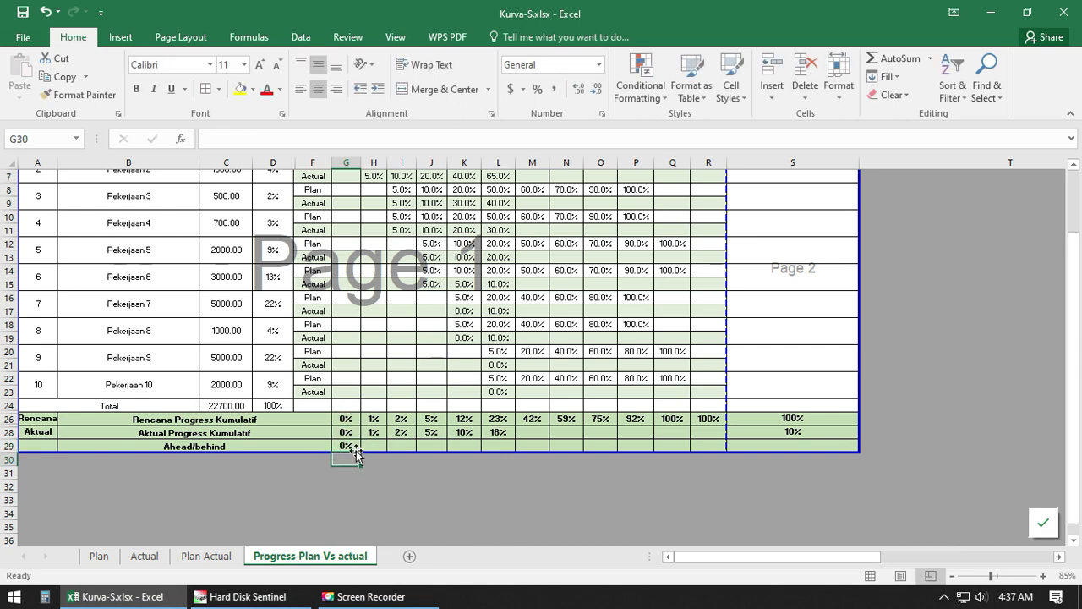
left_click(355, 448)
left_click_drag(362, 454, 507, 449)
left_click(498, 486)
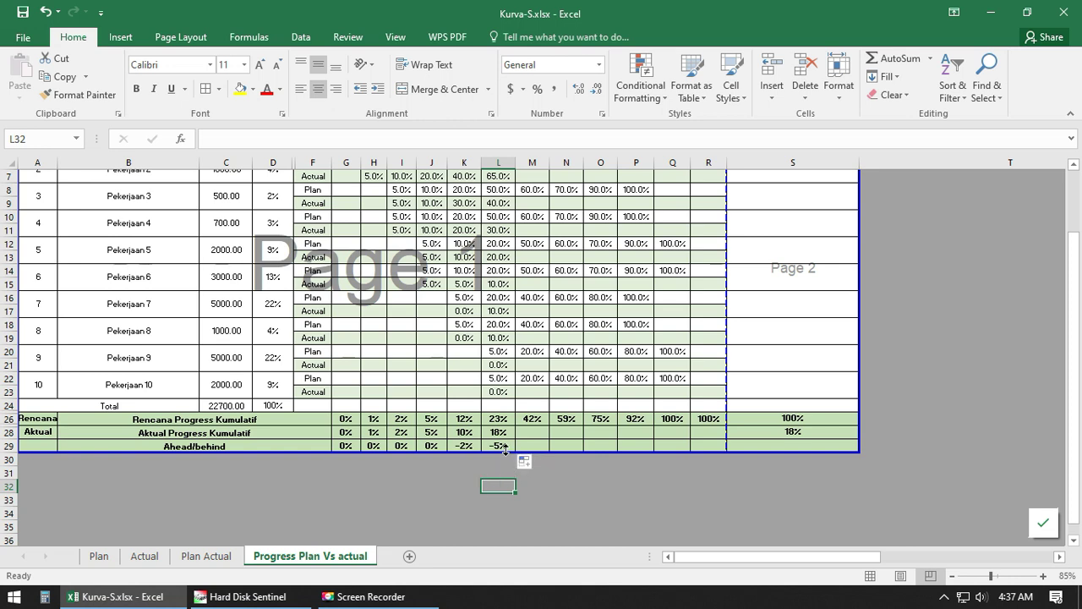
Step: Start a Text that Contains highlight rule on G29:L29 that matches "-"
left_click_drag(504, 449, 343, 447)
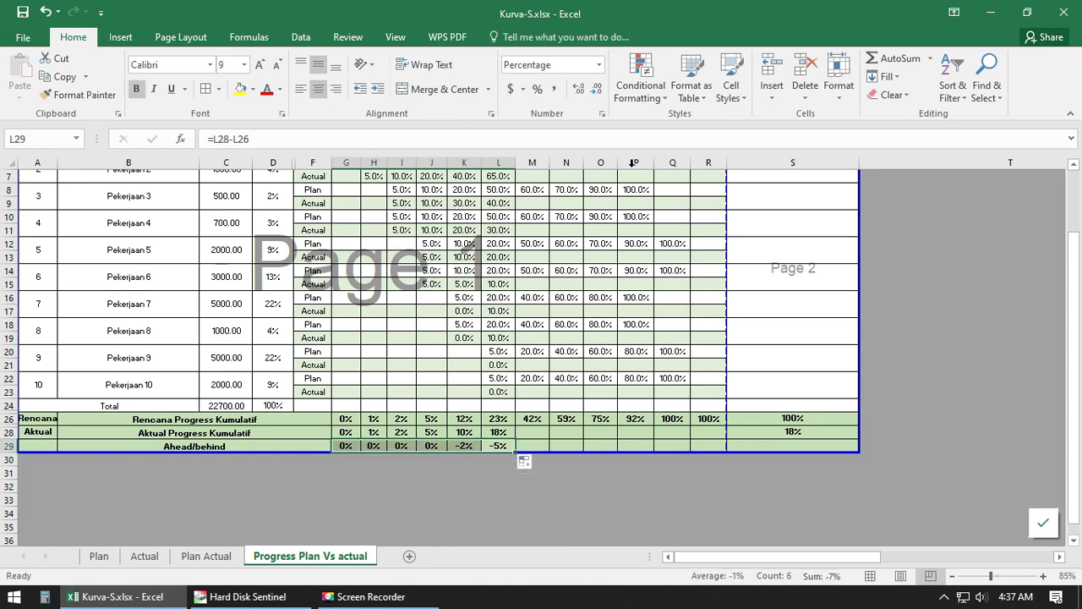
left_click(640, 84)
mouse_move(701, 123)
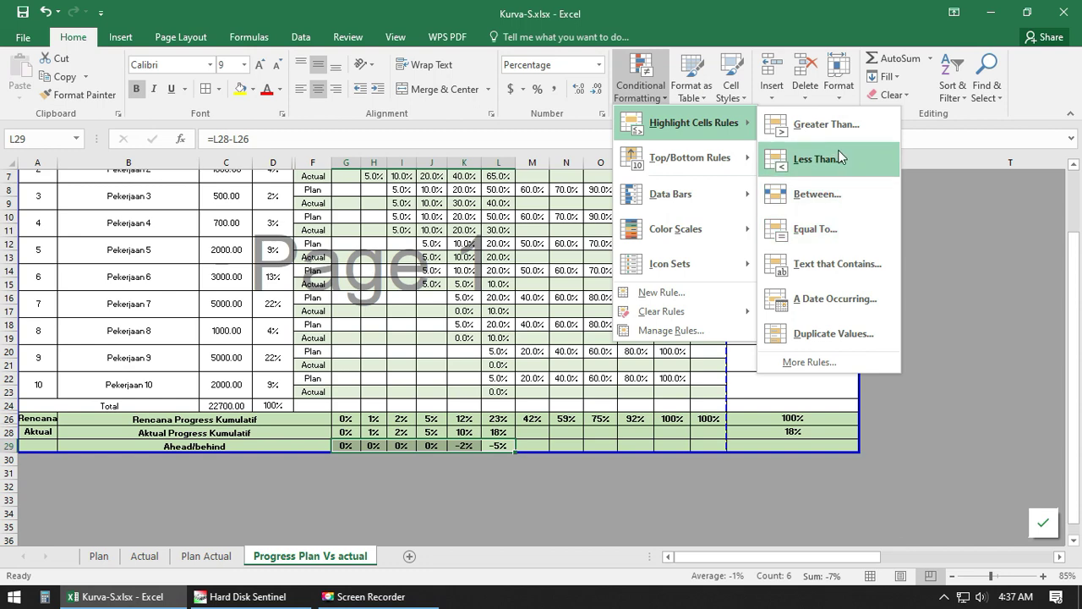
left_click(836, 264)
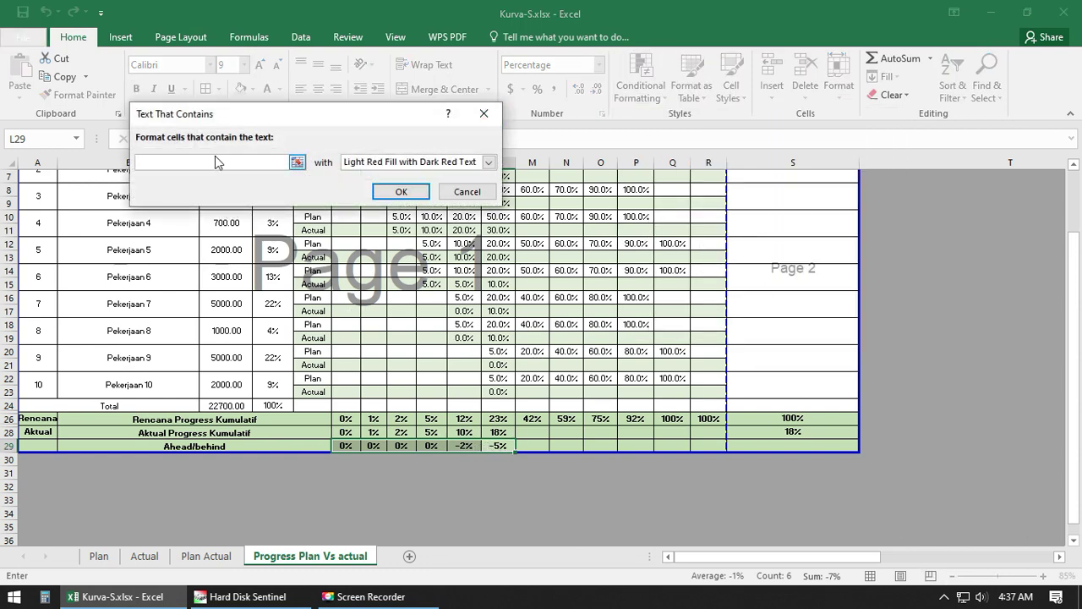
type("-")
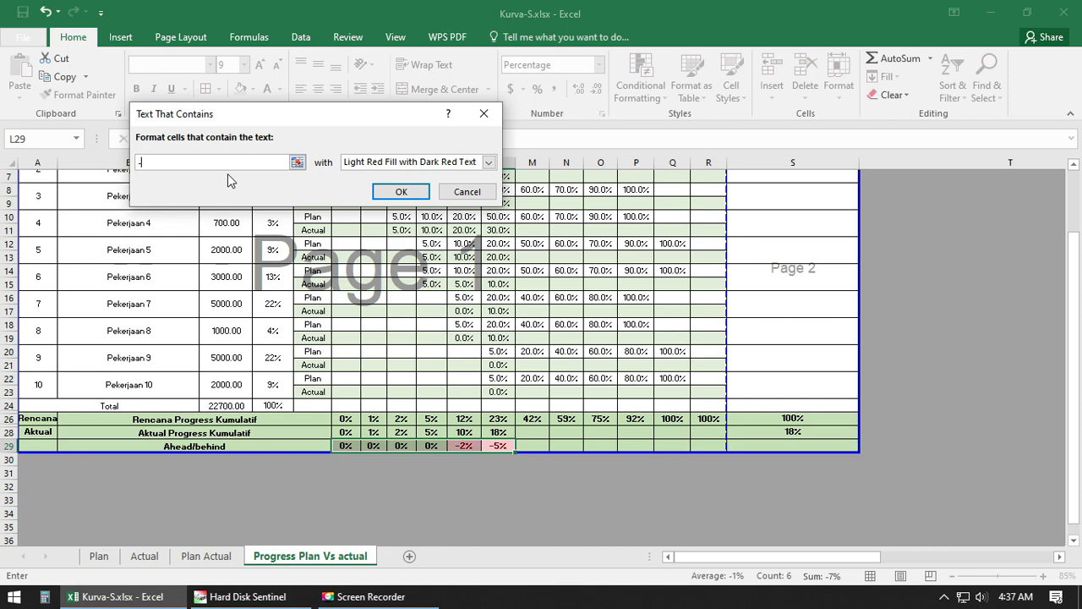
Step: Try the Green Fill with Dark Green Text preset as the rule's format
left_click(488, 161)
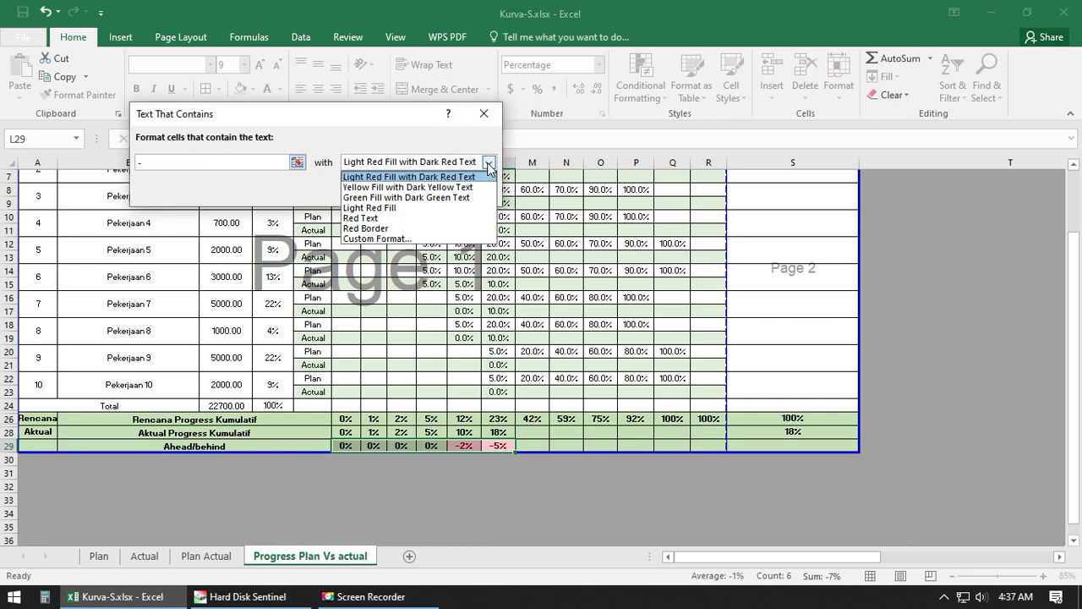
left_click(406, 197)
left_click(423, 161)
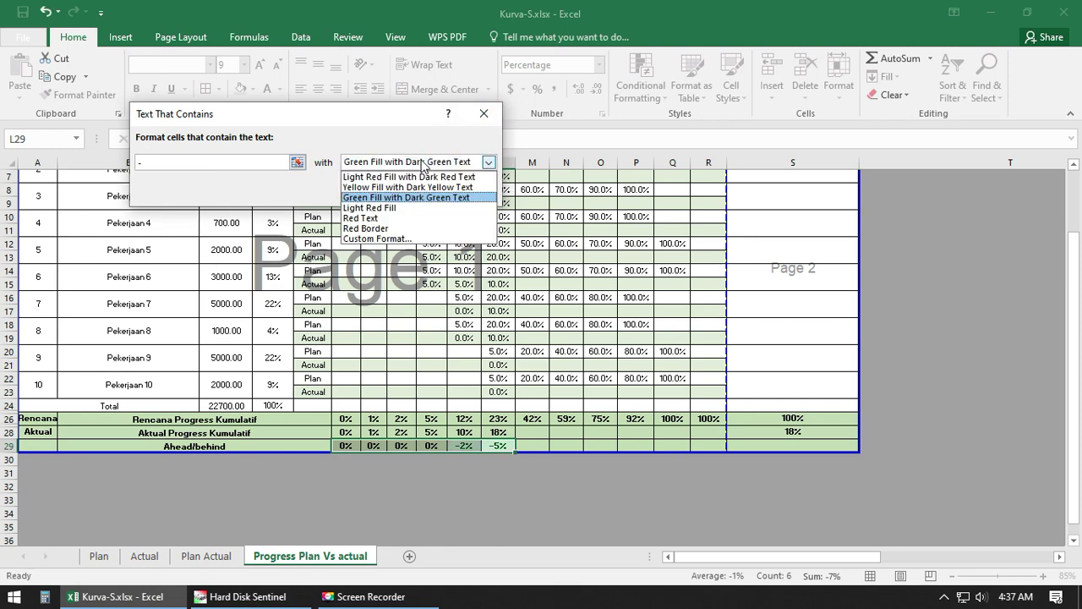
left_click(444, 197)
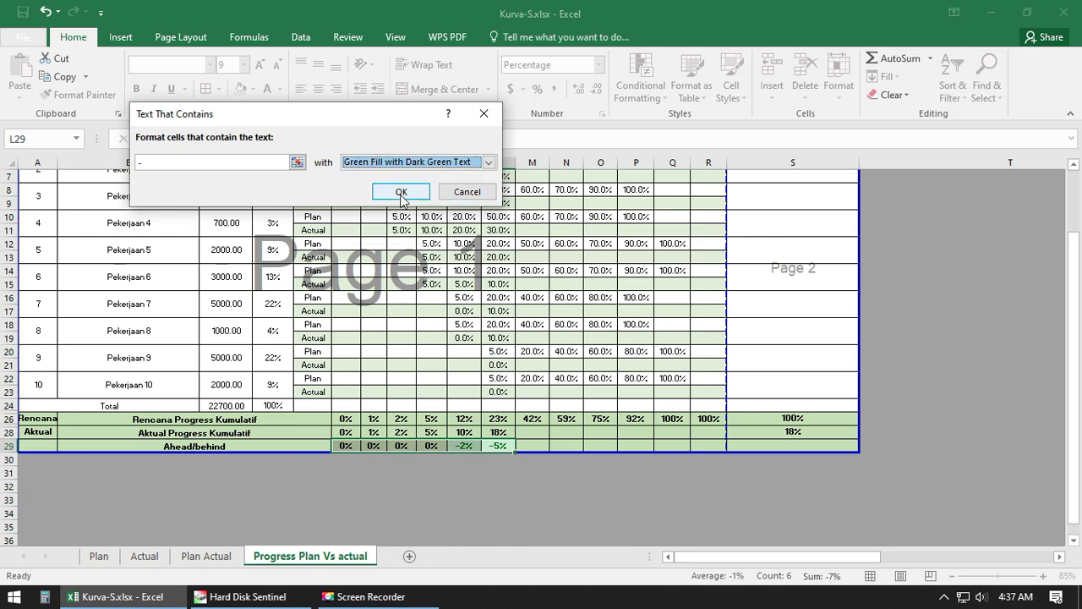
Step: Give the highlight rule a custom format with red font colour and apply it to the Ahead/behind values
left_click(439, 164)
left_click(414, 240)
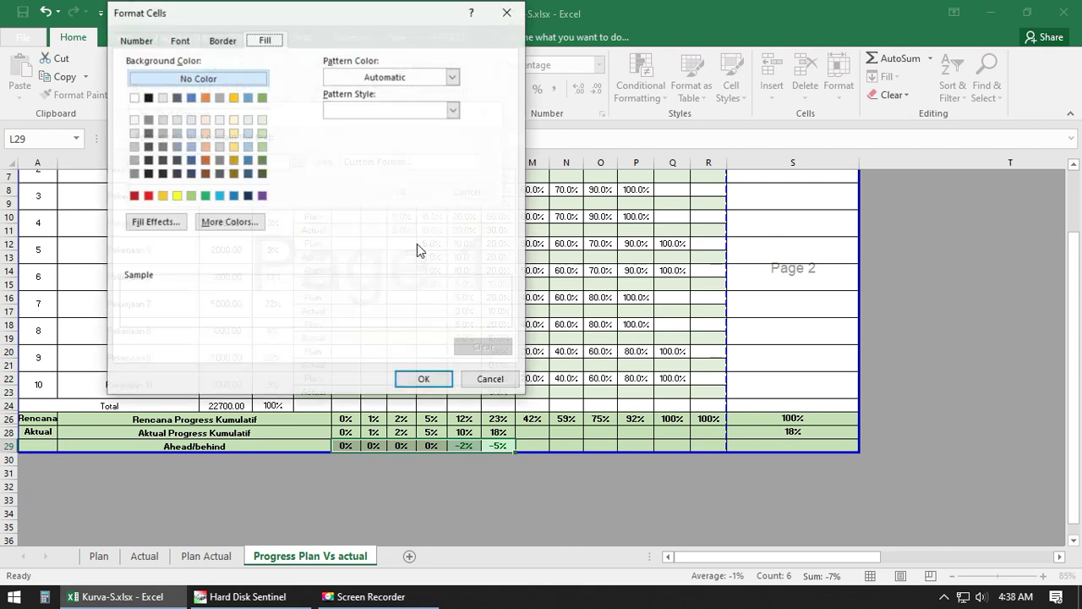
left_click(180, 40)
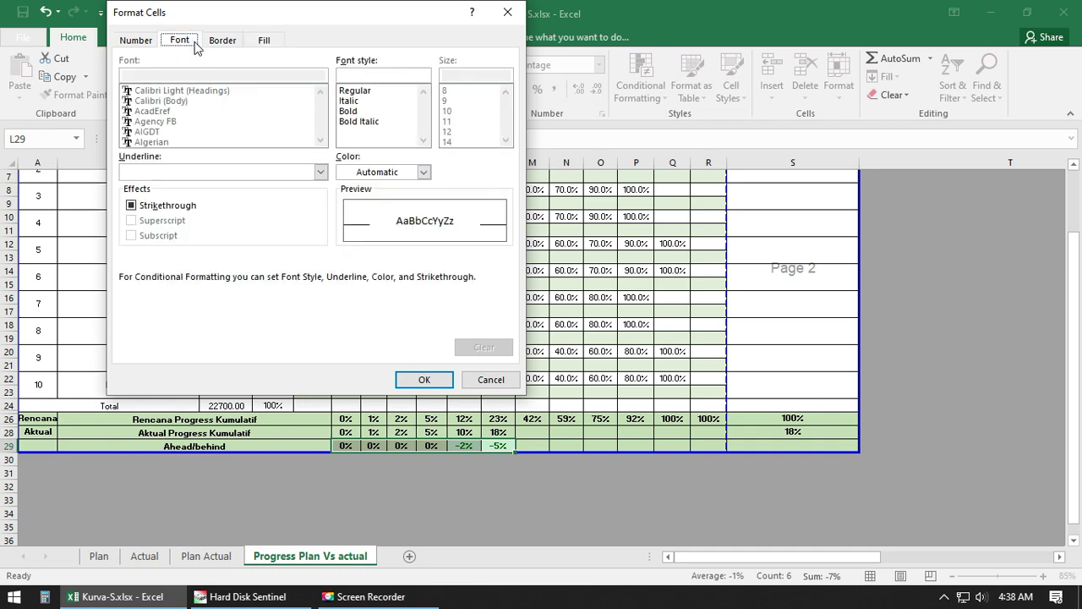
left_click(423, 171)
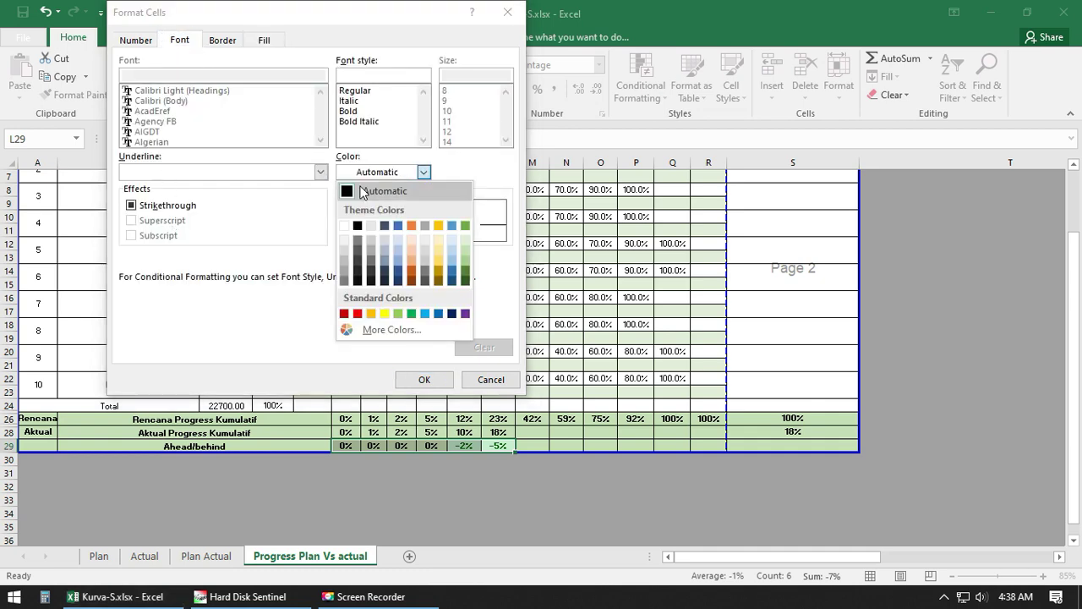
left_click(356, 313)
left_click(424, 379)
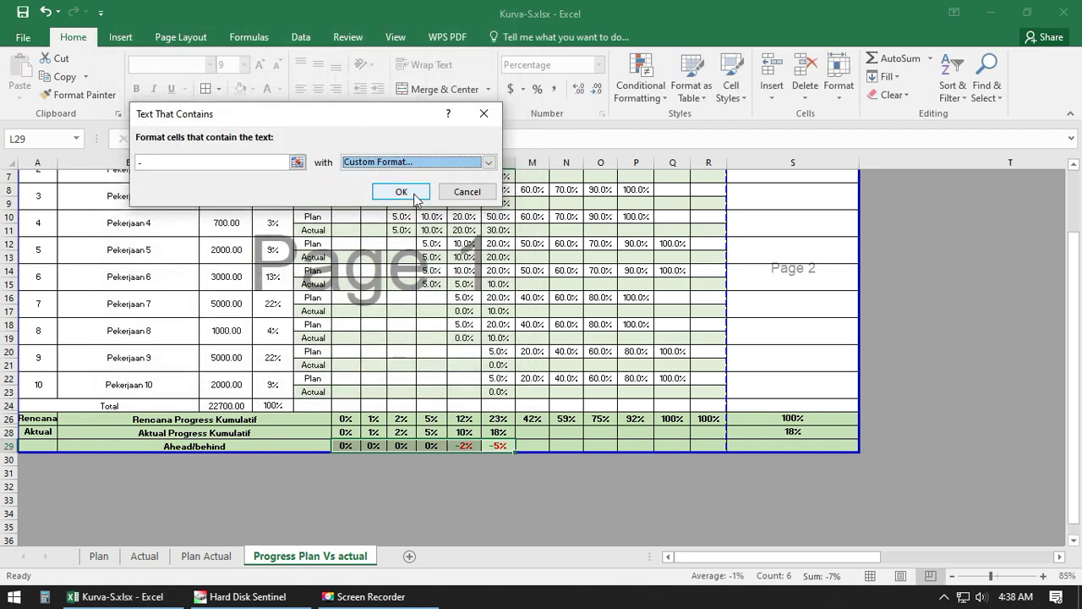
left_click(406, 194)
left_click(591, 487)
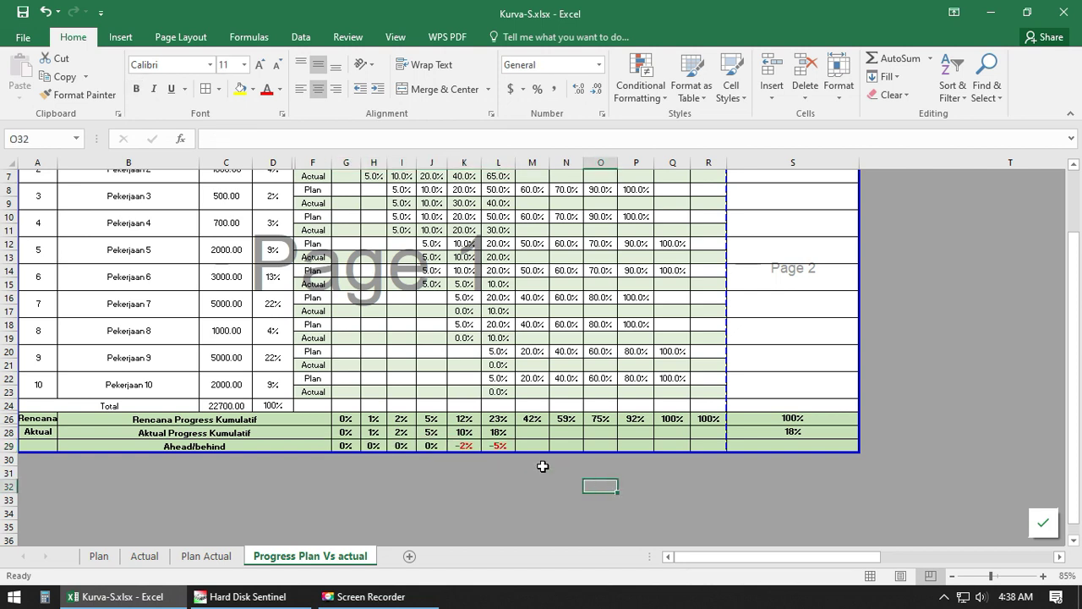
Step: Review the Ahead/behind row, checking the Februari W1 and W2 deviations in K29 and L29 and the range through Maret W4
left_click(498, 445)
left_click(469, 448)
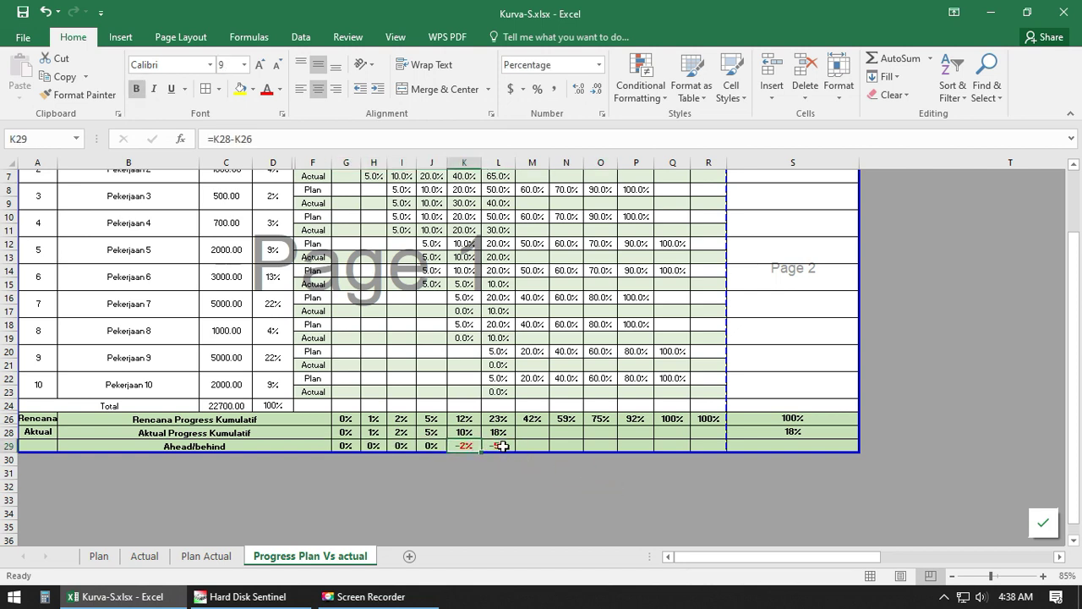
left_click(501, 445)
left_click(494, 484)
left_click(499, 459)
left_click(498, 446)
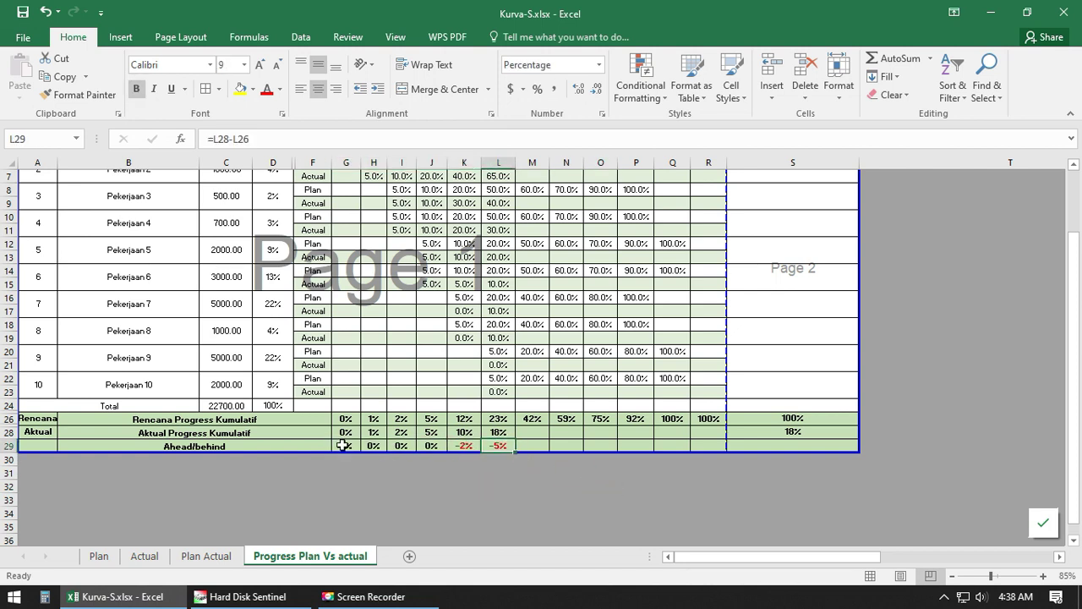
left_click_drag(342, 445, 705, 442)
left_click(507, 483)
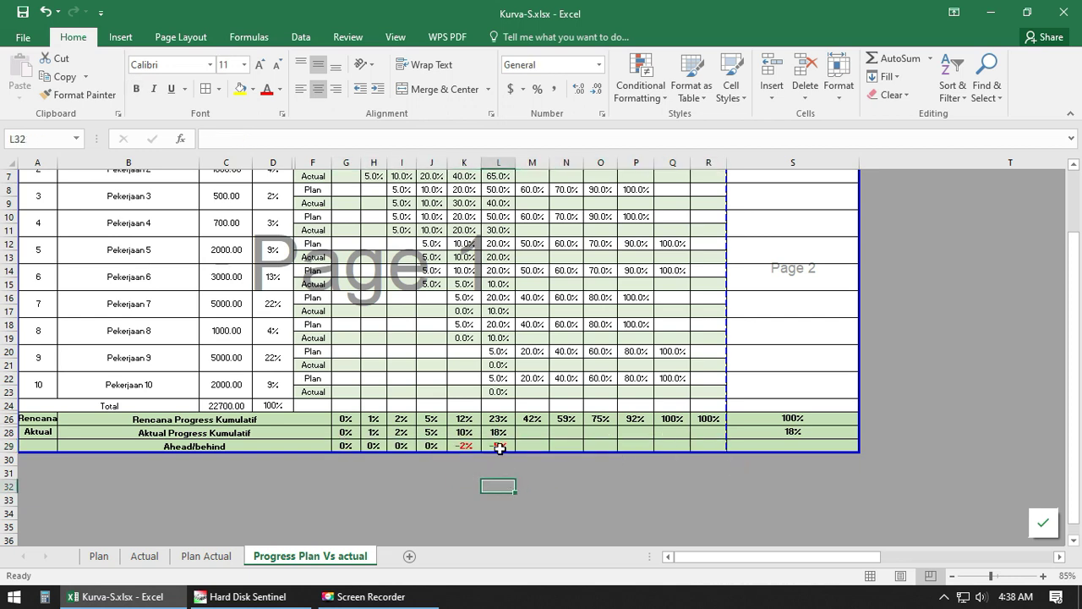
Step: Select the Ahead/behind cells G29:R29 and look over the available conditional formatting rule types without applying one
left_click(500, 446)
left_click(531, 446)
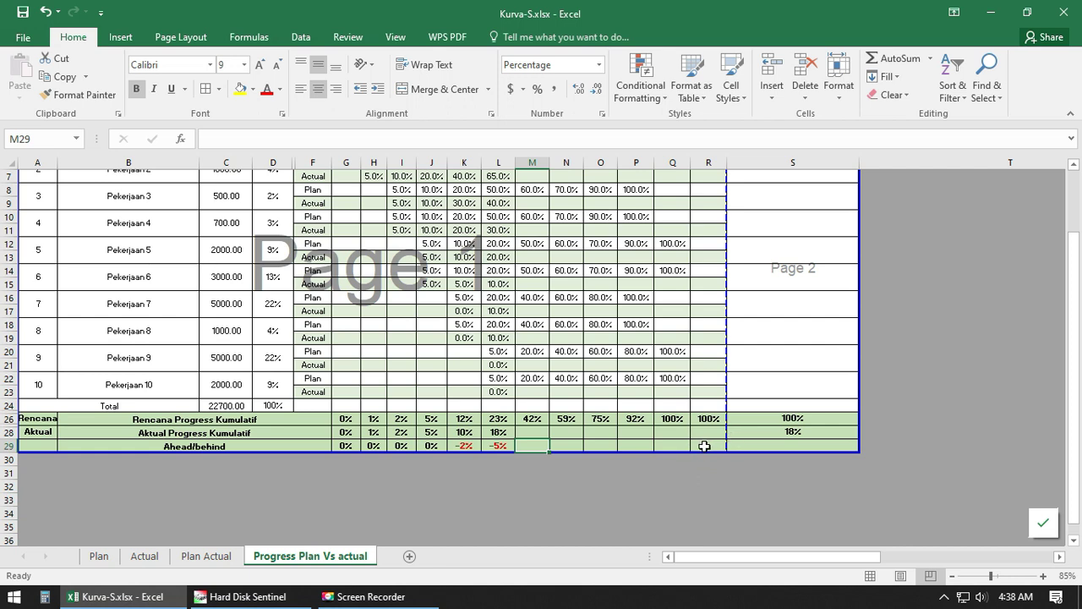
left_click_drag(705, 445, 347, 443)
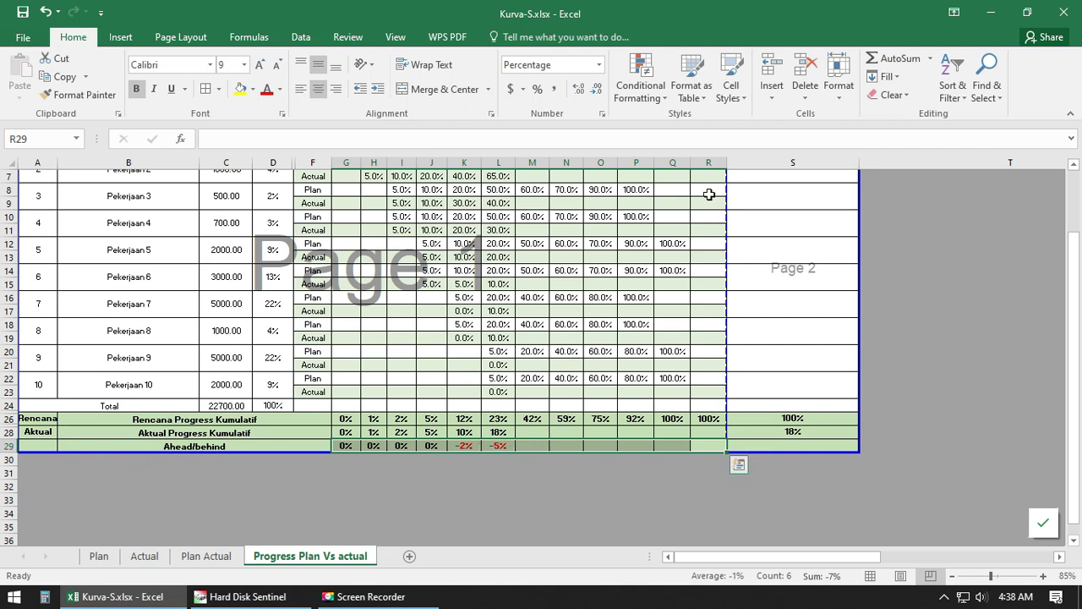
left_click(656, 89)
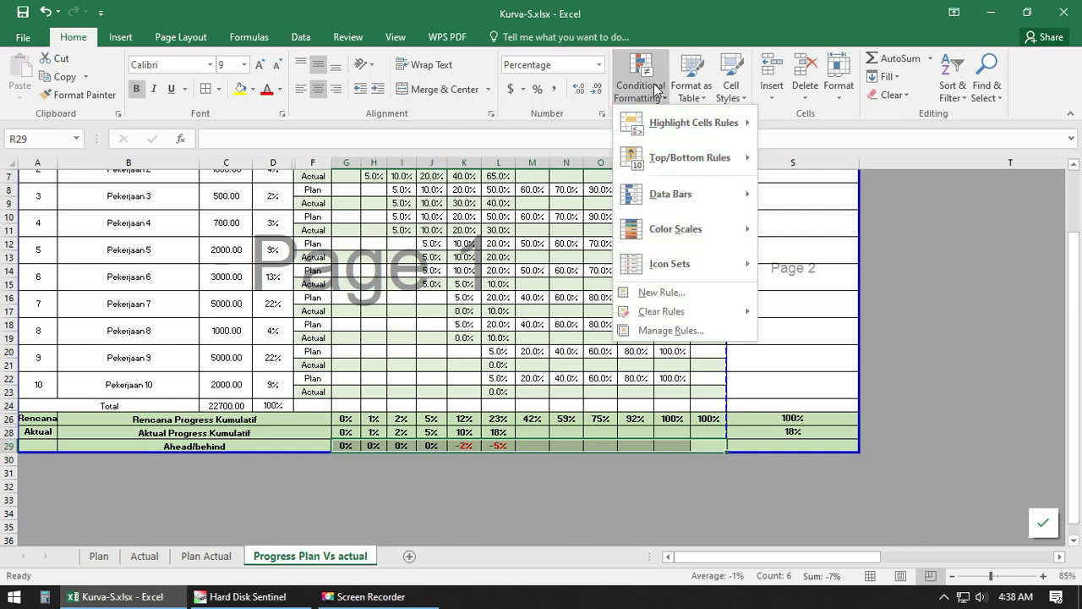
left_click(560, 489)
left_click(559, 490)
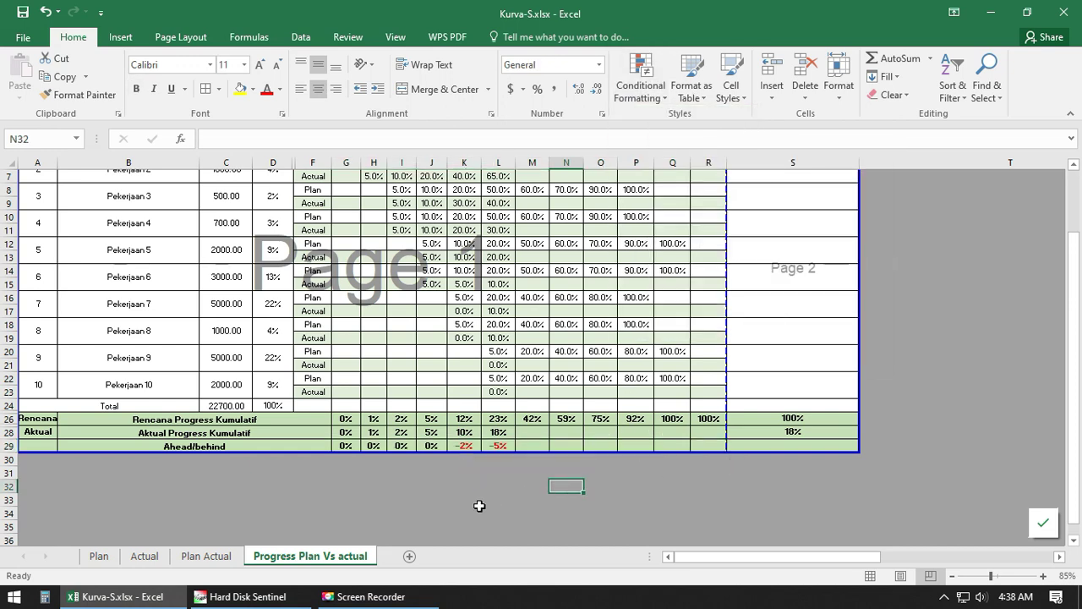
left_click(476, 502)
scroll(594, 449, "up", 2)
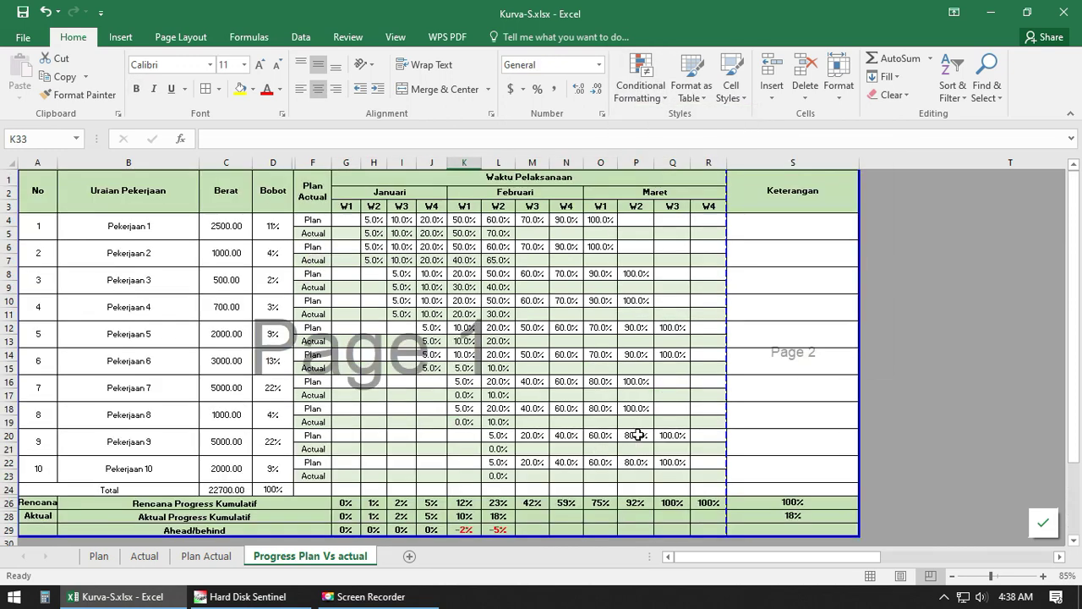
left_click(969, 273)
left_click(944, 420)
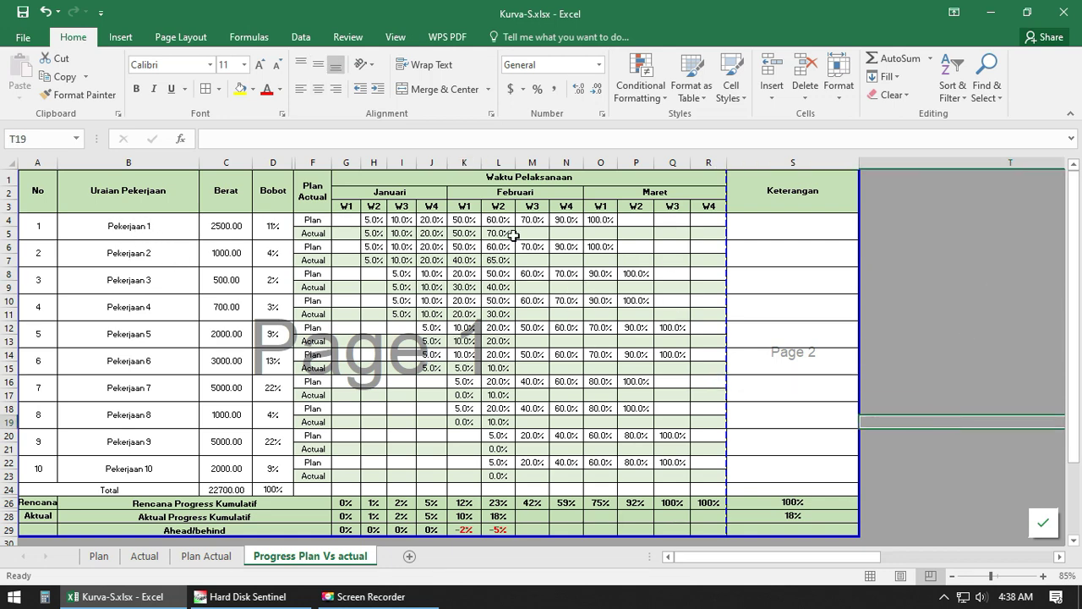
left_click(942, 271)
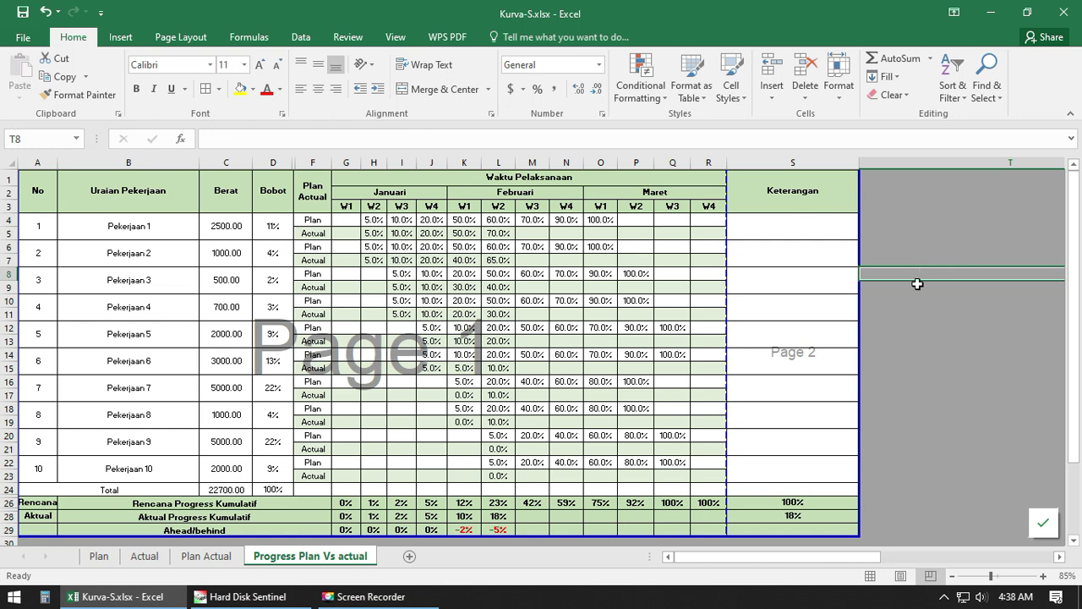
left_click(913, 313)
left_click(794, 308)
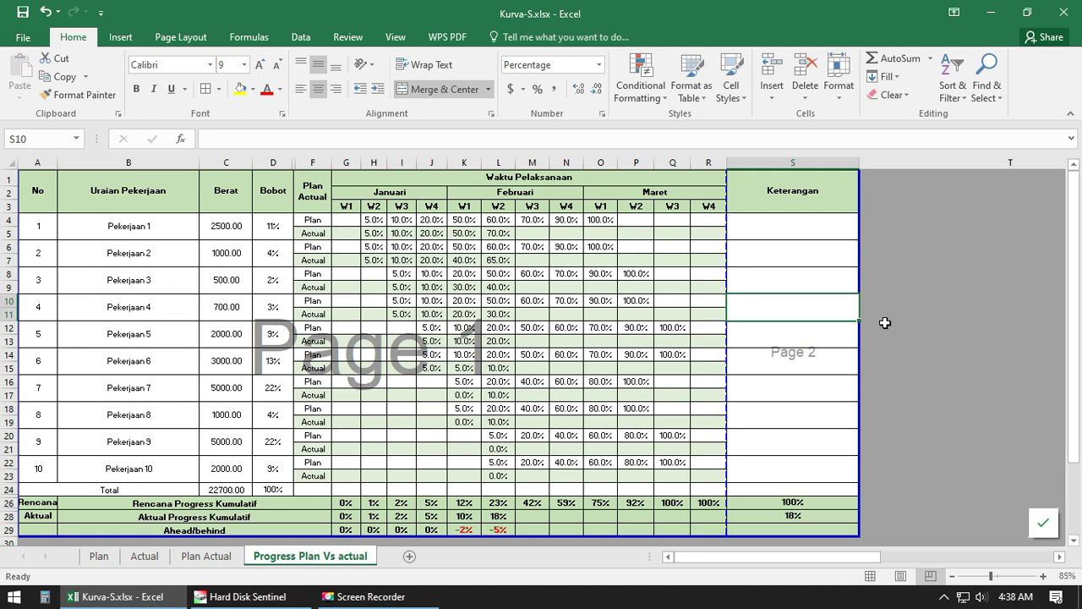
Step: Close the Kurva-S.xlsx workbook and the Hard Disk Sentinel window to return to the desktop
left_click(1075, 10)
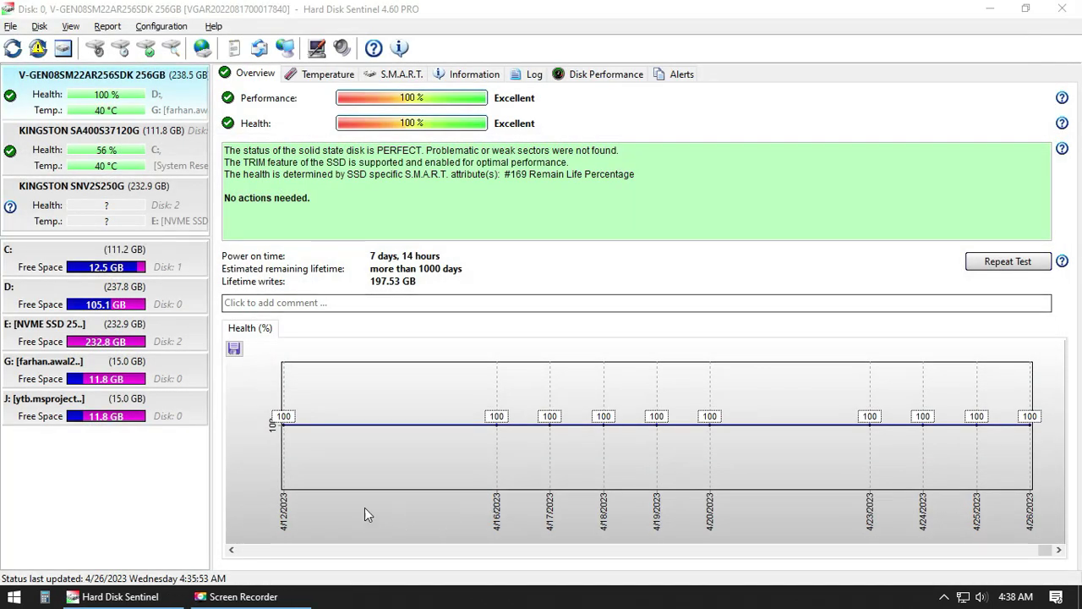
left_click(1069, 12)
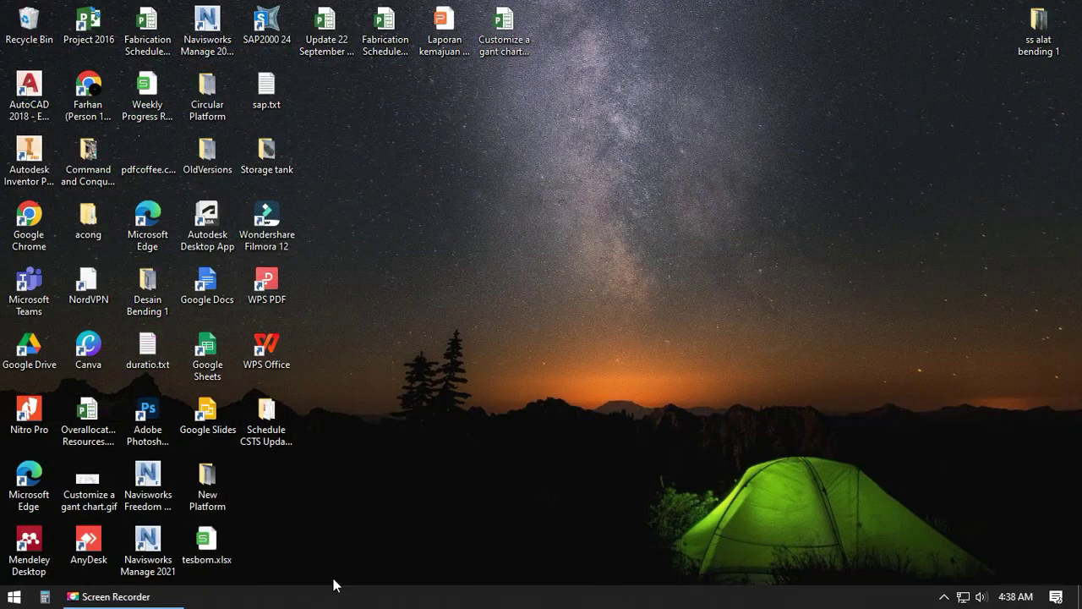